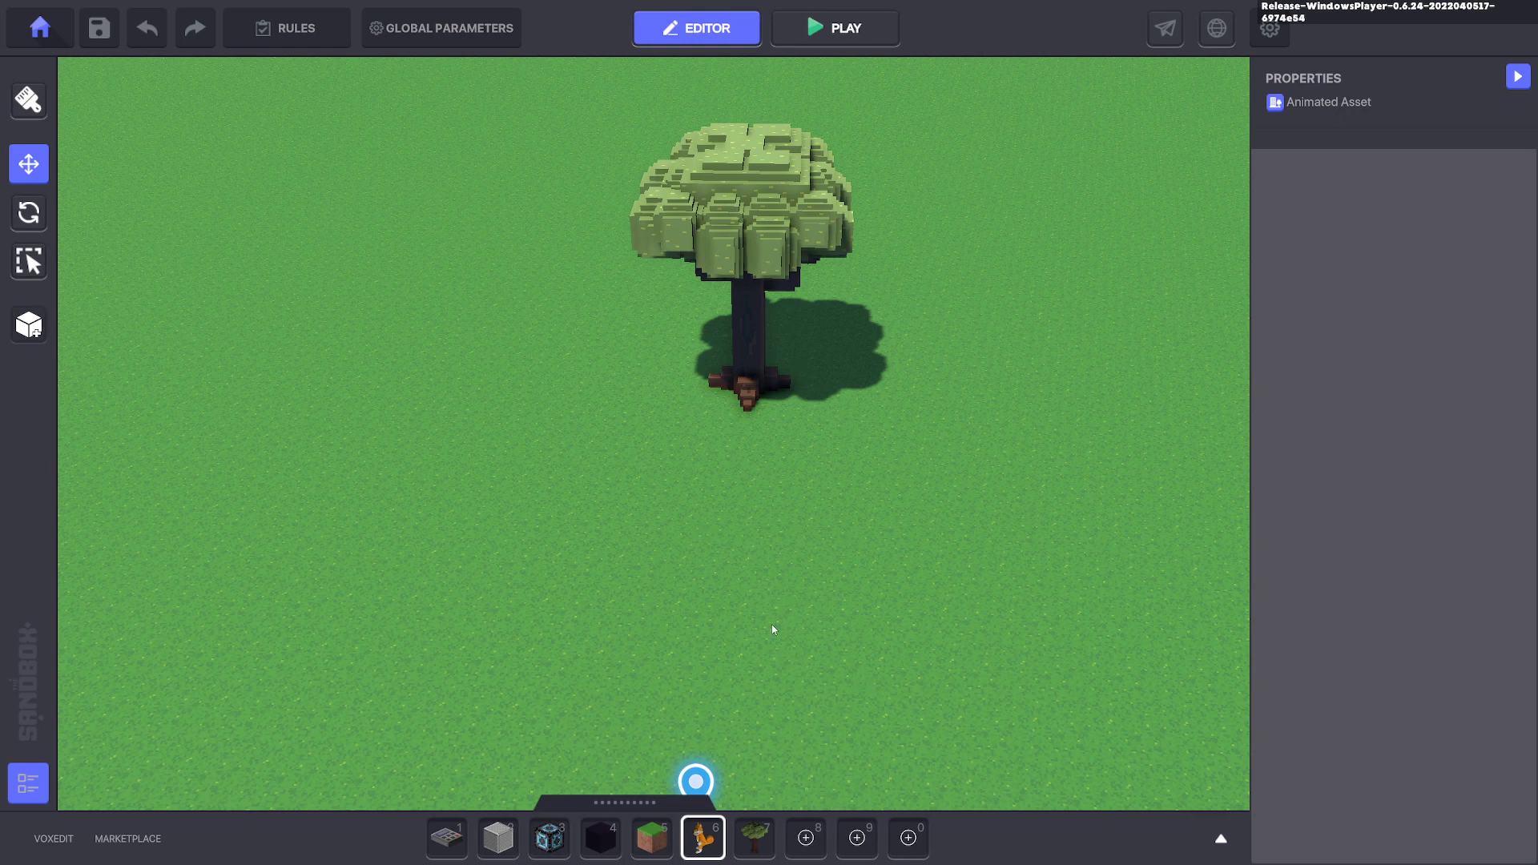
Place a Dogejira asset on the grass in front of the tree and rotate it to Y 180.
{"action": "right_click_drag", "start_coordinate": [771, 624], "coordinate": [785, 580]}
{"action": "left_click", "coordinate": [709, 839]}
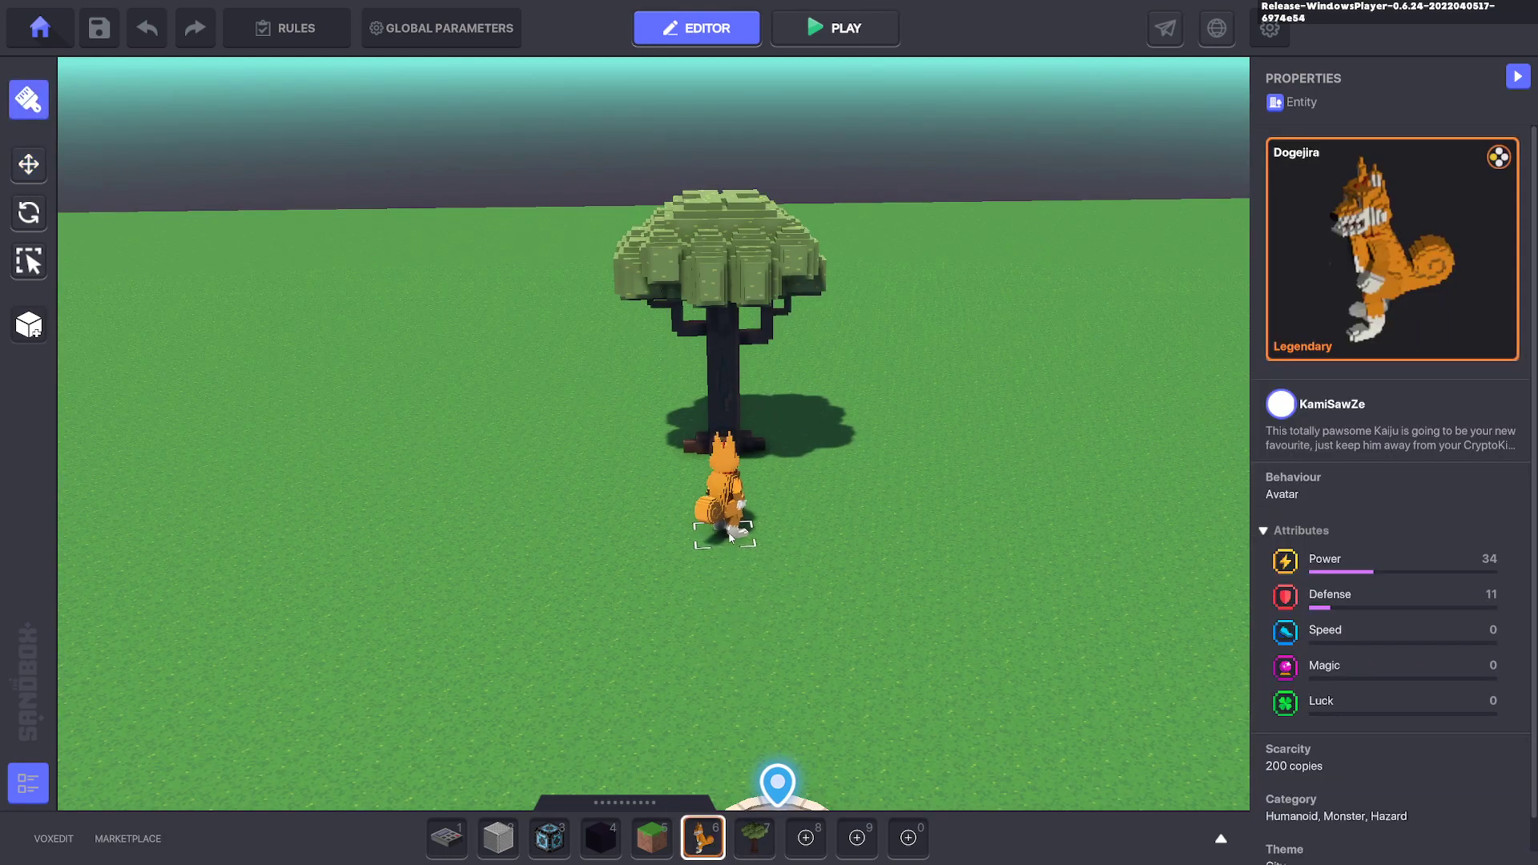
{"action": "left_click", "coordinate": [28, 213]}
{"action": "left_click", "coordinate": [730, 489]}
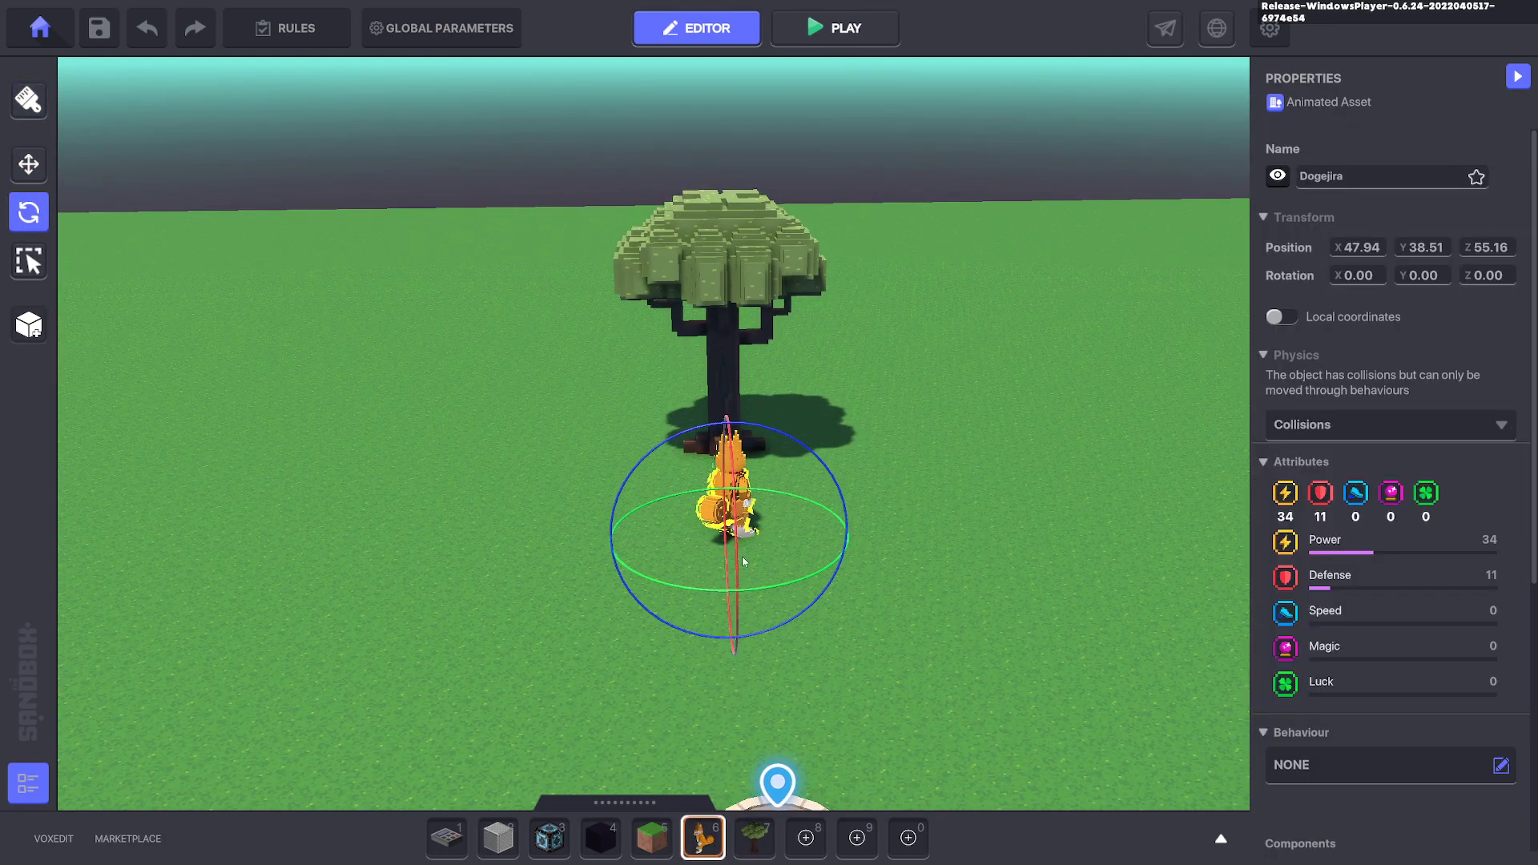
{"action": "key", "text": "r"}
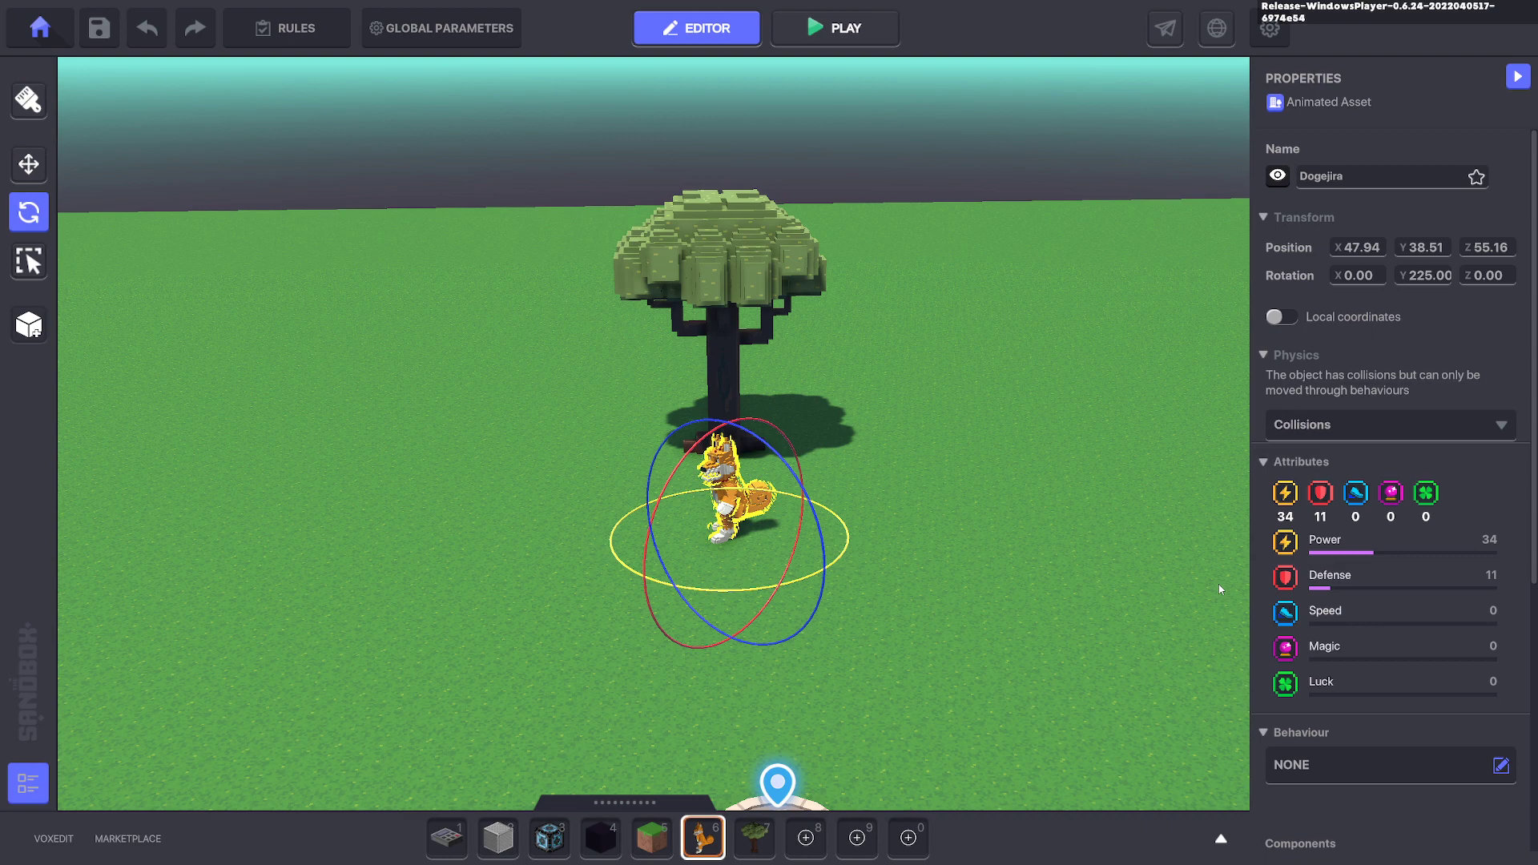
{"action": "left_click_drag", "start_coordinate": [1219, 589], "coordinate": [1266, 575]}
{"action": "left_click", "coordinate": [934, 488]}
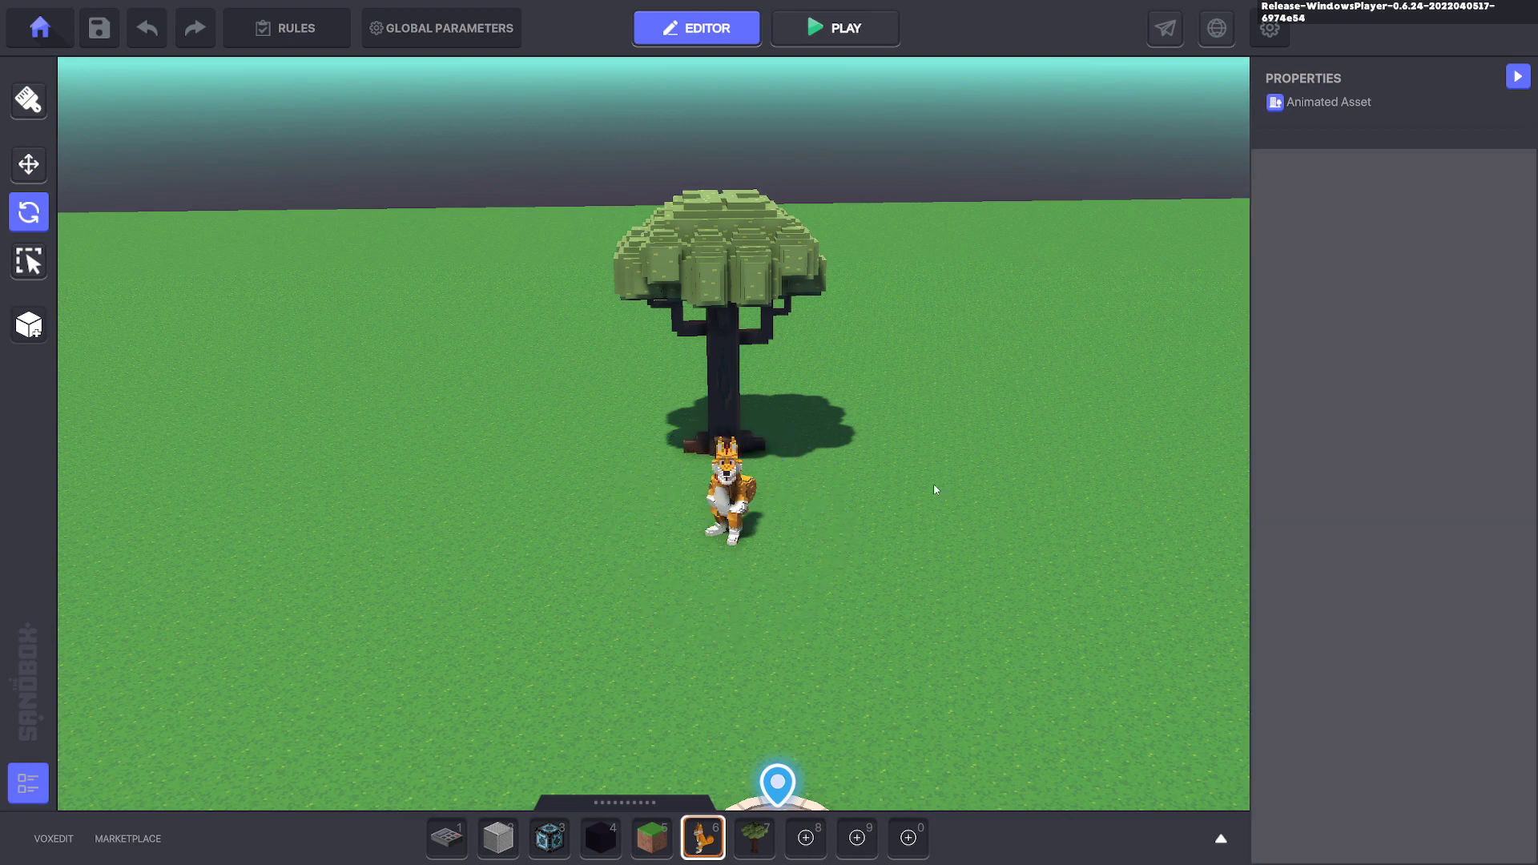
Assign the Asker behaviour to the Dogejira in front of the tree.
{"action": "left_click", "coordinate": [729, 493]}
{"action": "scroll", "coordinate": [1159, 548], "scroll_direction": "up", "scroll_amount": 1}
{"action": "scroll", "coordinate": [1252, 564], "scroll_direction": "down", "scroll_amount": 1}
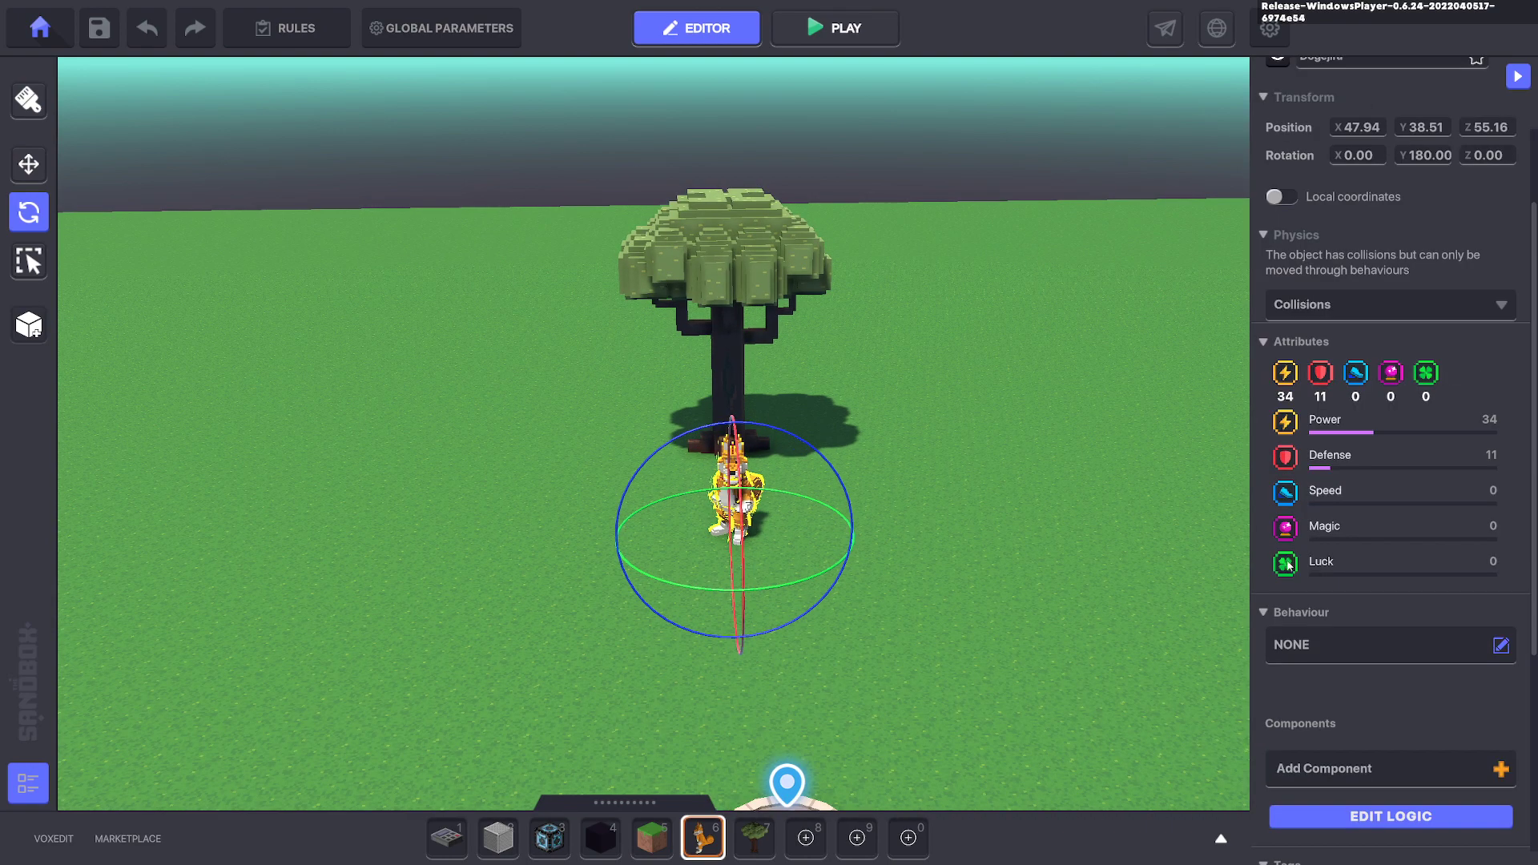
{"action": "scroll", "coordinate": [827, 542], "scroll_direction": "up", "scroll_amount": 3}
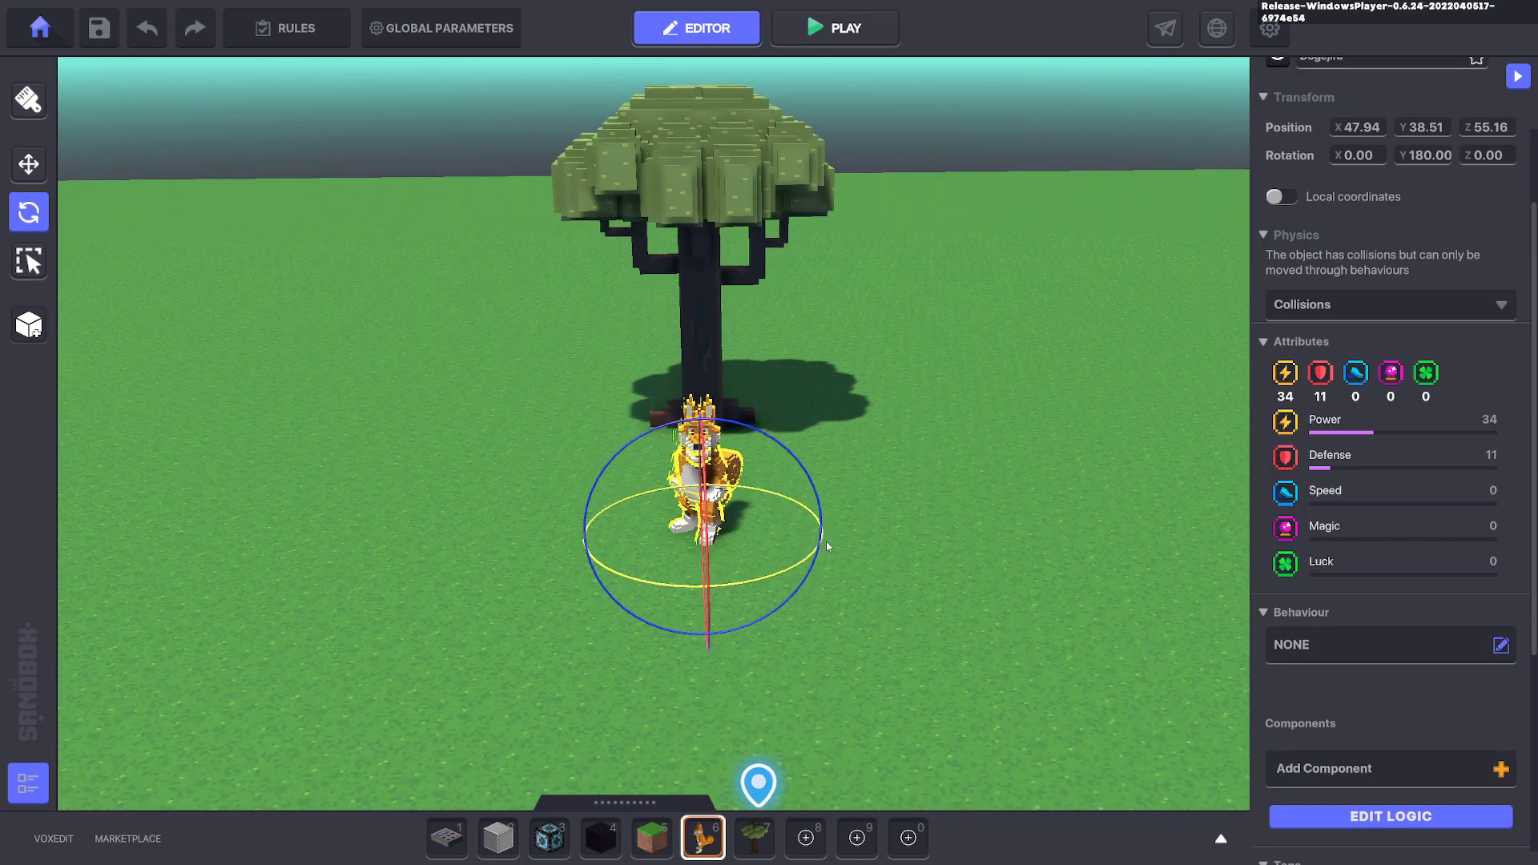
{"action": "left_click", "coordinate": [1353, 644]}
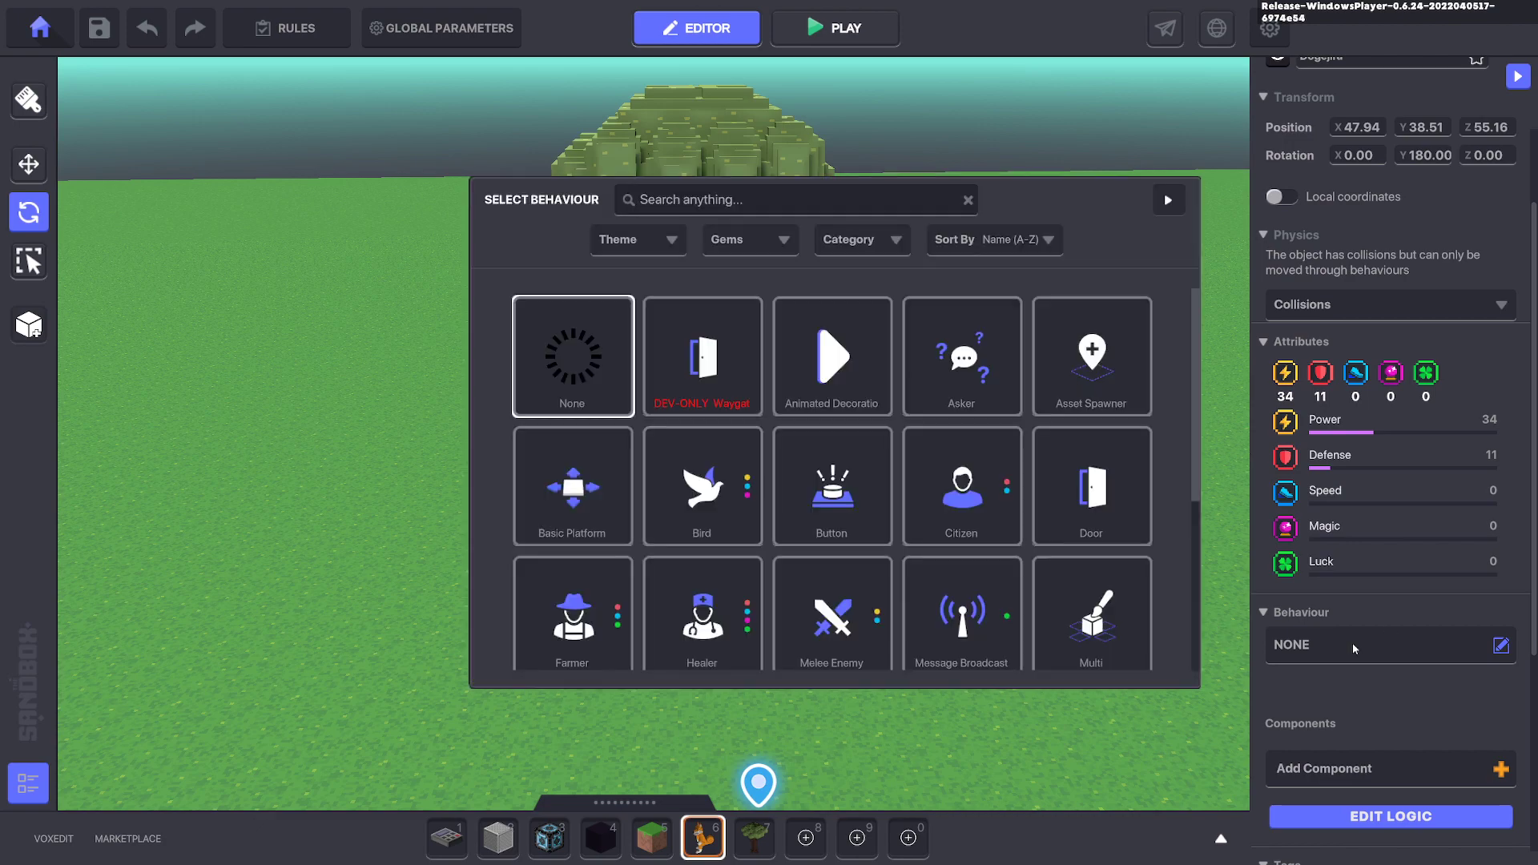
{"action": "left_click", "coordinate": [981, 369]}
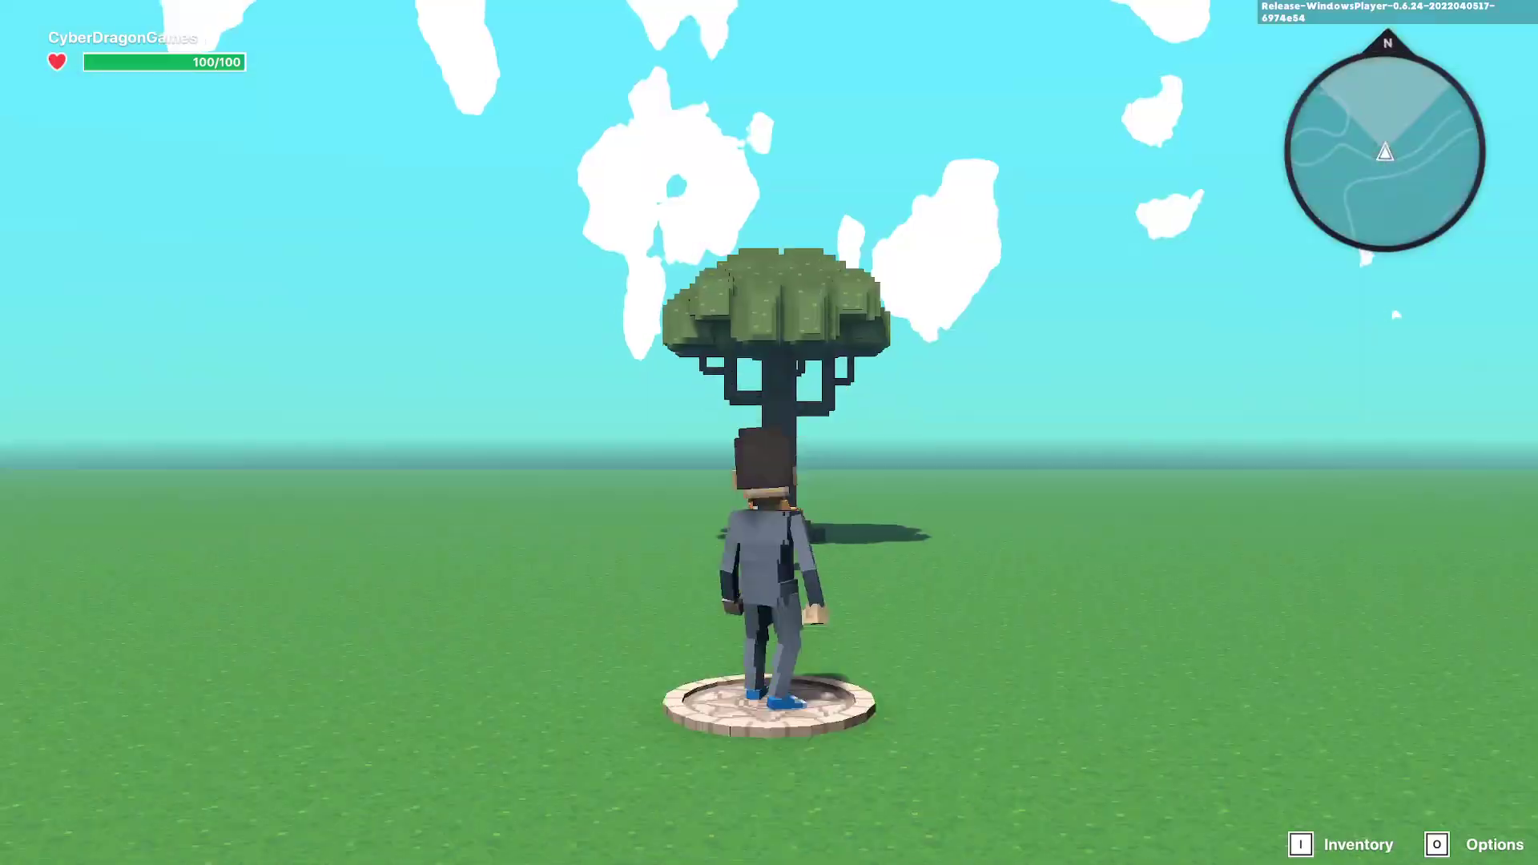
Playtest the Asker by walking the avatar up to Dogejira and answering its question with "I feel good!".
{"action": "key", "text": "w"}
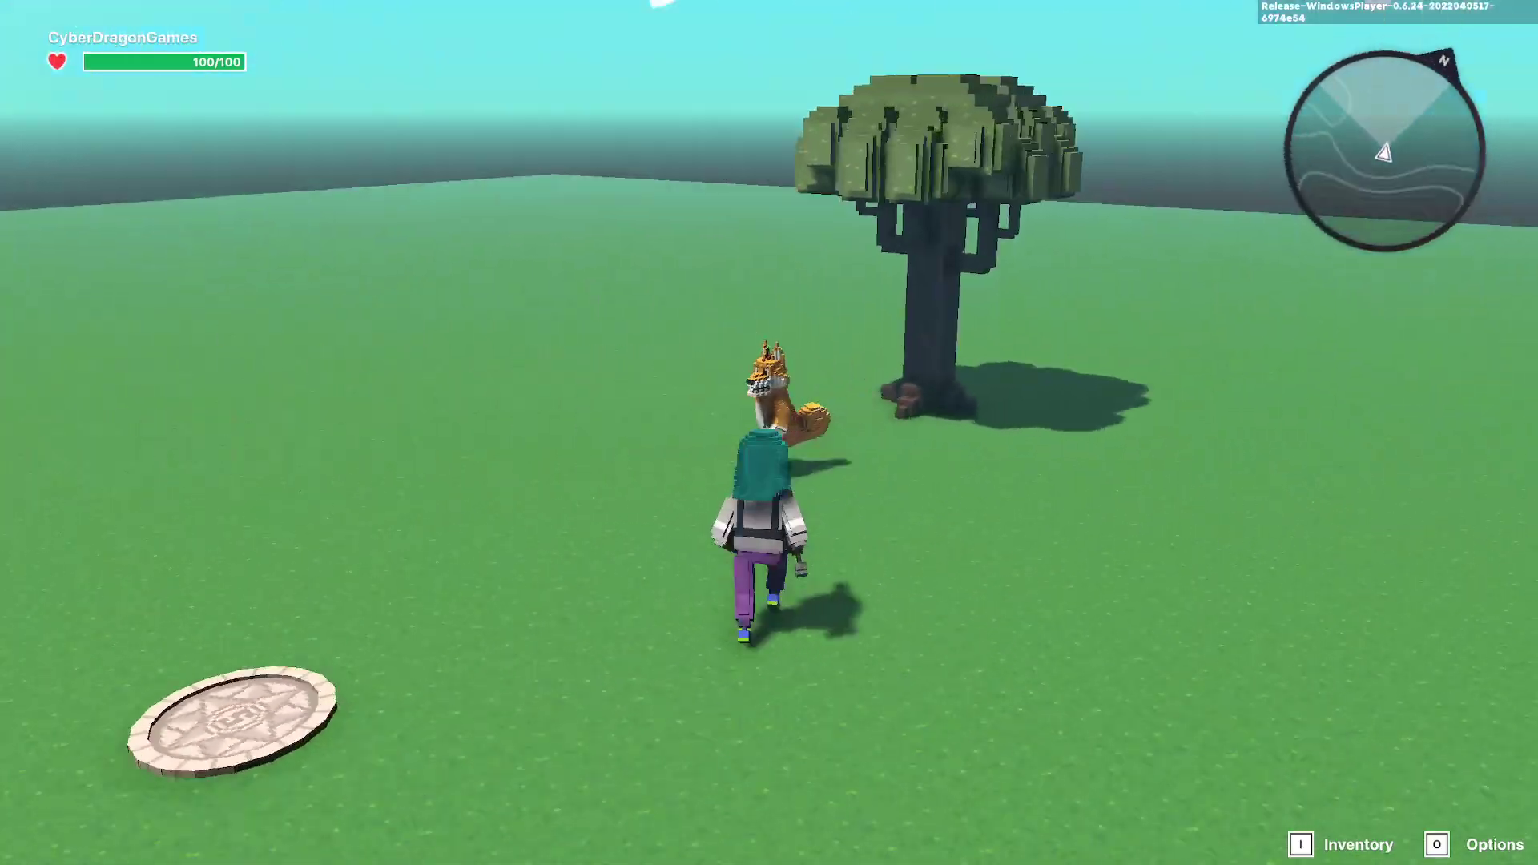
{"action": "key", "text": "e"}
{"action": "key", "text": "a"}
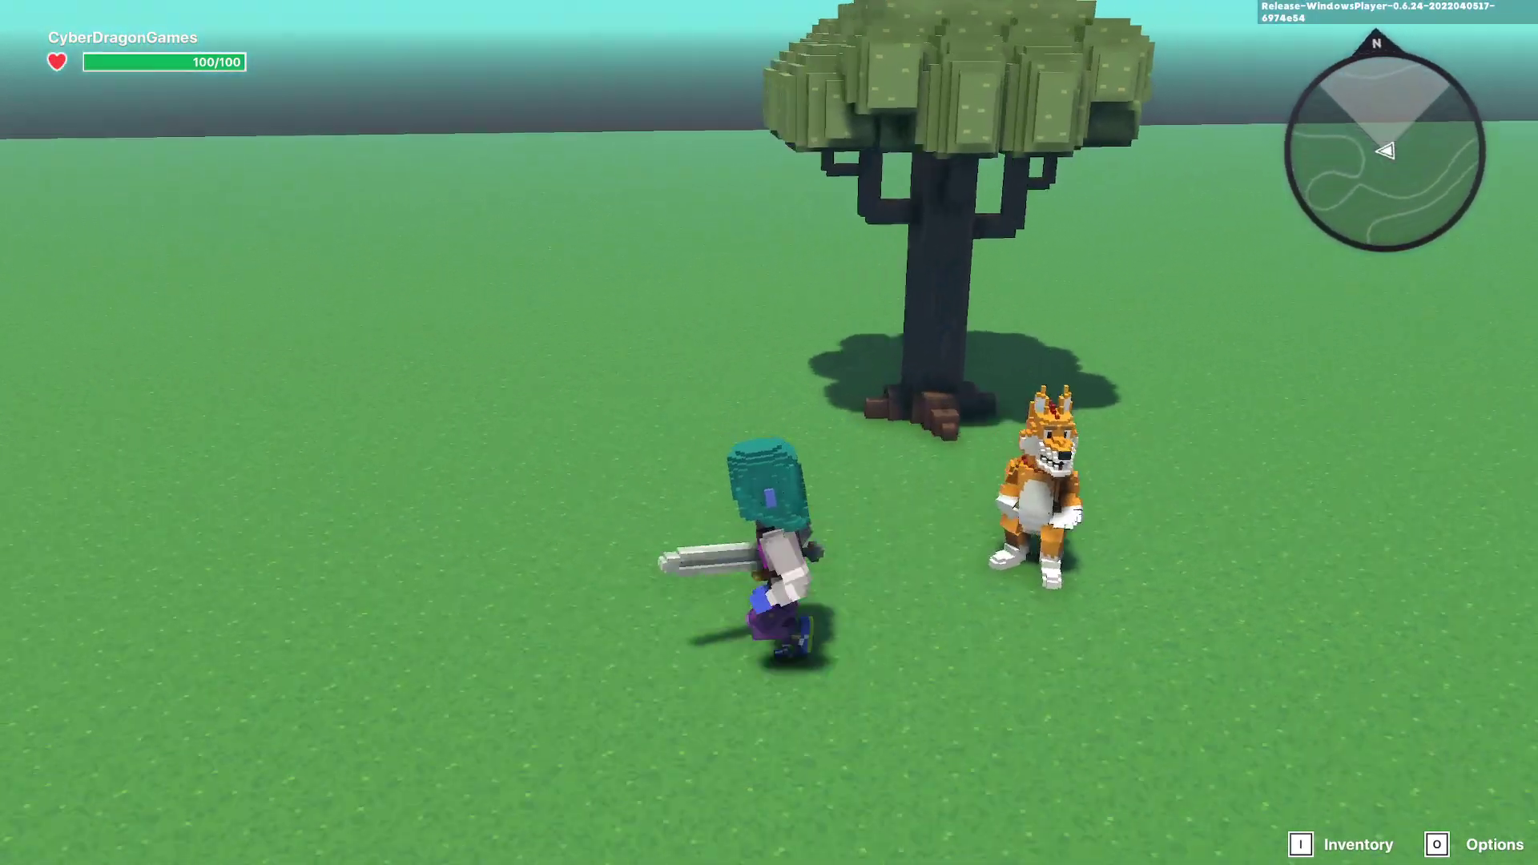
{"action": "key", "text": "w"}
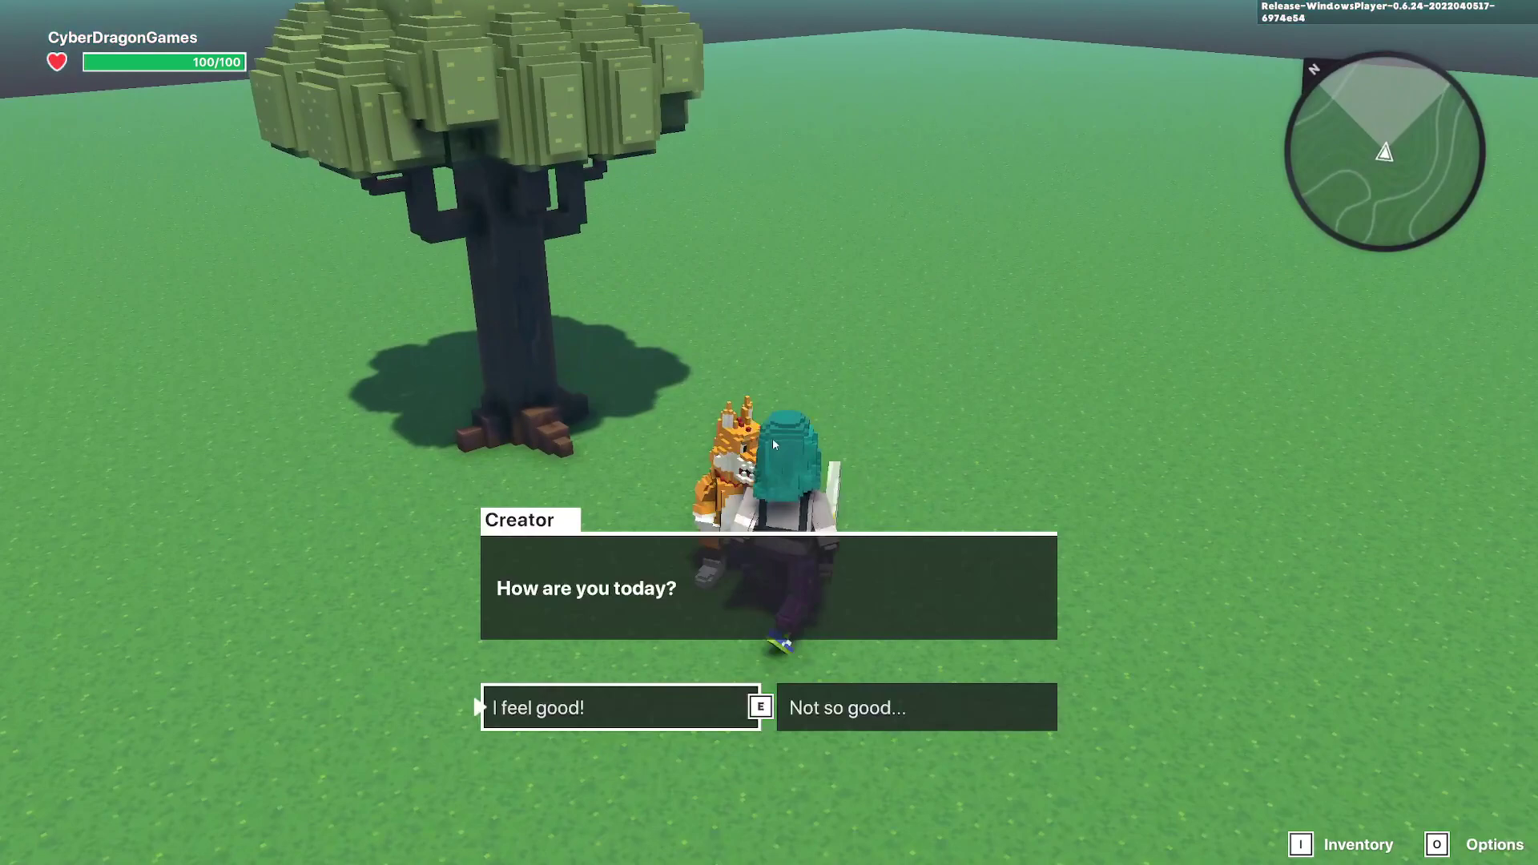
{"action": "key", "text": "e"}
{"action": "key", "text": "s"}
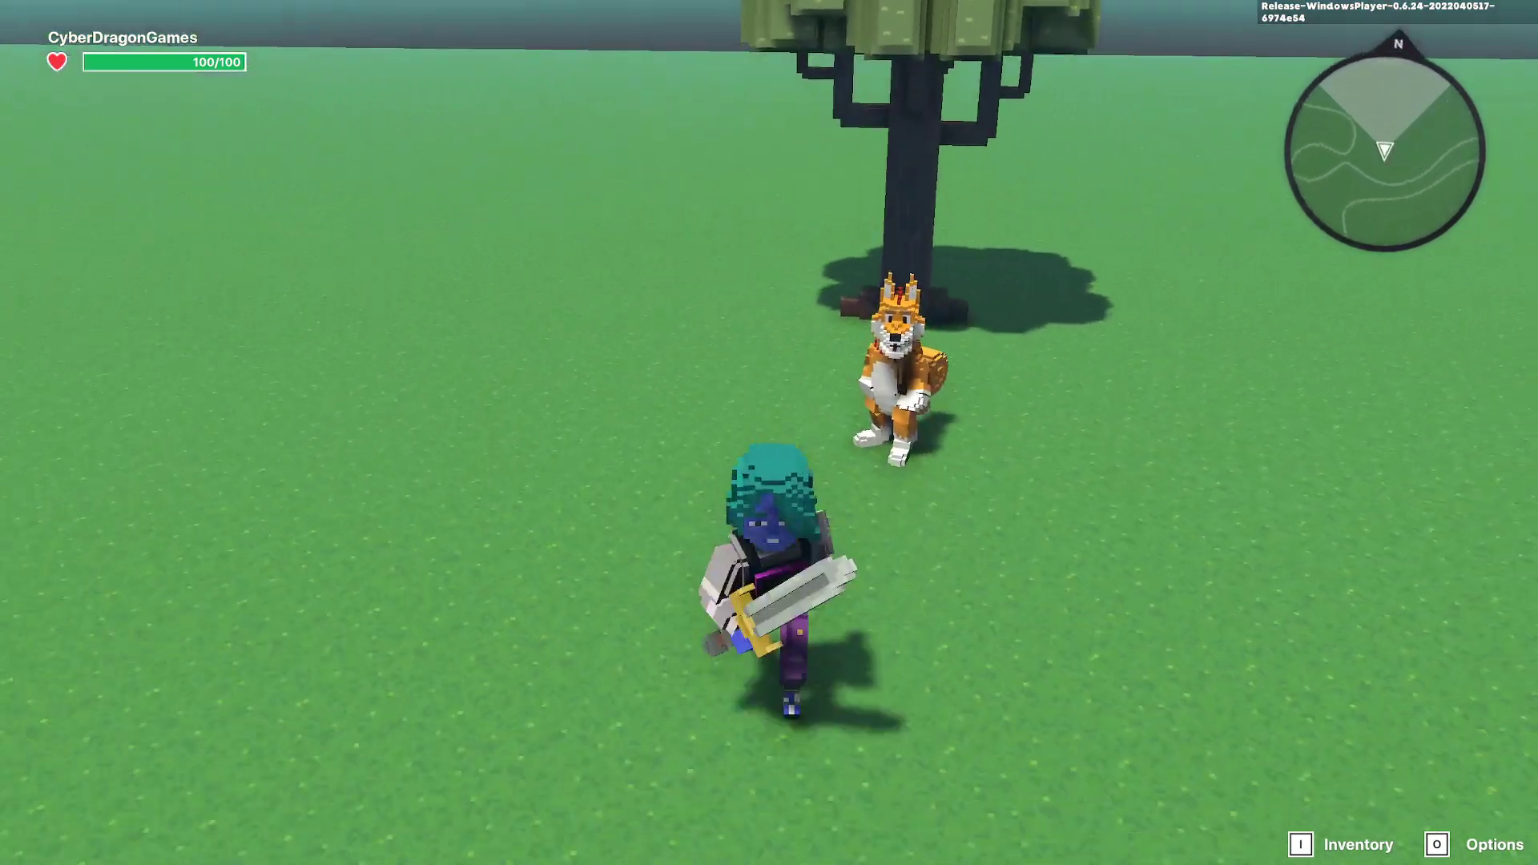
Talk to Dogejira again from the front, answer its question, back away and return to the editor.
{"action": "key", "text": "w"}
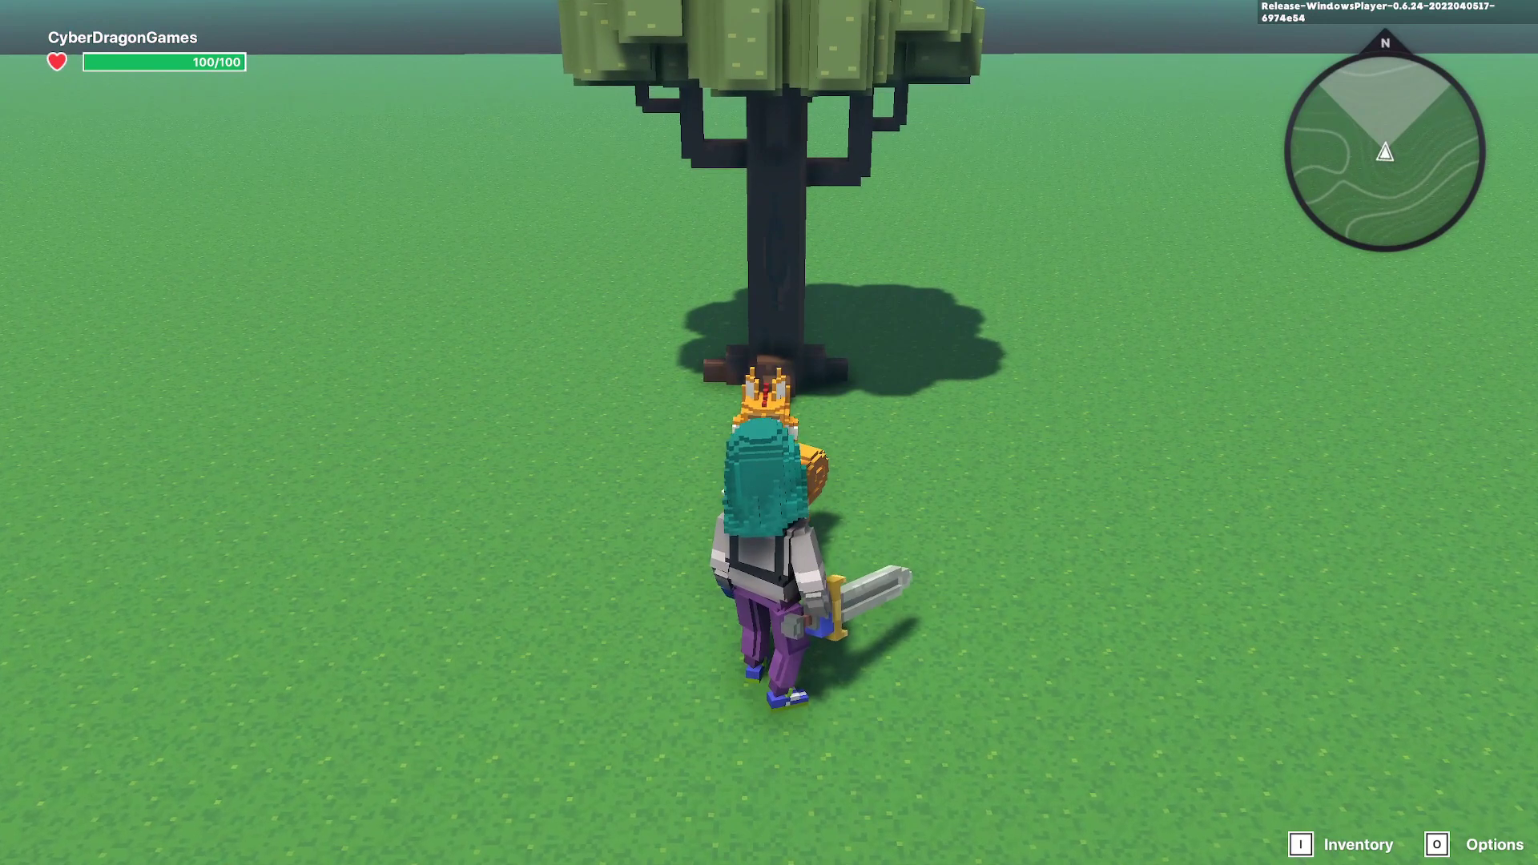
{"action": "key", "text": "e"}
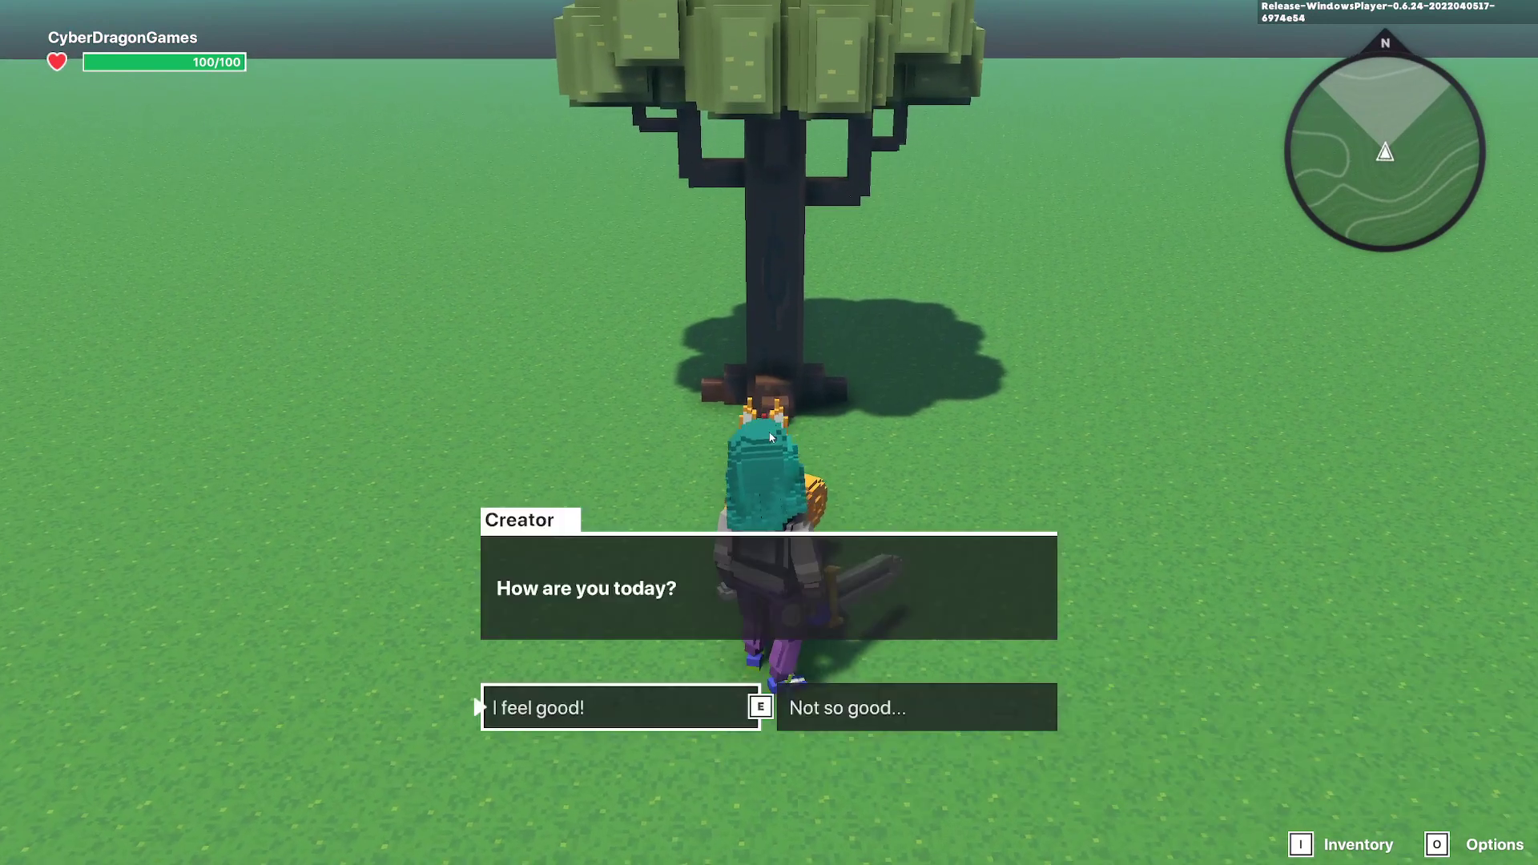
{"action": "key", "text": "e"}
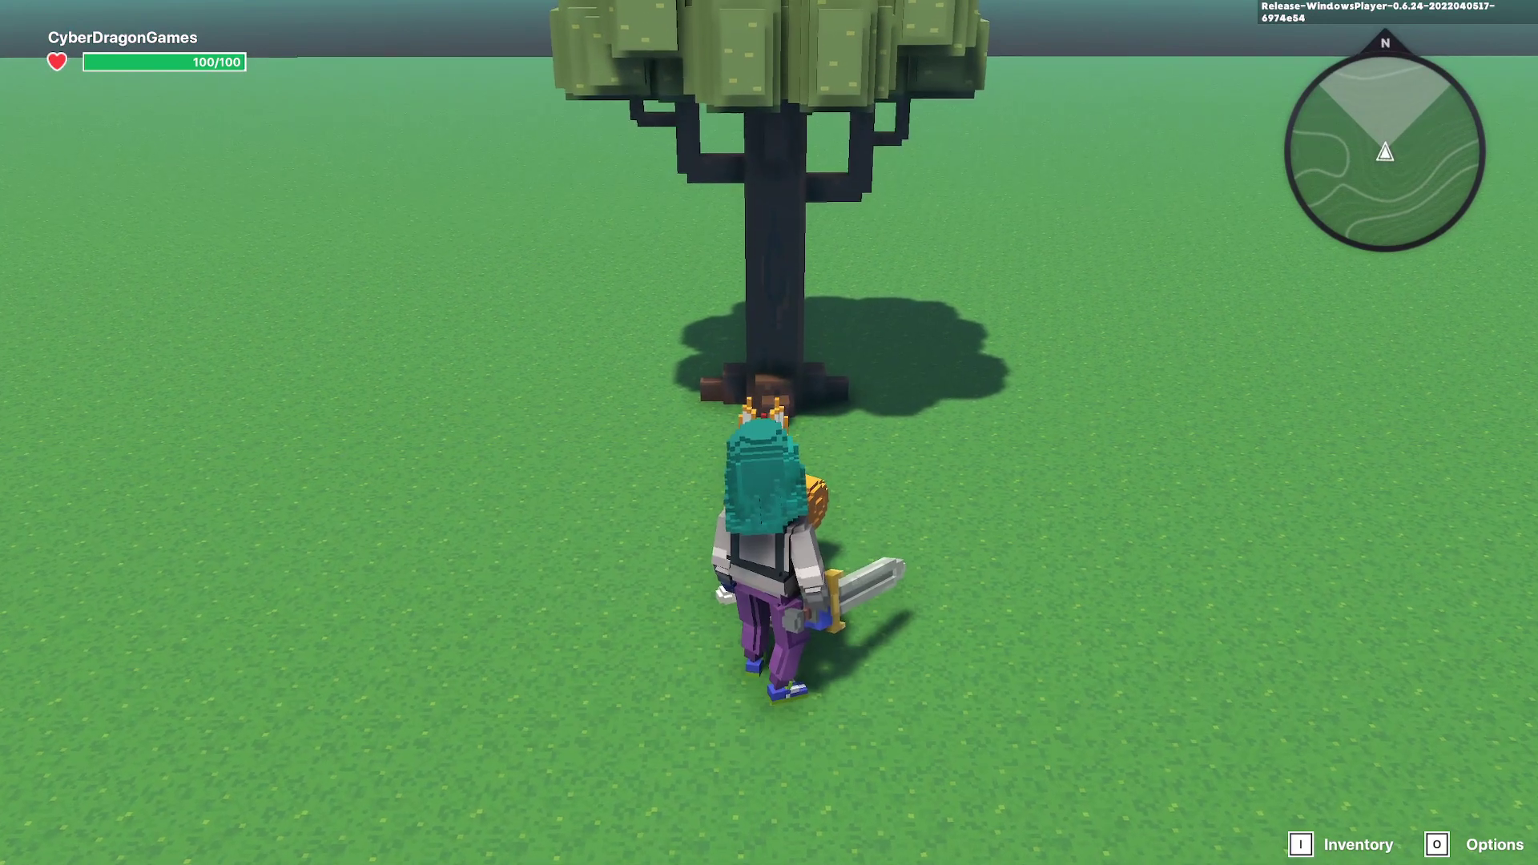
{"action": "key", "text": "e"}
{"action": "key", "text": "e"}
{"action": "key", "text": "s"}
{"action": "key", "text": "s"}
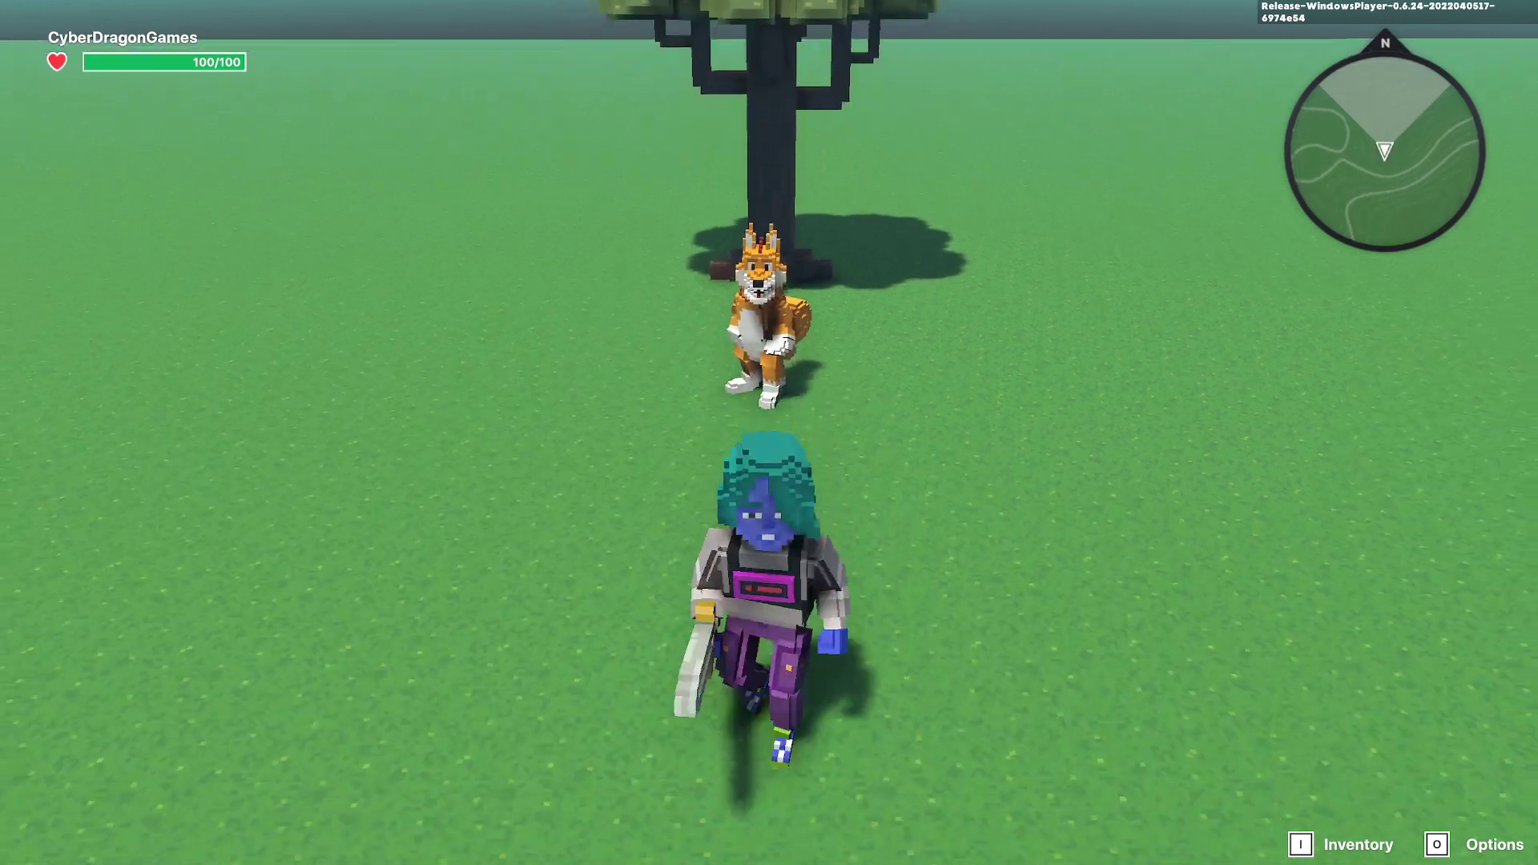
{"action": "key", "text": "Escape"}
{"action": "left_click", "coordinate": [767, 467]}
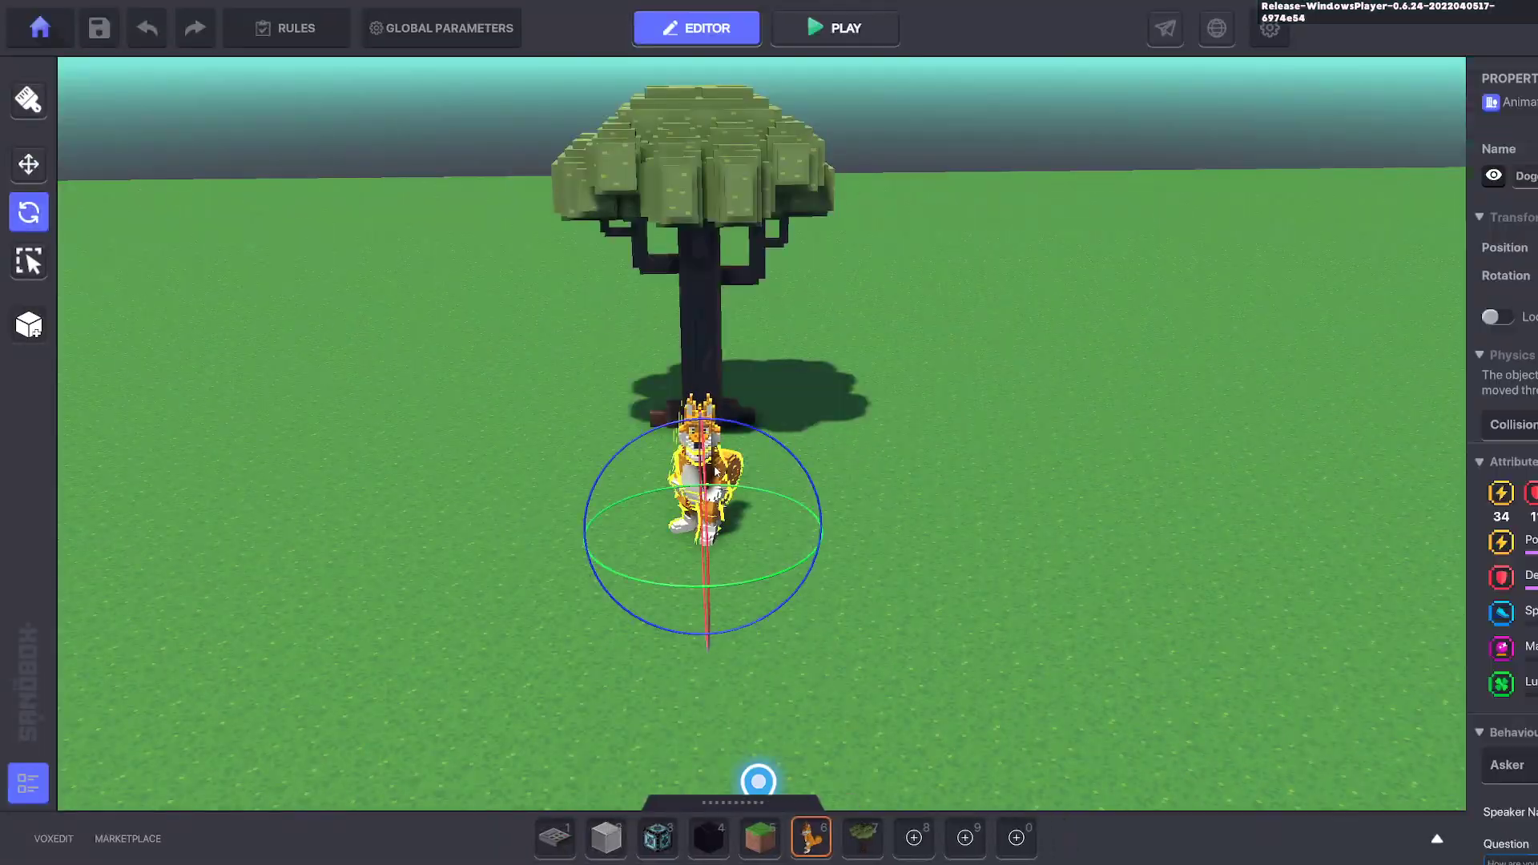
Reset Dogejira's behaviour to None and remove its Health component.
{"action": "scroll", "coordinate": [1301, 366], "scroll_direction": "down", "scroll_amount": 6}
{"action": "left_click", "coordinate": [1317, 283]}
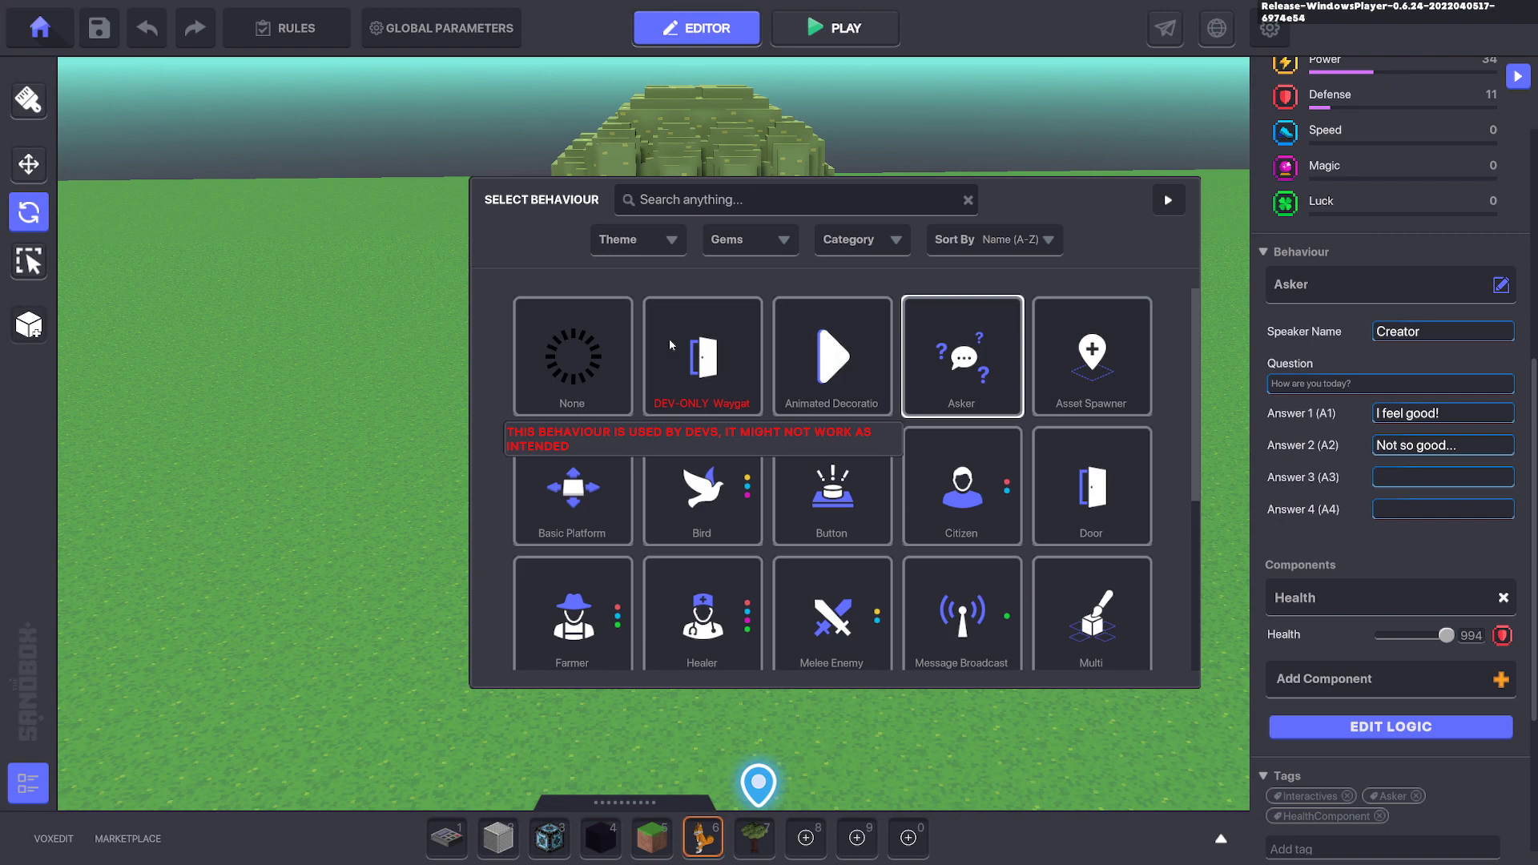
{"action": "left_click", "coordinate": [576, 363]}
{"action": "left_click", "coordinate": [1503, 395]}
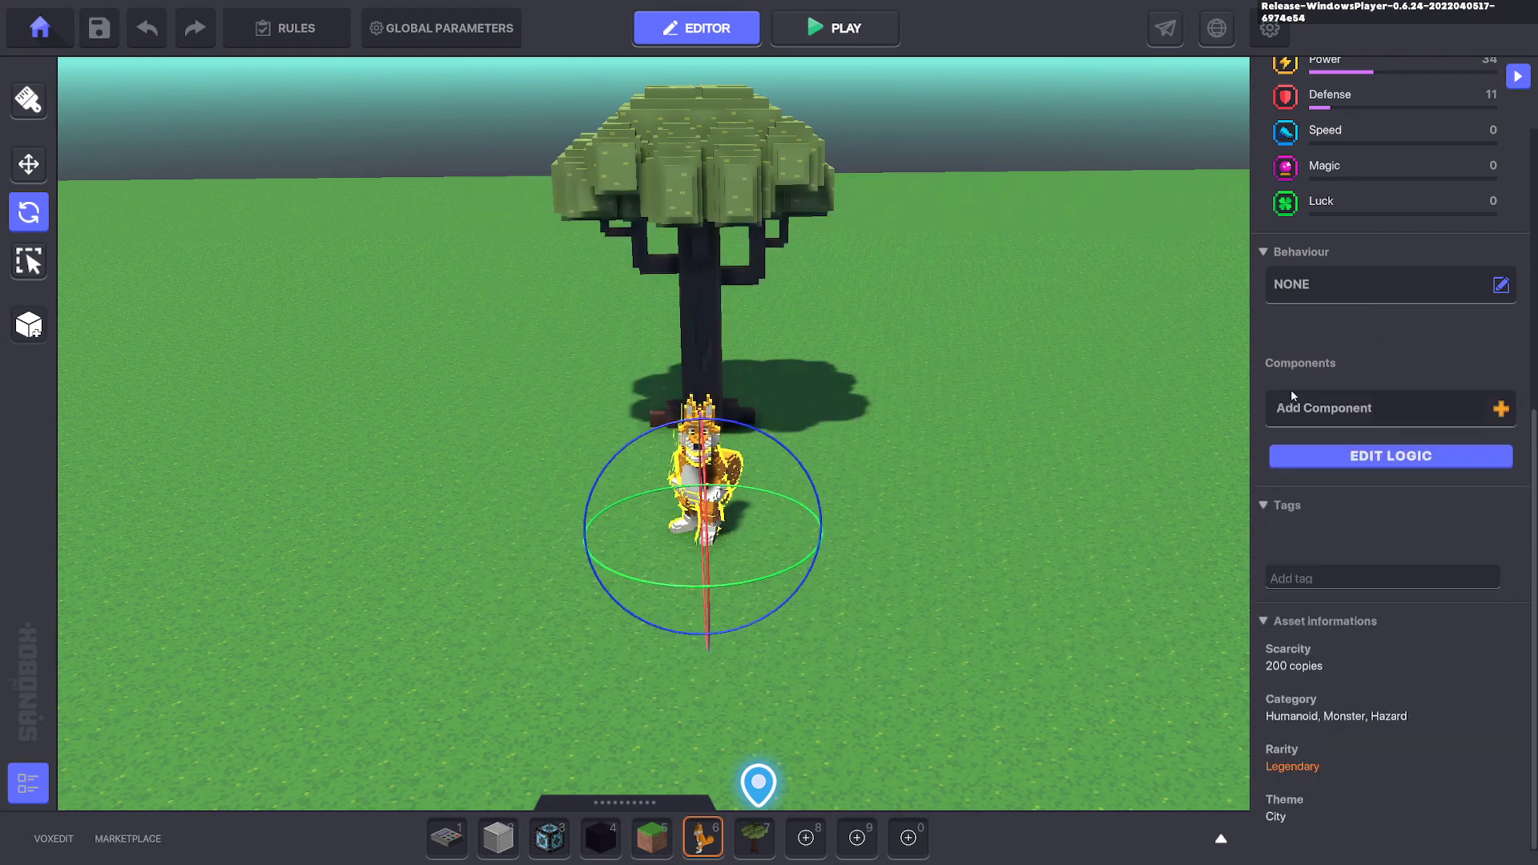
Add a Speaker component to Dogejira and clear its display text.
{"action": "left_click", "coordinate": [1356, 409]}
{"action": "left_click", "coordinate": [560, 637]}
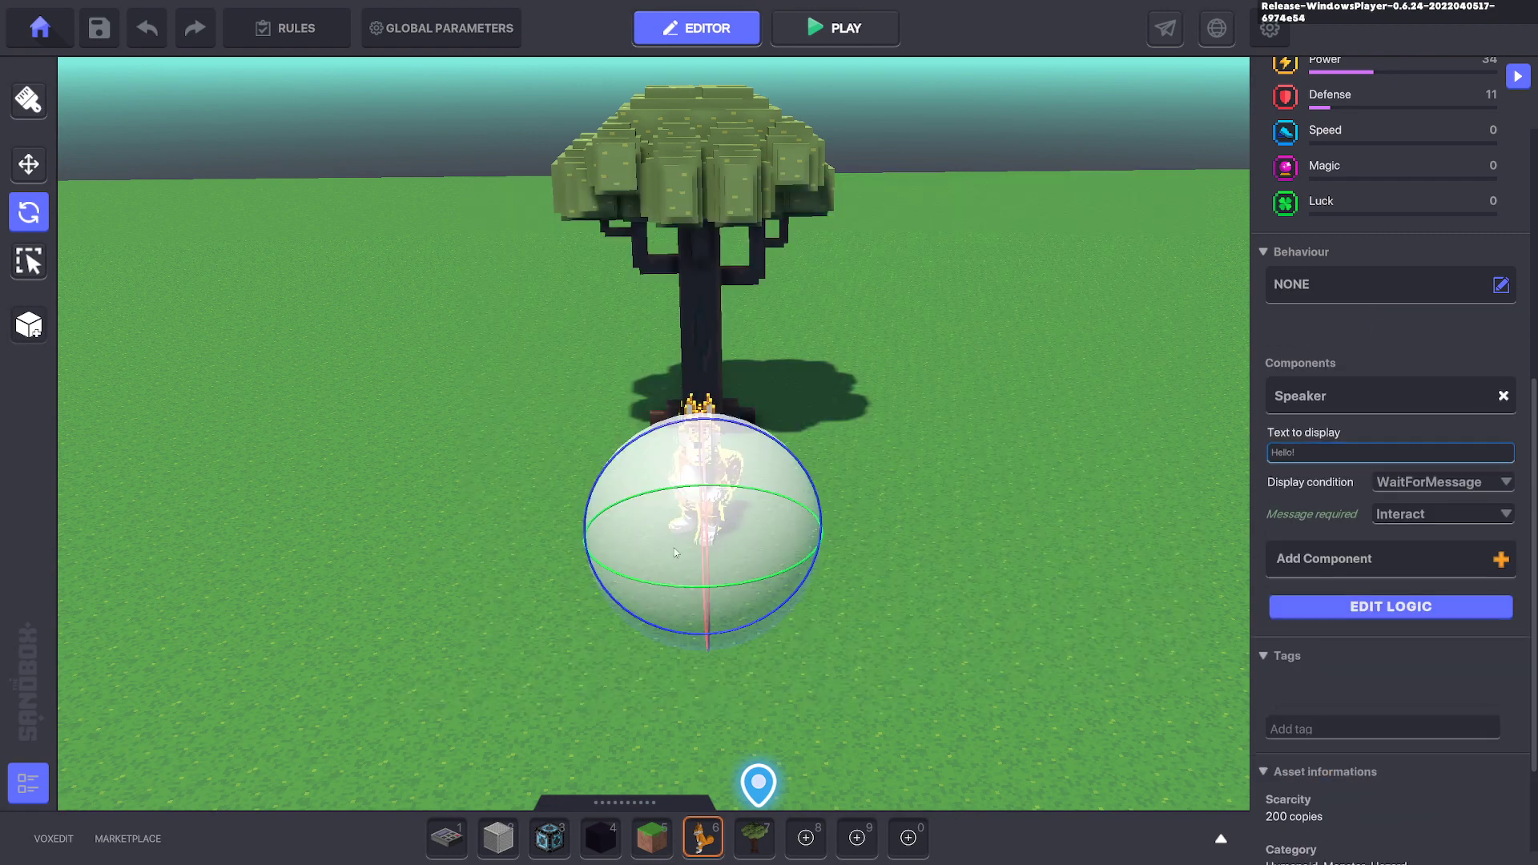
{"action": "left_click", "coordinate": [20, 170]}
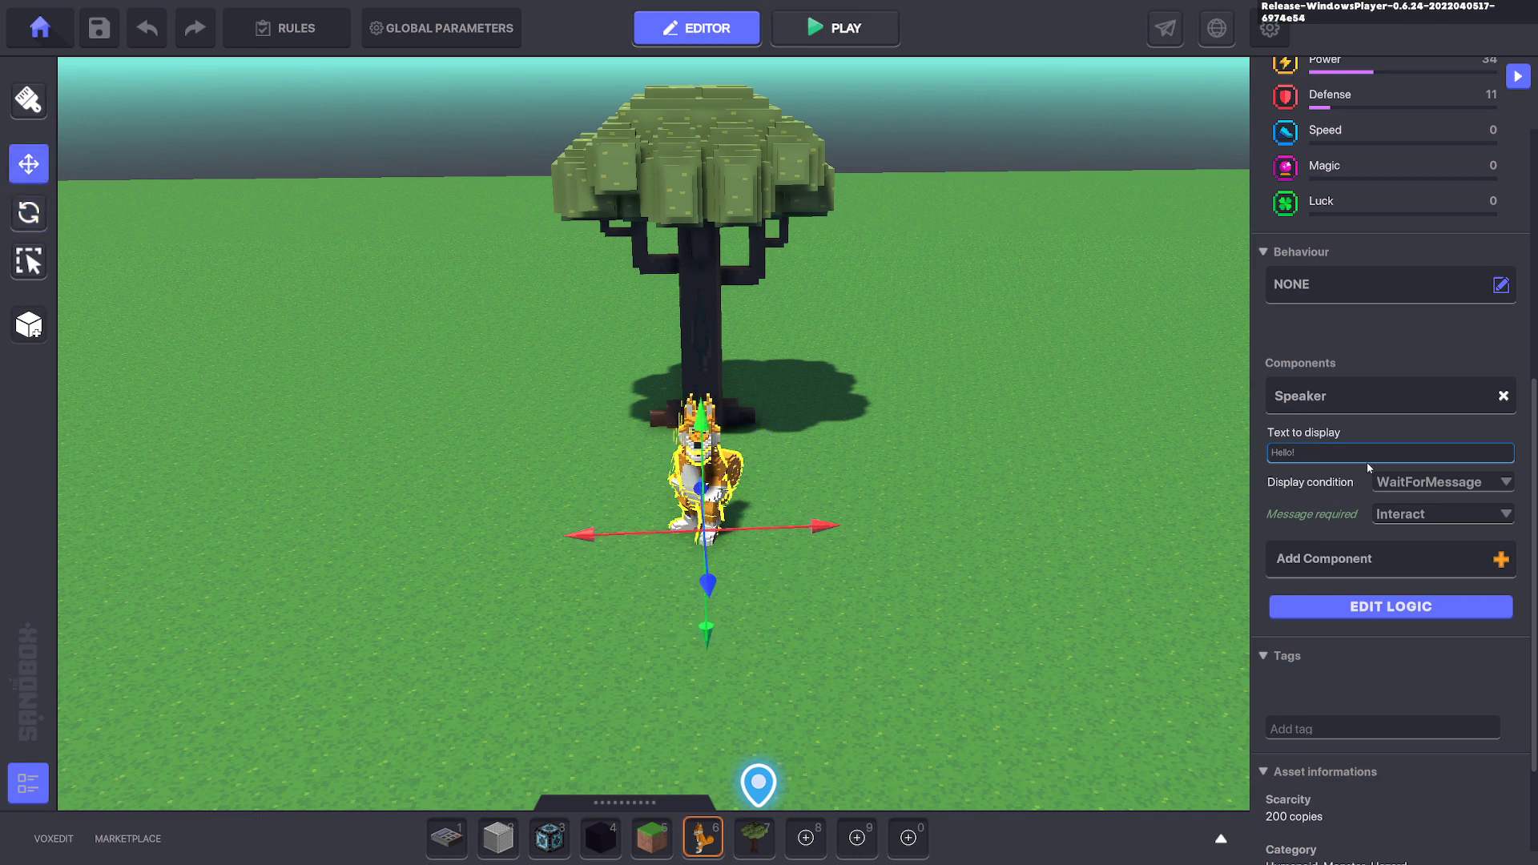
{"action": "left_click", "coordinate": [1329, 455]}
{"action": "key", "text": "BackSpace"}
Open Dogejira's logic, set the Speaker's Look At Player to True and its Auto Hide Delay to 1.
{"action": "left_click", "coordinate": [1400, 606]}
{"action": "mouse_move", "coordinate": [1297, 553]}
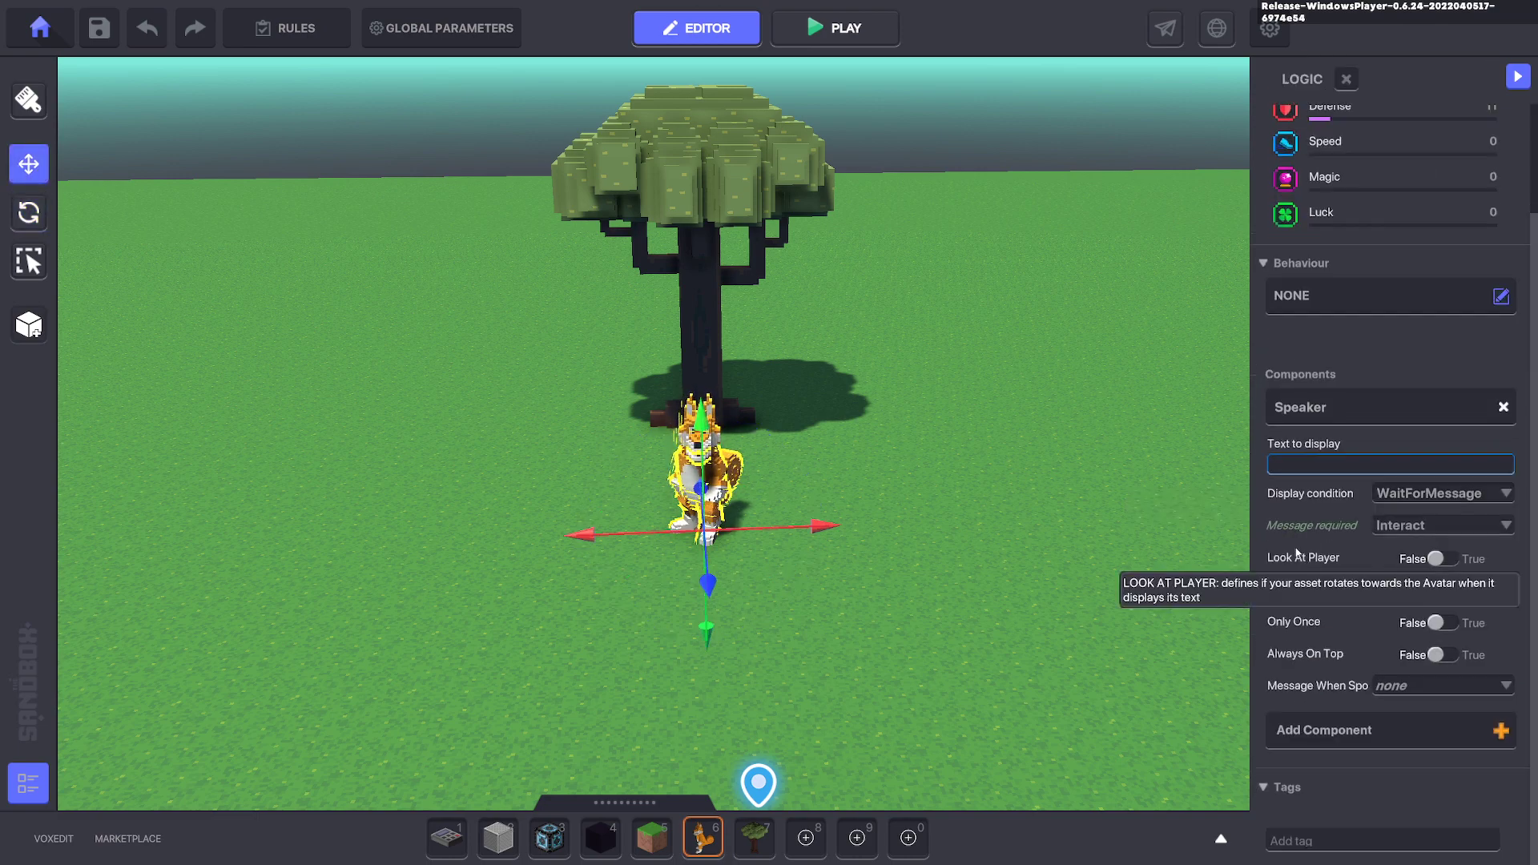
{"action": "left_click", "coordinate": [1411, 558]}
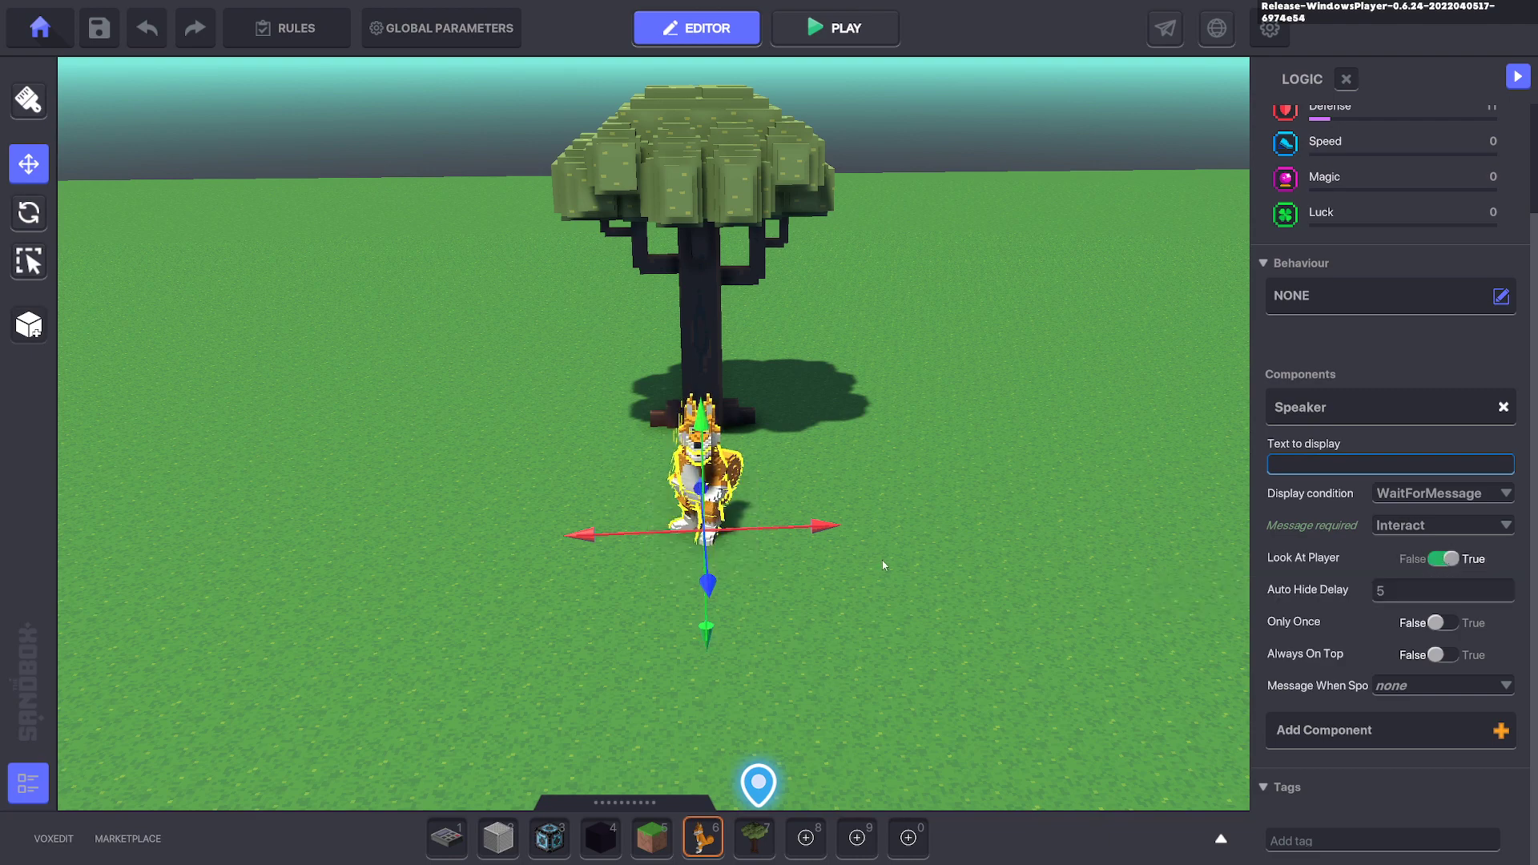
{"action": "left_click", "coordinate": [1419, 591]}
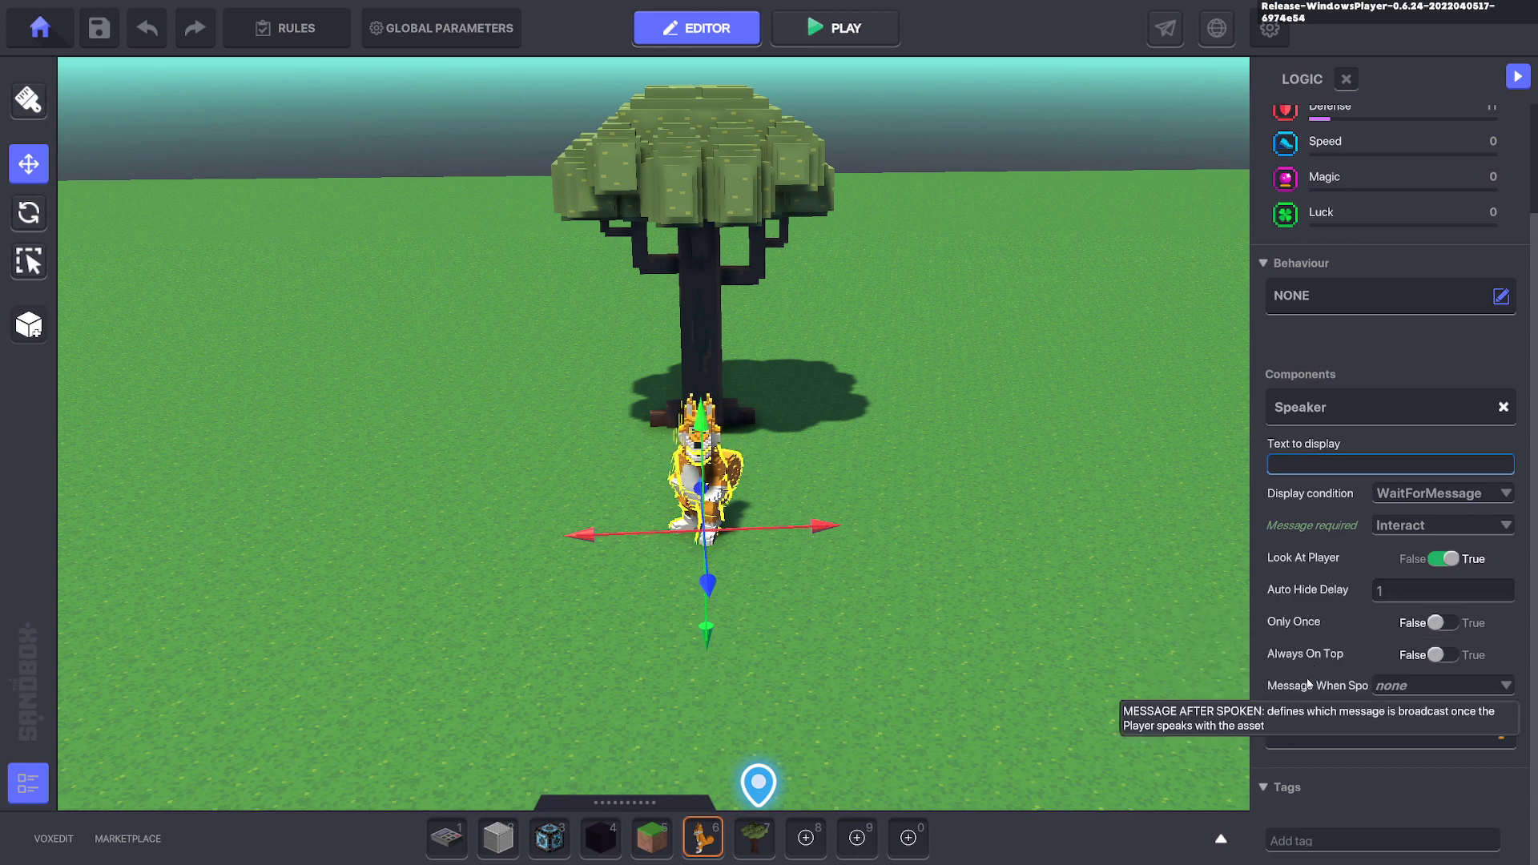
Create the message Talk.NPC and assign it as the Speaker's message sent after speaking.
{"action": "left_click", "coordinate": [1409, 686]}
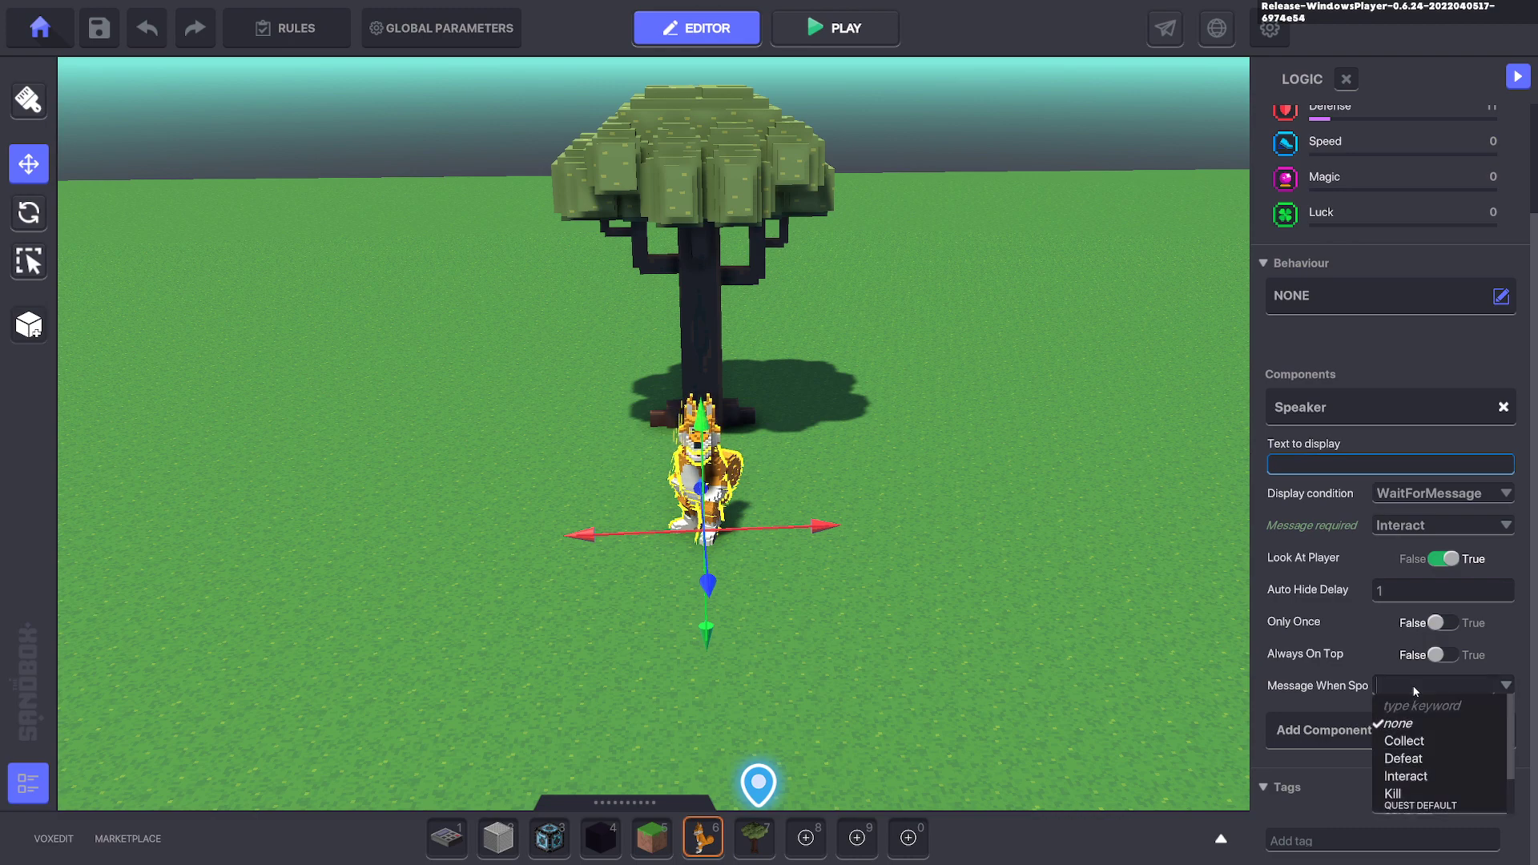
{"action": "type", "text": "Talk.NPC"}
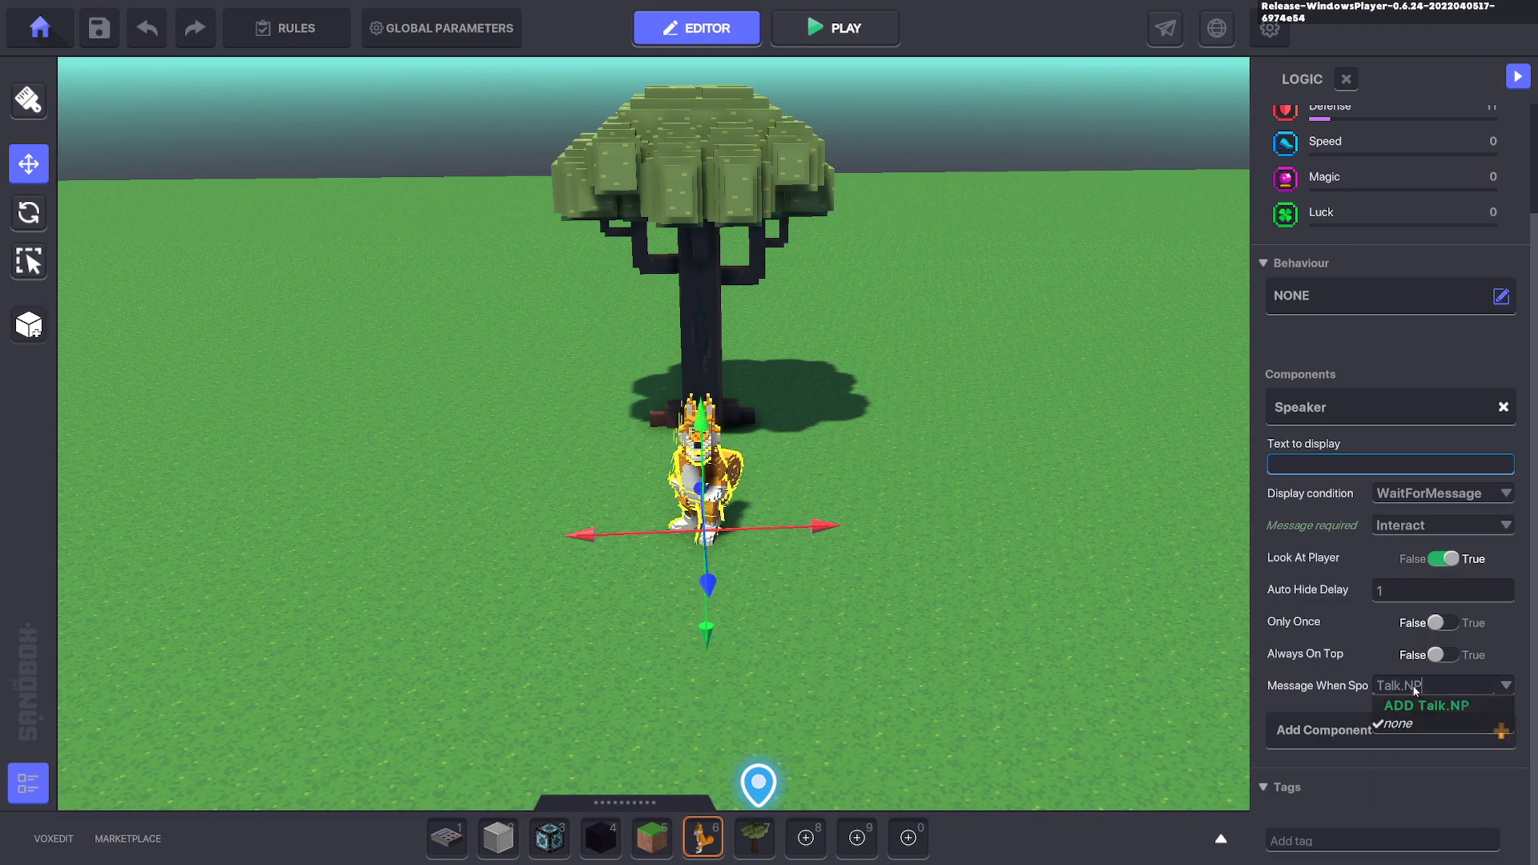
{"action": "left_click", "coordinate": [1426, 705]}
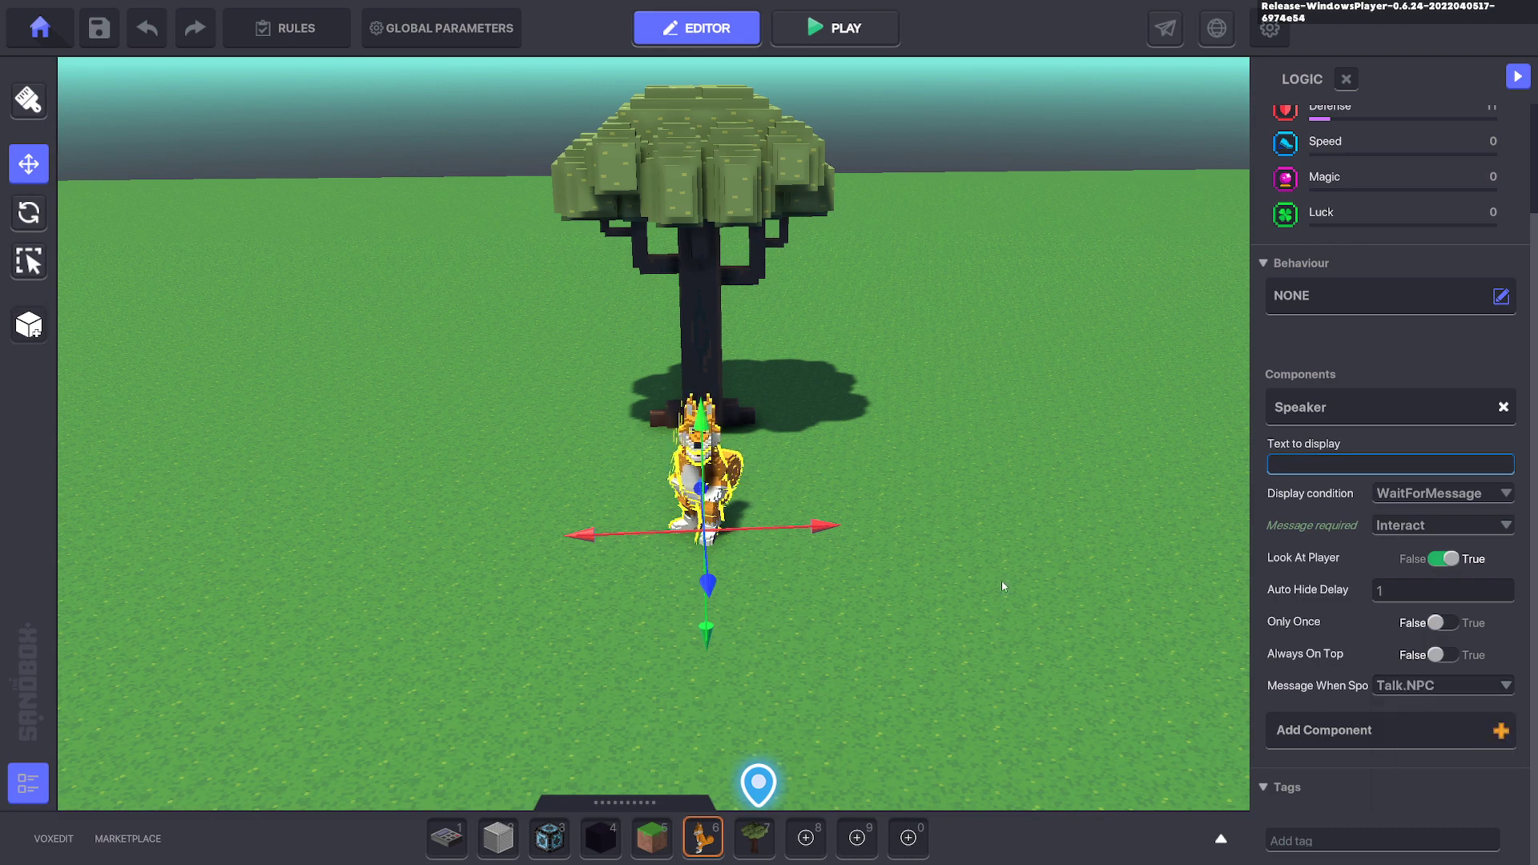
Playtest the Speaker by walking the avatar up to Dogejira and around it.
{"action": "left_click", "coordinate": [809, 632]}
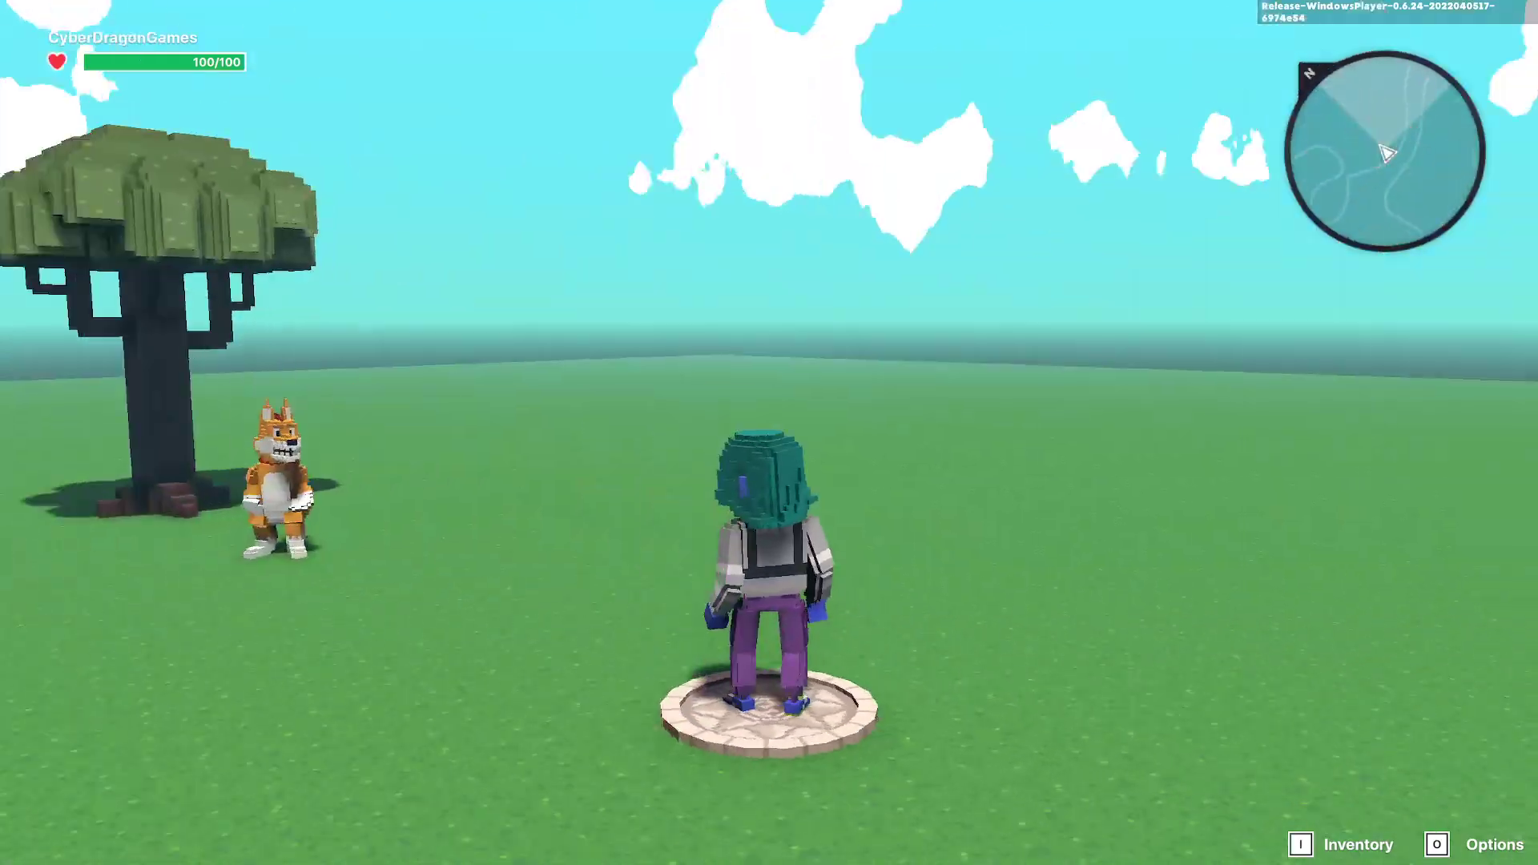
{"action": "key", "text": "w"}
{"action": "key", "text": "w"}
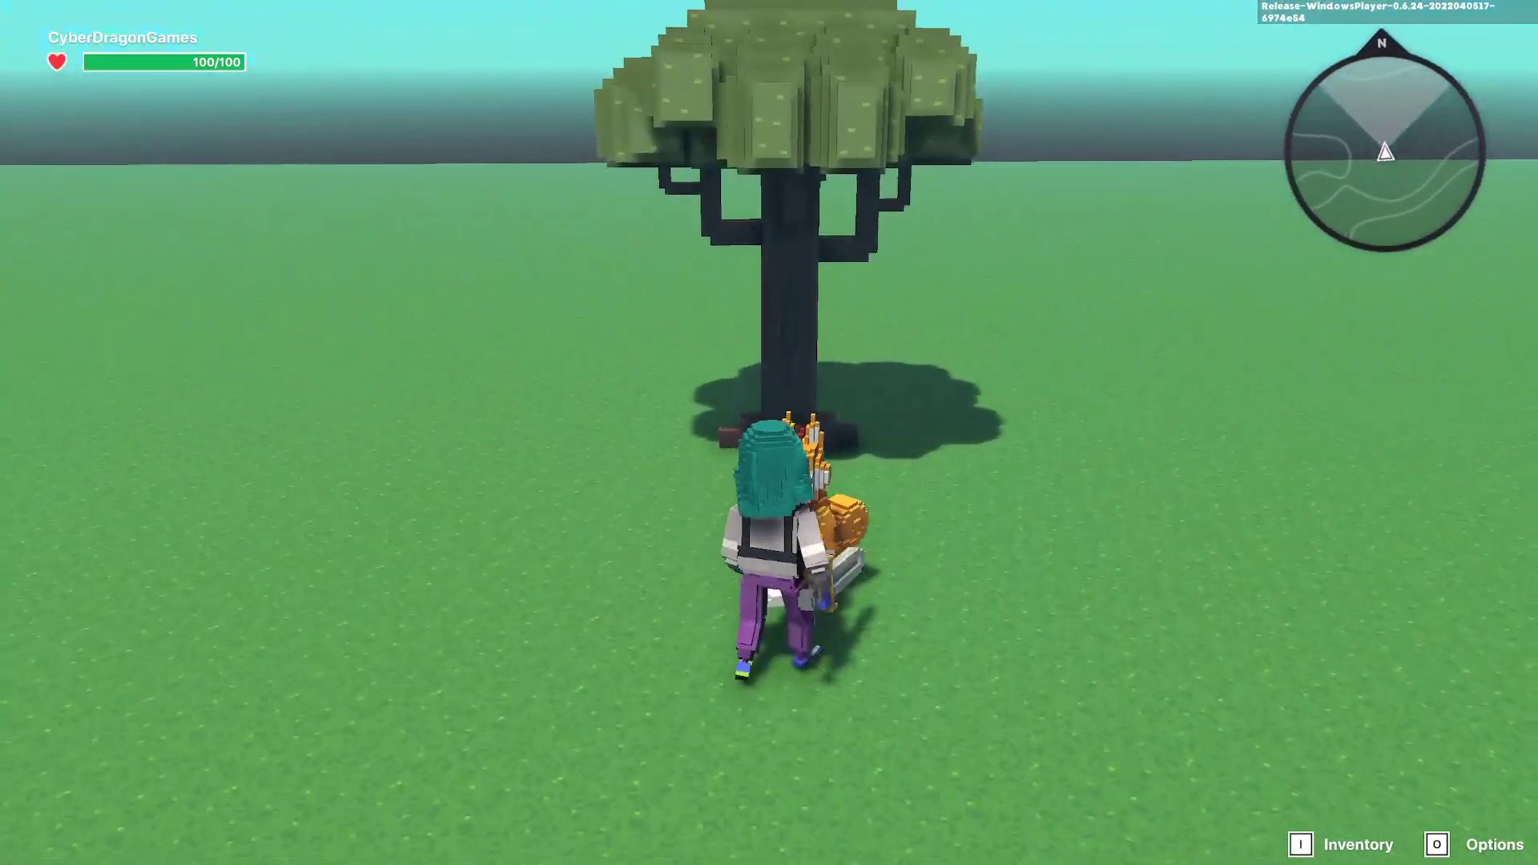
{"action": "key", "text": "d"}
{"action": "key", "text": "w"}
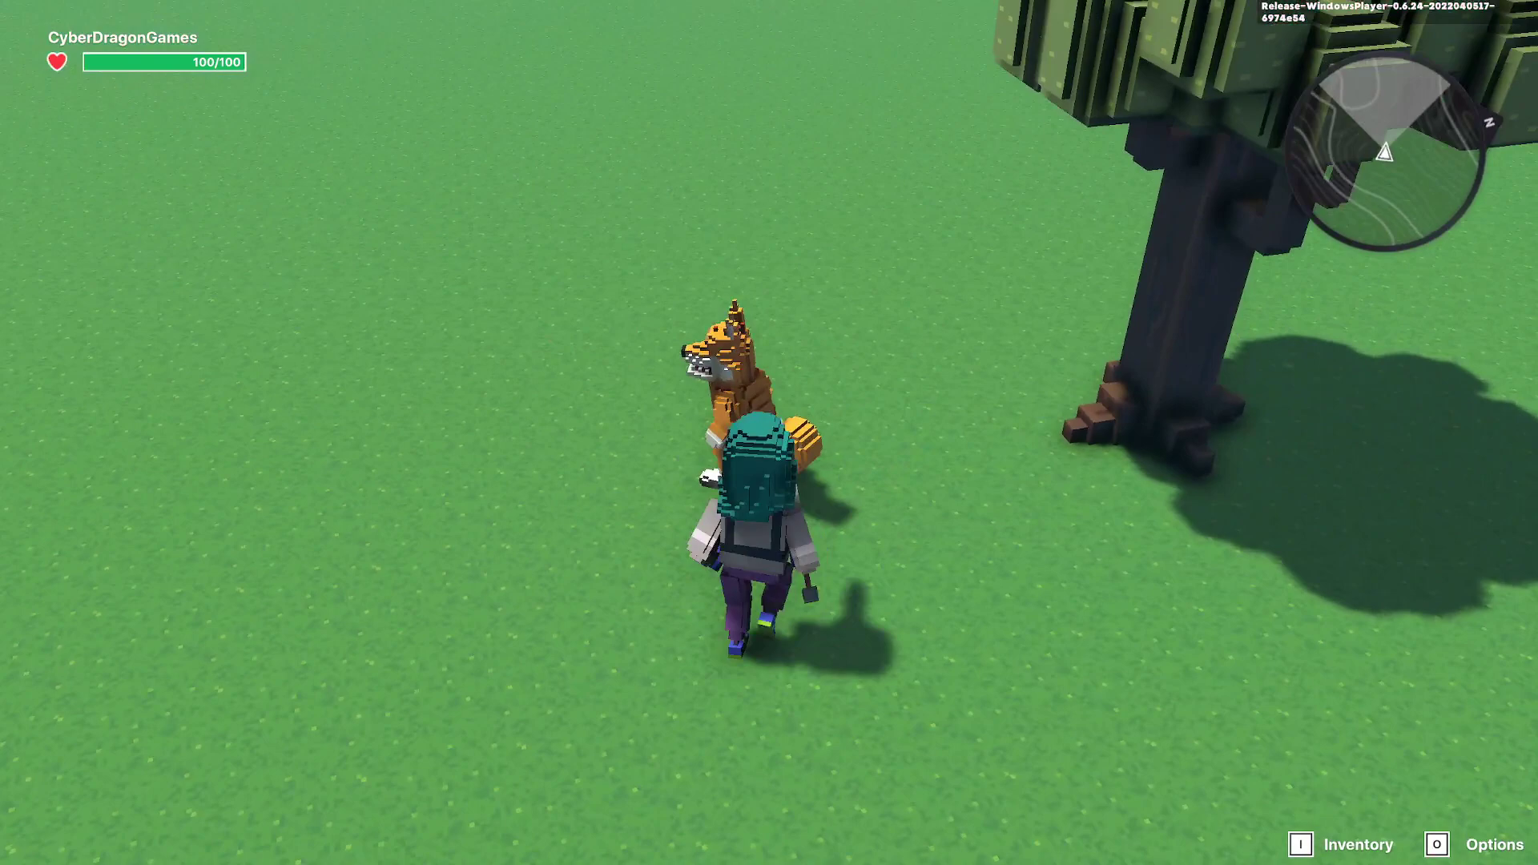
{"action": "key", "text": "a"}
{"action": "key", "text": "w"}
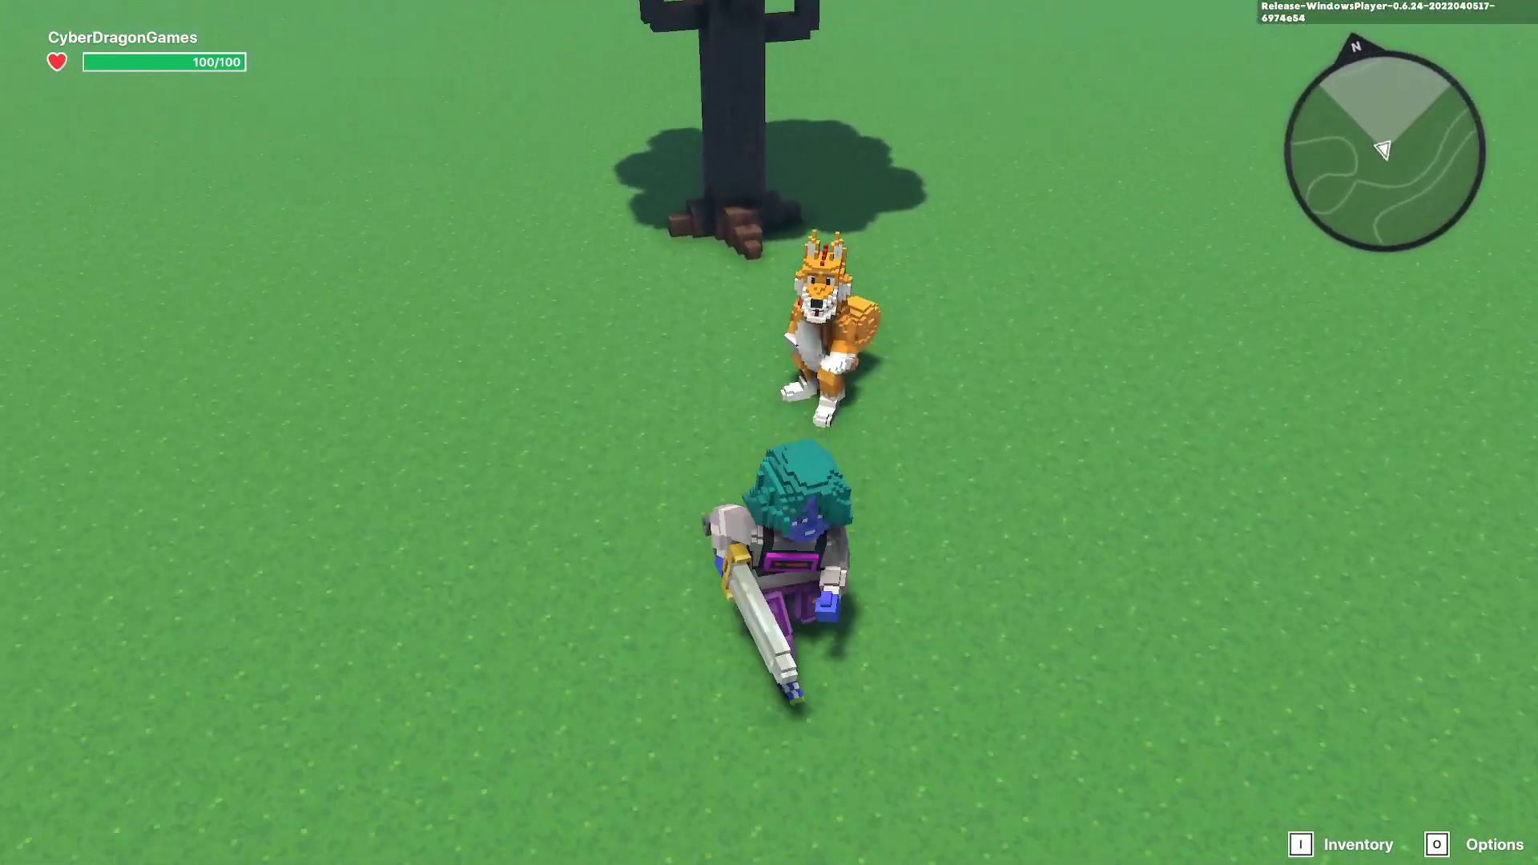
Return to the editor and review Dogejira's Speaker logic settings.
{"action": "key", "text": "Tab"}
{"action": "left_click", "coordinate": [719, 458]}
{"action": "scroll", "coordinate": [1433, 551], "scroll_direction": "down", "scroll_amount": 5}
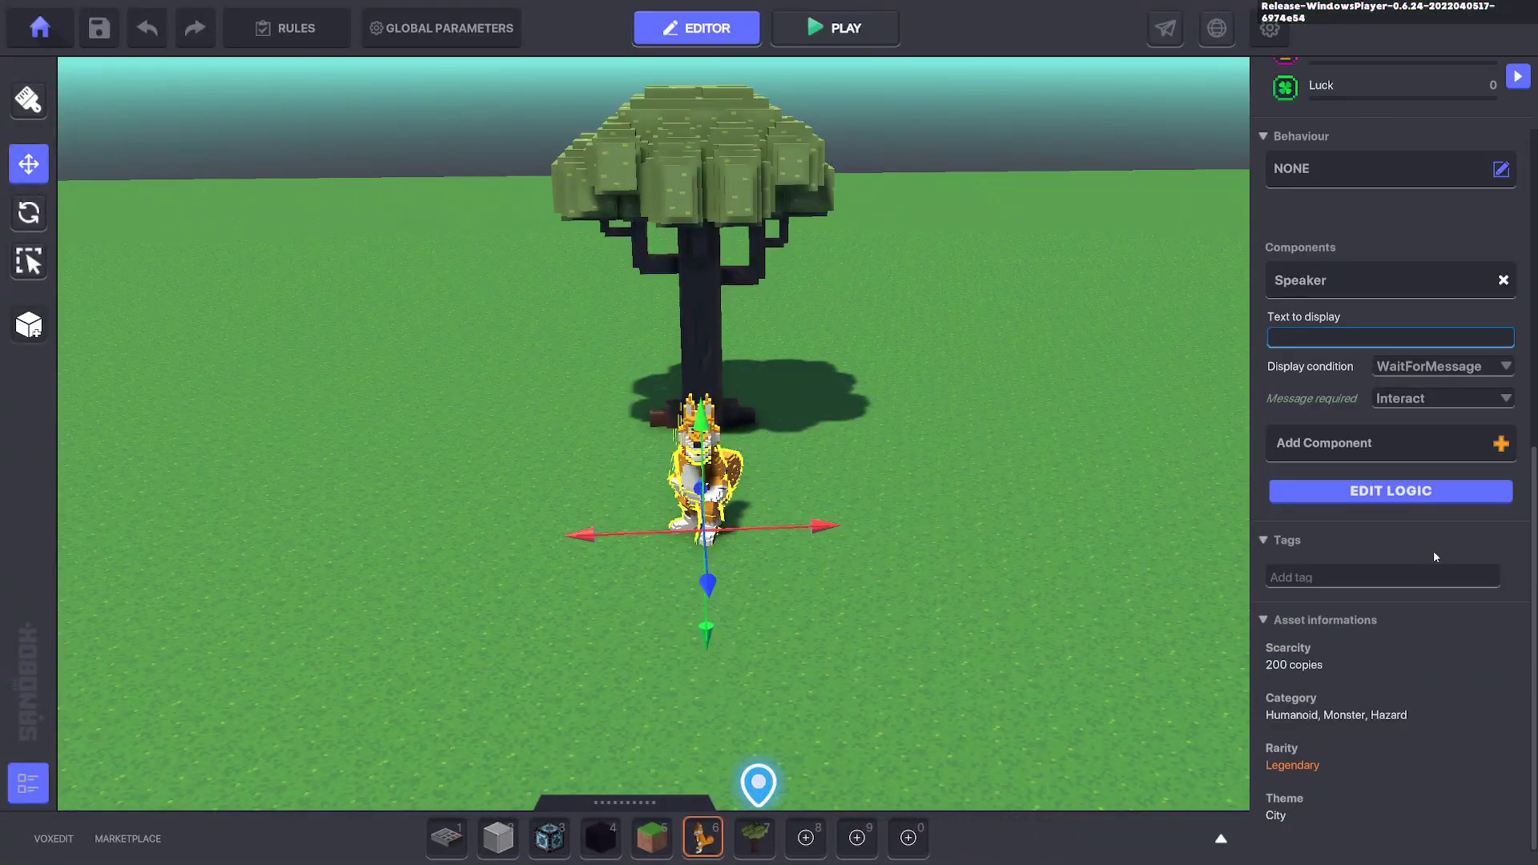
{"action": "left_click", "coordinate": [1418, 492]}
{"action": "scroll", "coordinate": [1420, 690], "scroll_direction": "down", "scroll_amount": 2}
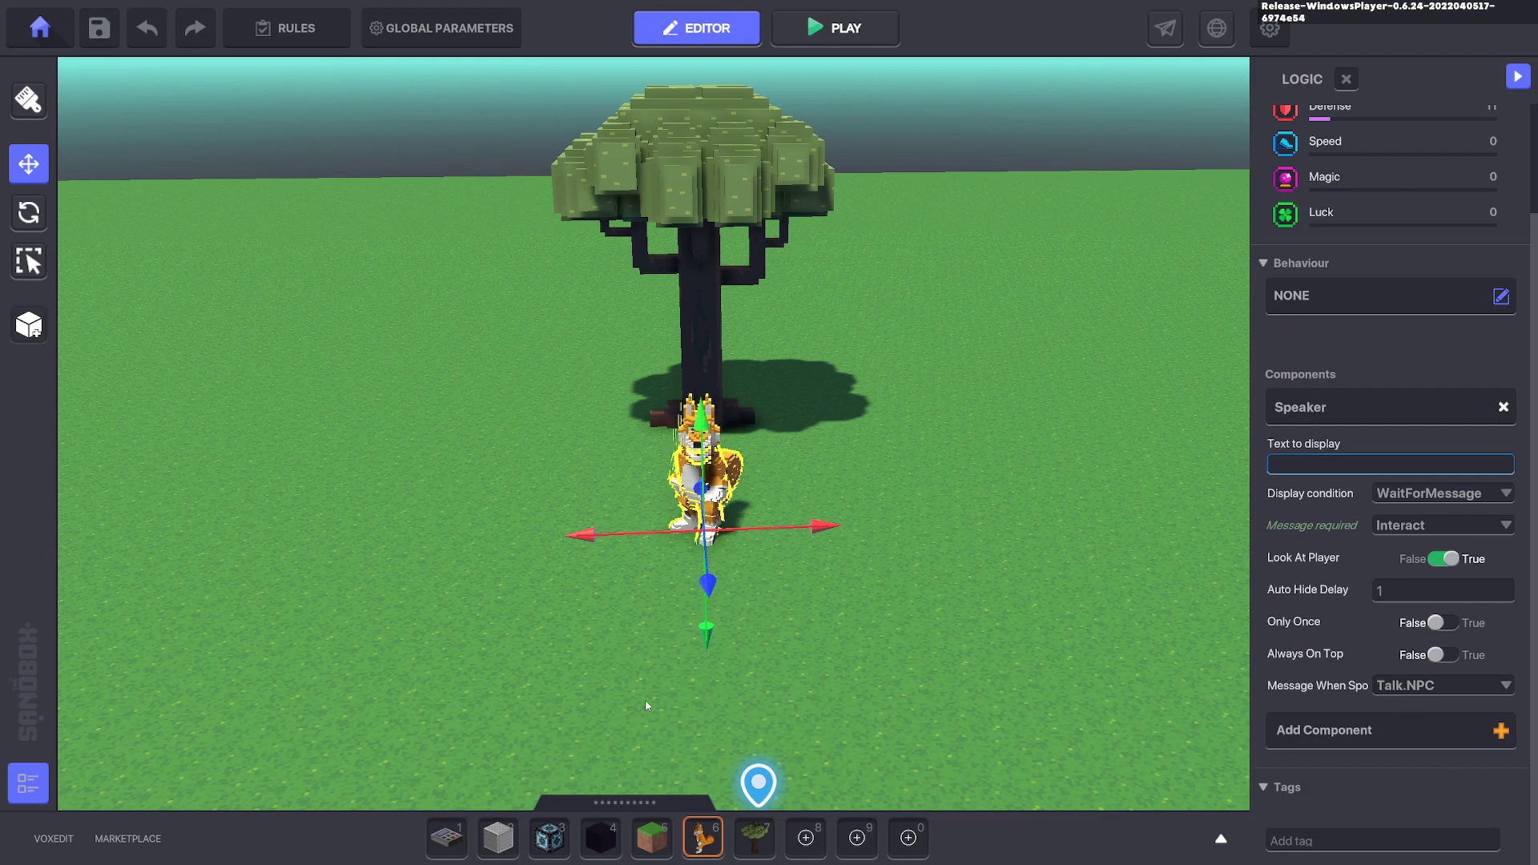
Place a NumPad Switch on the grass beside Dogejira and select it.
{"action": "key", "text": "1"}
{"action": "left_click", "coordinate": [879, 463]}
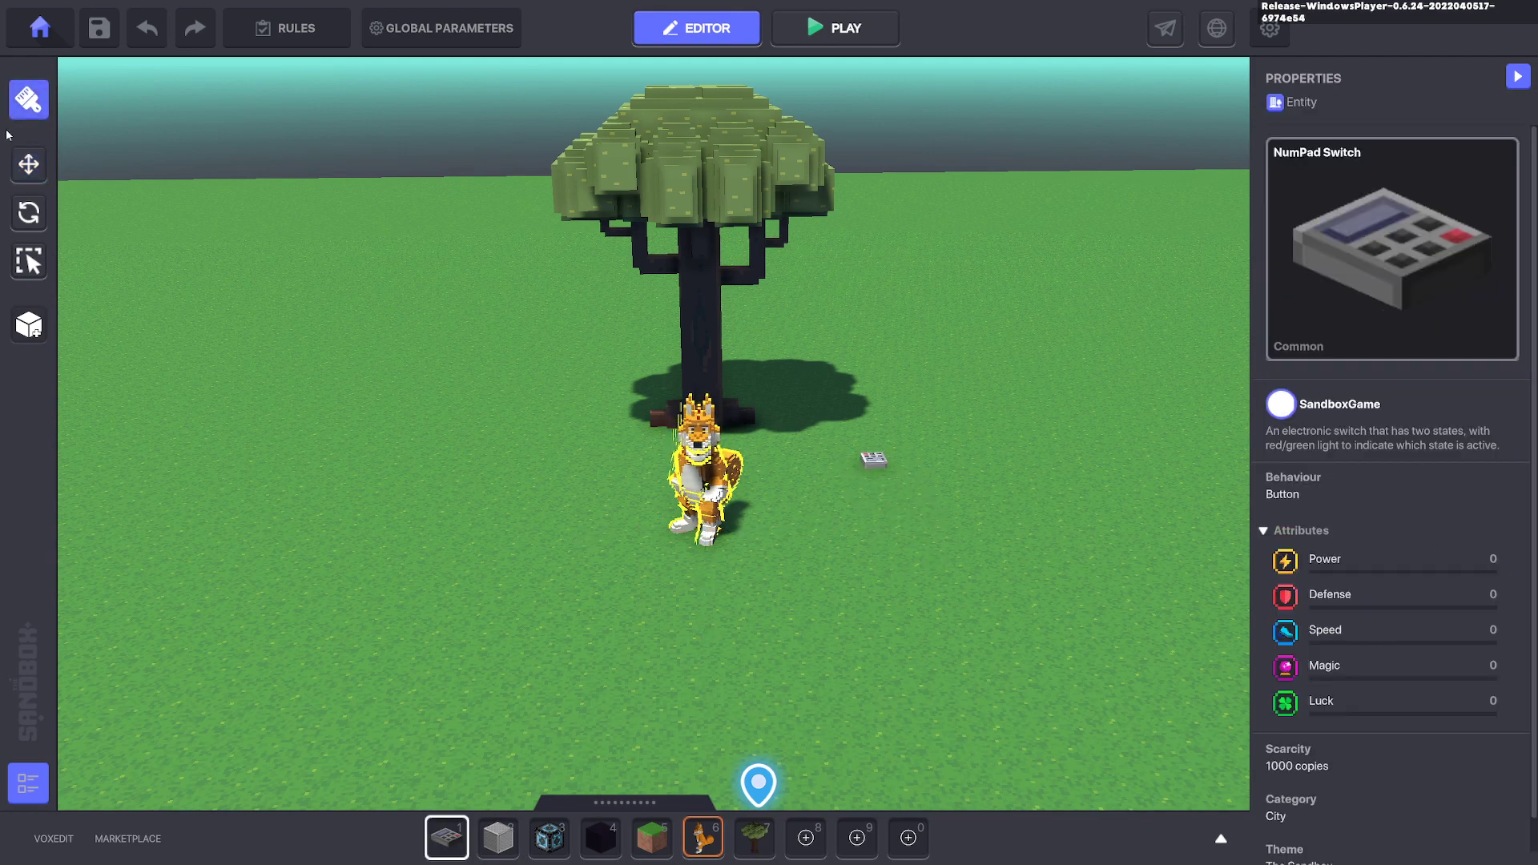
{"action": "key", "text": "Escape"}
{"action": "left_click", "coordinate": [873, 459]}
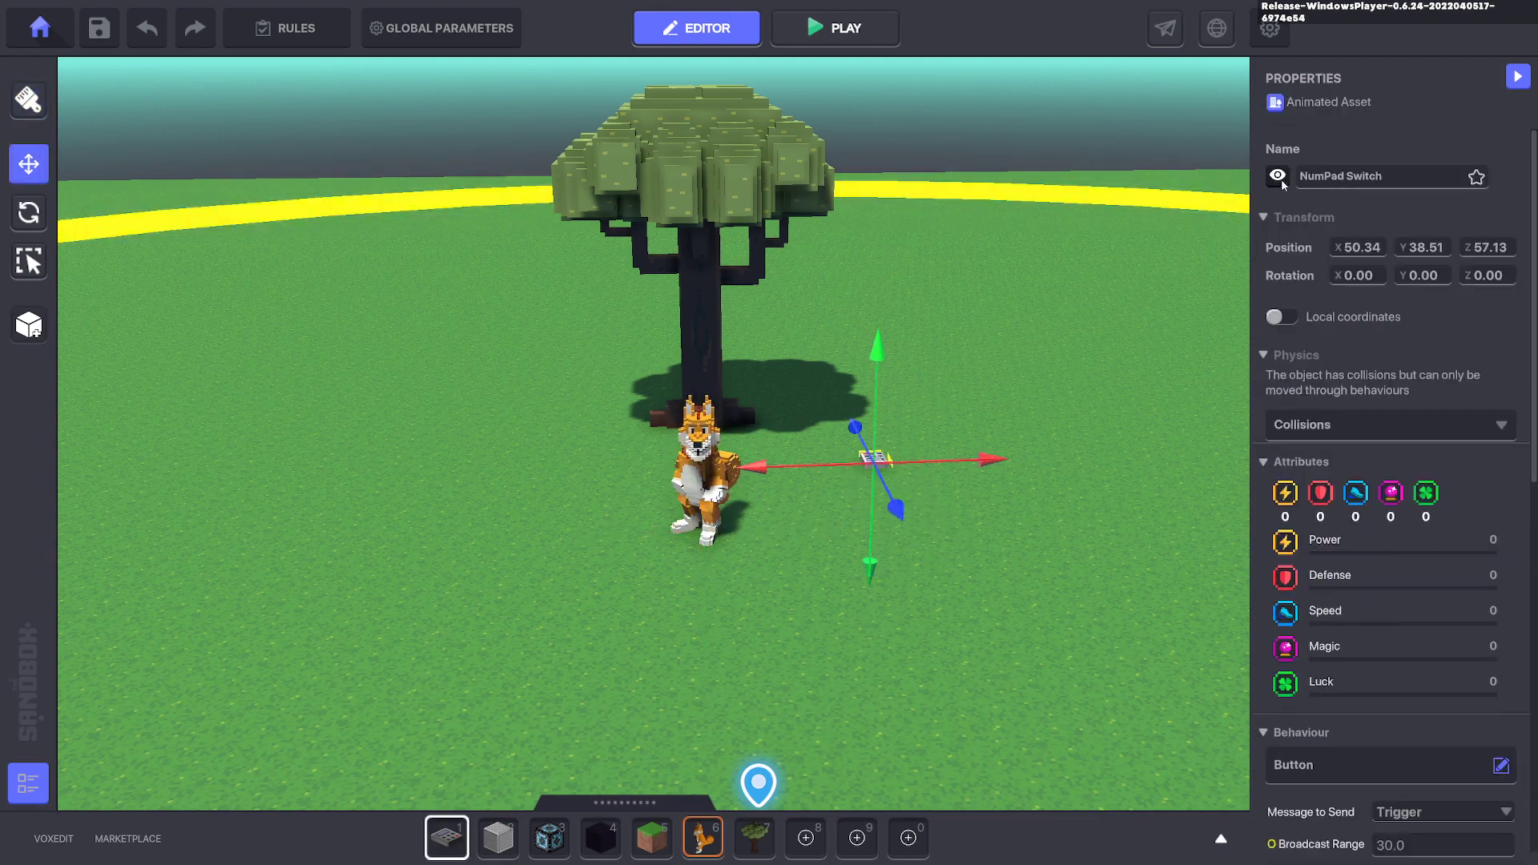
Make the NumPad Switch invisible with No Collisions and change its behaviour to Asker.
{"action": "left_click", "coordinate": [1345, 425]}
{"action": "left_click", "coordinate": [1330, 475]}
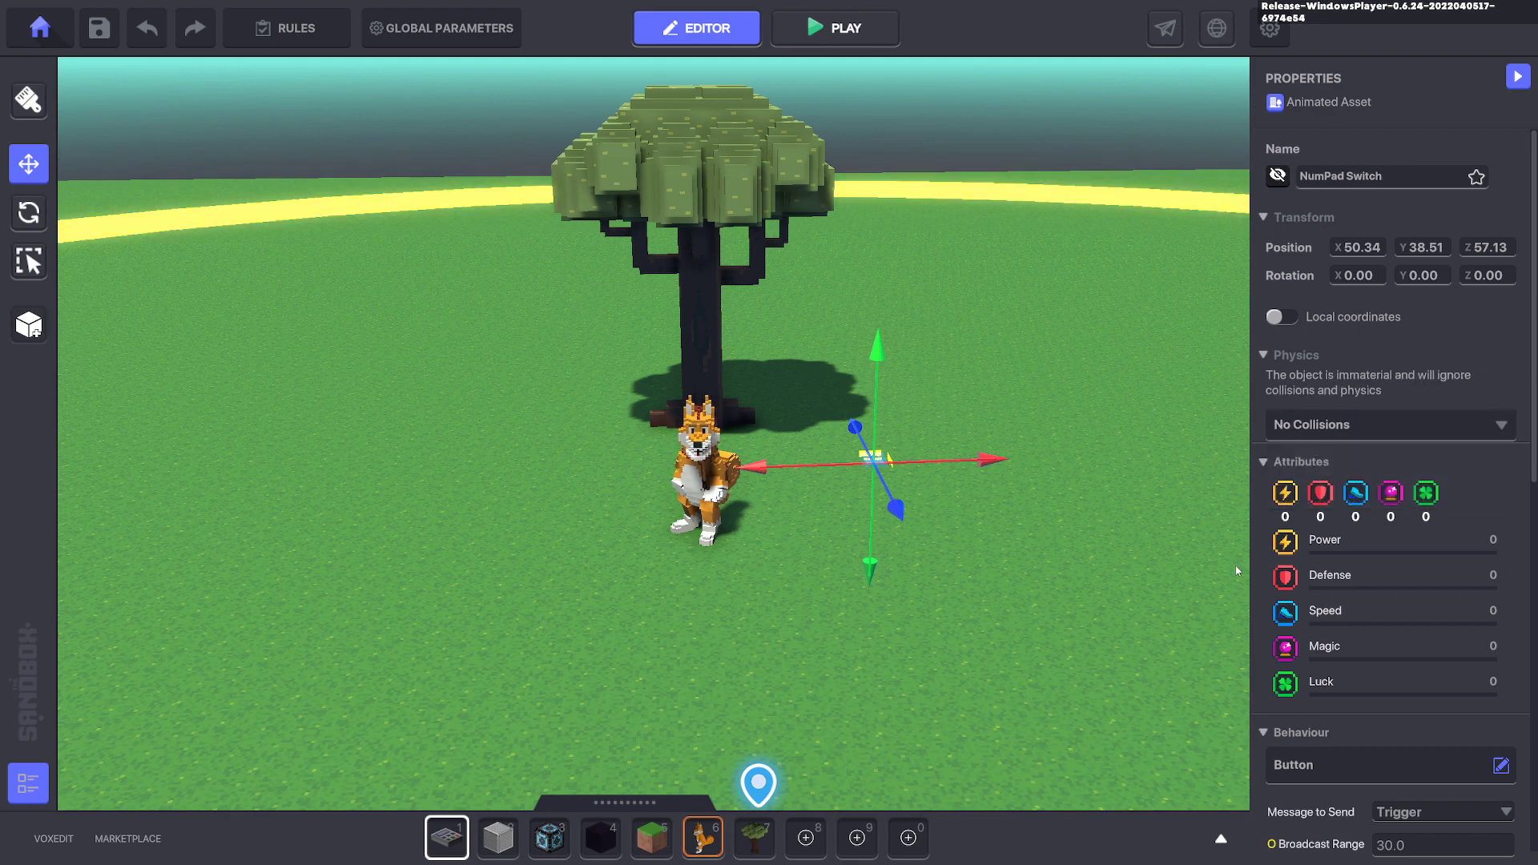
{"action": "left_click", "coordinate": [1500, 765]}
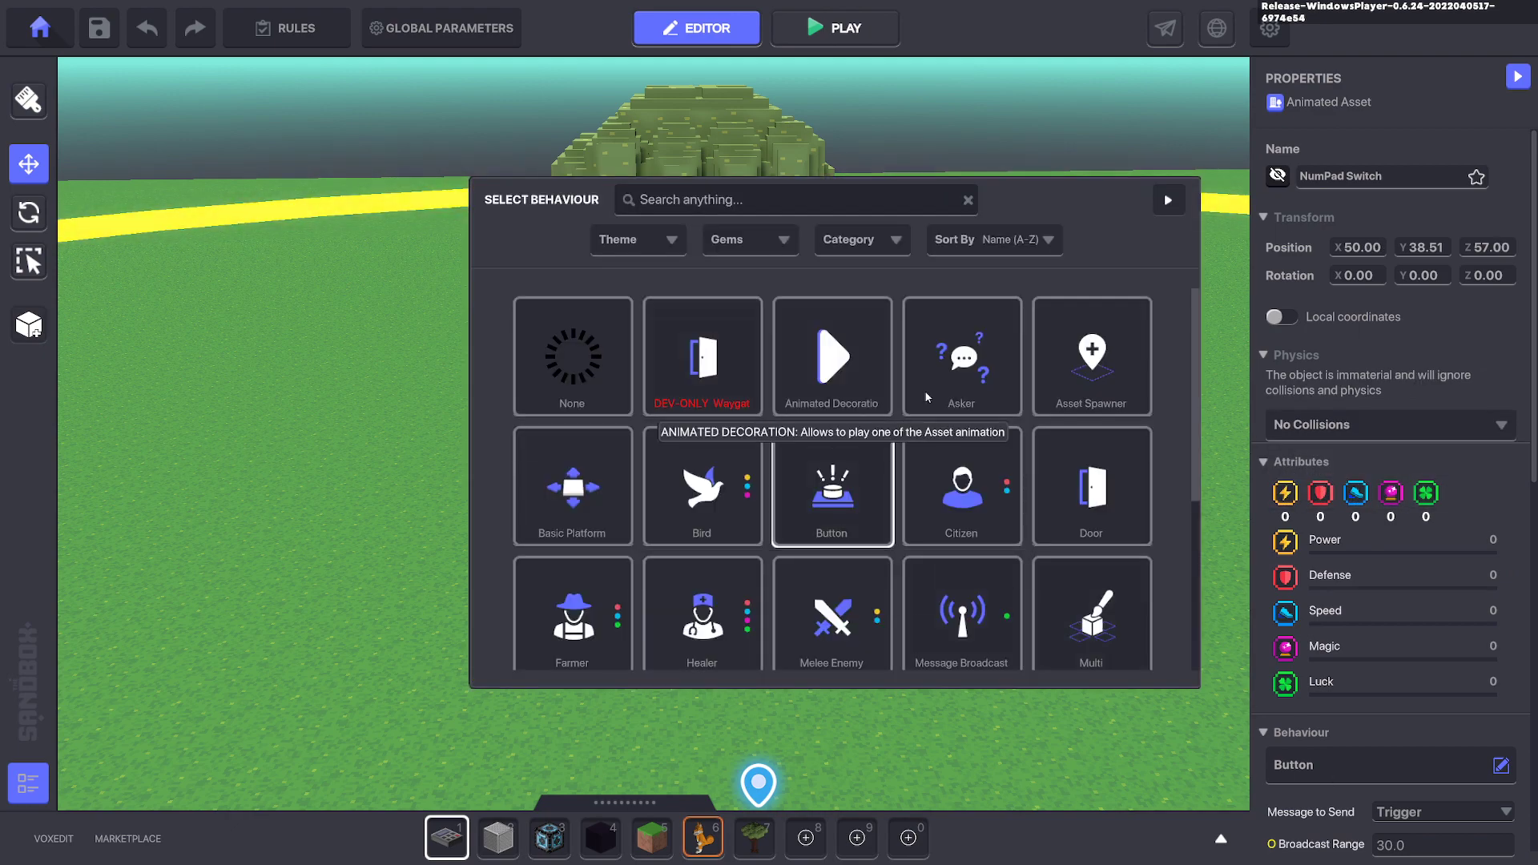
{"action": "left_click", "coordinate": [829, 480]}
Remove the NumPad Switch's Indicator component and set the Asker's required message to Talk.NPC in its logic.
{"action": "scroll", "coordinate": [1398, 536], "scroll_direction": "down", "scroll_amount": 5}
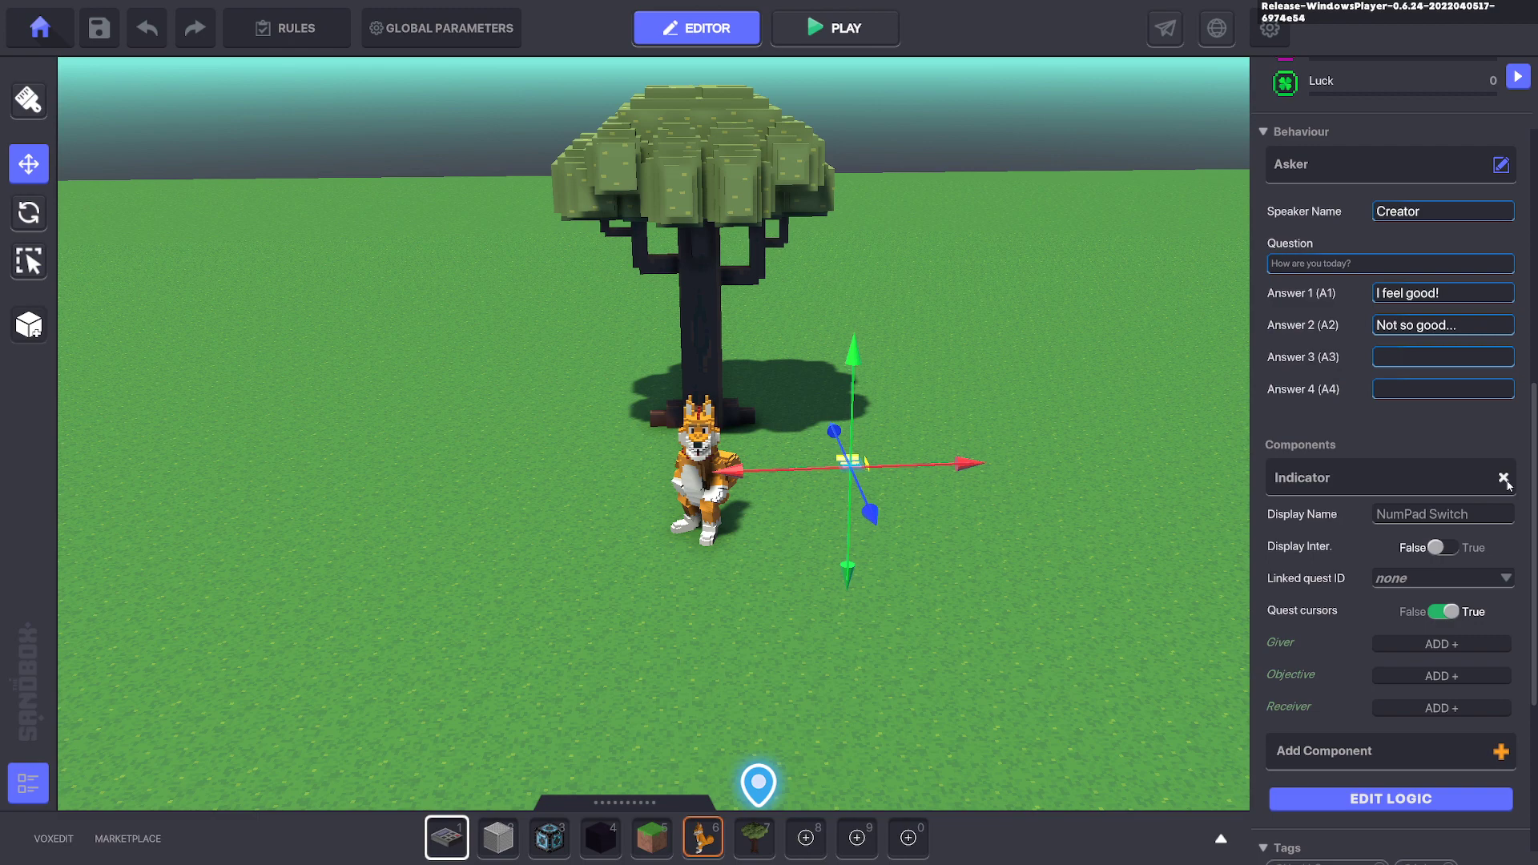
{"action": "left_click", "coordinate": [1503, 479]}
{"action": "left_click", "coordinate": [1367, 539]}
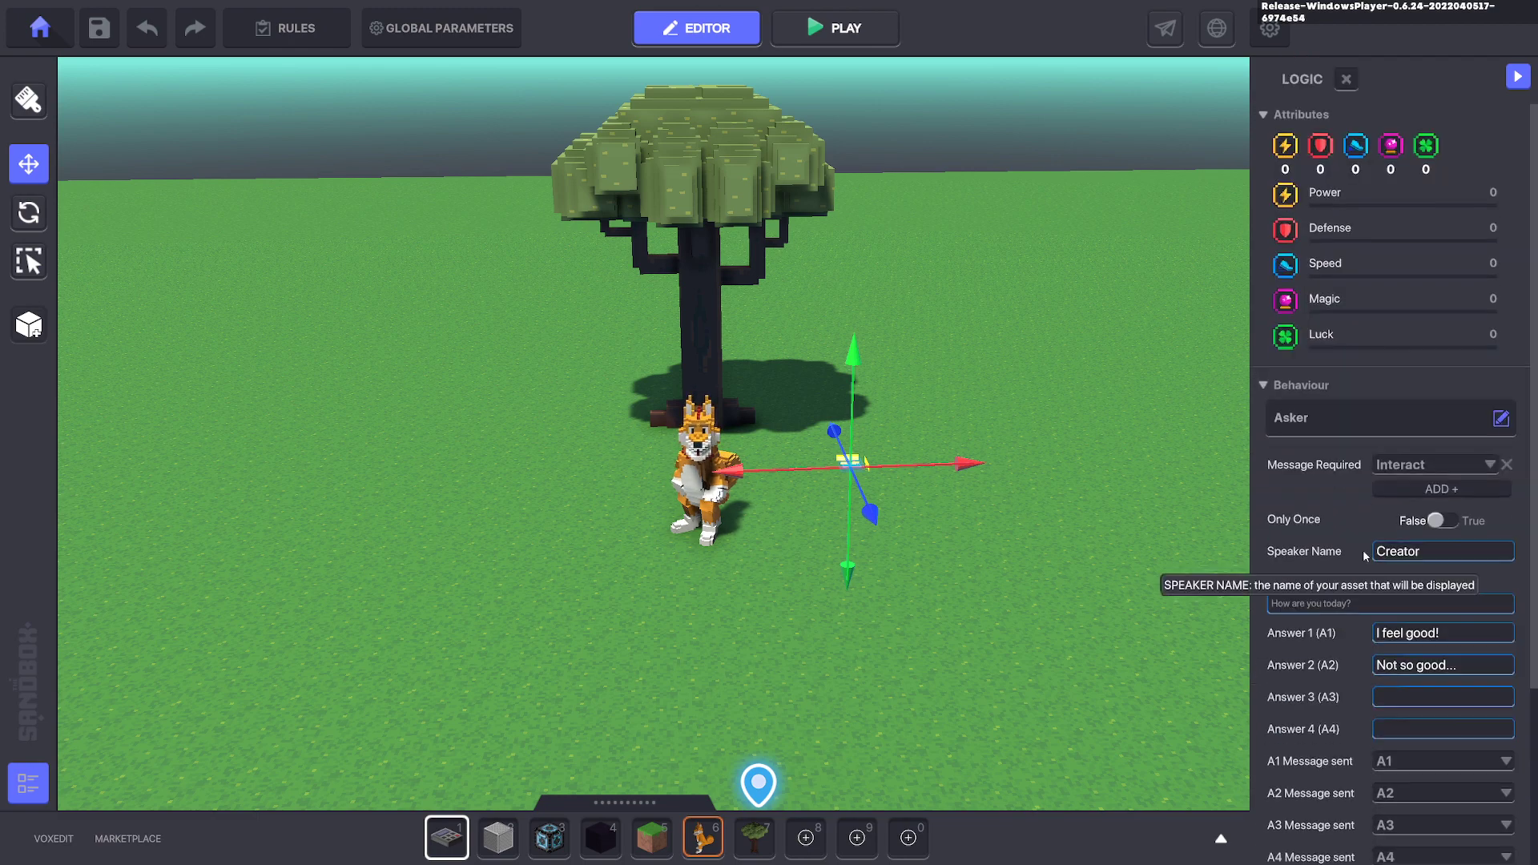
{"action": "left_click", "coordinate": [1414, 234]}
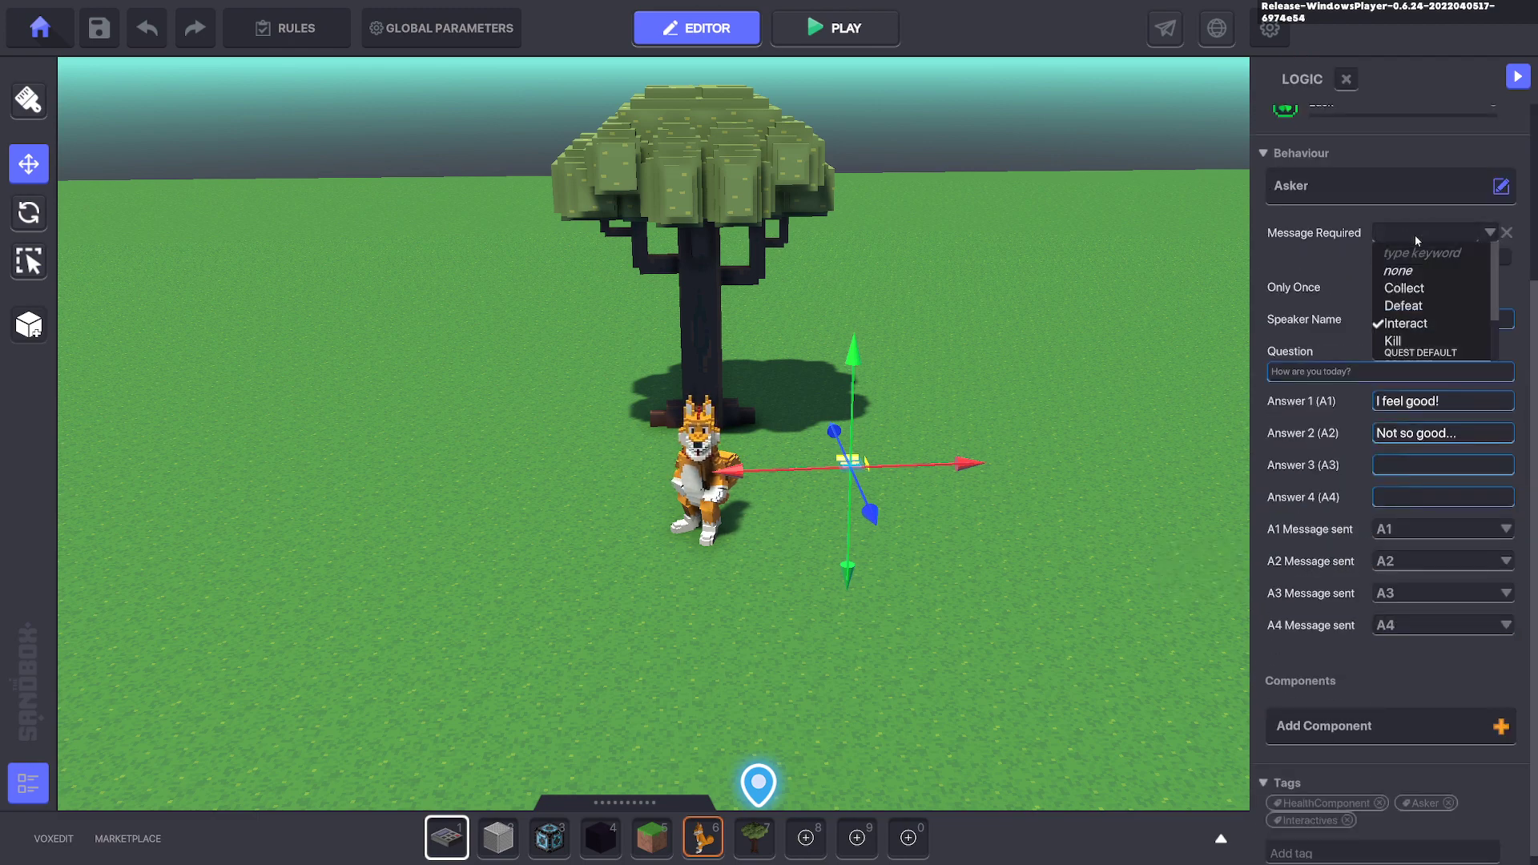
{"action": "type", "text": "Talk"}
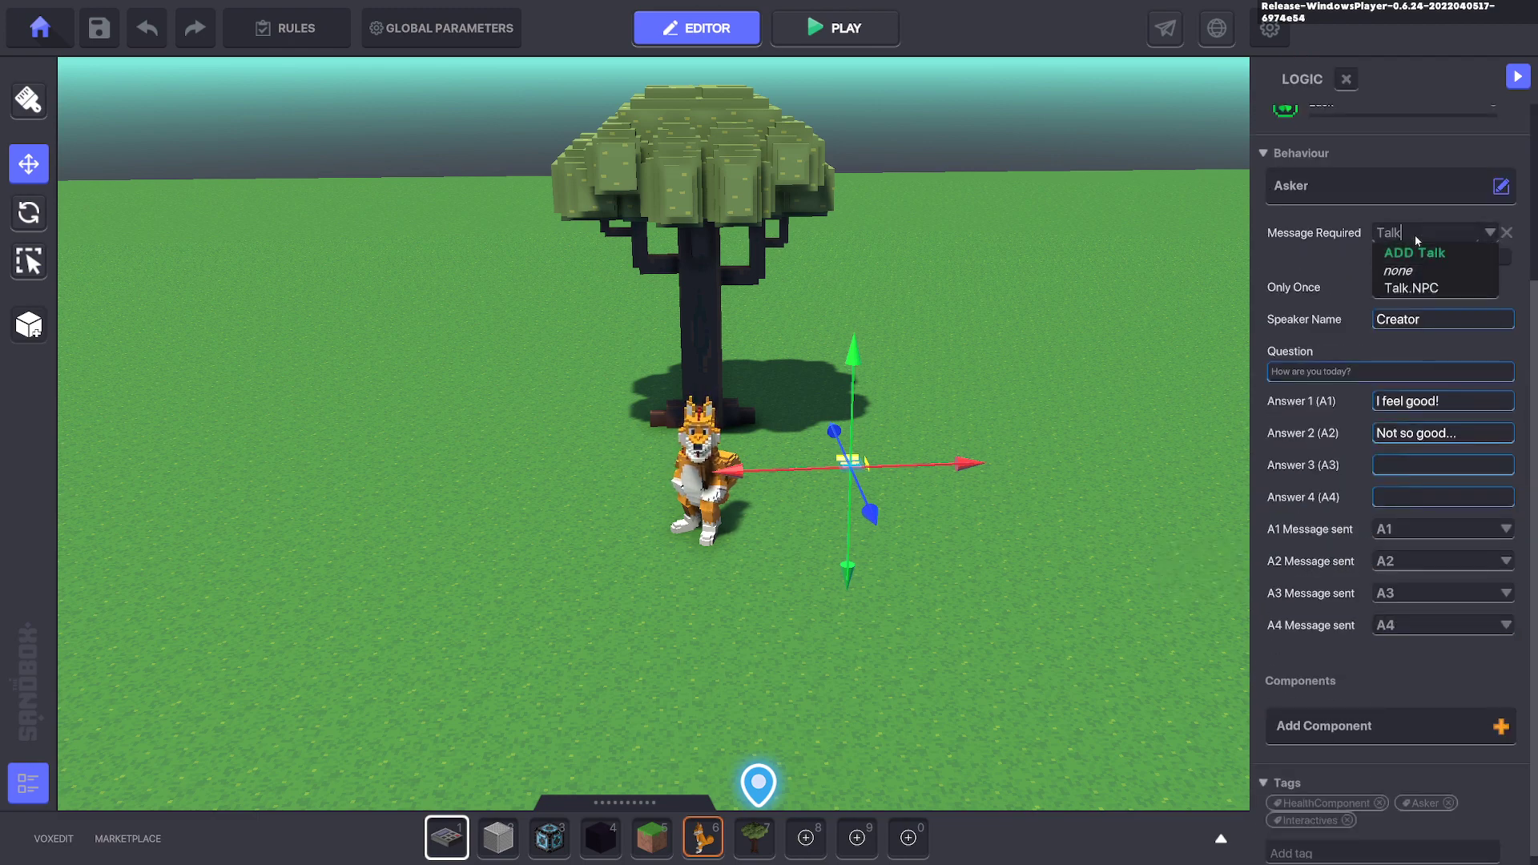
{"action": "left_click", "coordinate": [1410, 287]}
Set the Asker's speaker name to DOGE, question to "Can you do a quest for me today?", Answer 1 to "Sure", and clear Answer 2.
{"action": "left_click", "coordinate": [1446, 320]}
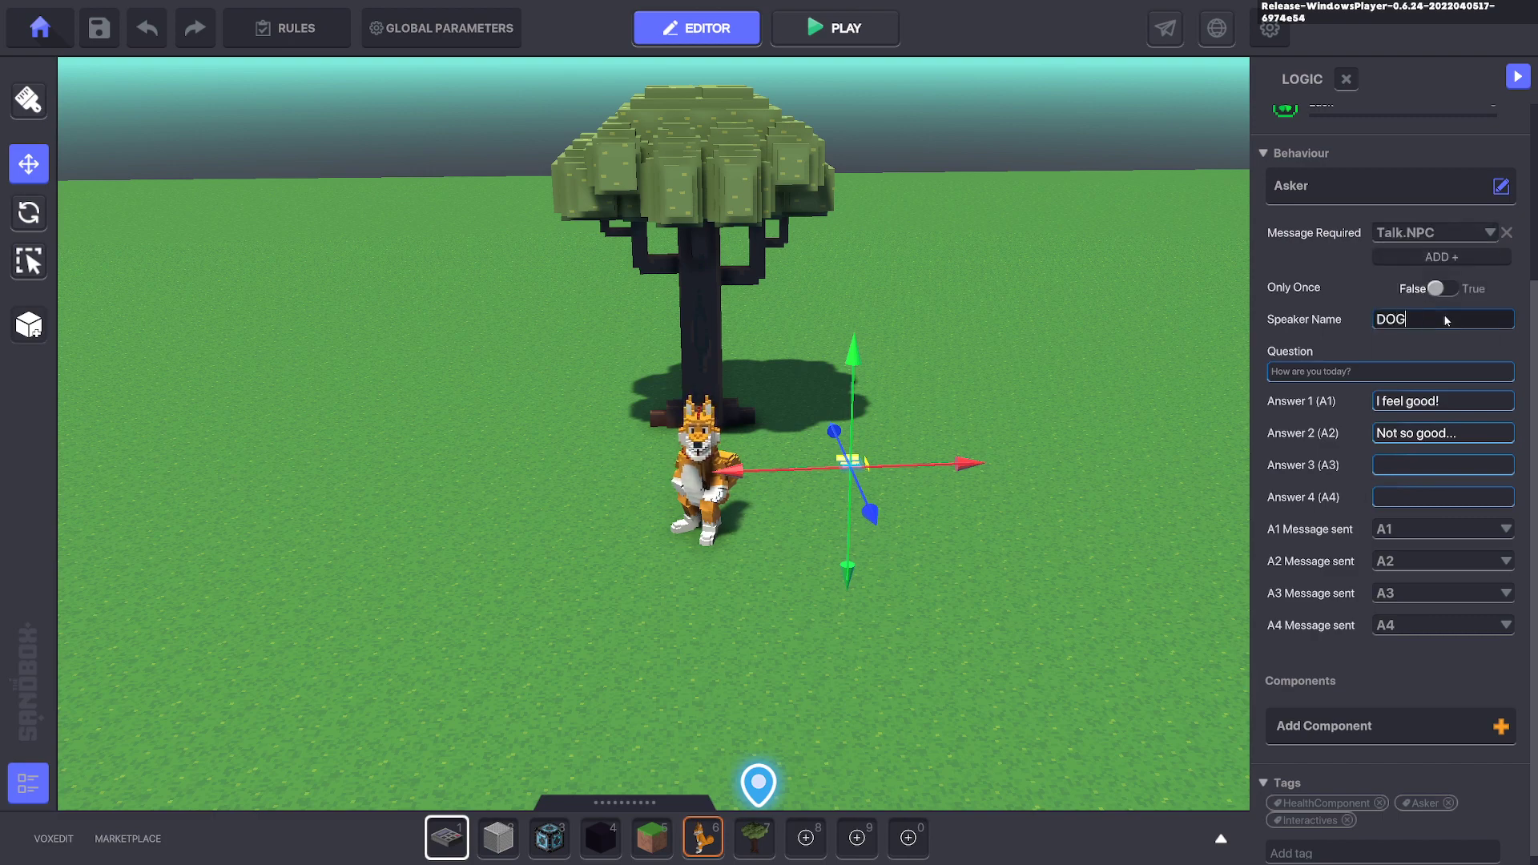
{"action": "left_click", "coordinate": [1361, 370]}
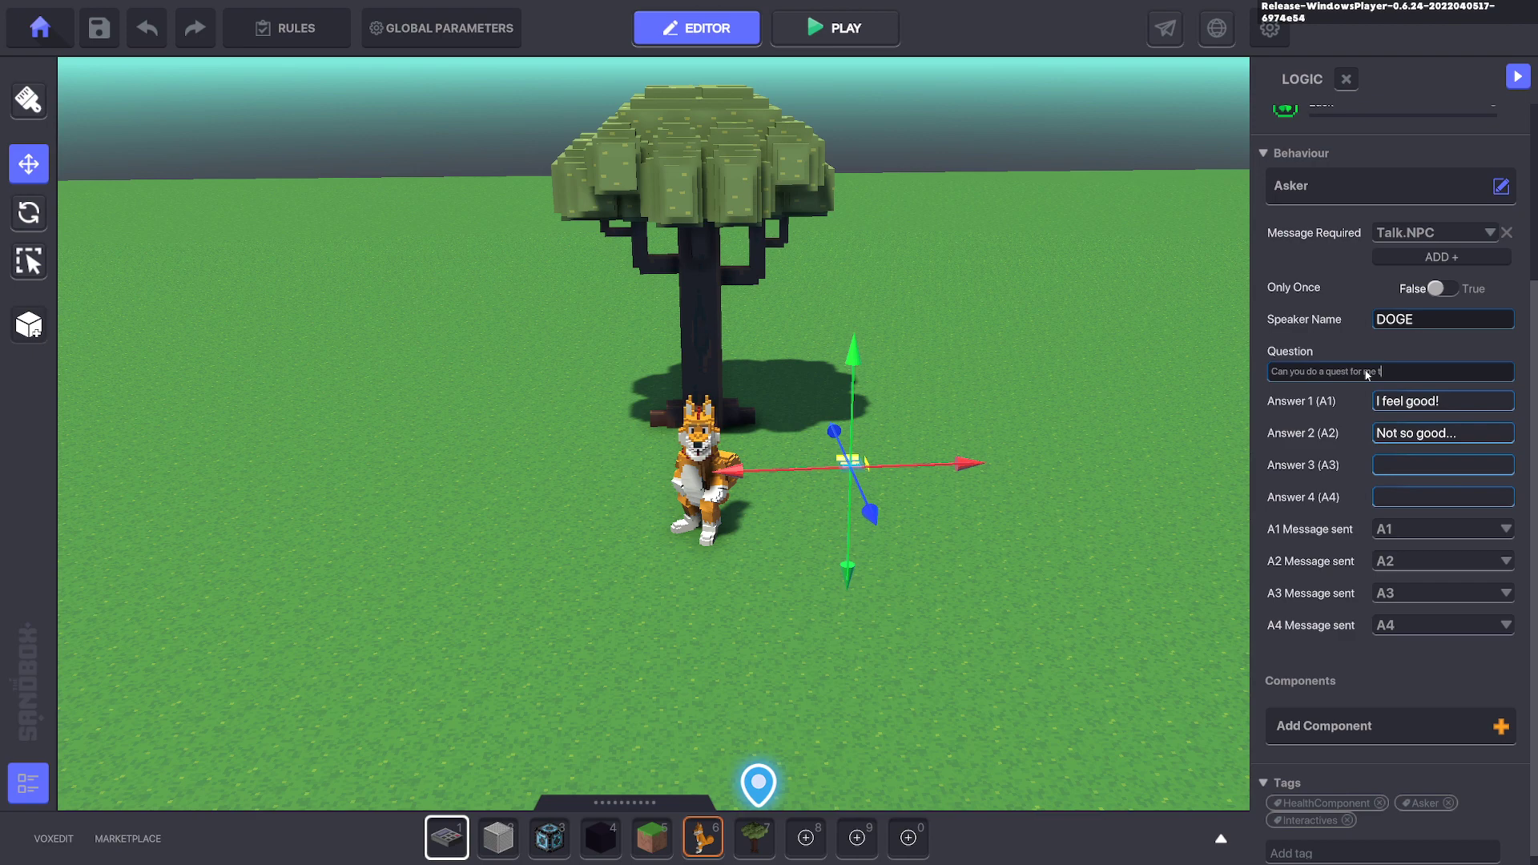
{"action": "left_click_drag", "start_coordinate": [1375, 401], "coordinate": [1438, 402]}
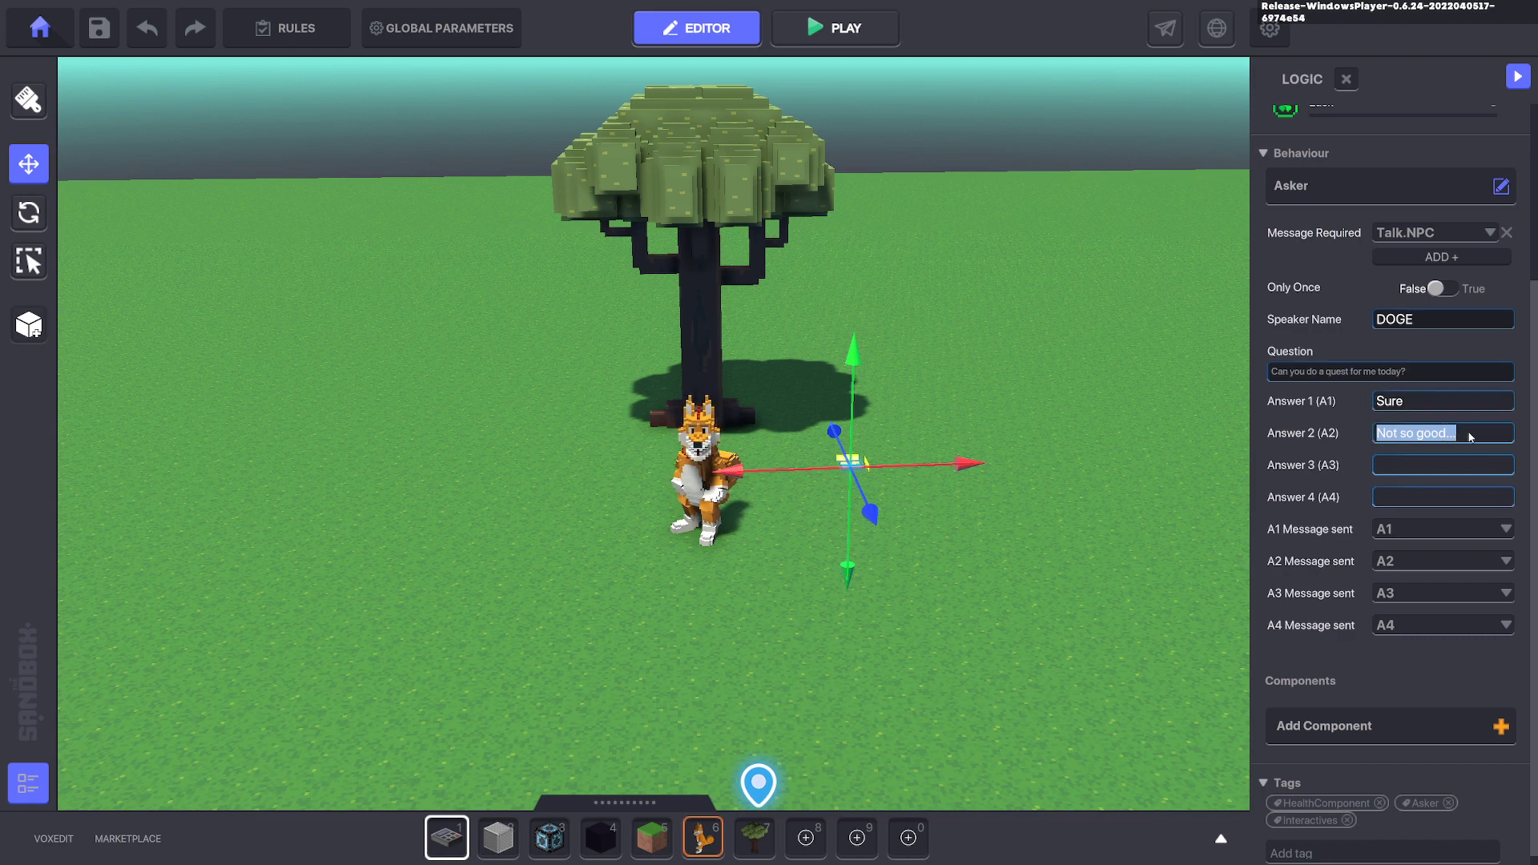
{"action": "key", "text": "BackSpace"}
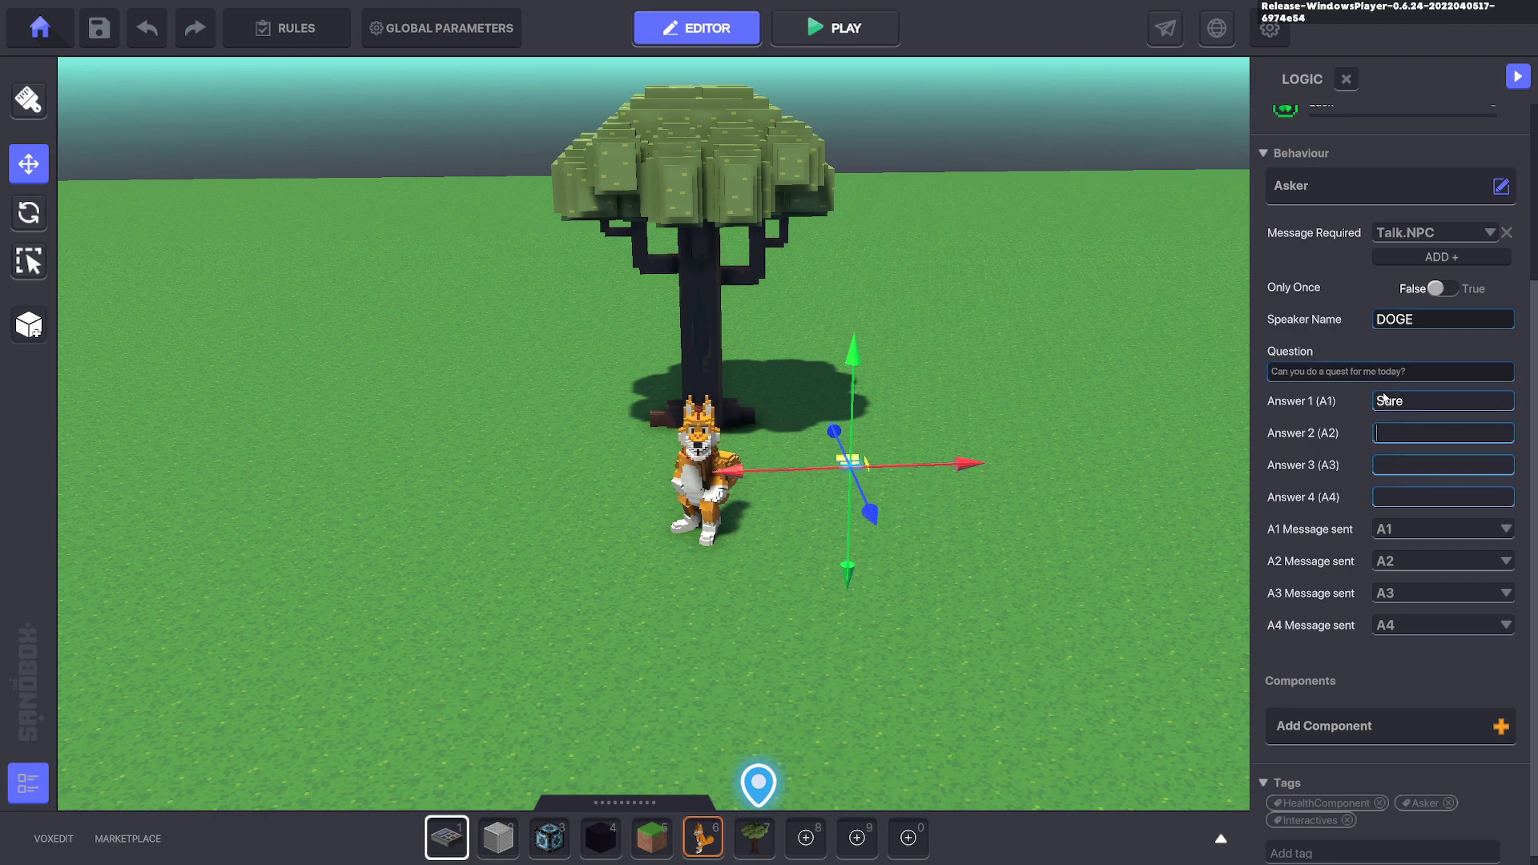
Create the message Quest.1.Start, assign it as the Asker's A1 message sent, and deselect the NumPad Switch.
{"action": "left_click", "coordinate": [1398, 532]}
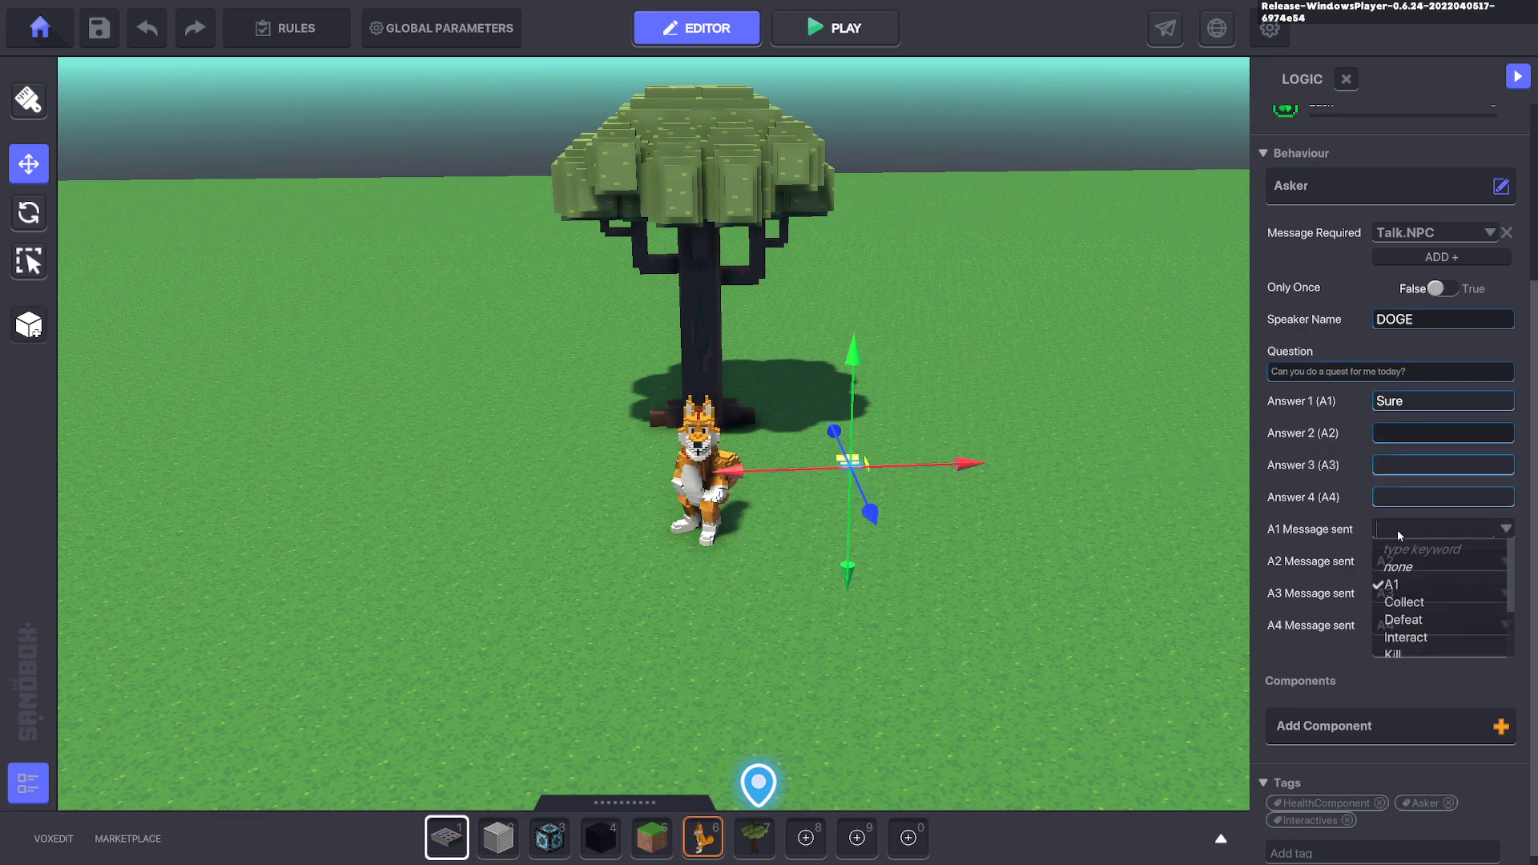
{"action": "type", "text": "Qu"}
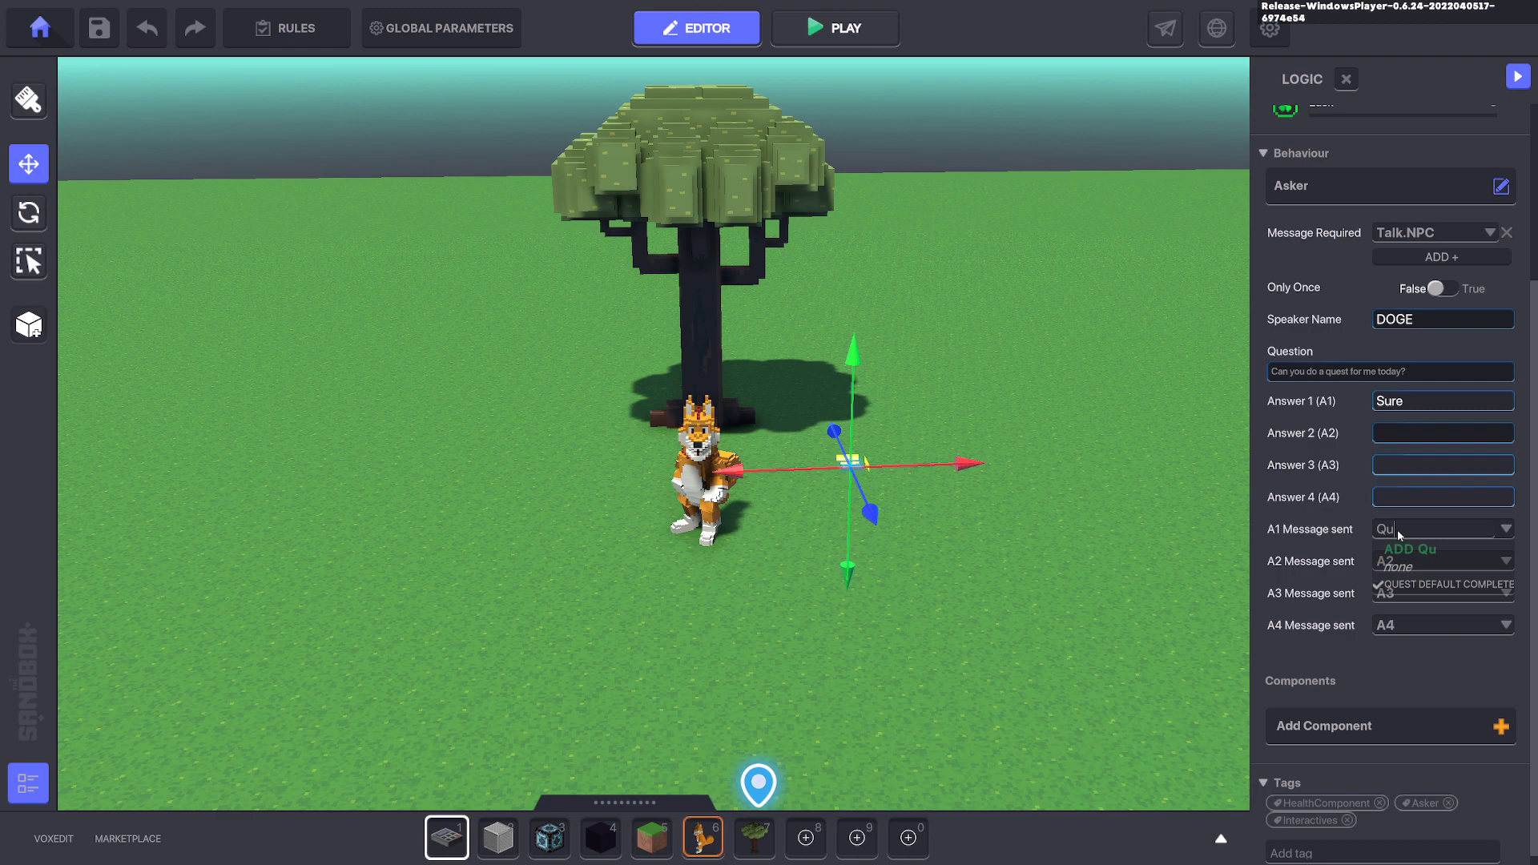
{"action": "type", "text": "est.1.Start"}
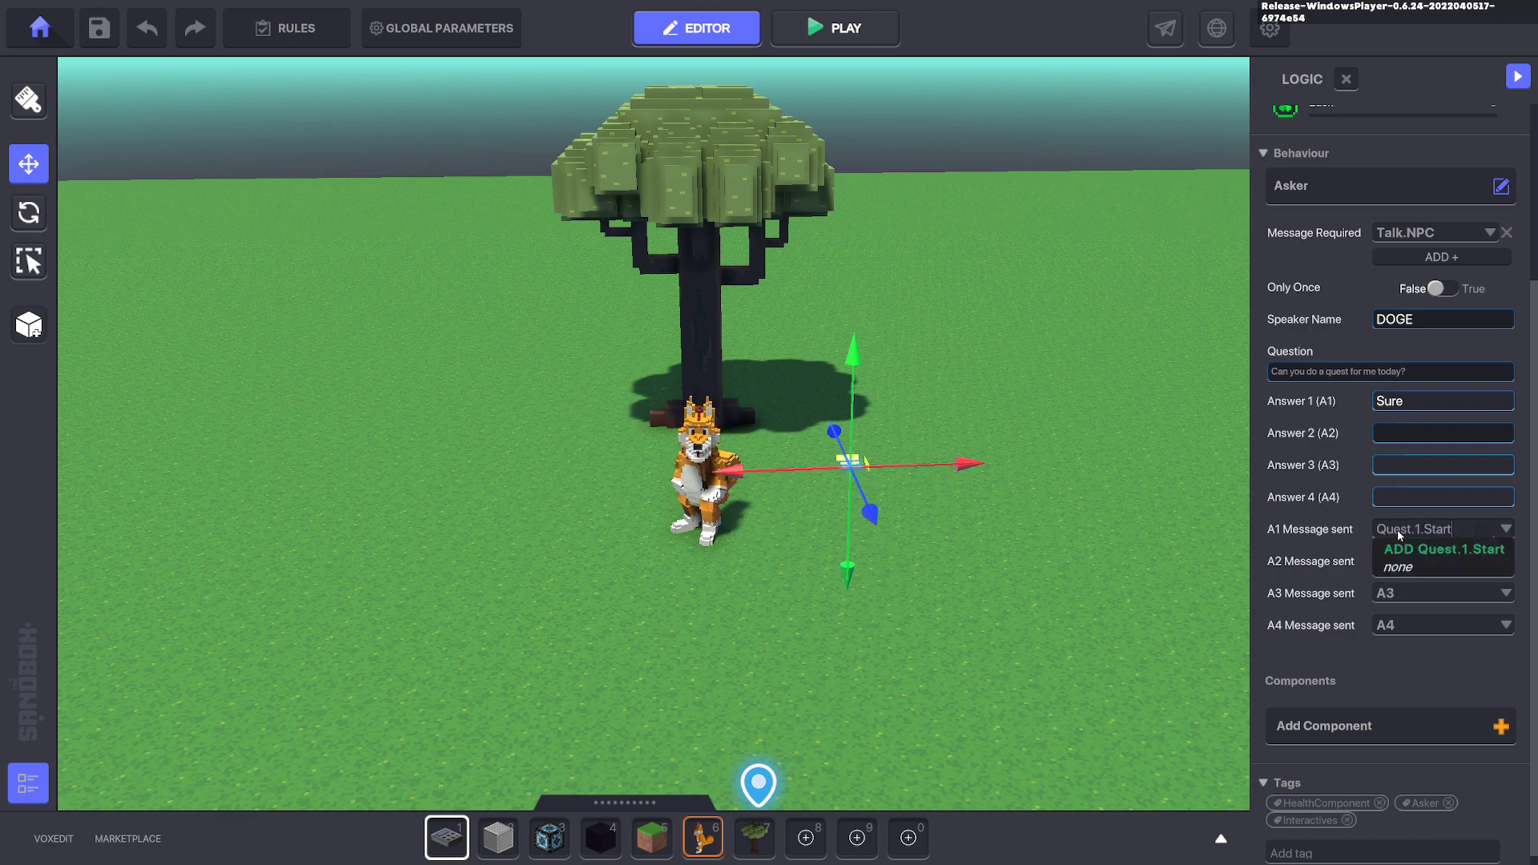
{"action": "left_click", "coordinate": [1440, 548]}
{"action": "left_click", "coordinate": [1060, 391]}
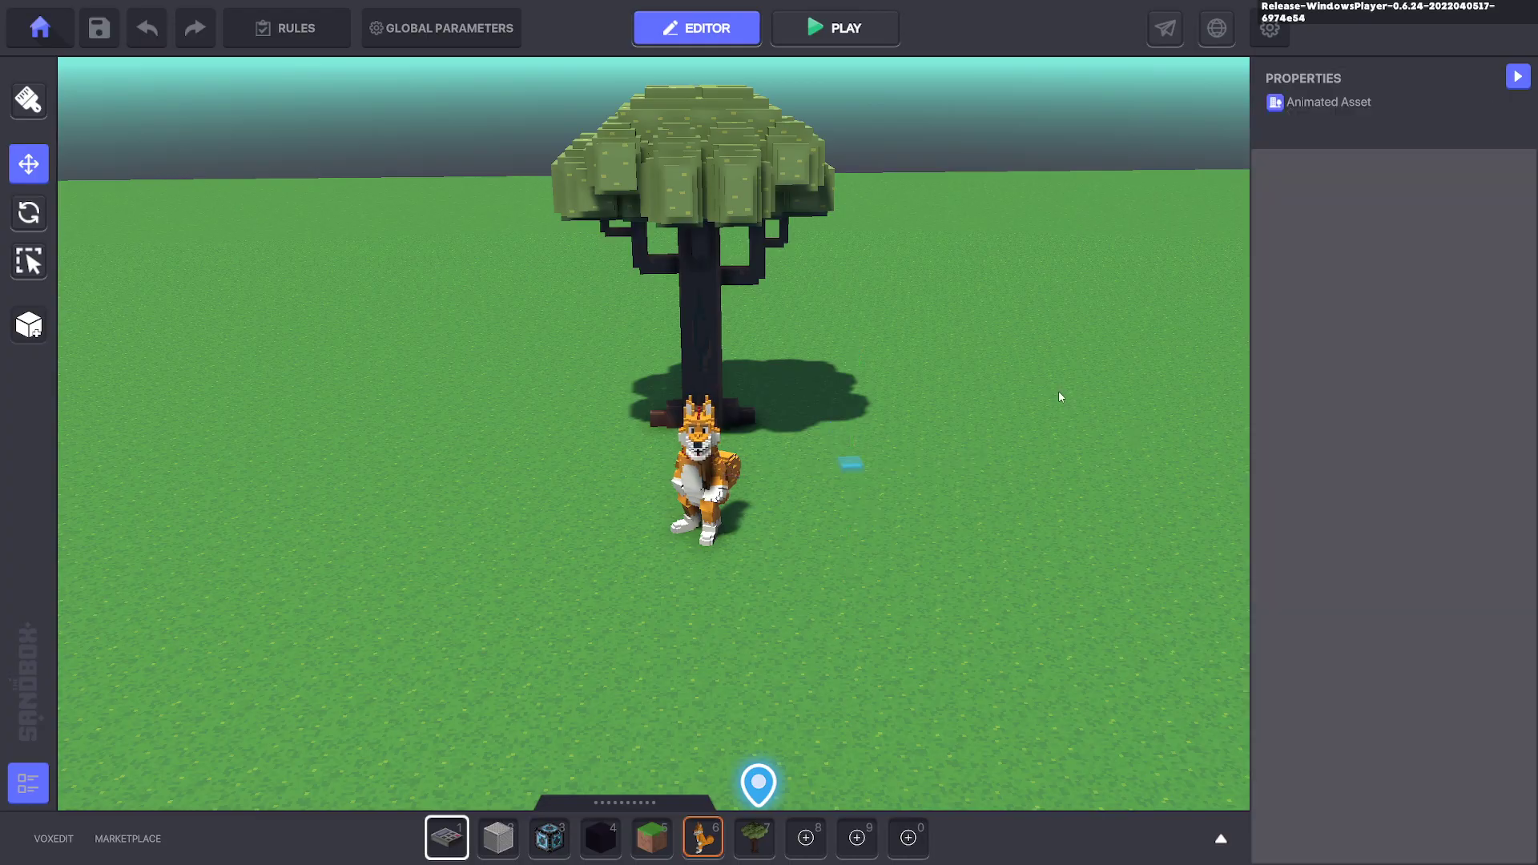
Playtest the Asker by walking the avatar up to Dogejira, talking to it and answering "Sure".
{"action": "key", "text": "Tab"}
{"action": "key", "text": "w"}
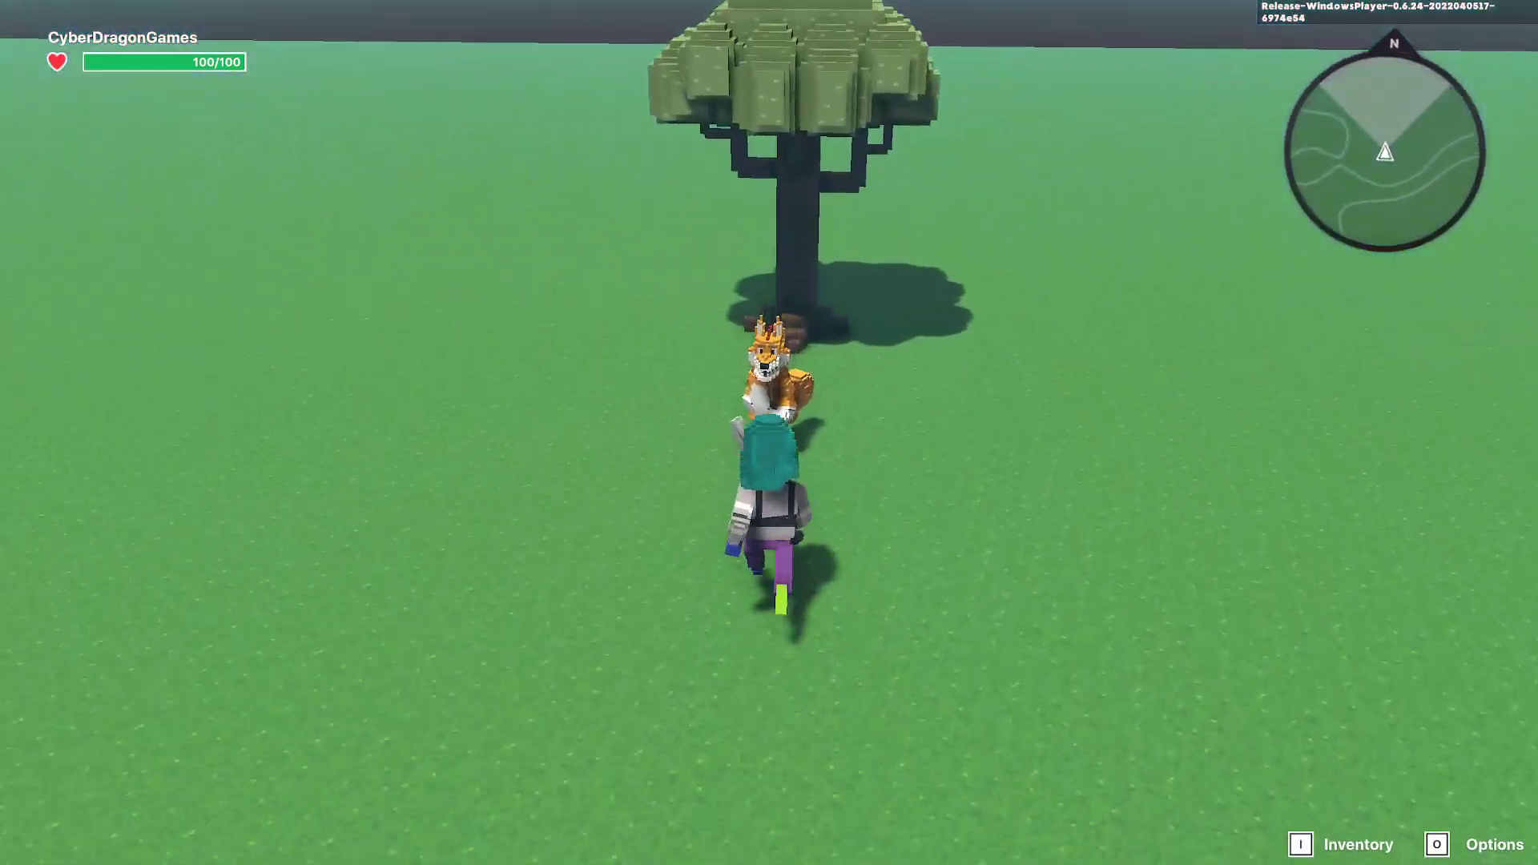
{"action": "key", "text": "e"}
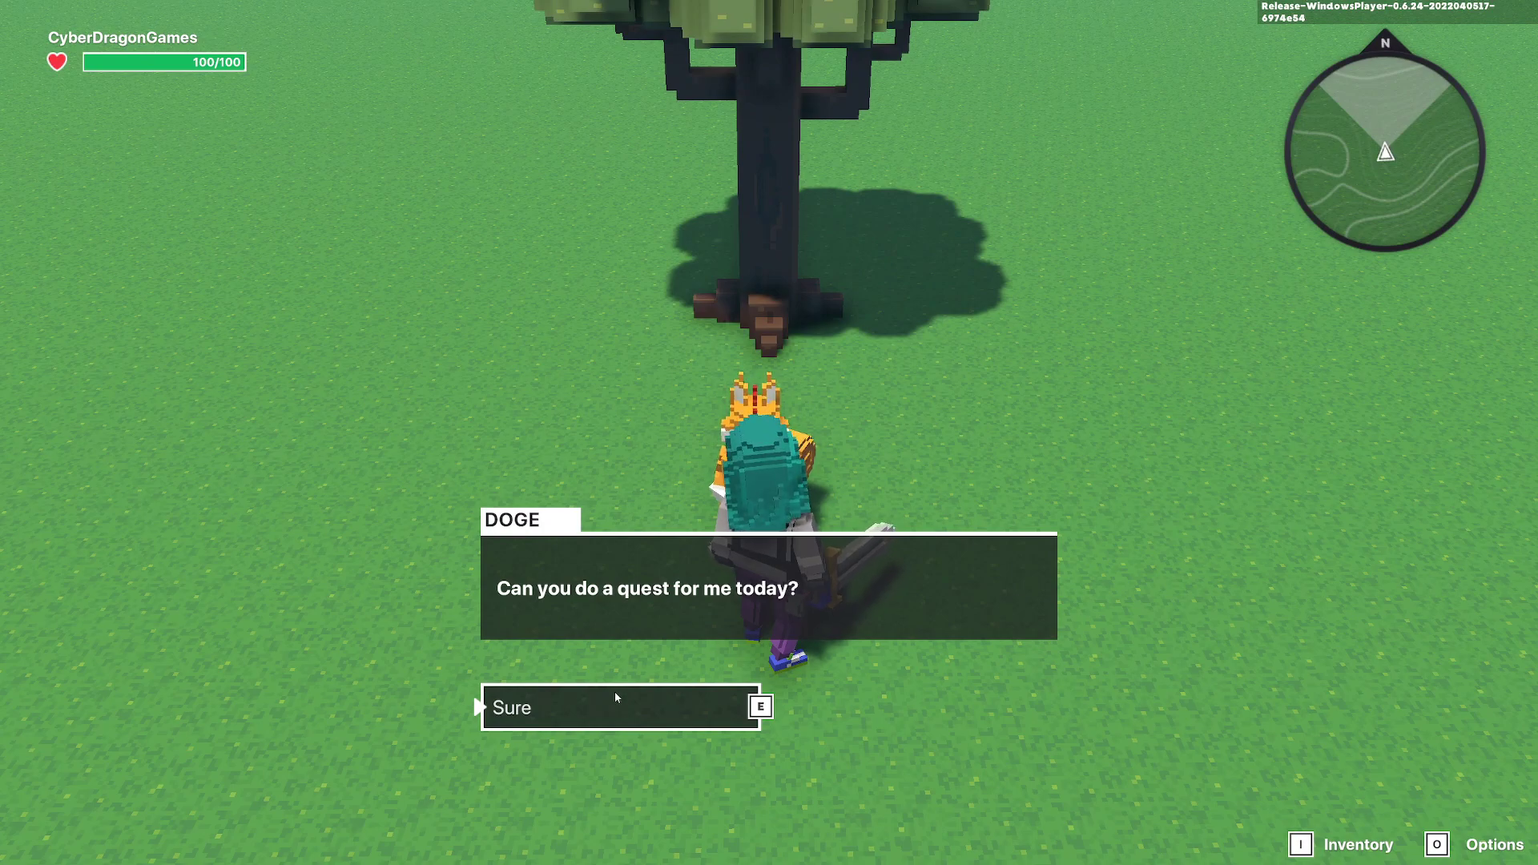
{"action": "left_click", "coordinate": [670, 703]}
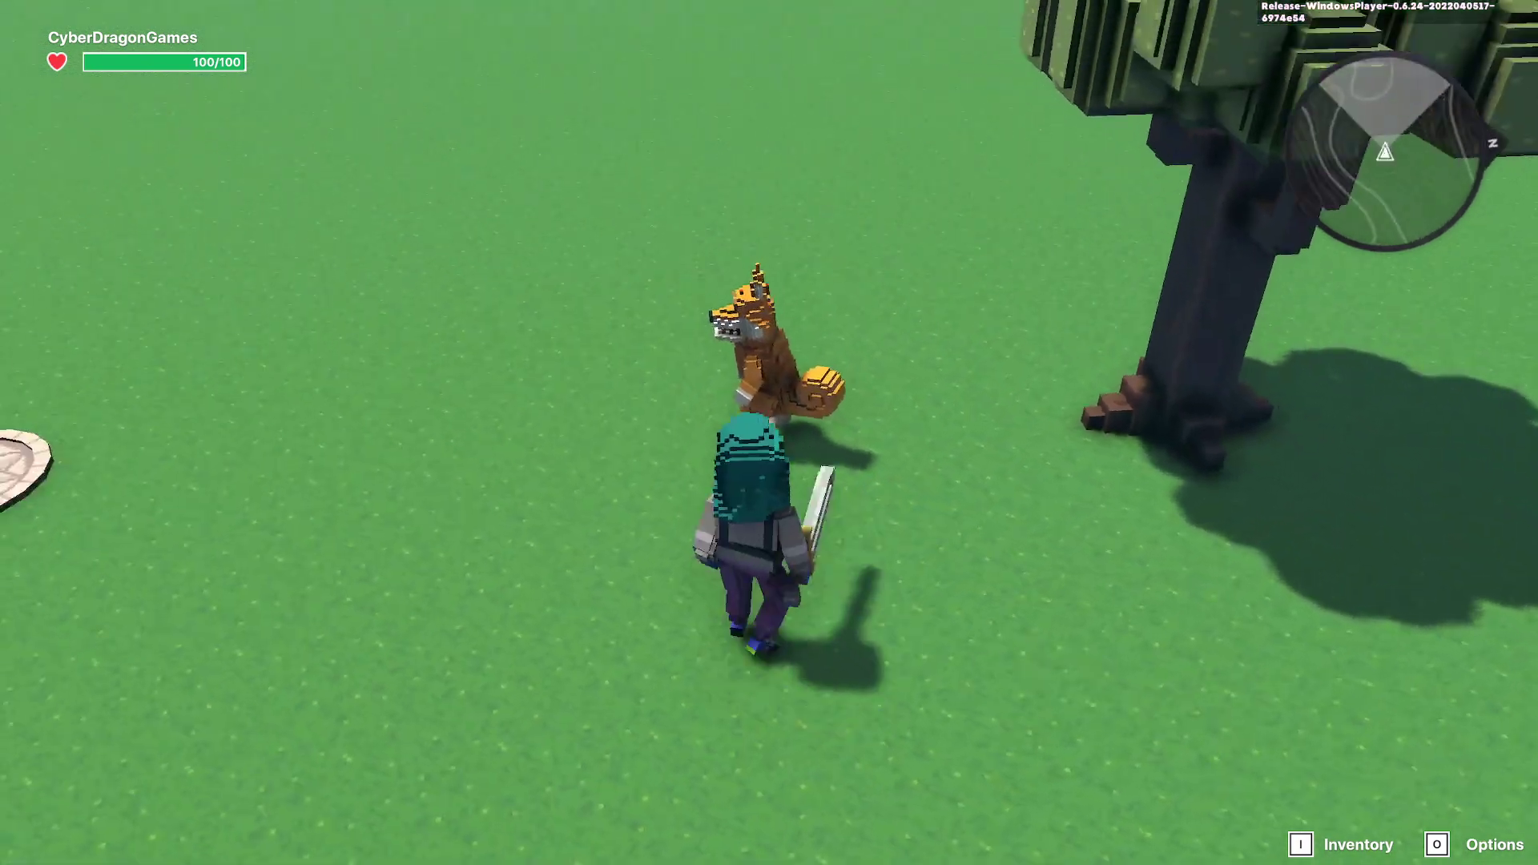
Move the avatar around Dogejira, answer its quest question again, and return to the editor.
{"action": "key", "text": "e"}
{"action": "key", "text": "e"}
{"action": "key", "text": "a"}
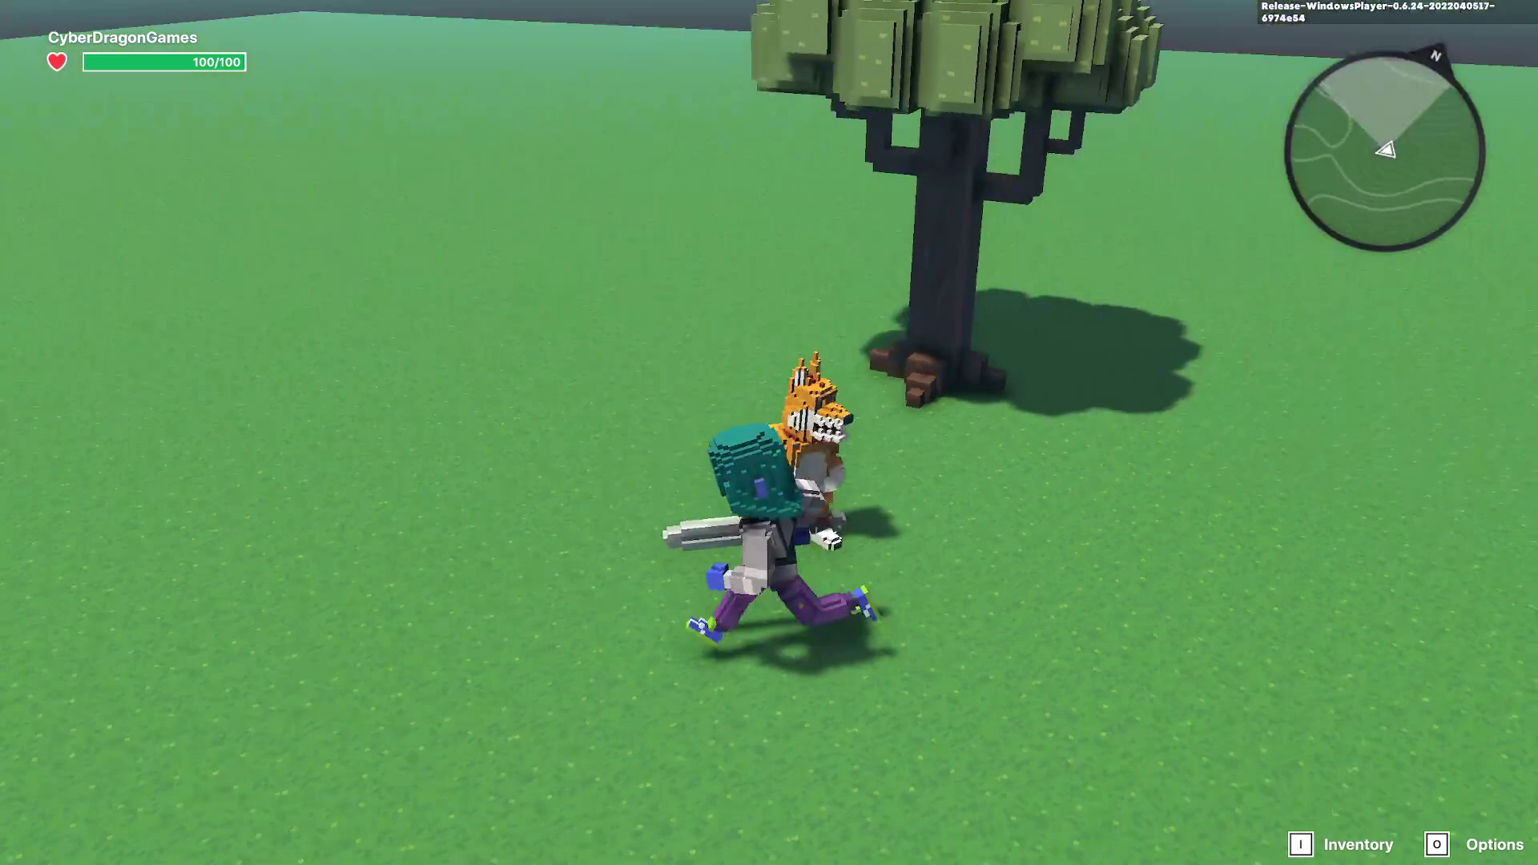
{"action": "key", "text": "s"}
{"action": "key", "text": "w"}
{"action": "key", "text": "e"}
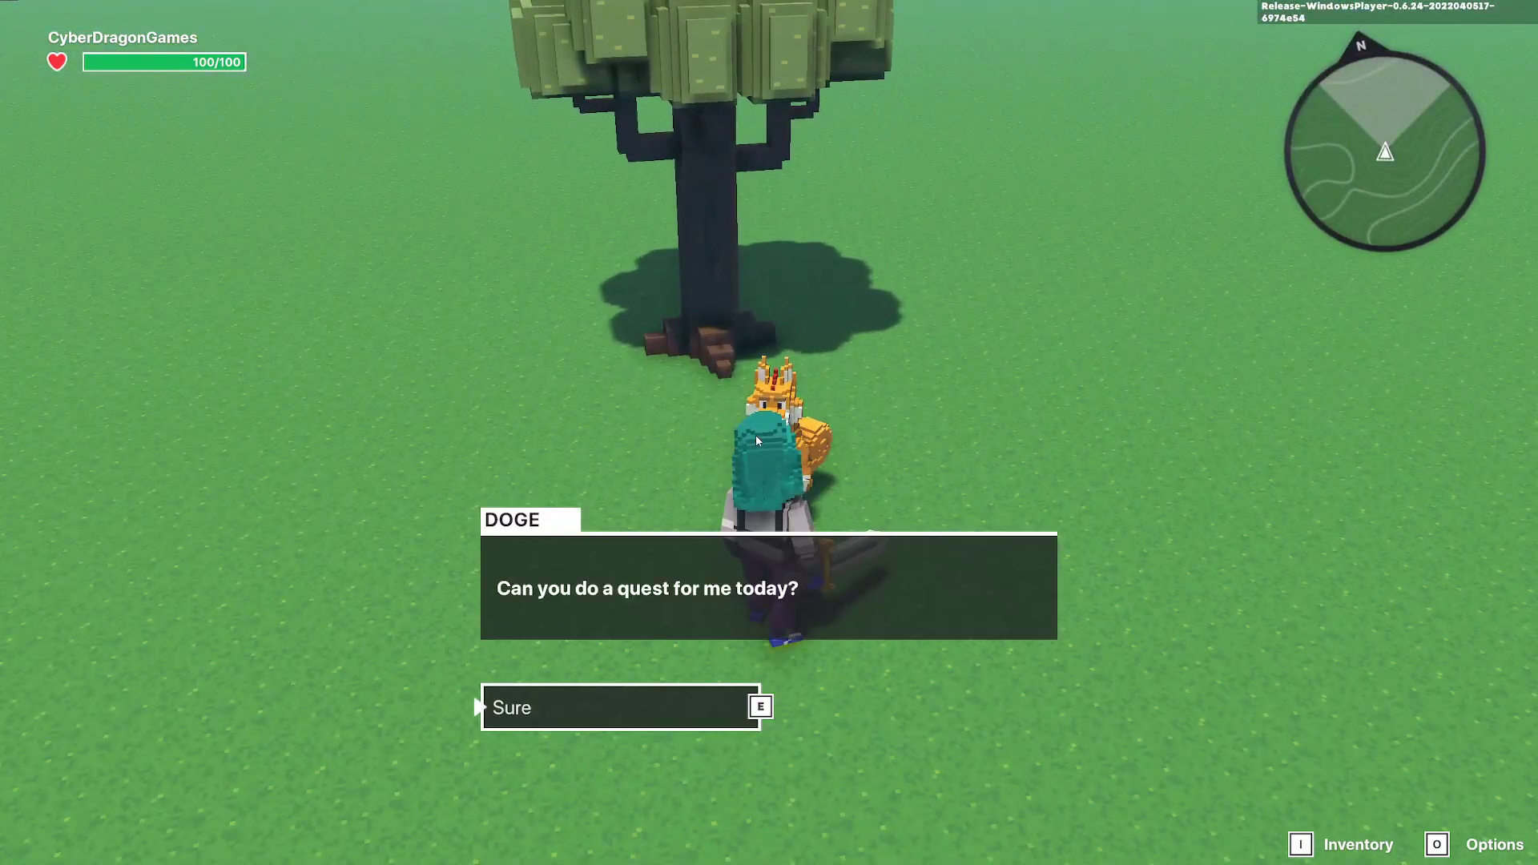
{"action": "key", "text": "e"}
{"action": "key", "text": "s"}
{"action": "key", "text": "Escape"}
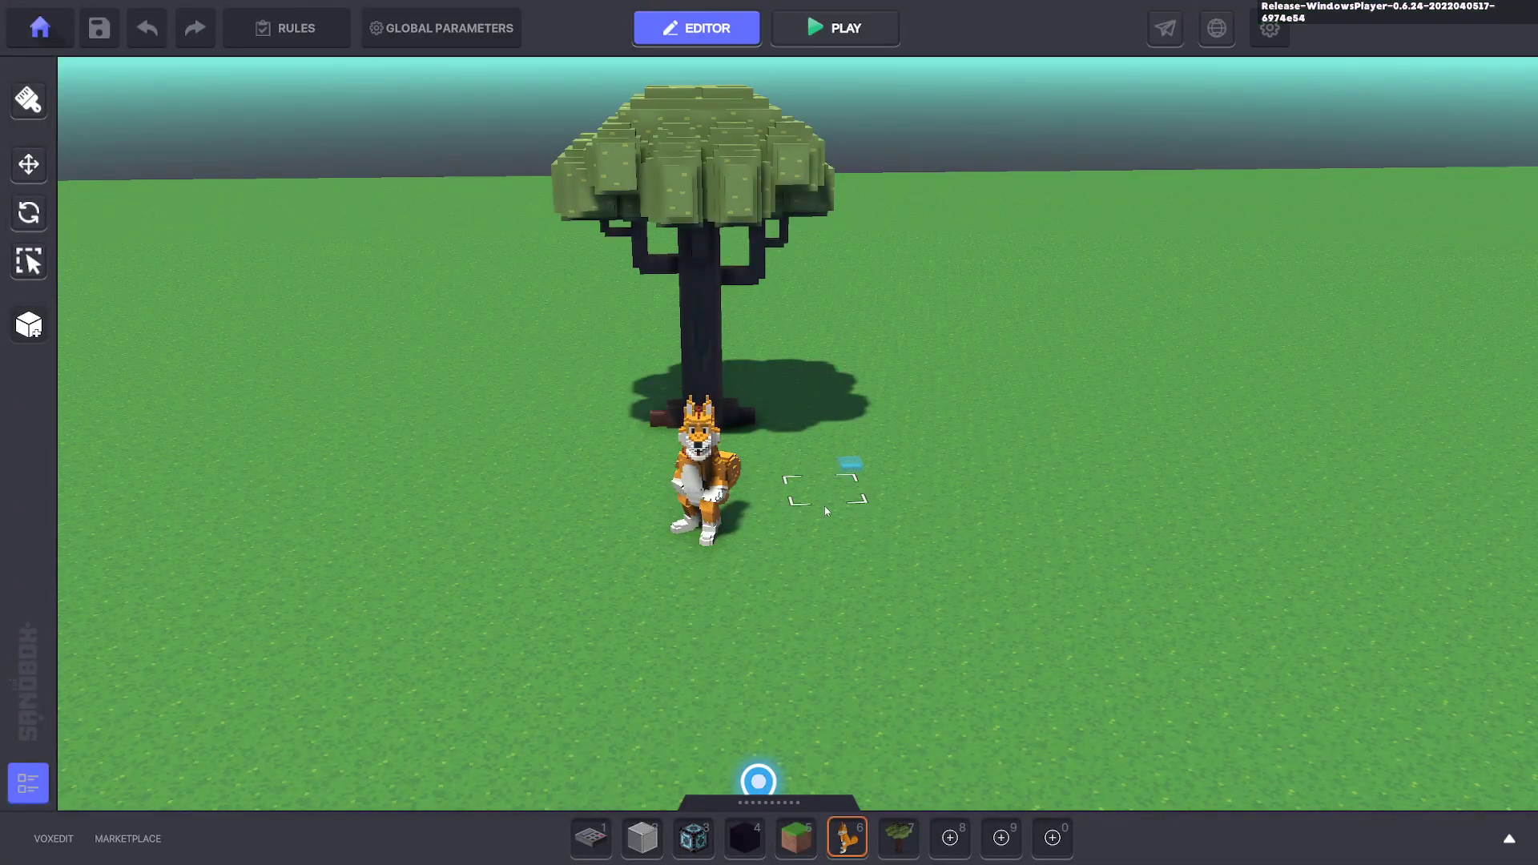
Add a Toggle Behaviour component to the NumPad Switch's logic.
{"action": "left_click", "coordinate": [825, 510]}
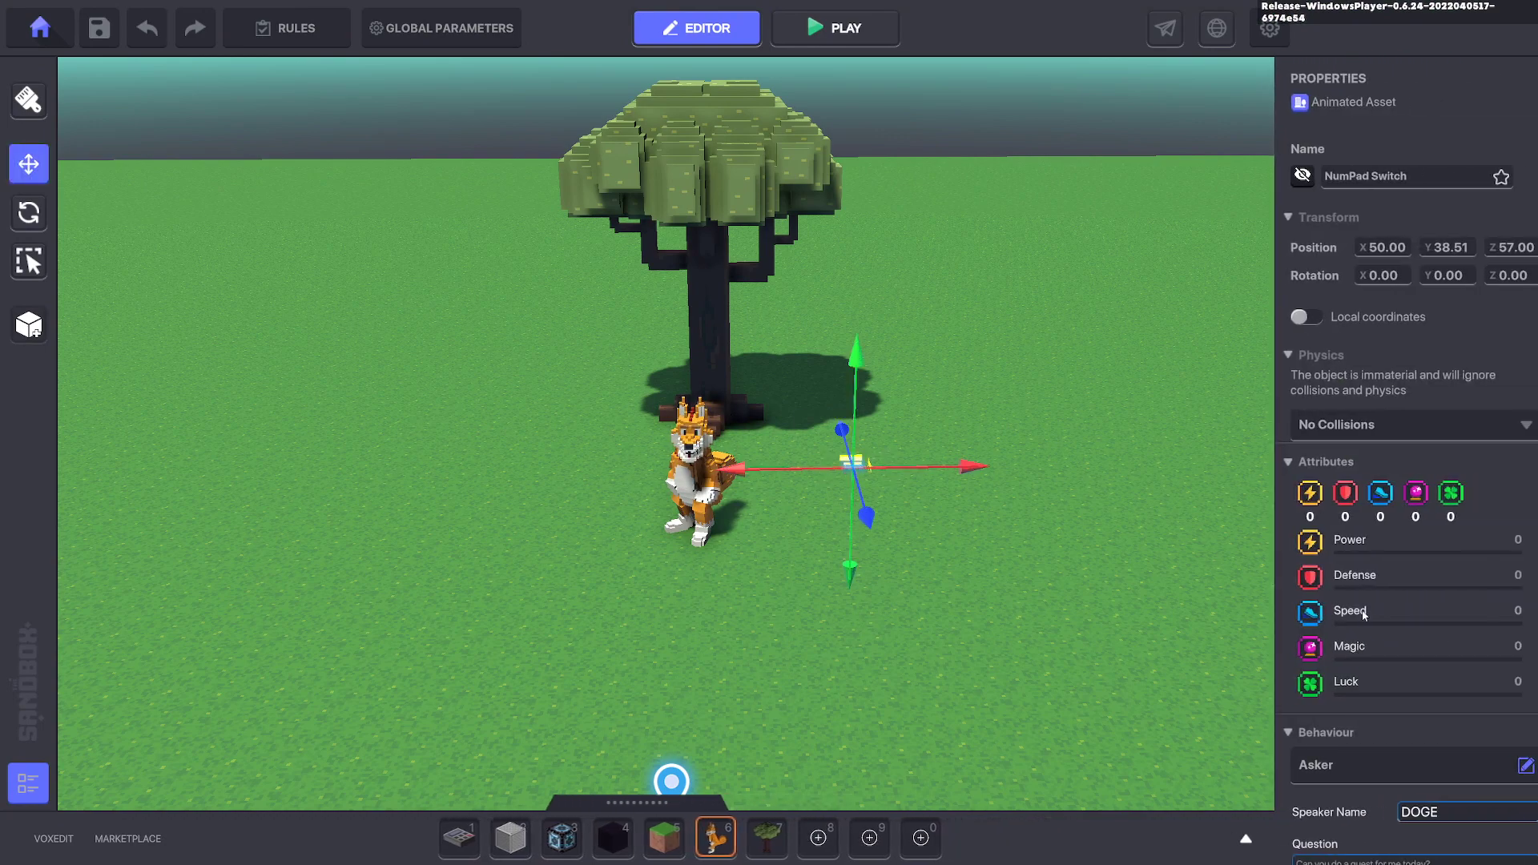
{"action": "scroll", "coordinate": [1364, 613], "scroll_direction": "down", "scroll_amount": 5}
{"action": "left_click", "coordinate": [1363, 658]}
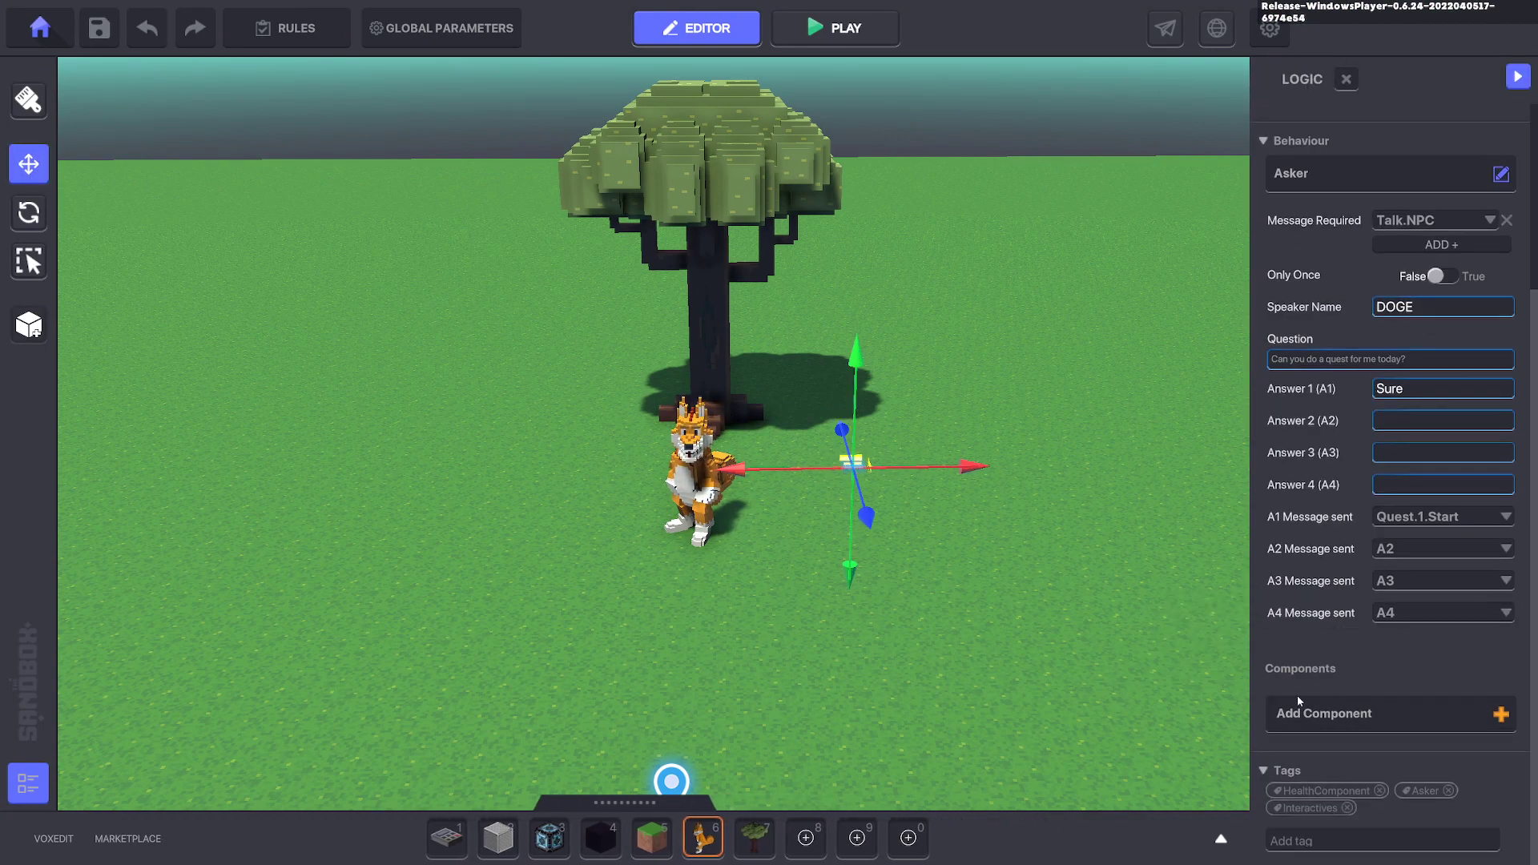
{"action": "left_click", "coordinate": [1386, 712]}
{"action": "left_click", "coordinate": [702, 635]}
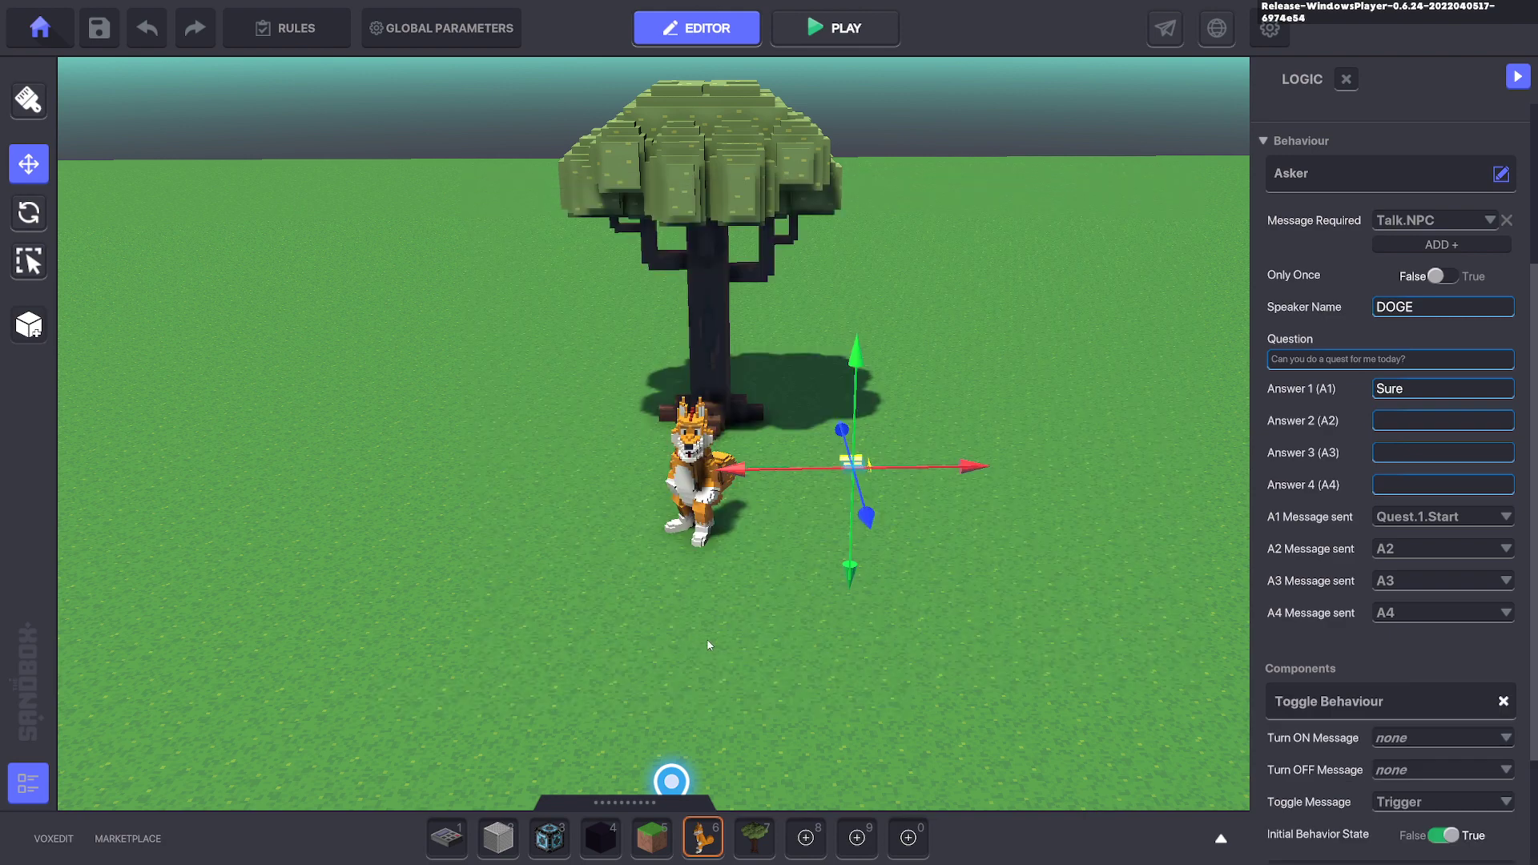
Set the Toggle Behaviour's Toggle Message to none and review the Asker's logic settings.
{"action": "scroll", "coordinate": [1358, 722], "scroll_direction": "down", "scroll_amount": 2}
{"action": "left_click", "coordinate": [1418, 637]}
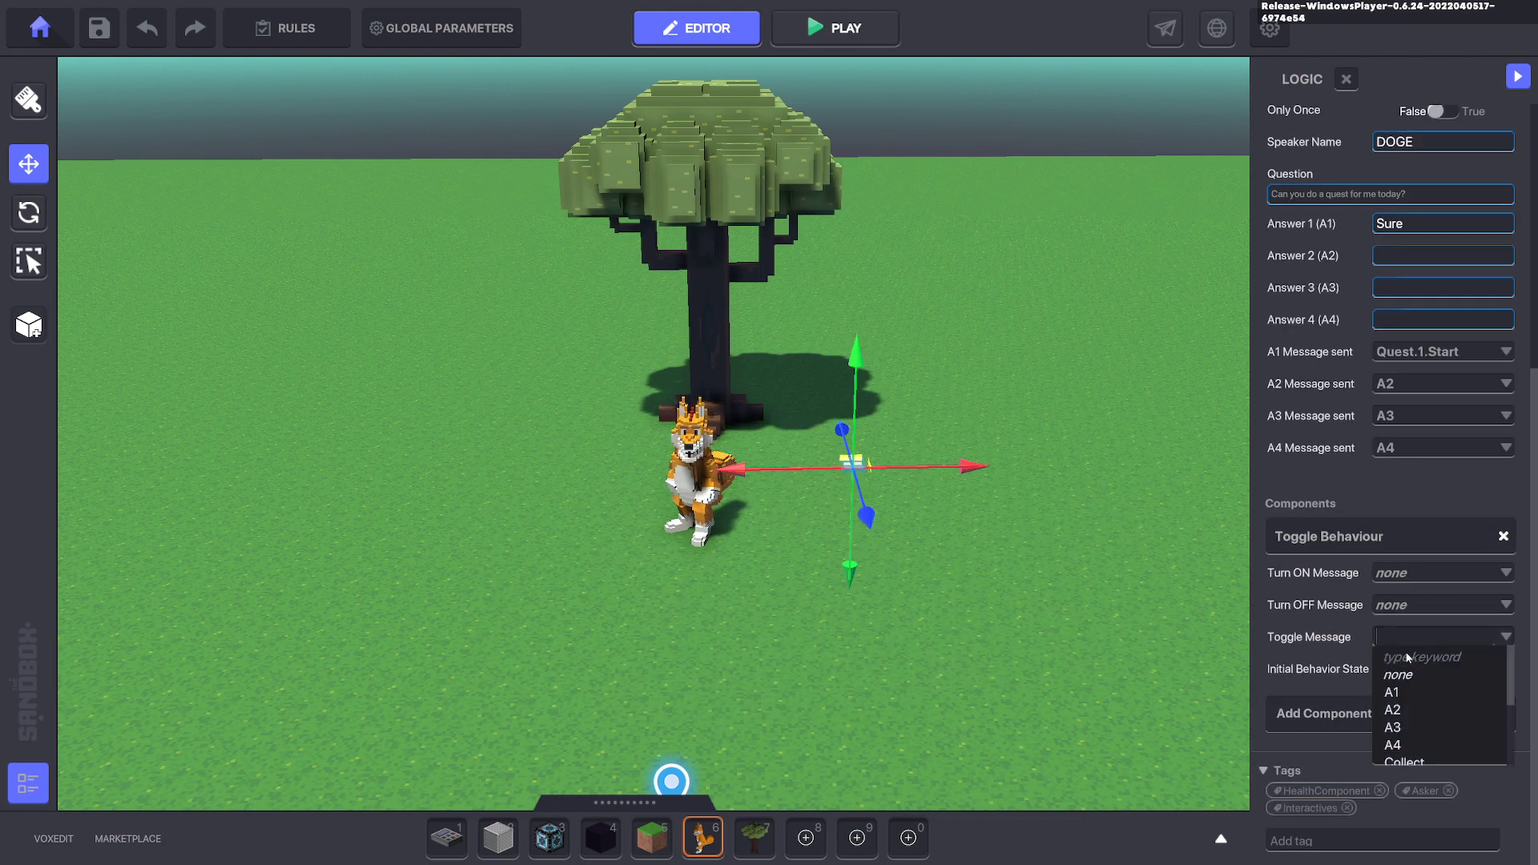
{"action": "left_click", "coordinate": [1398, 670]}
{"action": "scroll", "coordinate": [1352, 710], "scroll_direction": "up", "scroll_amount": 3}
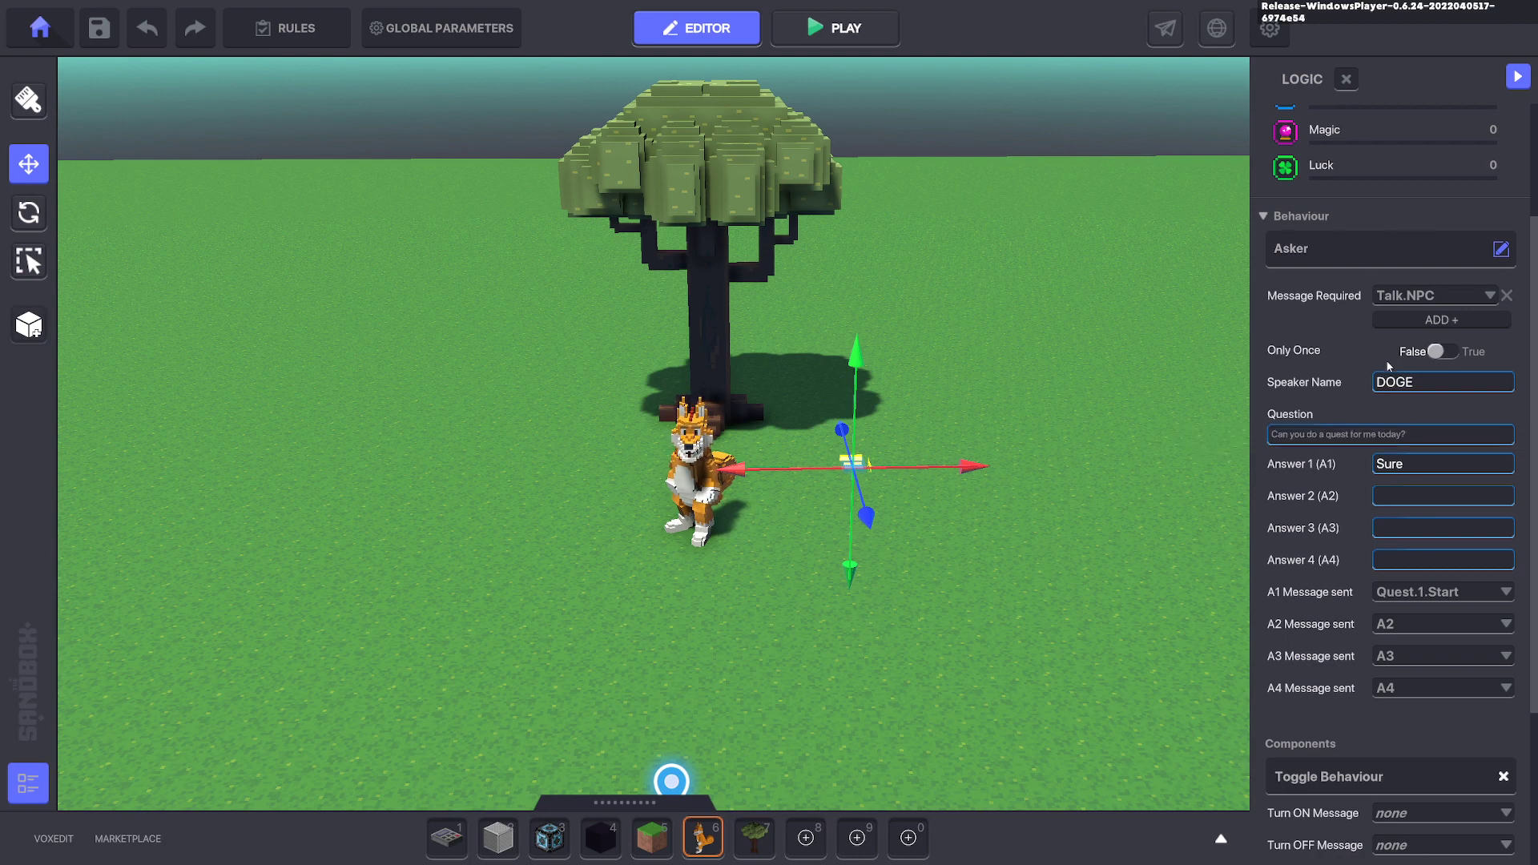
{"action": "scroll", "coordinate": [1387, 366], "scroll_direction": "down", "scroll_amount": 3}
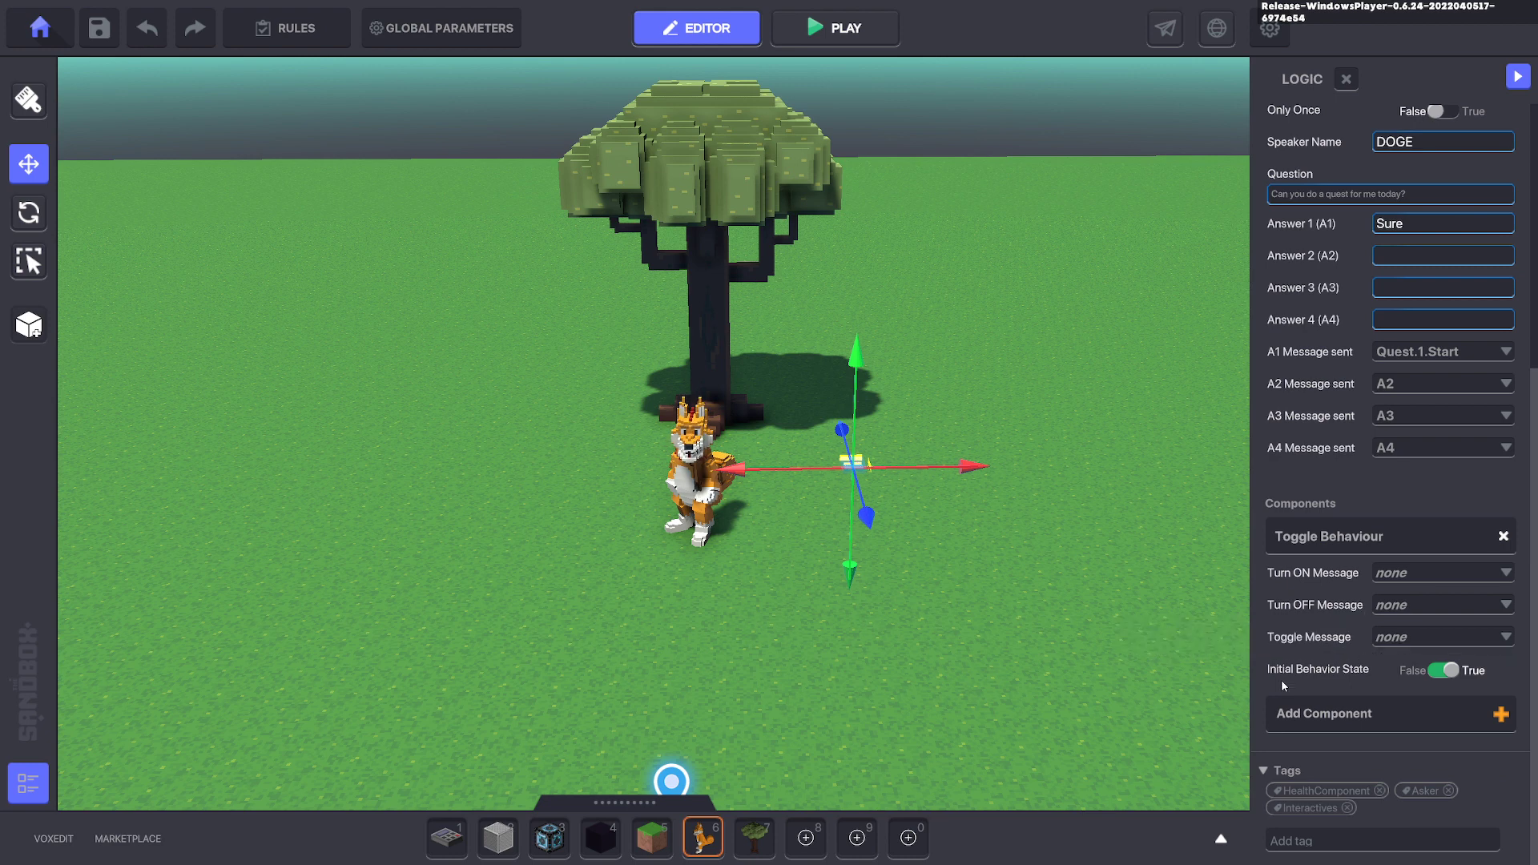
Playtest with the Toggle Behaviour enabled by talking to Dogejira, and return to the editor.
{"action": "left_click", "coordinate": [1098, 626]}
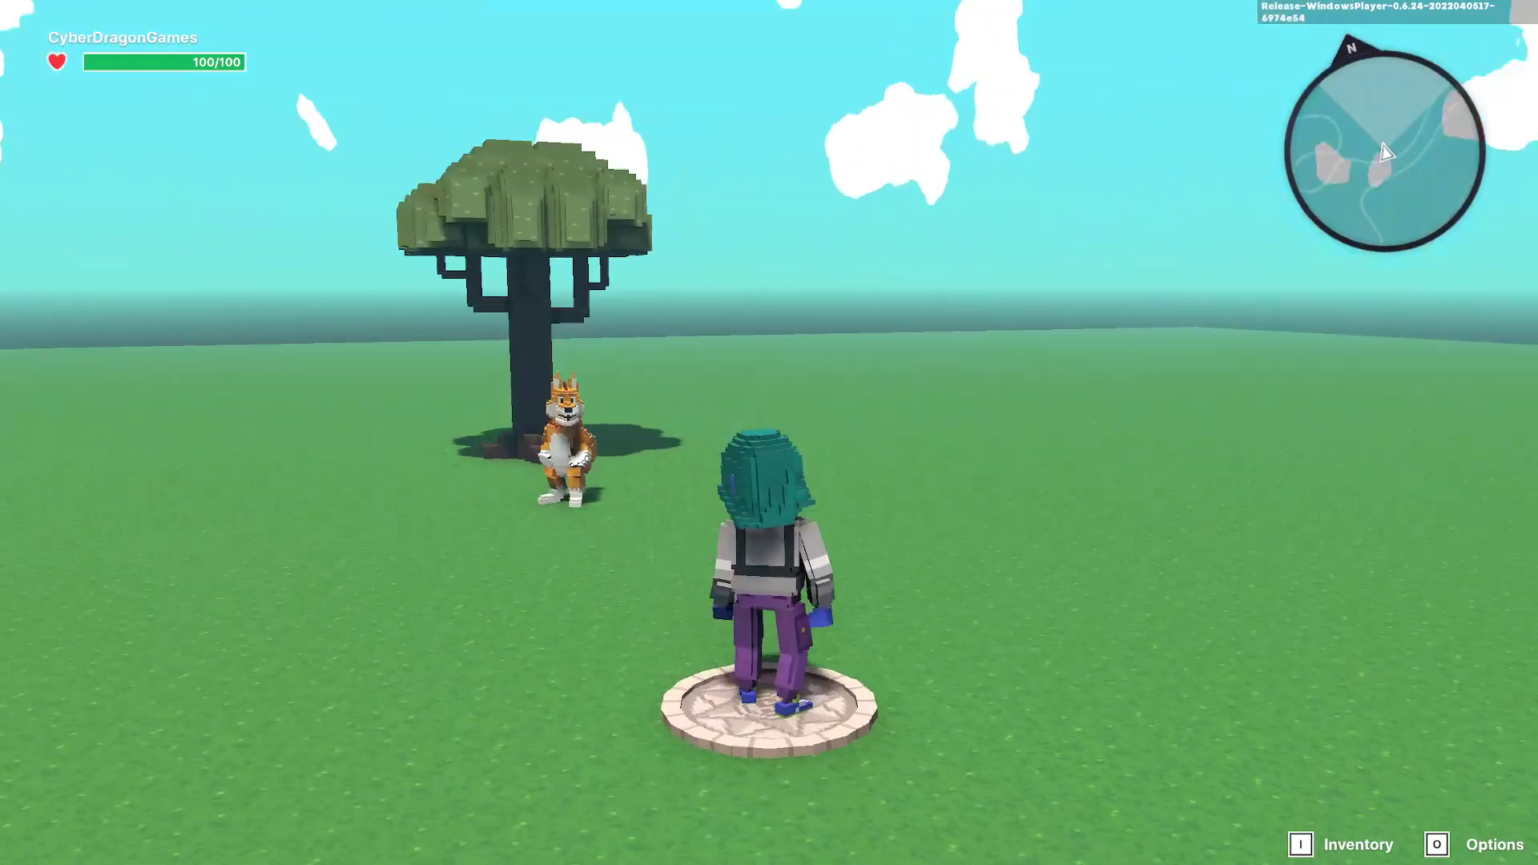
{"action": "key", "text": "w"}
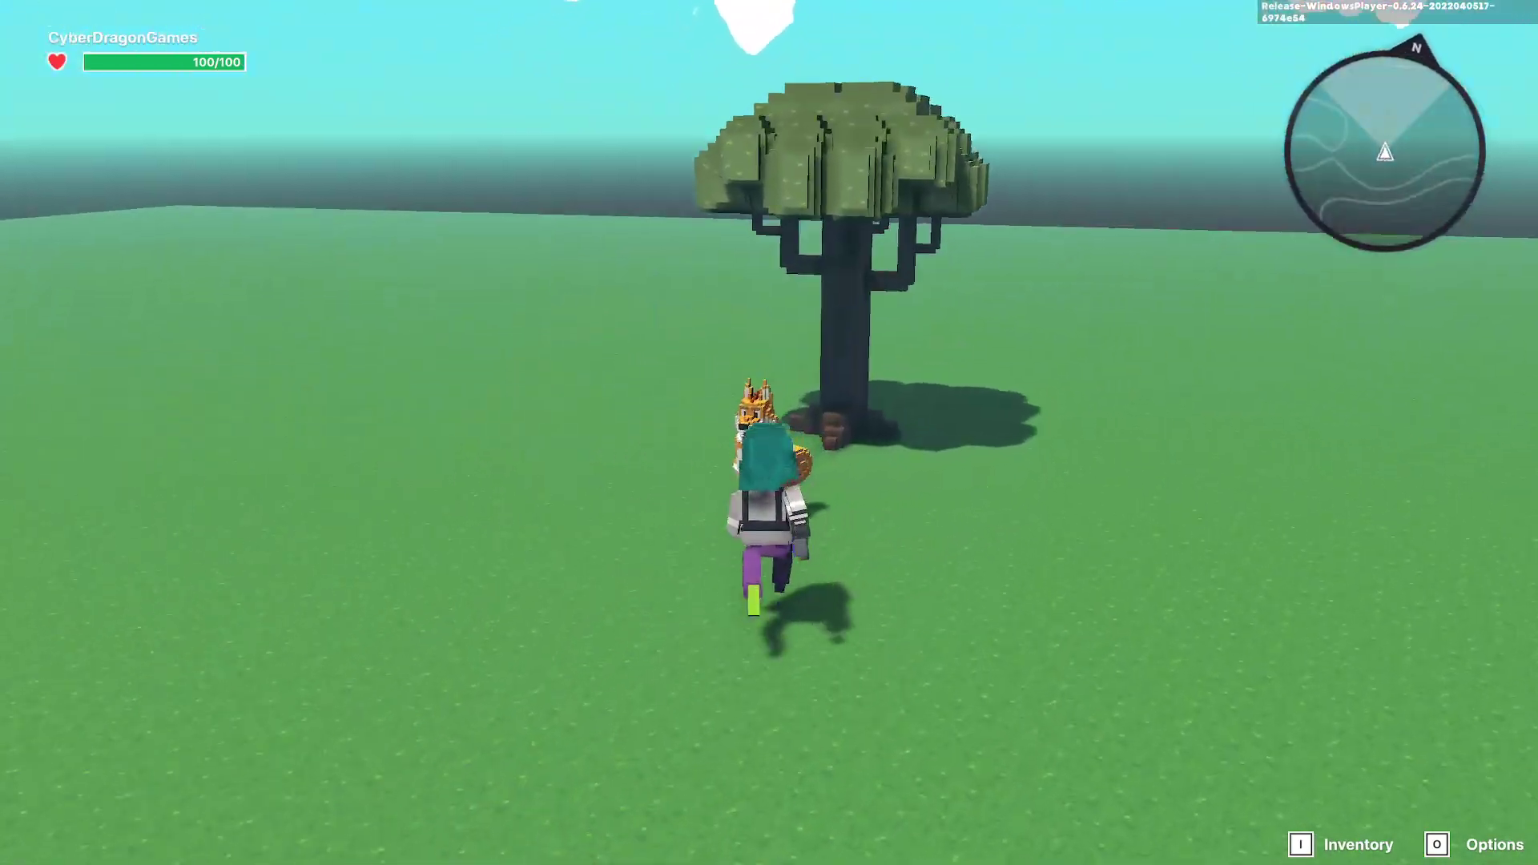
{"action": "key", "text": "e"}
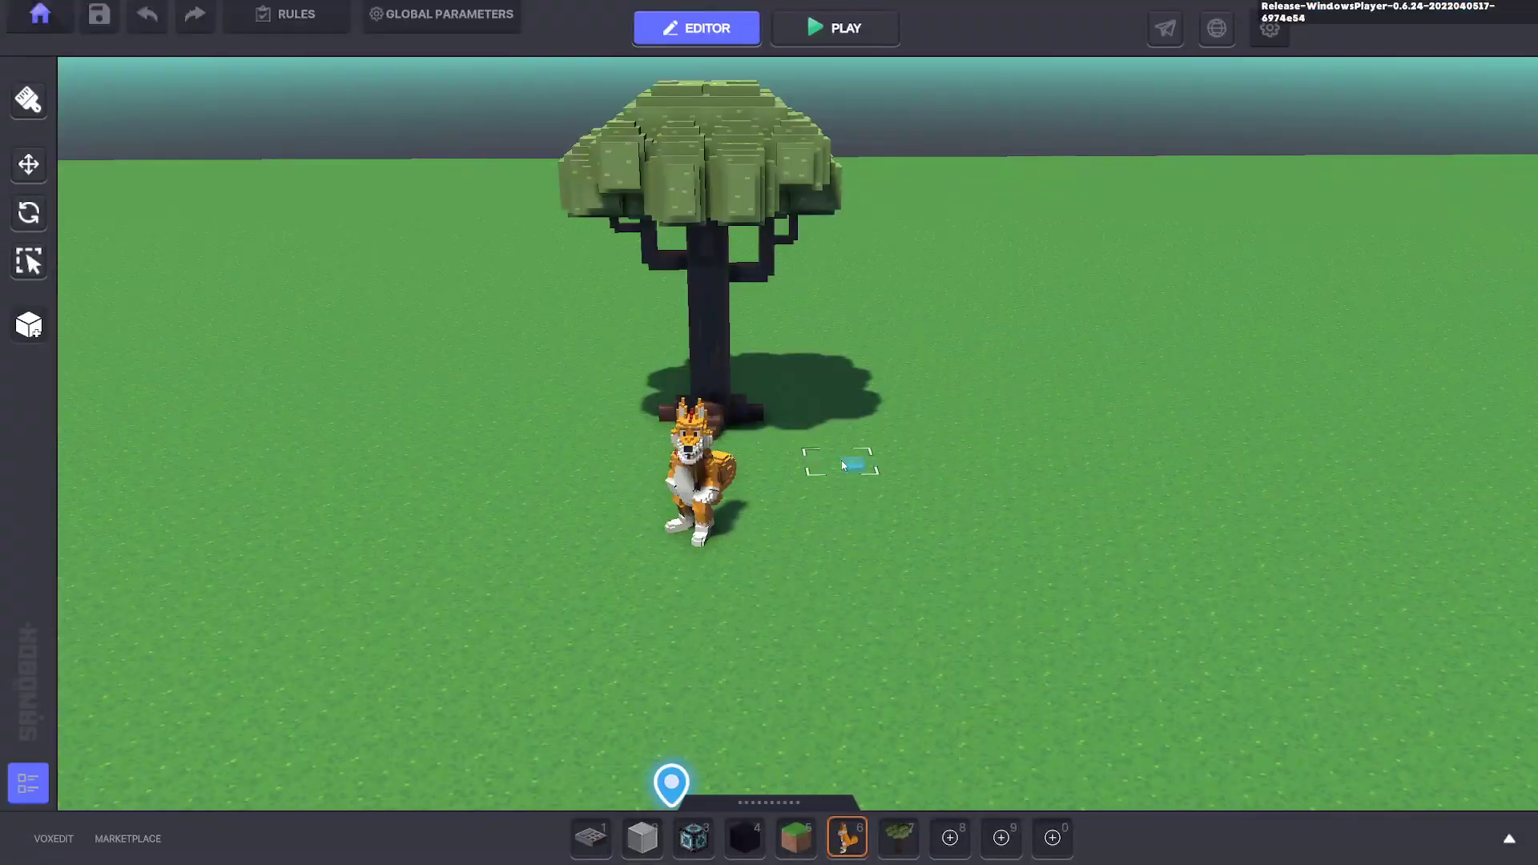
Set the Initial Behavior State of the NumPad Switch's Toggle Behaviour to False.
{"action": "left_click", "coordinate": [844, 470]}
{"action": "scroll", "coordinate": [1395, 546], "scroll_direction": "down", "scroll_amount": 7}
{"action": "left_click", "coordinate": [1441, 613]}
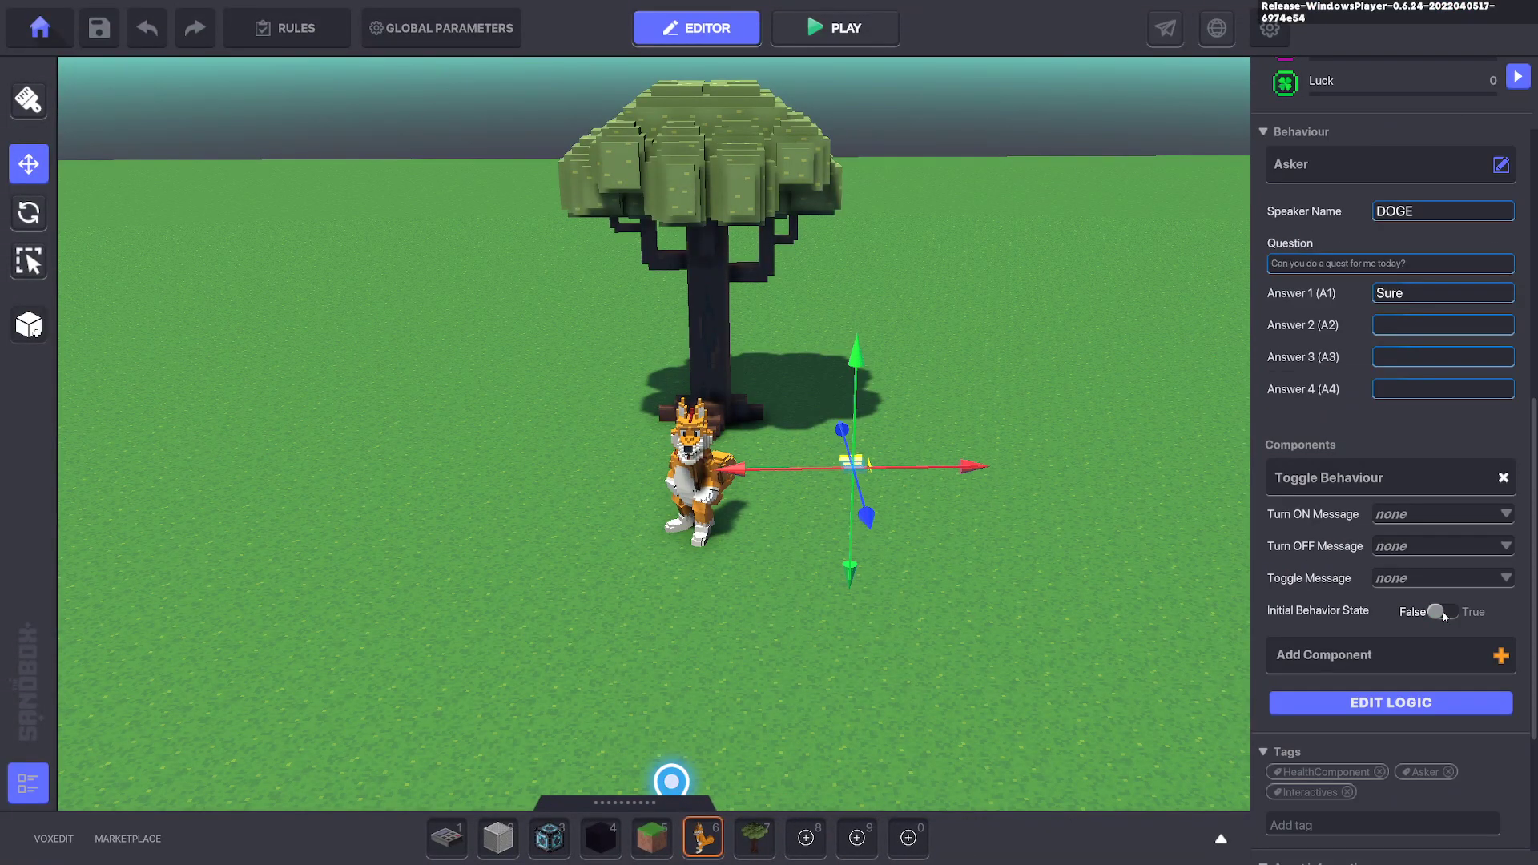
Playtest with the Asker initially off by walking the avatar up to and around Dogejira, and return to the editor.
{"action": "left_click", "coordinate": [1033, 592]}
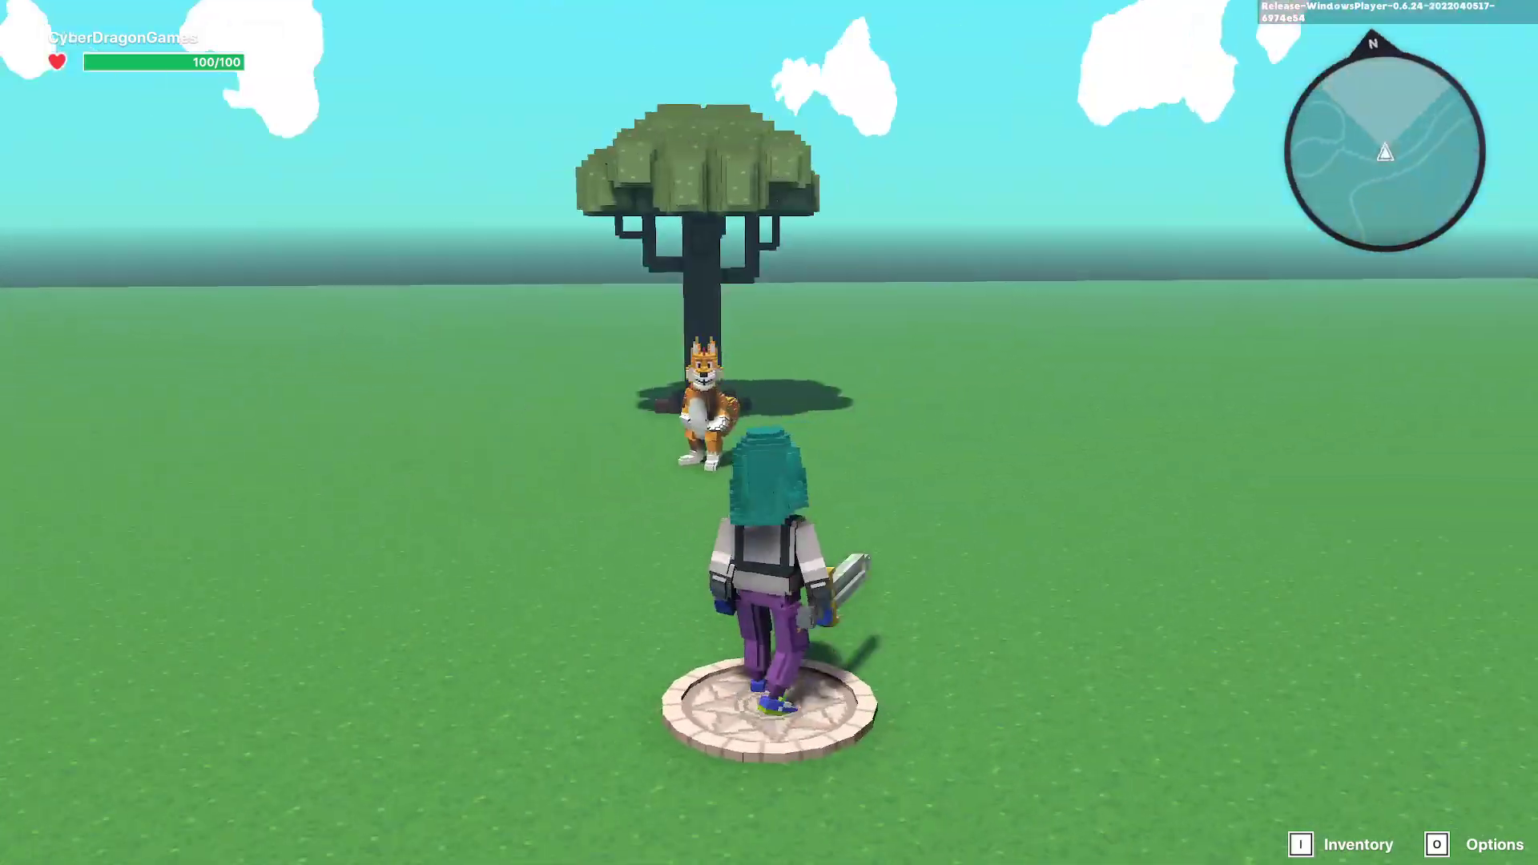
{"action": "key", "text": "w"}
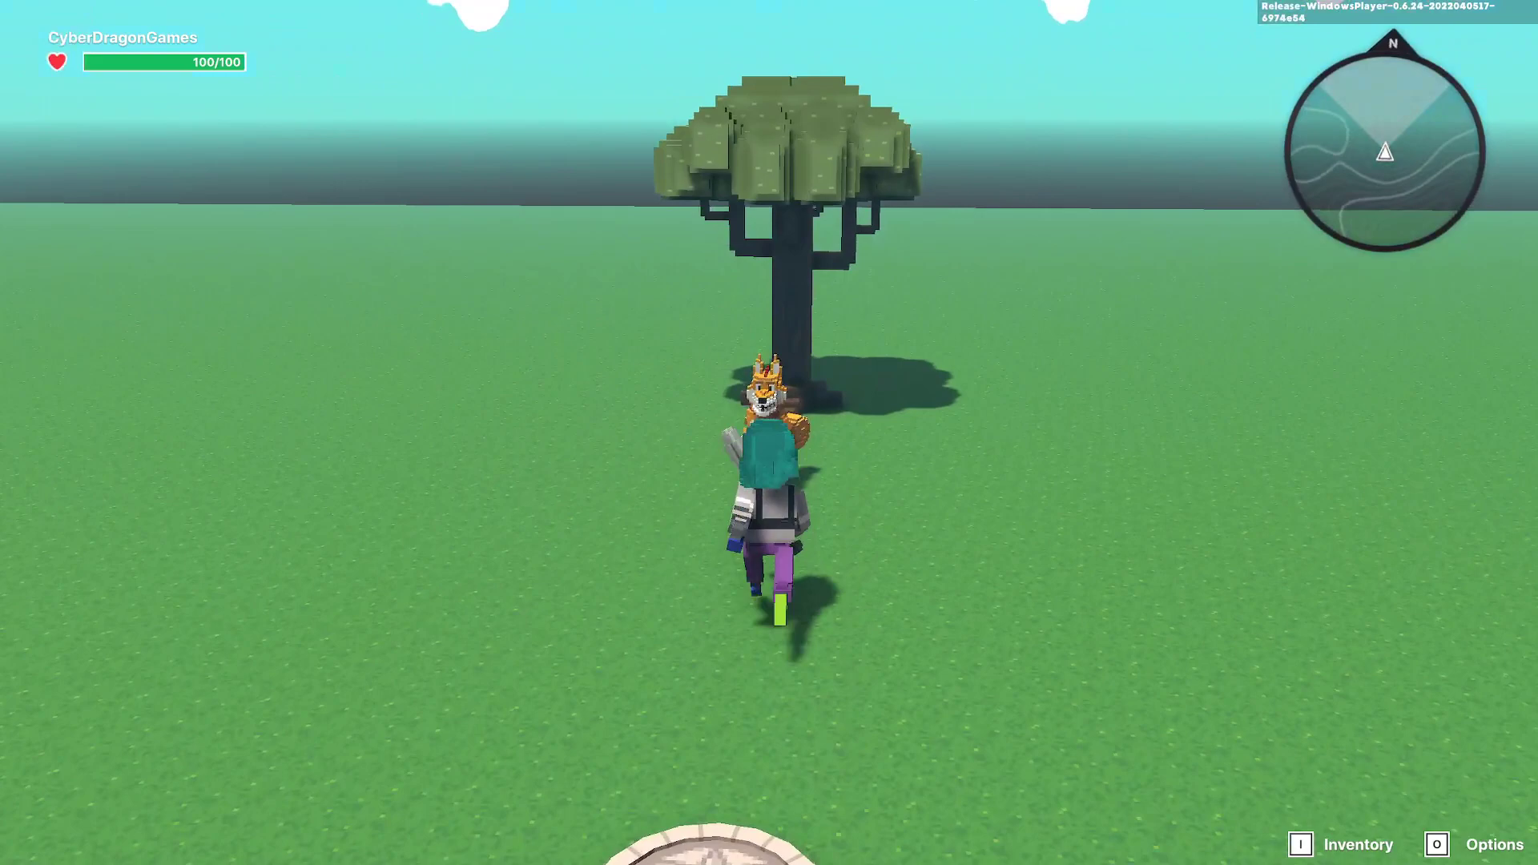
{"action": "key", "text": "s"}
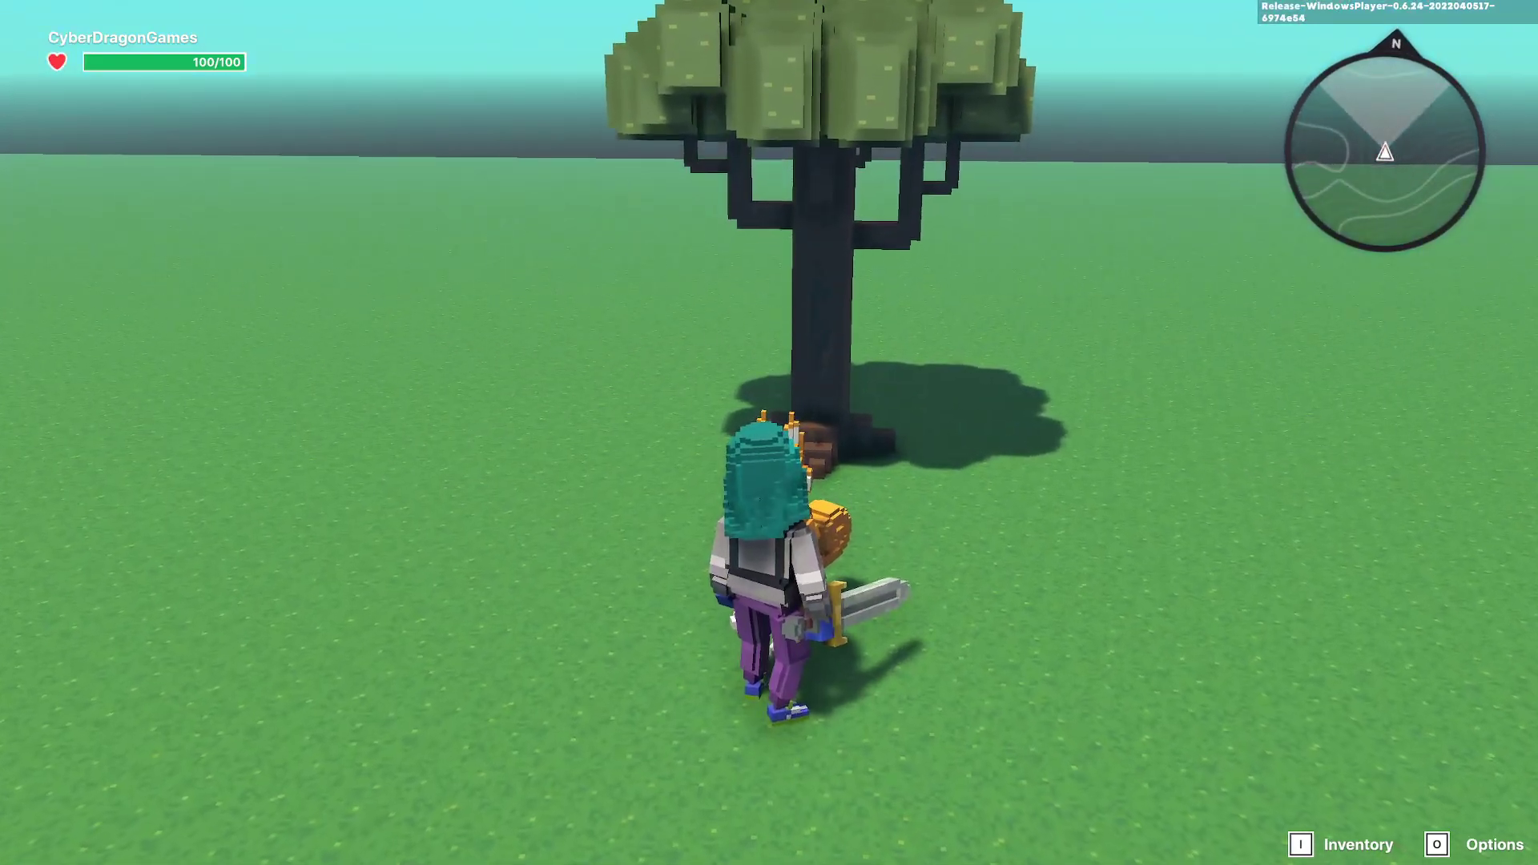
{"action": "key", "text": "d"}
{"action": "key", "text": "w"}
{"action": "key", "text": "s"}
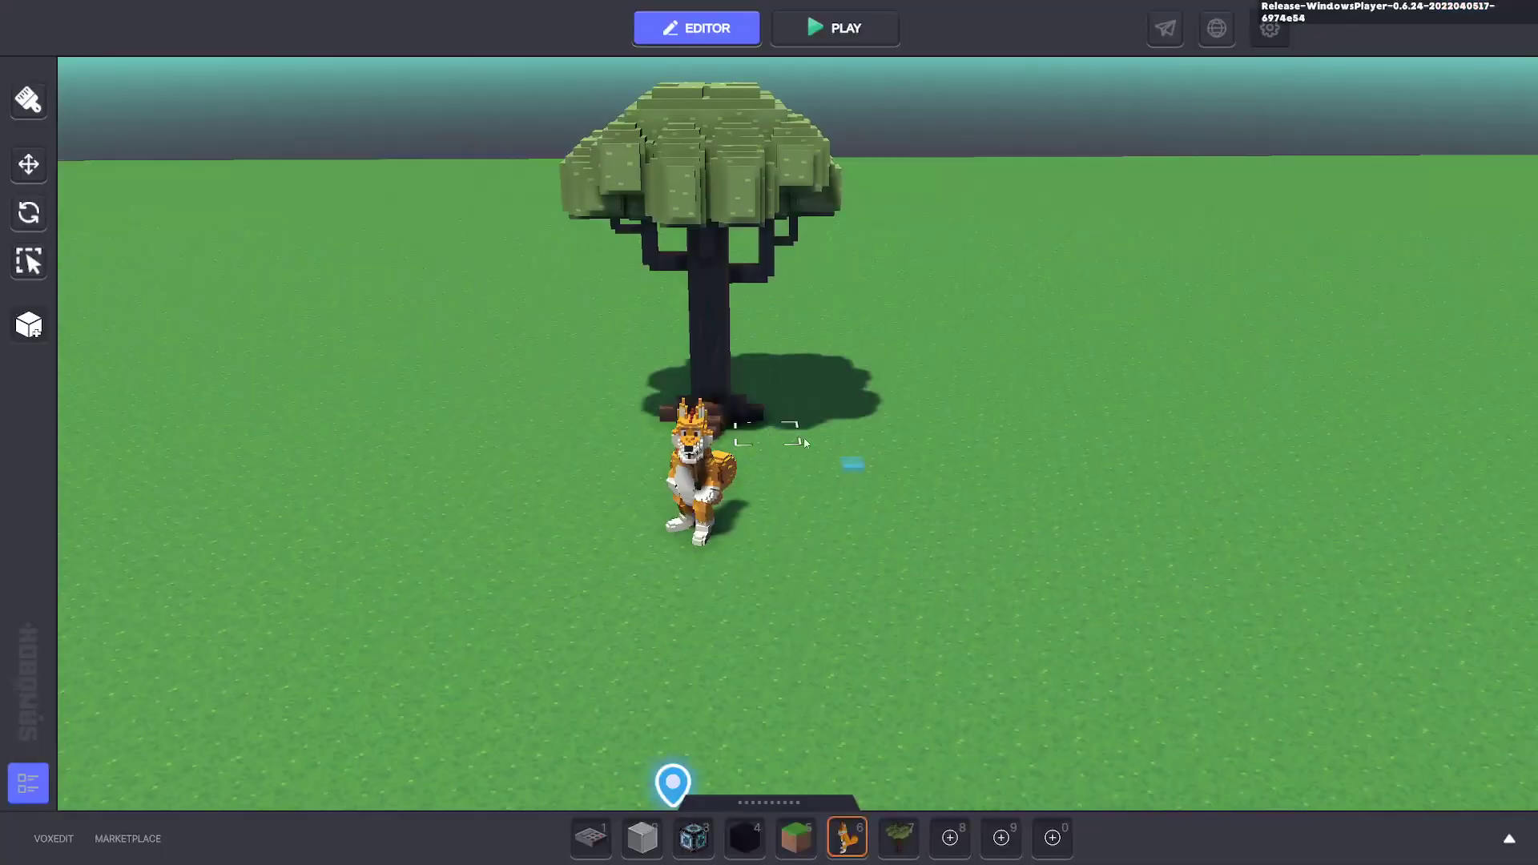
Set the Initial Behavior State of the NumPad Switch's Toggle Behaviour to True and open its logic.
{"action": "left_click", "coordinate": [851, 462]}
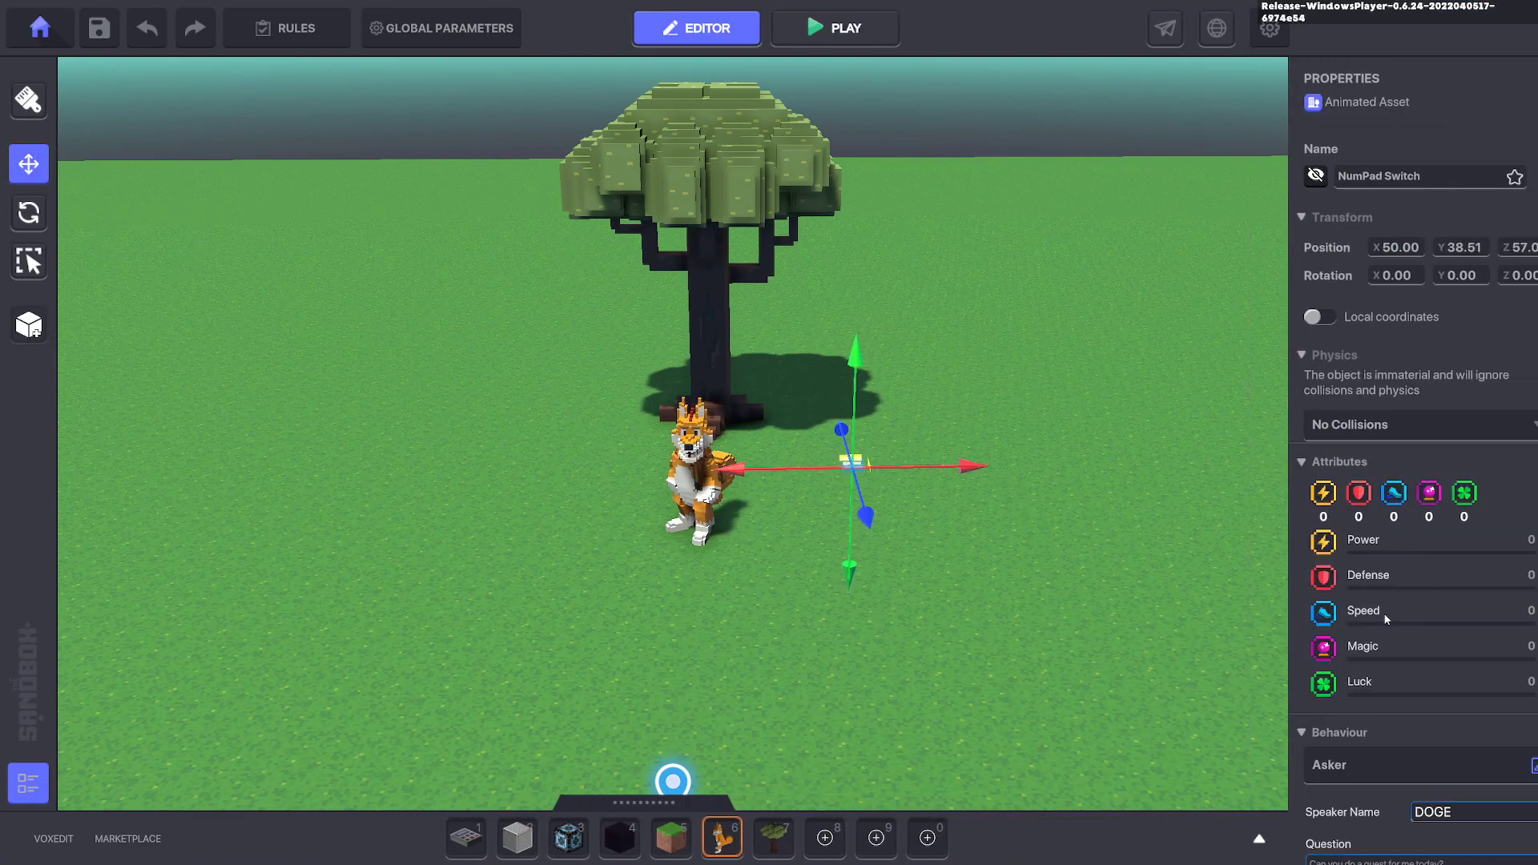
{"action": "scroll", "coordinate": [1430, 664], "scroll_direction": "down", "scroll_amount": 5}
{"action": "mouse_move", "coordinate": [1332, 638]}
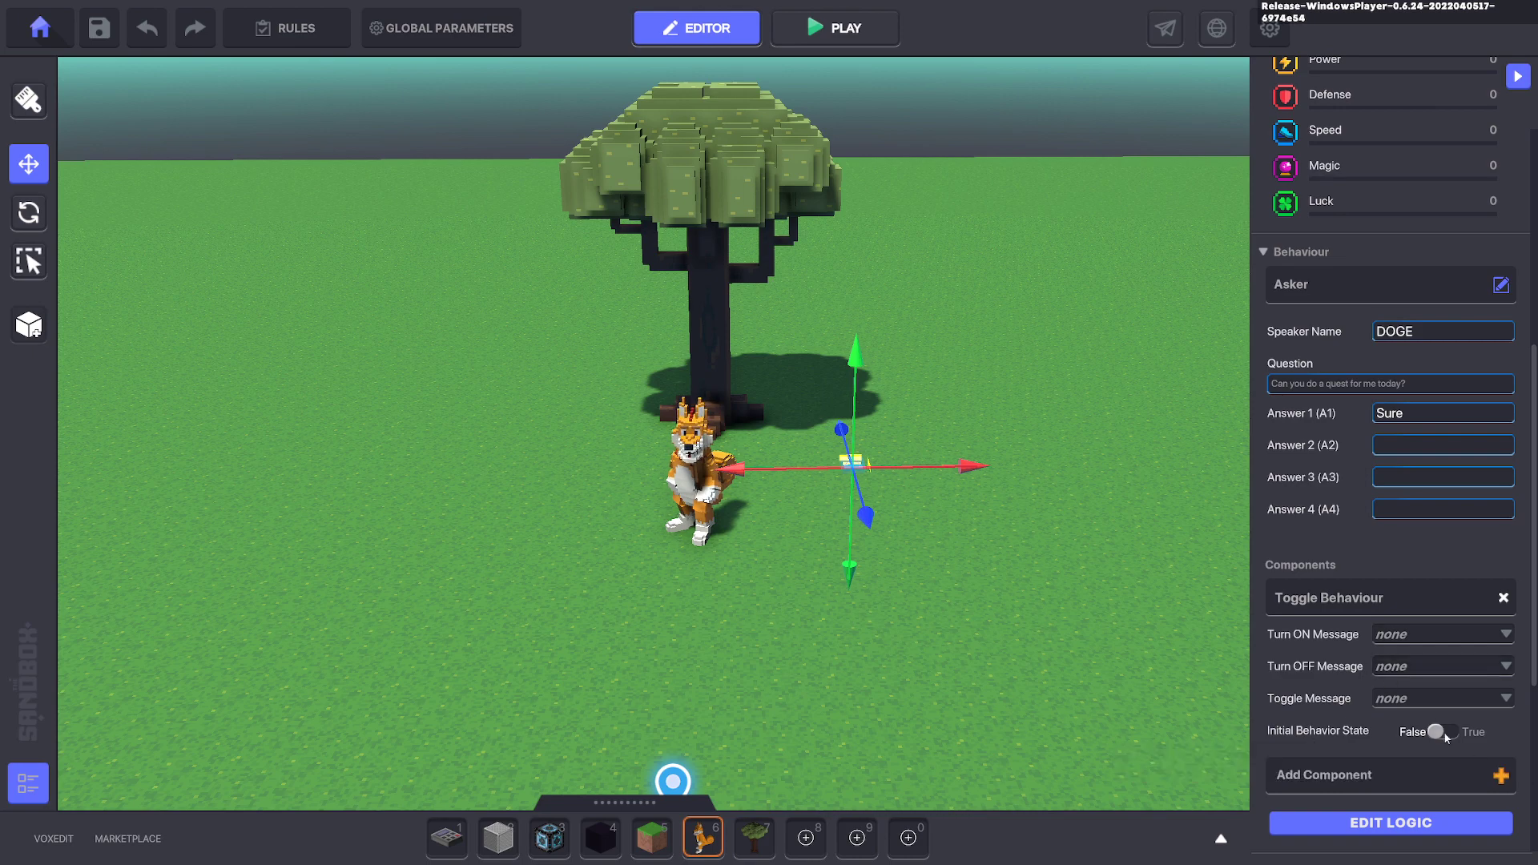
{"action": "left_click", "coordinate": [1398, 830]}
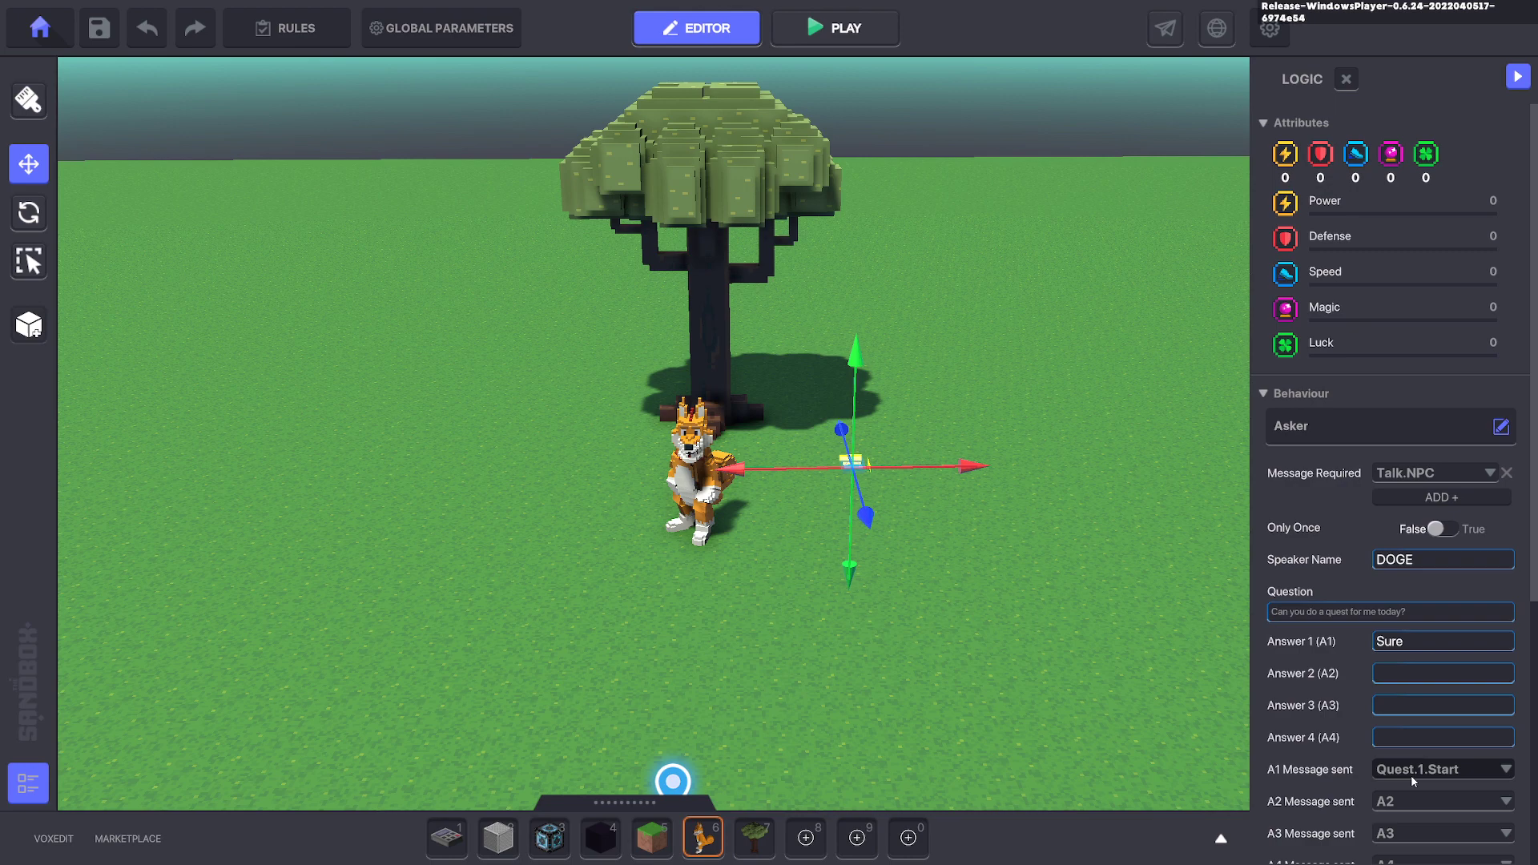
Enable Quests in the game rules and add a new quest.
{"action": "left_click", "coordinate": [274, 31]}
{"action": "left_click", "coordinate": [736, 211]}
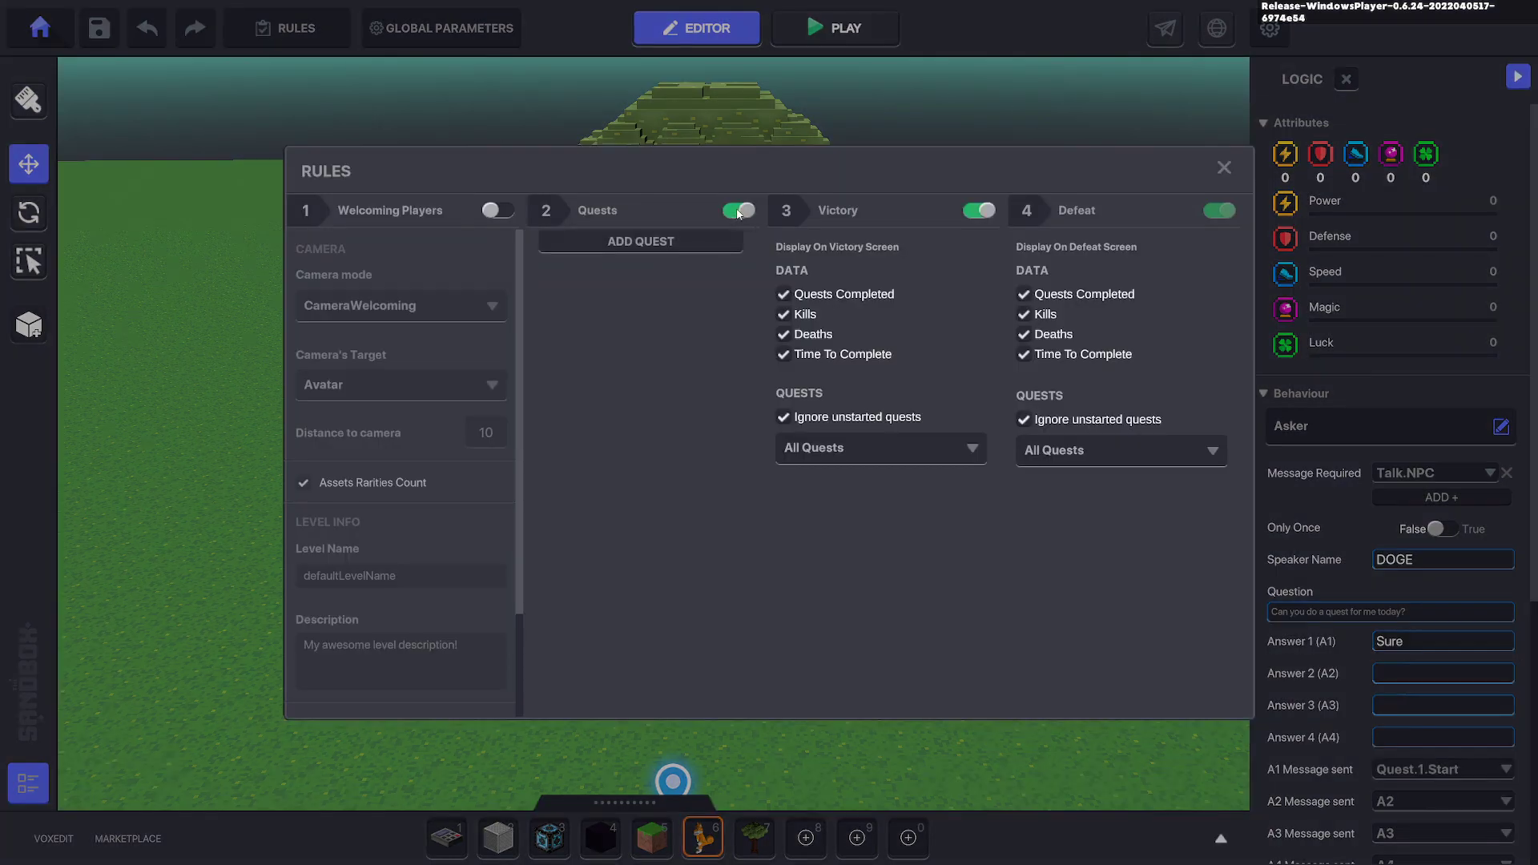
{"action": "left_click", "coordinate": [614, 242]}
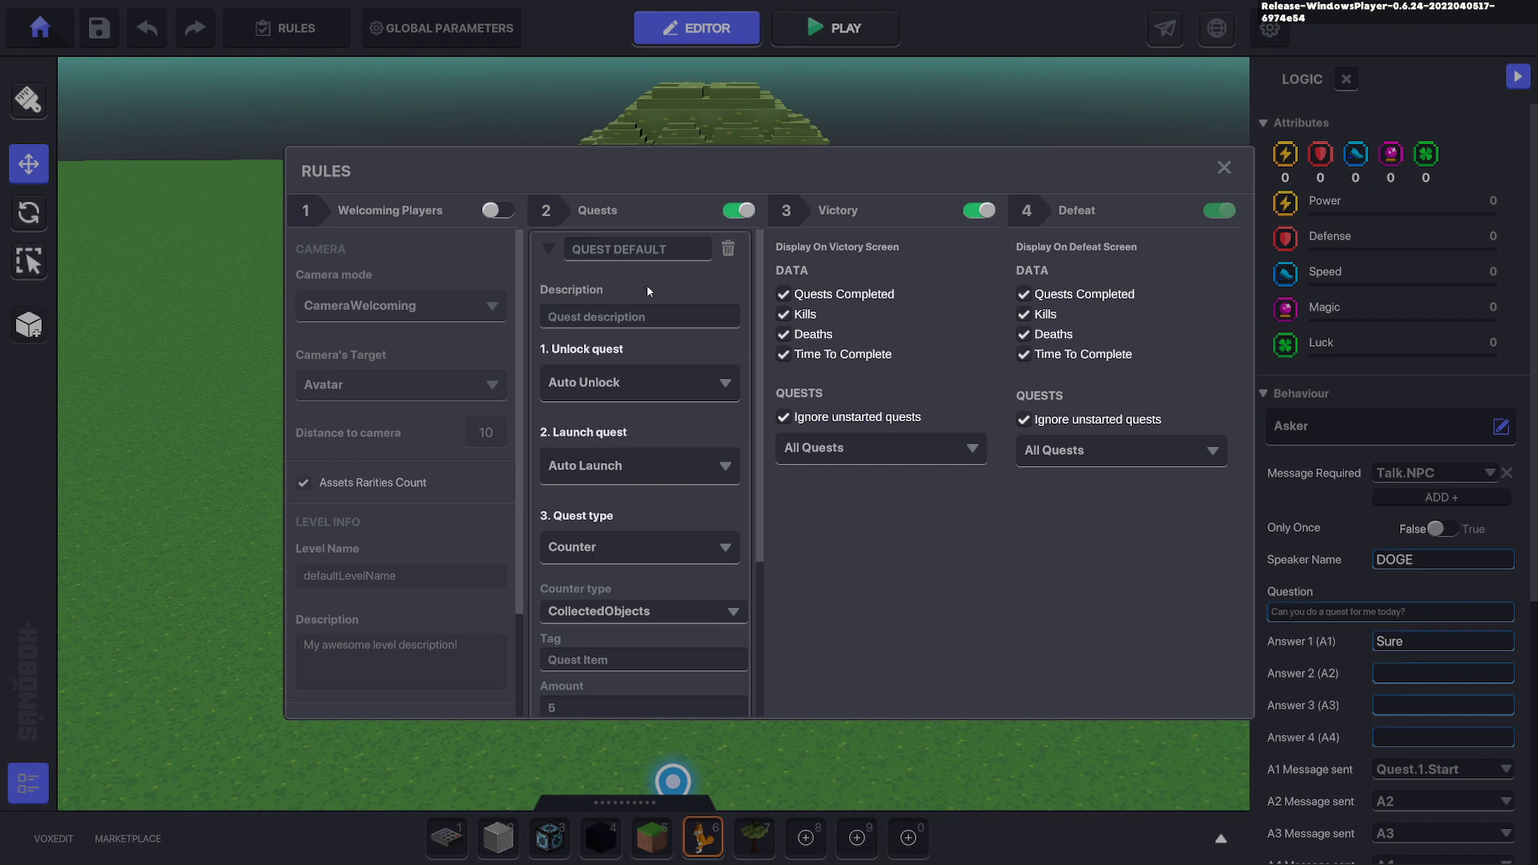
Name the new quest "QUEST 1" and give it the description "Collect 5 eggs".
{"action": "left_click", "coordinate": [667, 249]}
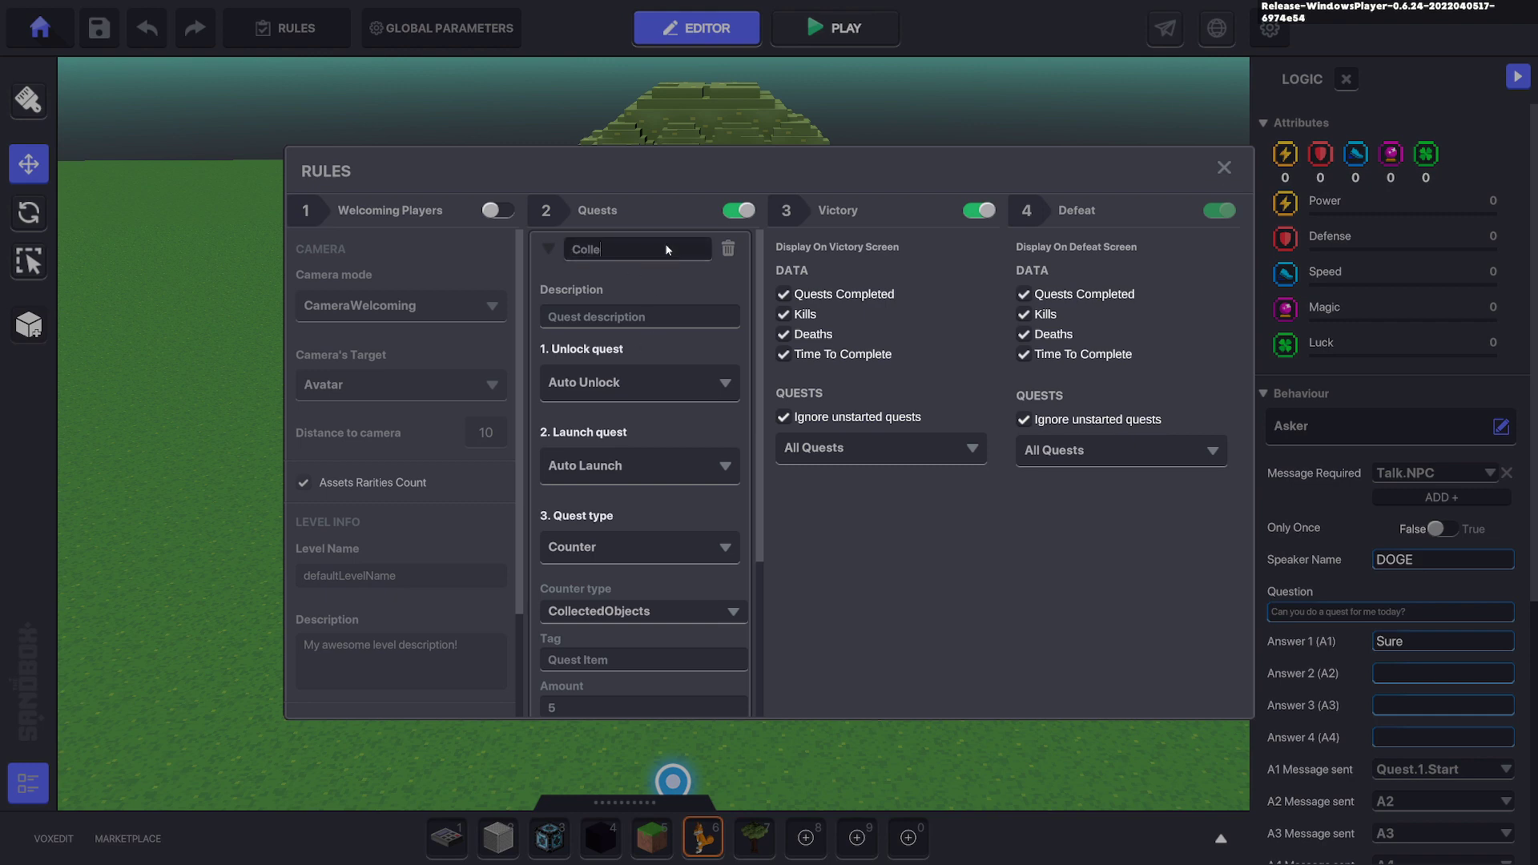
{"action": "key", "text": "BackSpace"}
{"action": "key", "text": "BackSpace"}
{"action": "key", "text": "BackSpace"}
{"action": "key", "text": "BackSpace"}
{"action": "key", "text": "BackSpace"}
{"action": "key", "text": "BackSpace"}
{"action": "type", "text": "Que"}
{"action": "left_click", "coordinate": [650, 312]}
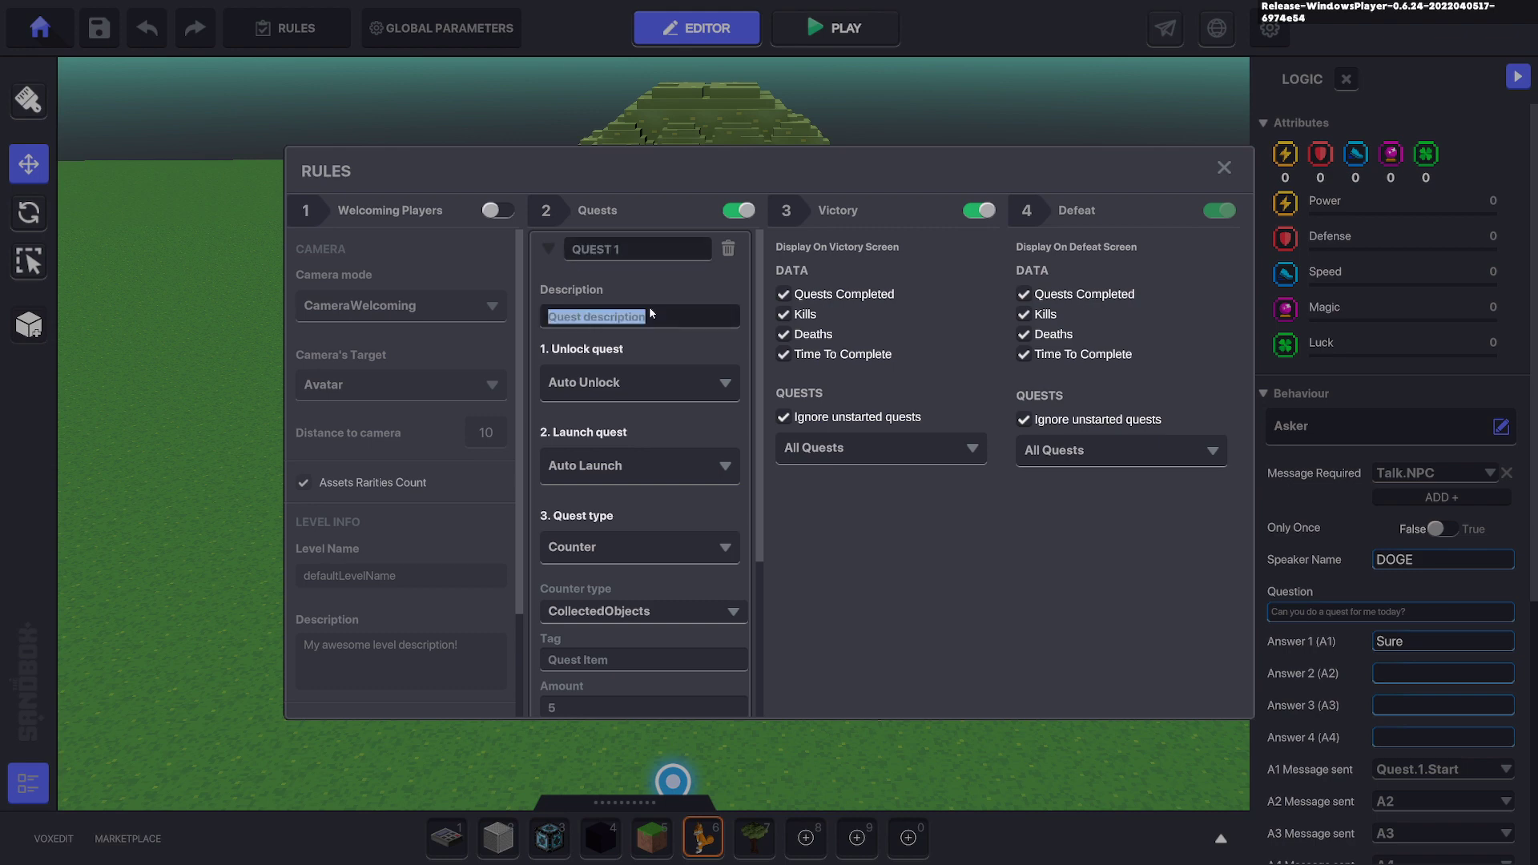
{"action": "type", "text": "Collect 5"}
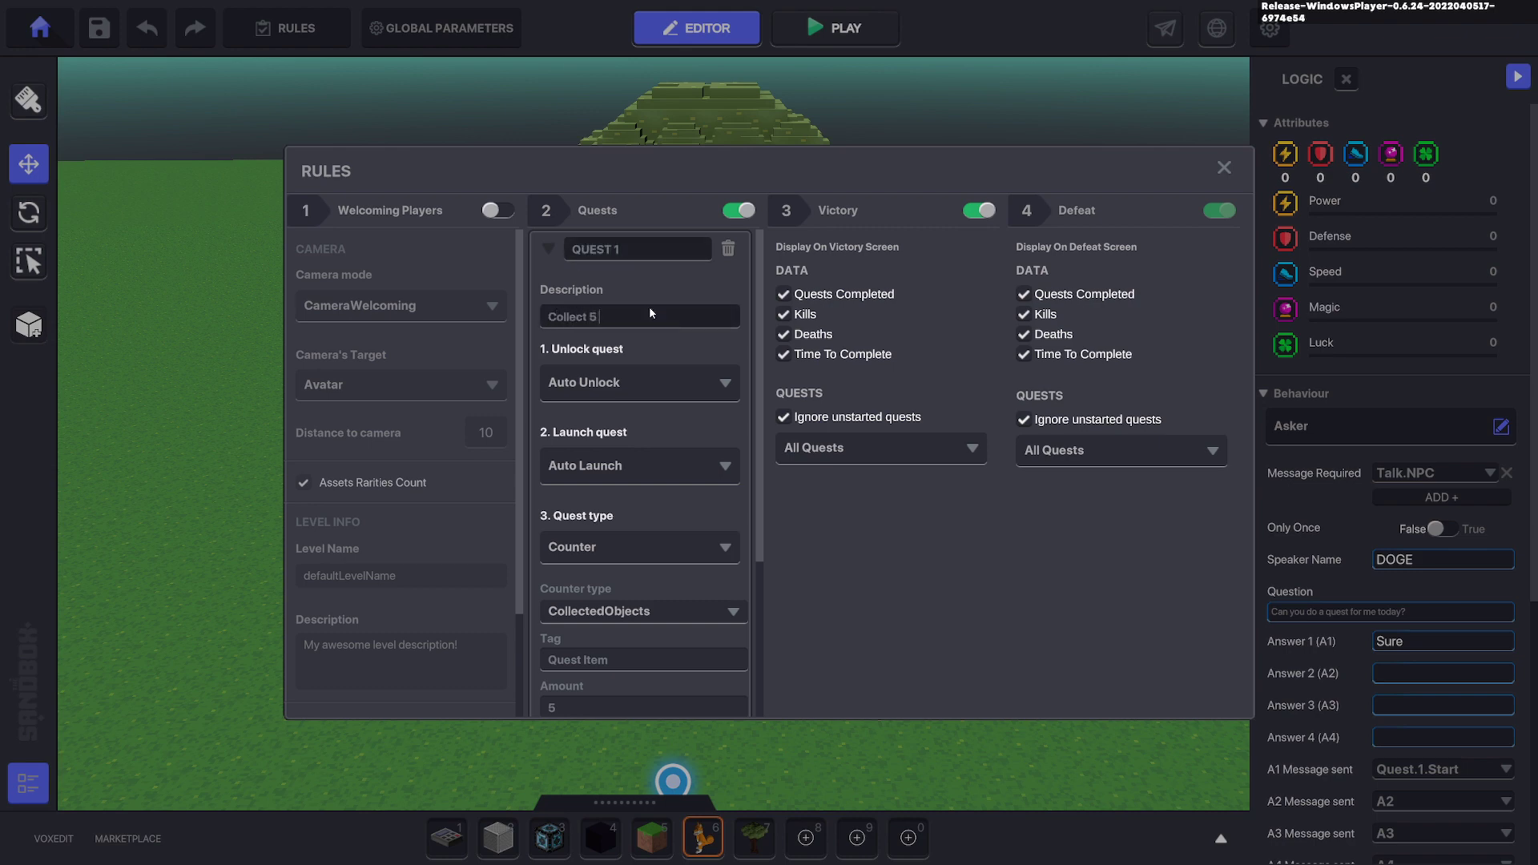
{"action": "type", "text": " eggs"}
{"action": "key", "text": "Return"}
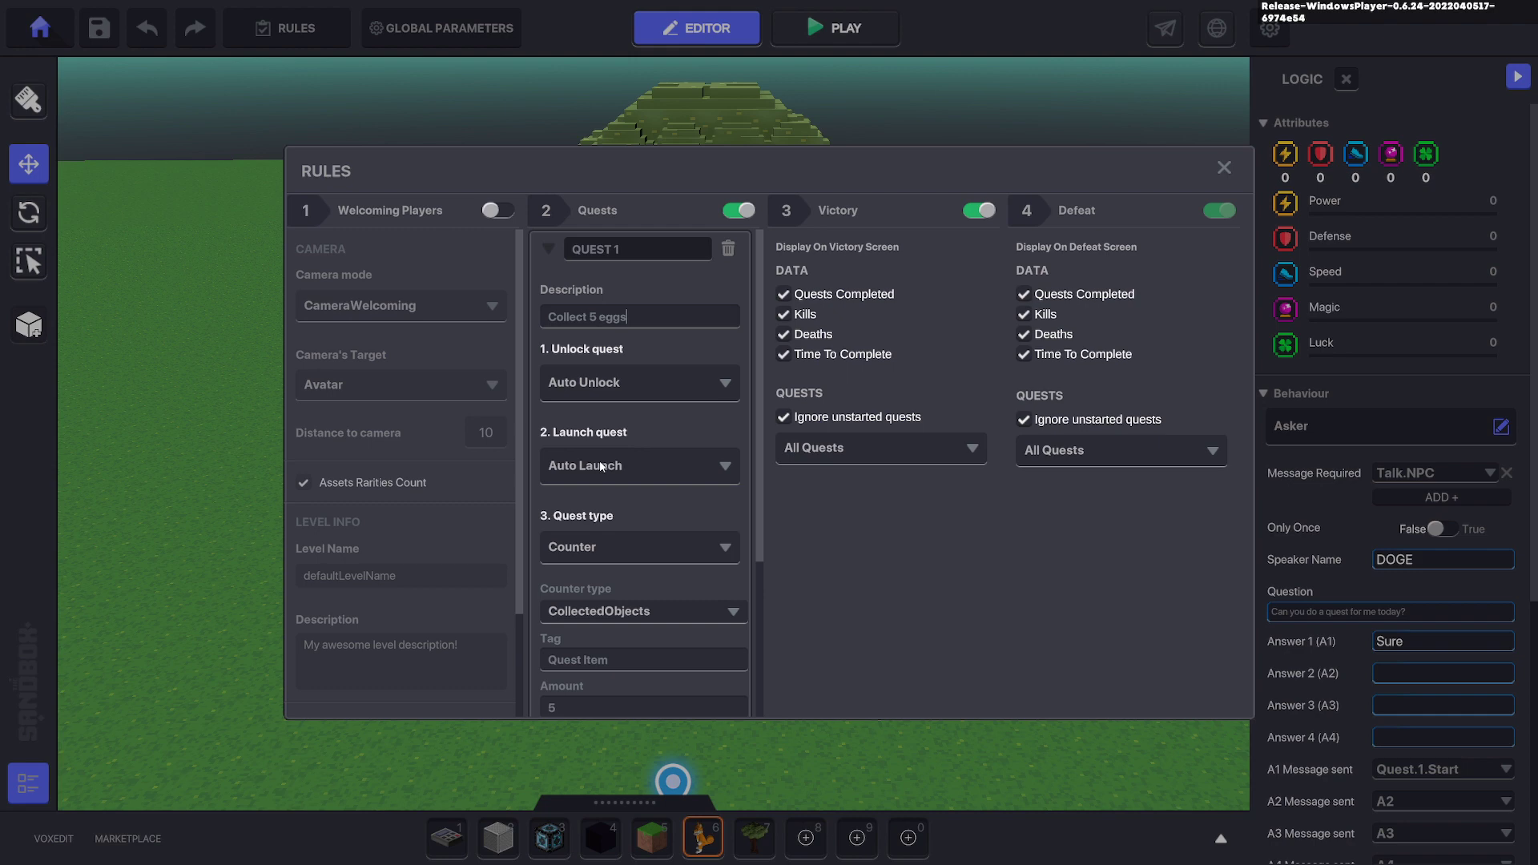
Set the quest's launch condition to Requires Message with the message Quest.1.Start.
{"action": "left_click", "coordinate": [600, 466]}
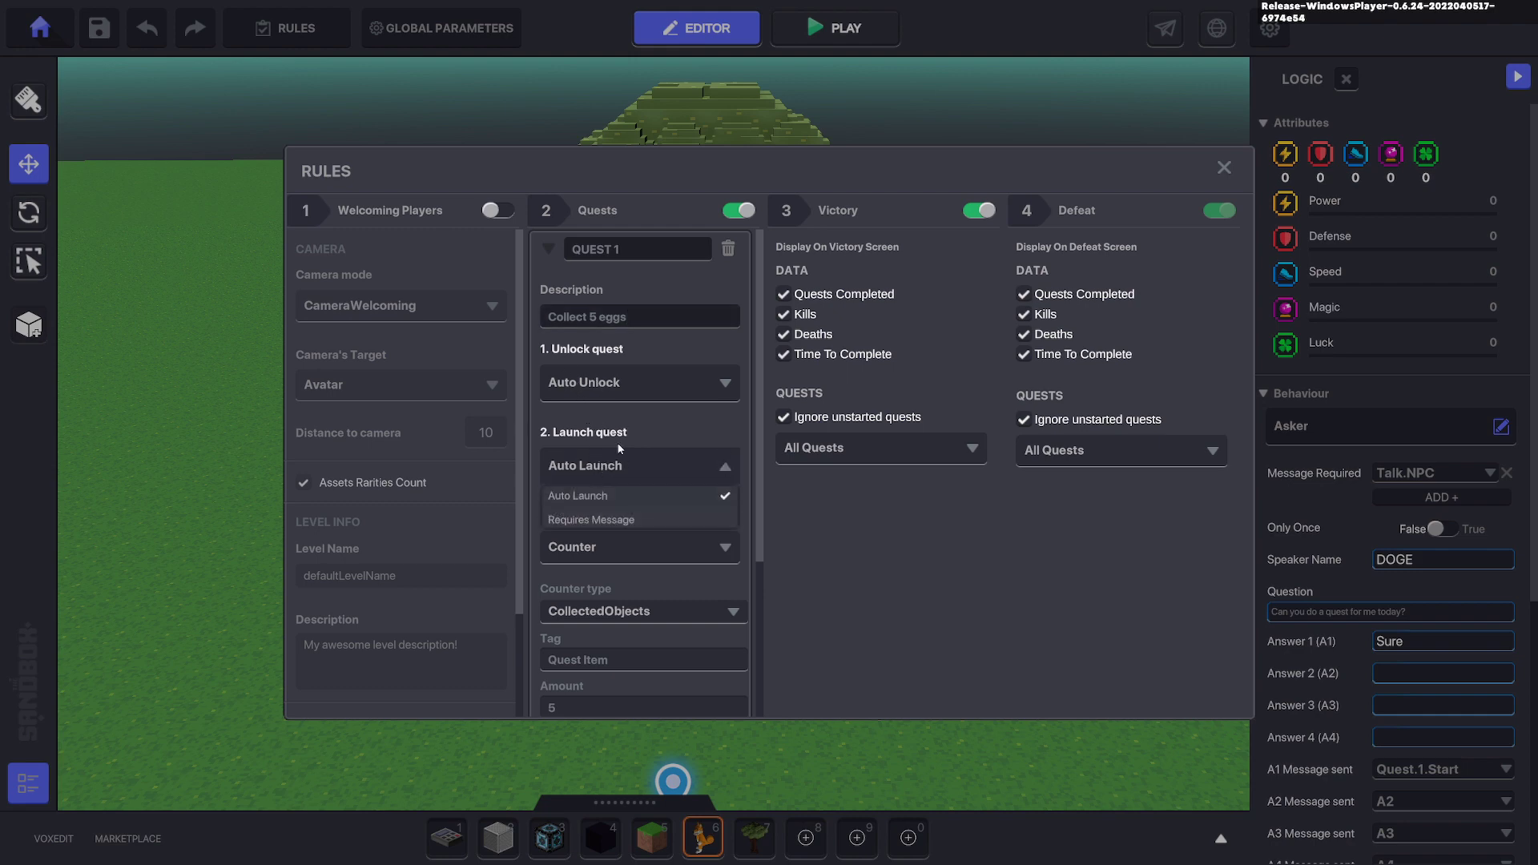
{"action": "left_click", "coordinate": [582, 520]}
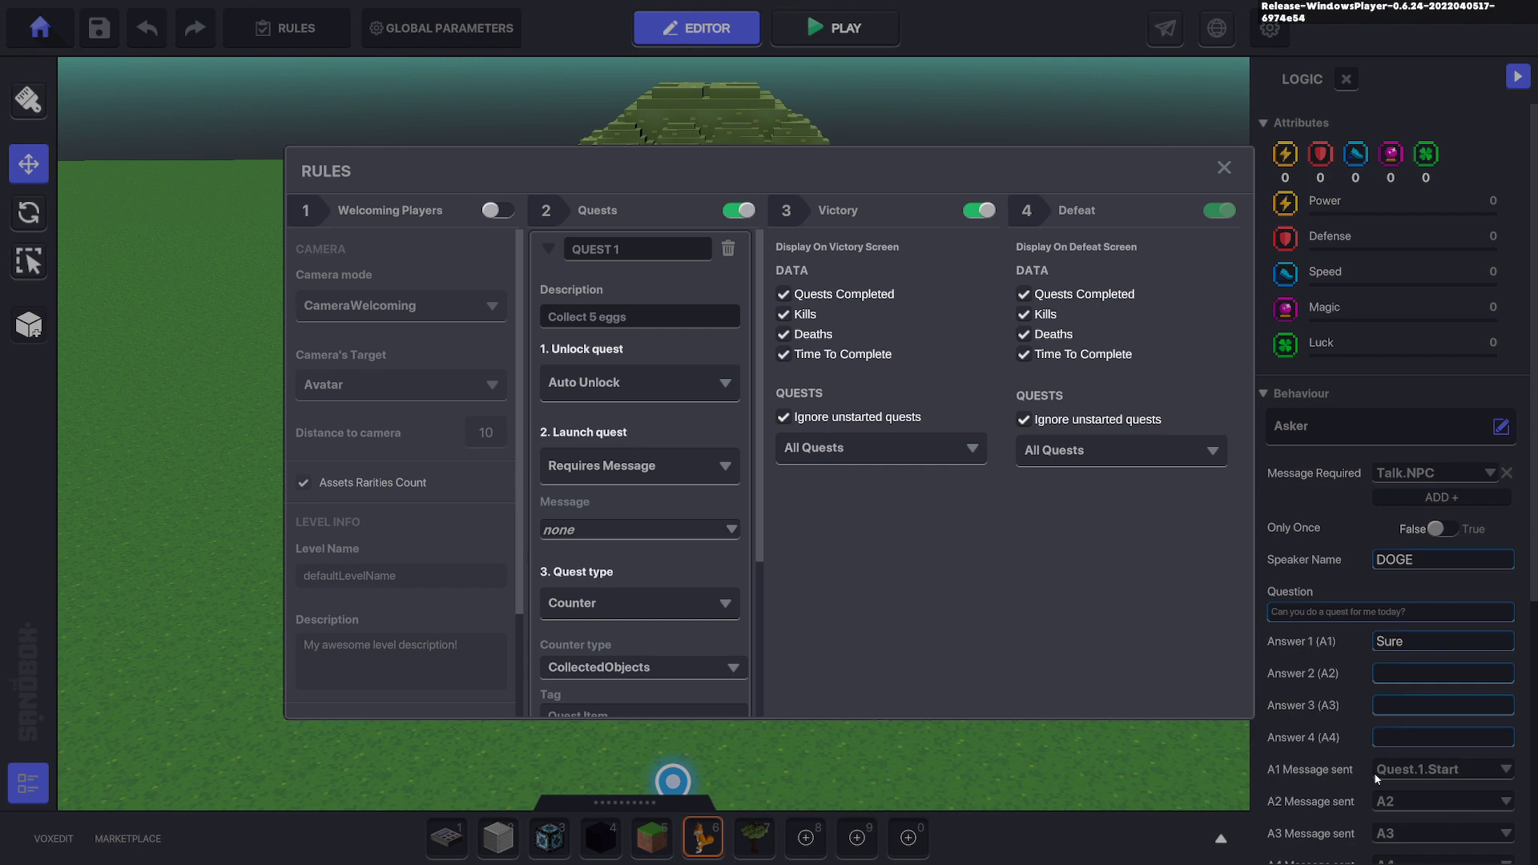
{"action": "left_click", "coordinate": [593, 522]}
{"action": "type", "text": "Quest"}
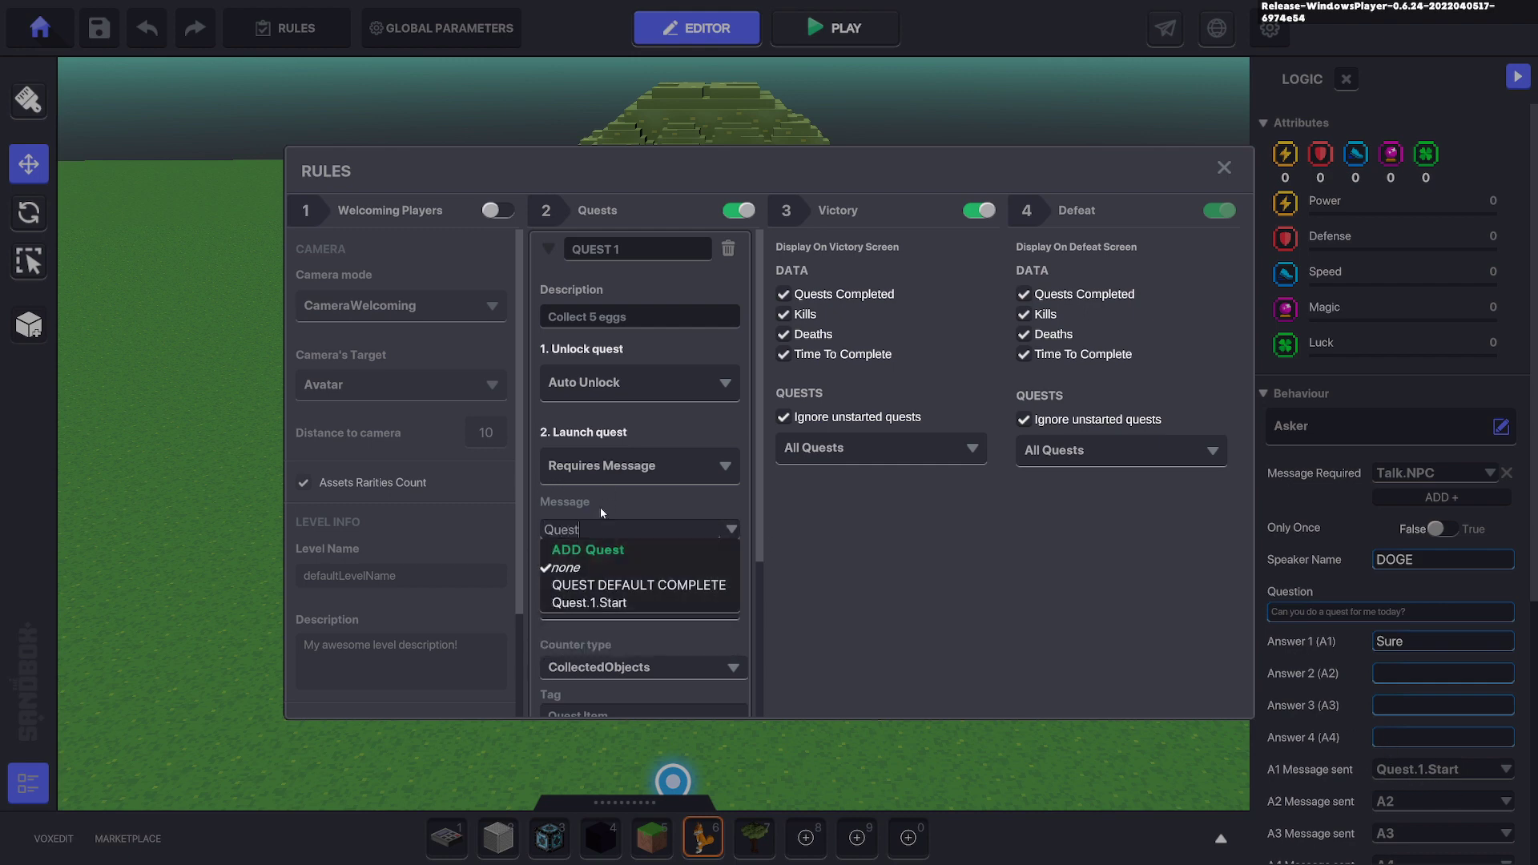
{"action": "left_click", "coordinate": [622, 602]}
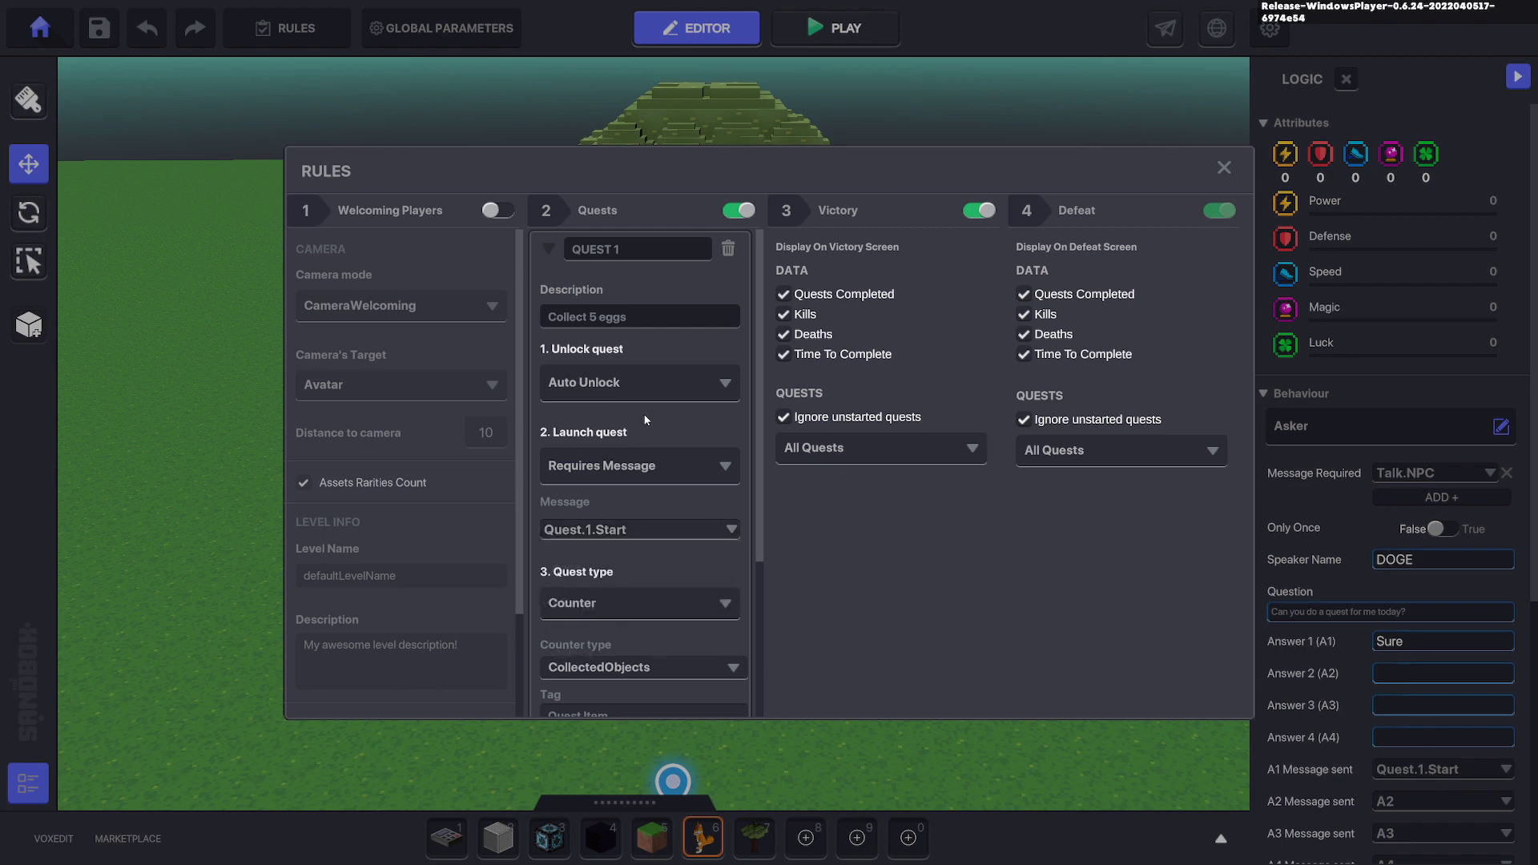
Set the tag of the quest's CollectedObjects counter to "q1".
{"action": "scroll", "coordinate": [633, 520], "scroll_direction": "down", "scroll_amount": 2}
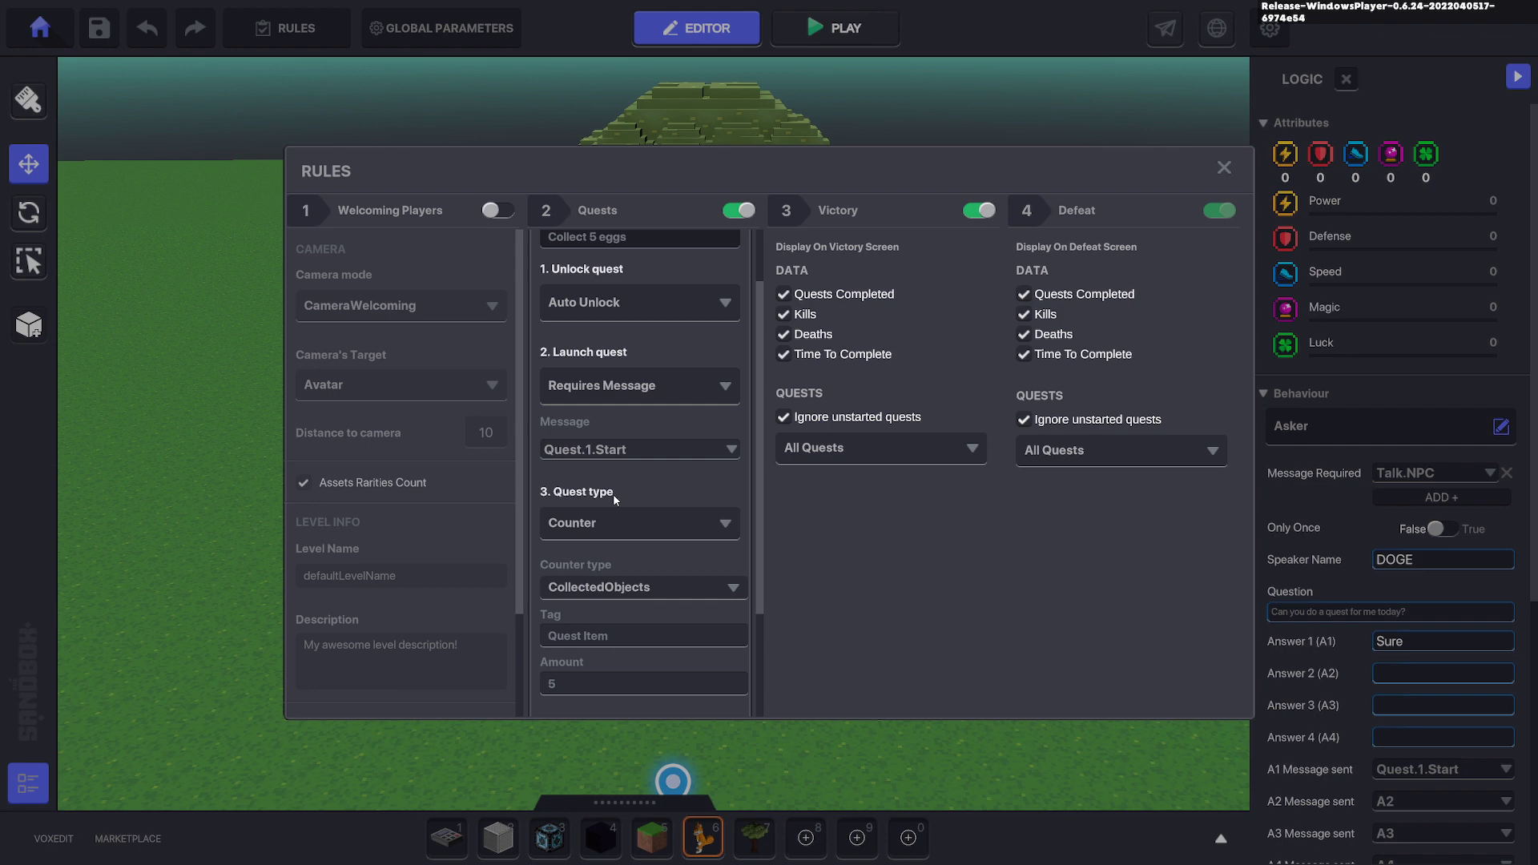
{"action": "scroll", "coordinate": [614, 496], "scroll_direction": "down", "scroll_amount": 3}
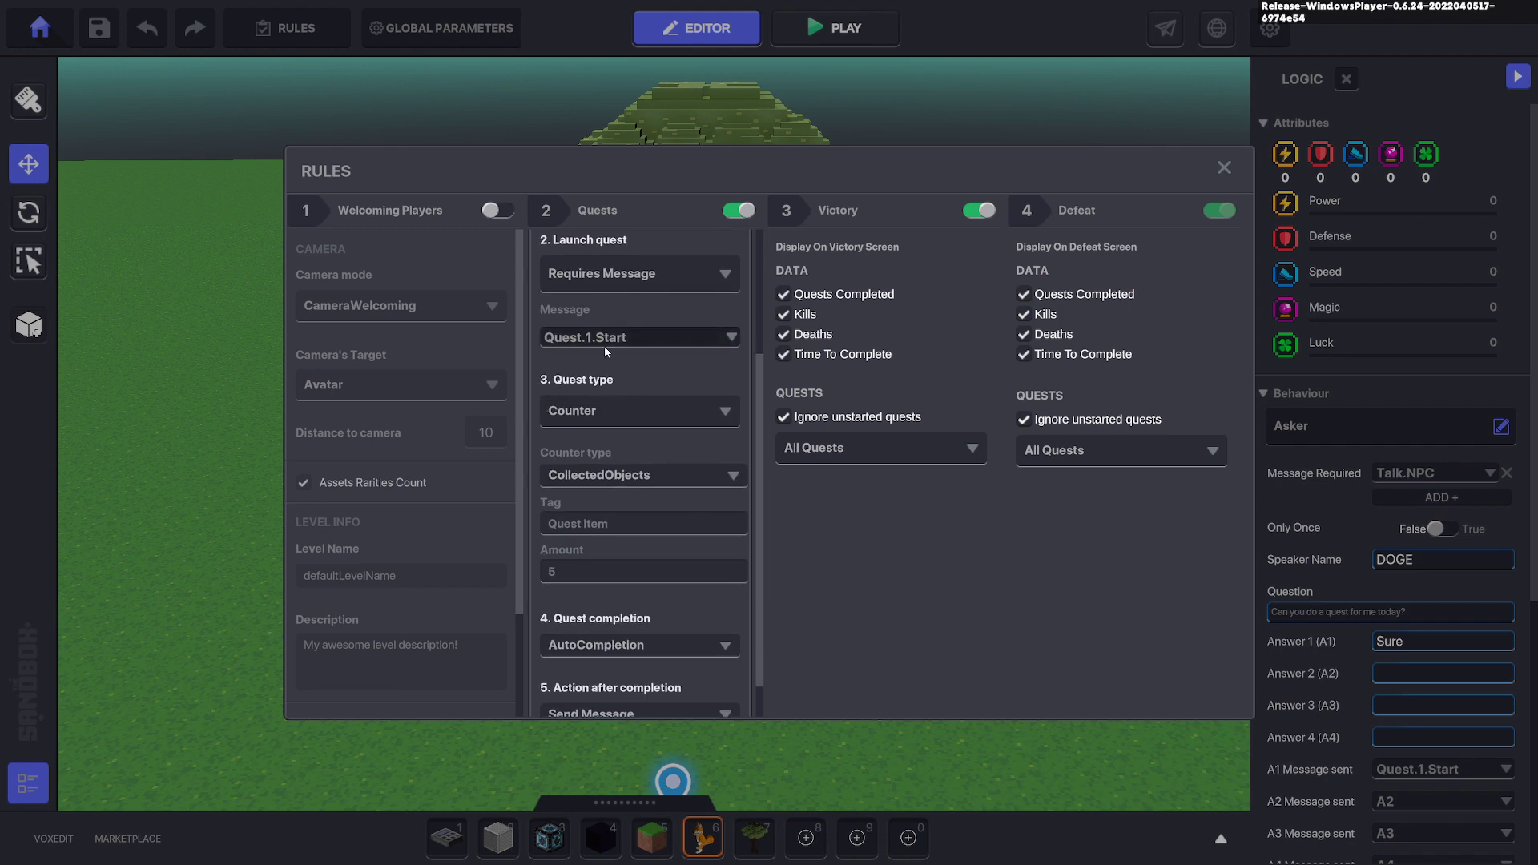
{"action": "scroll", "coordinate": [650, 388], "scroll_direction": "up", "scroll_amount": 2}
{"action": "scroll", "coordinate": [649, 395], "scroll_direction": "down", "scroll_amount": 2}
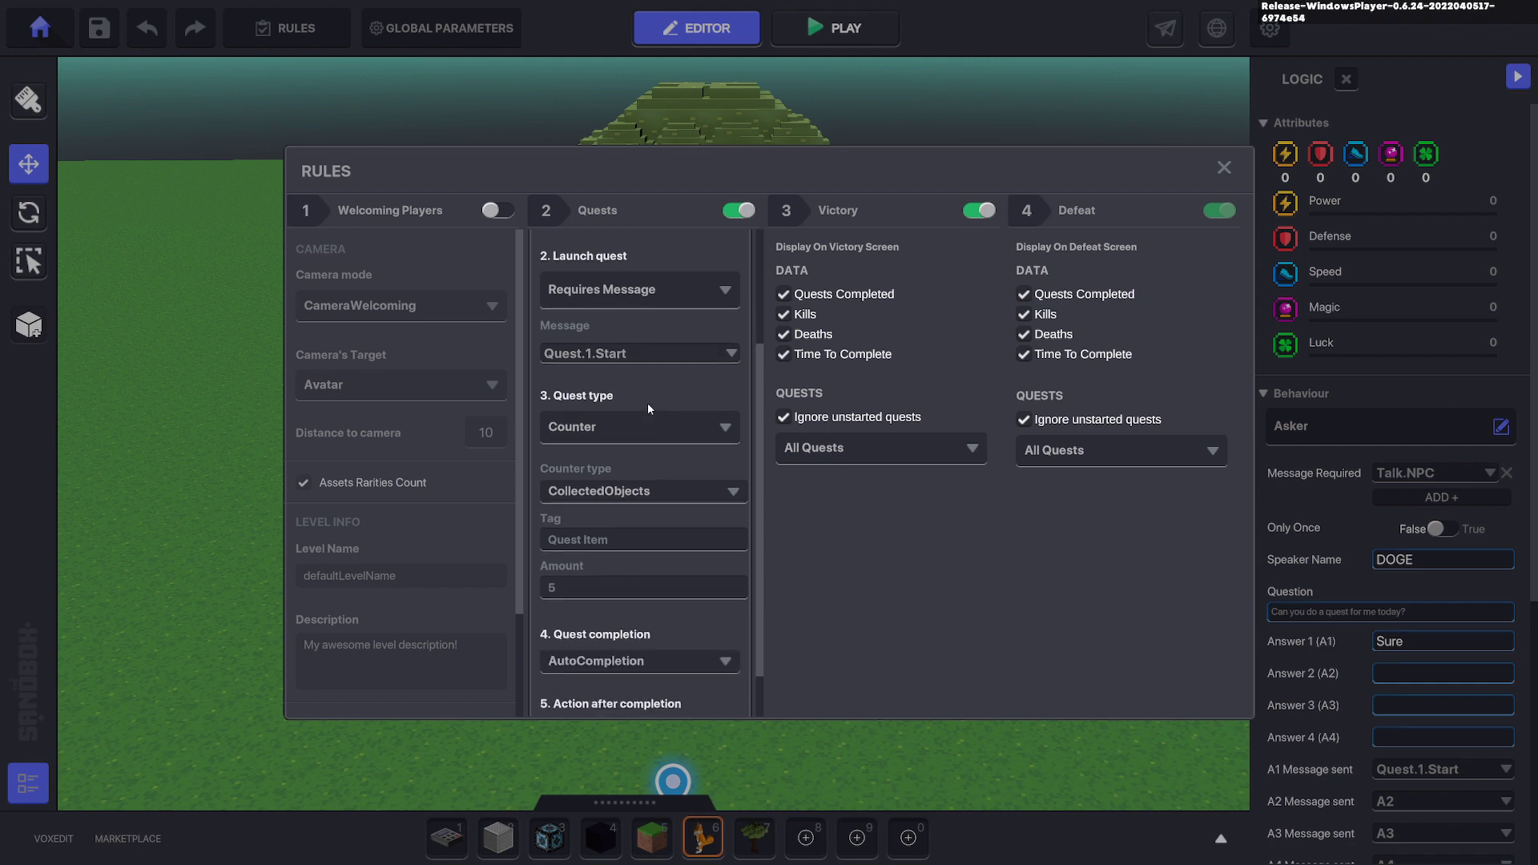
{"action": "left_click", "coordinate": [627, 535]}
{"action": "type", "text": "q1"}
Keep the quest on AutoCompletion, add Quest.1.Done as the message sent after completion, and close the rules.
{"action": "scroll", "coordinate": [613, 578], "scroll_direction": "down", "scroll_amount": 2}
{"action": "left_click", "coordinate": [640, 606]}
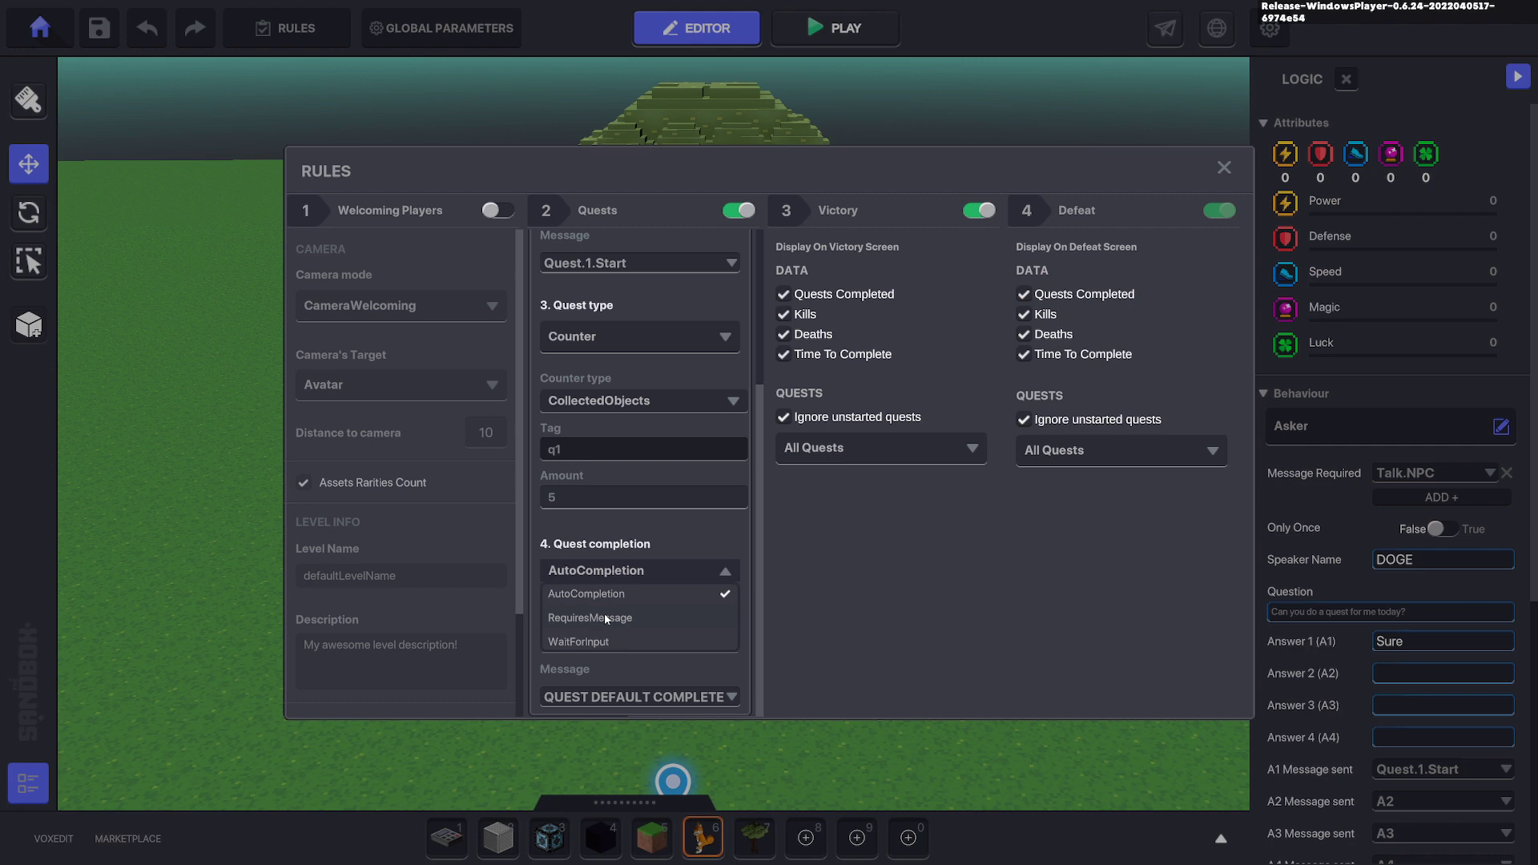
{"action": "left_click", "coordinate": [595, 597]}
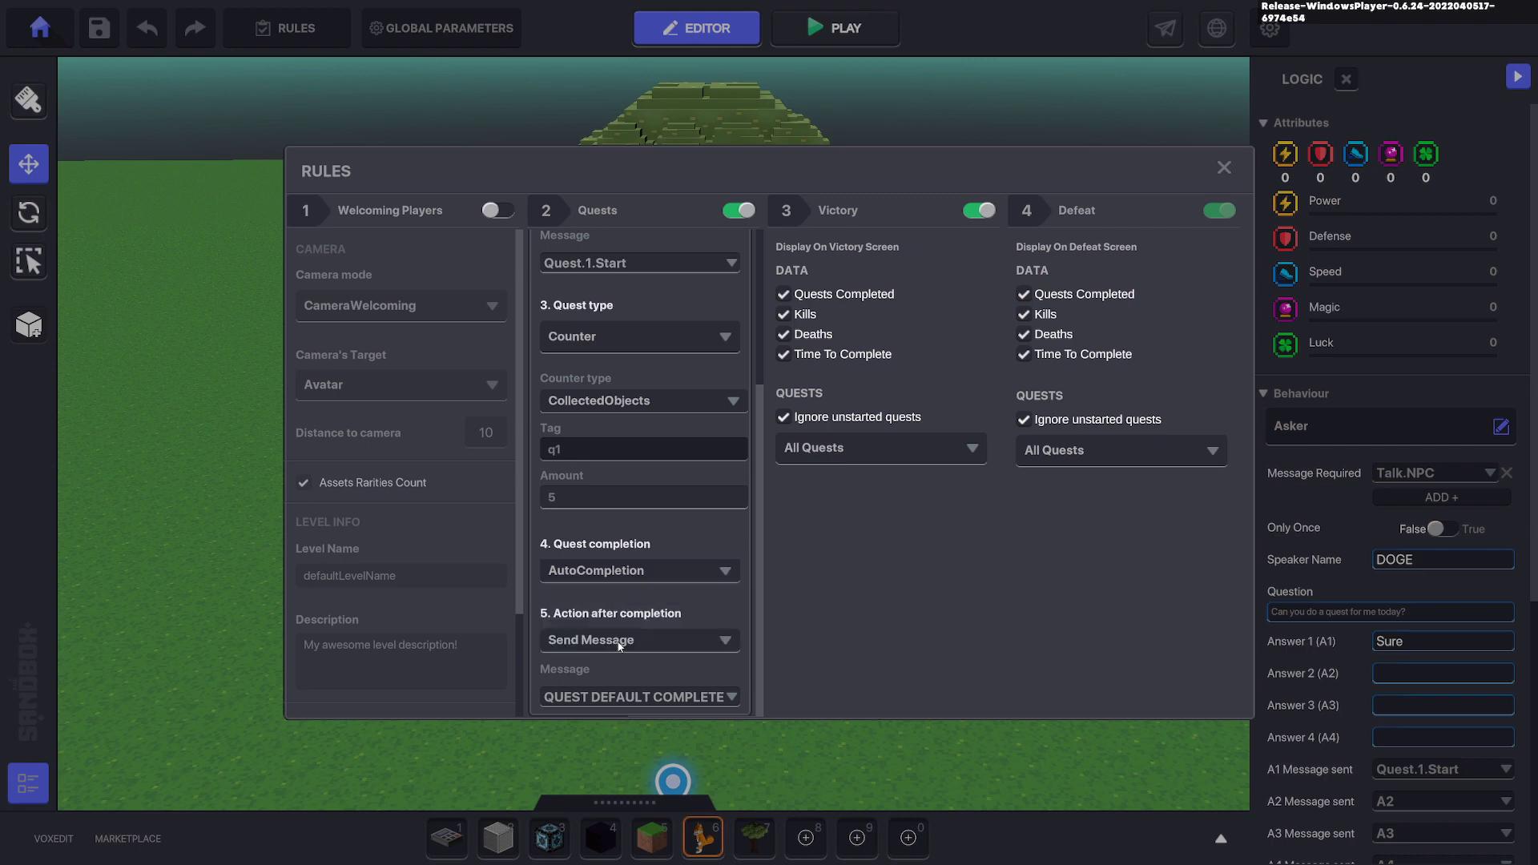
{"action": "left_click", "coordinate": [648, 696]}
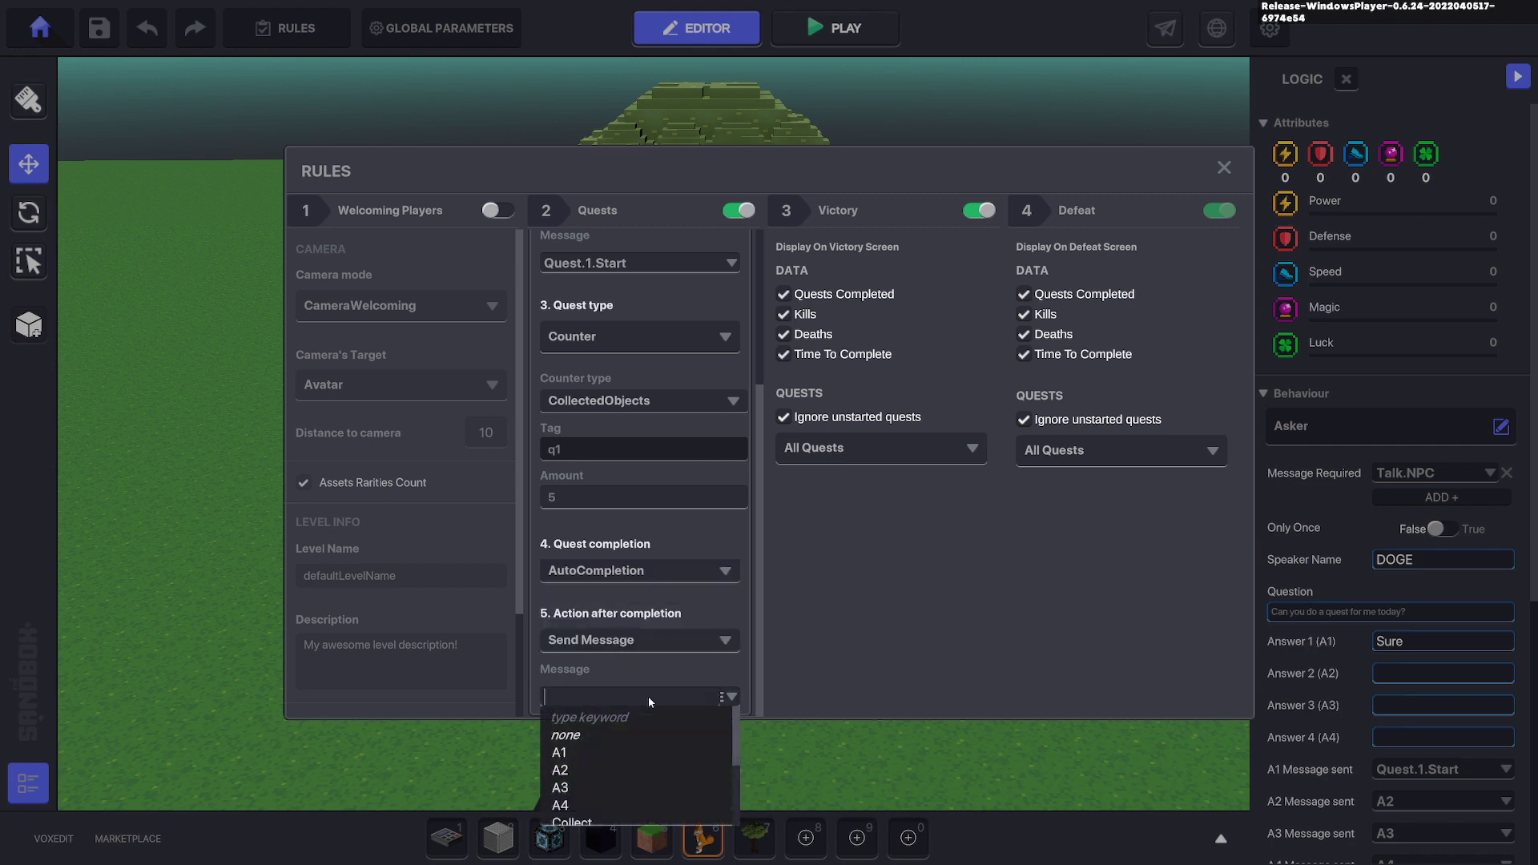
{"action": "type", "text": "Ques"}
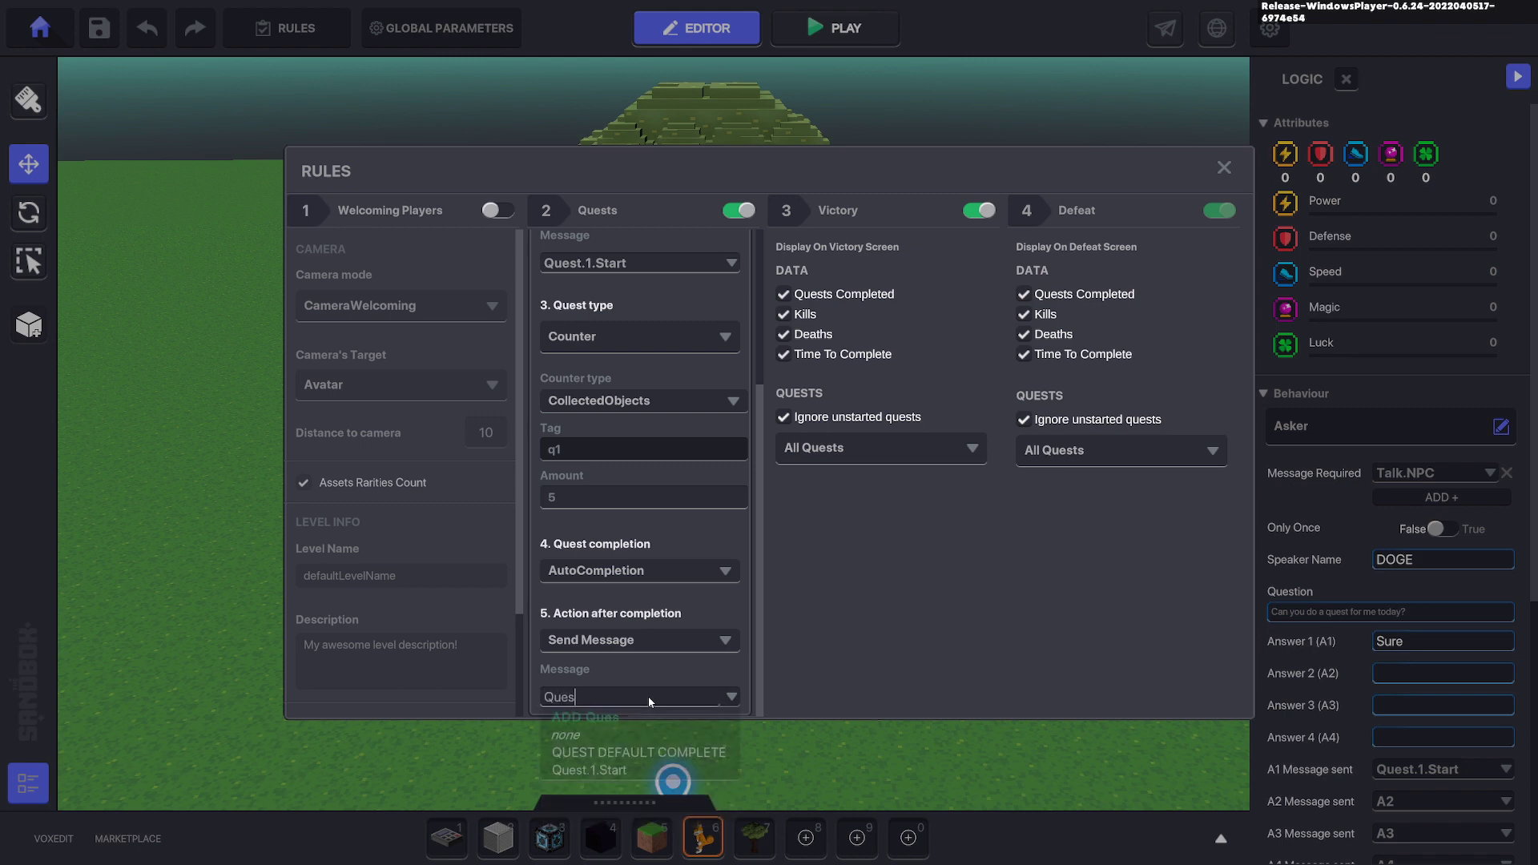
{"action": "type", "text": "t.1.Done"}
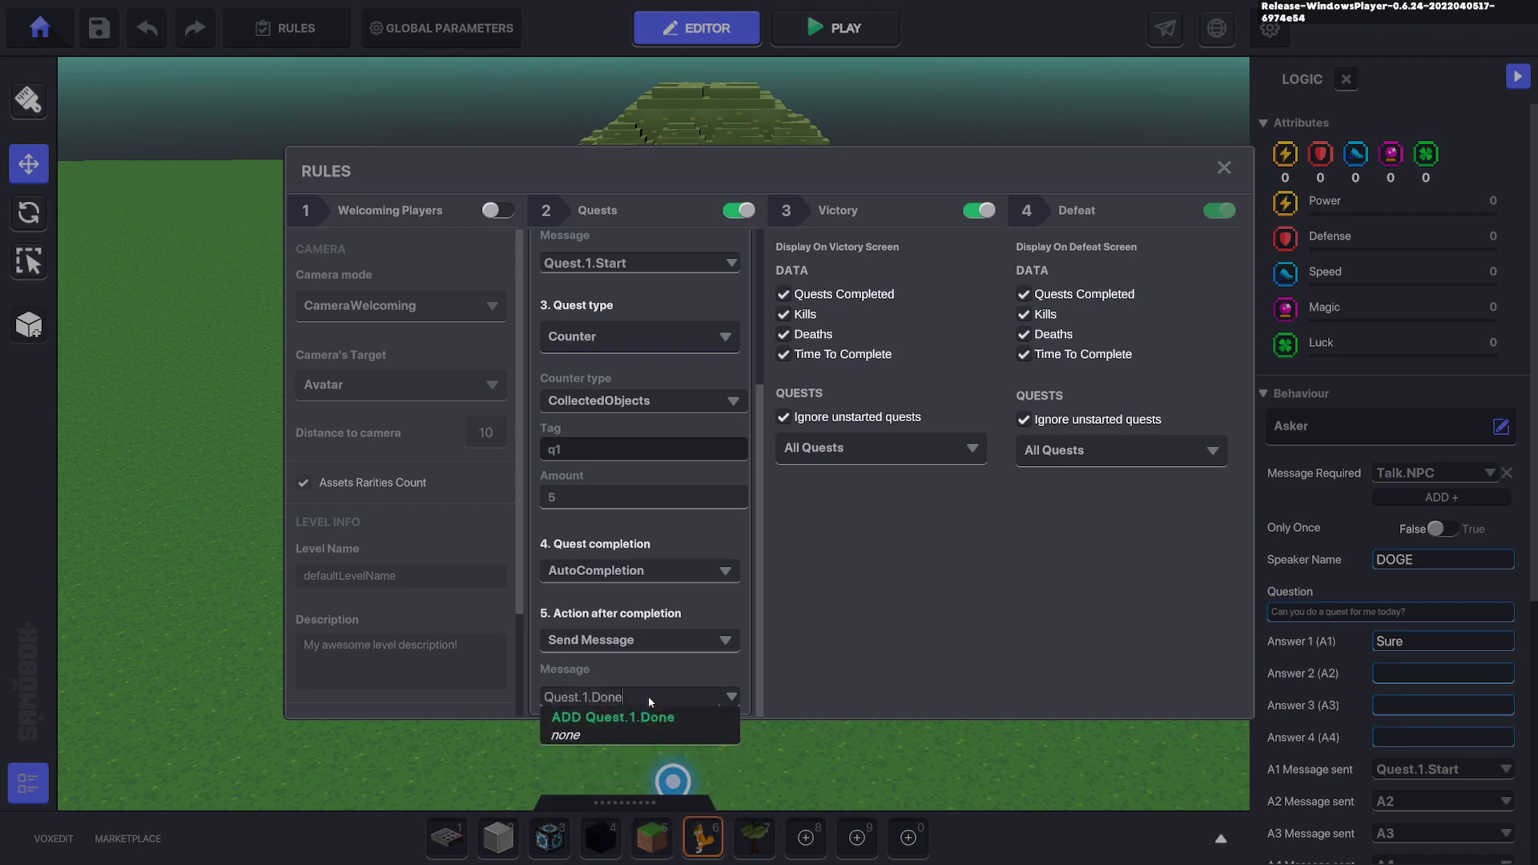
{"action": "left_click", "coordinate": [646, 715]}
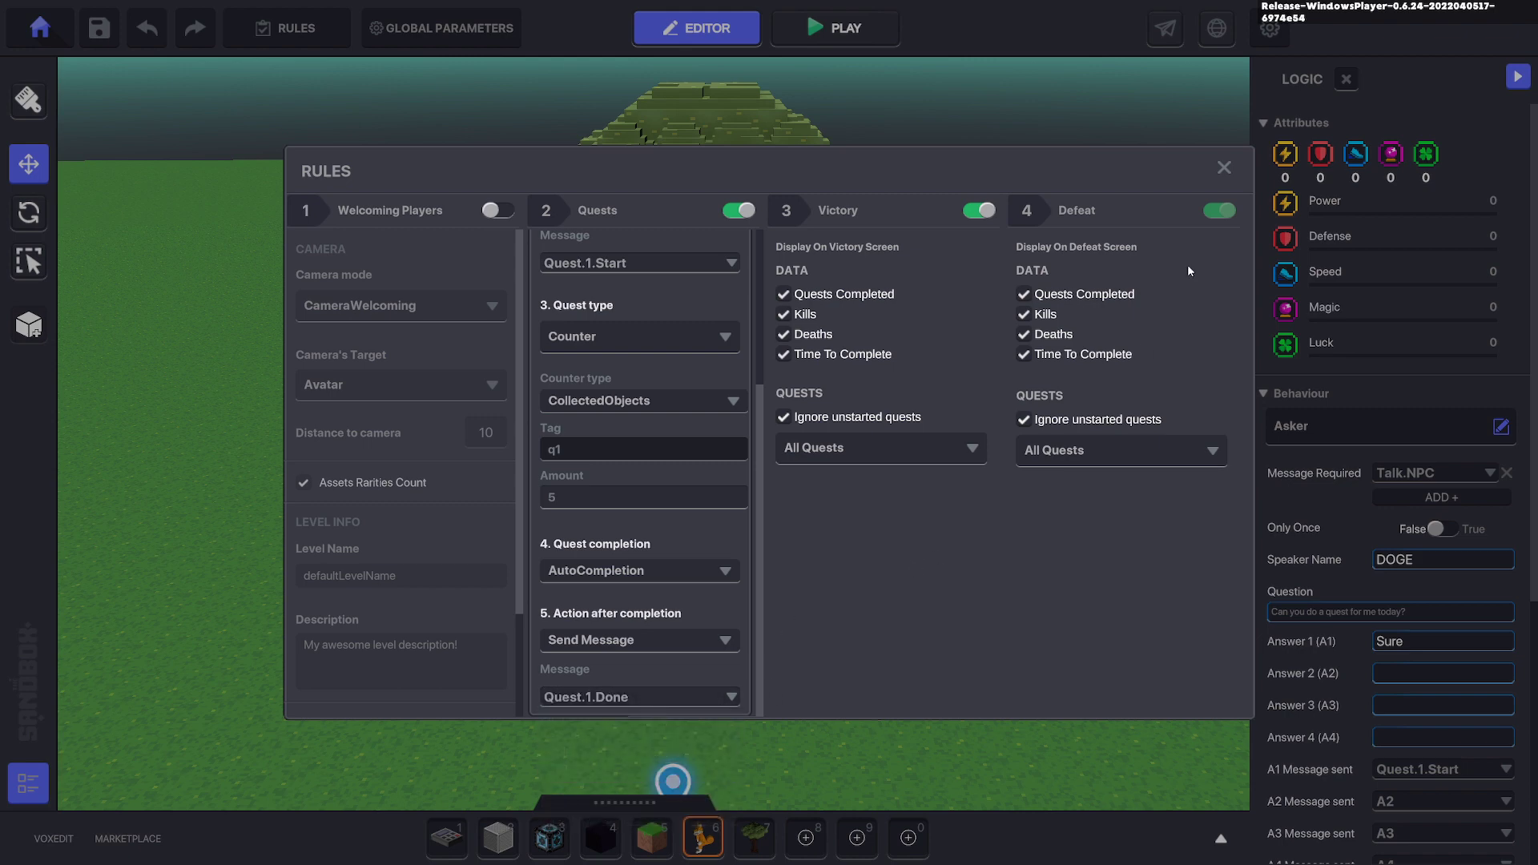
{"action": "left_click", "coordinate": [1223, 166]}
Duplicate the NumPad Switch Asker and move the copy beside the original, on the side facing Dogejira.
{"action": "left_click", "coordinate": [851, 471]}
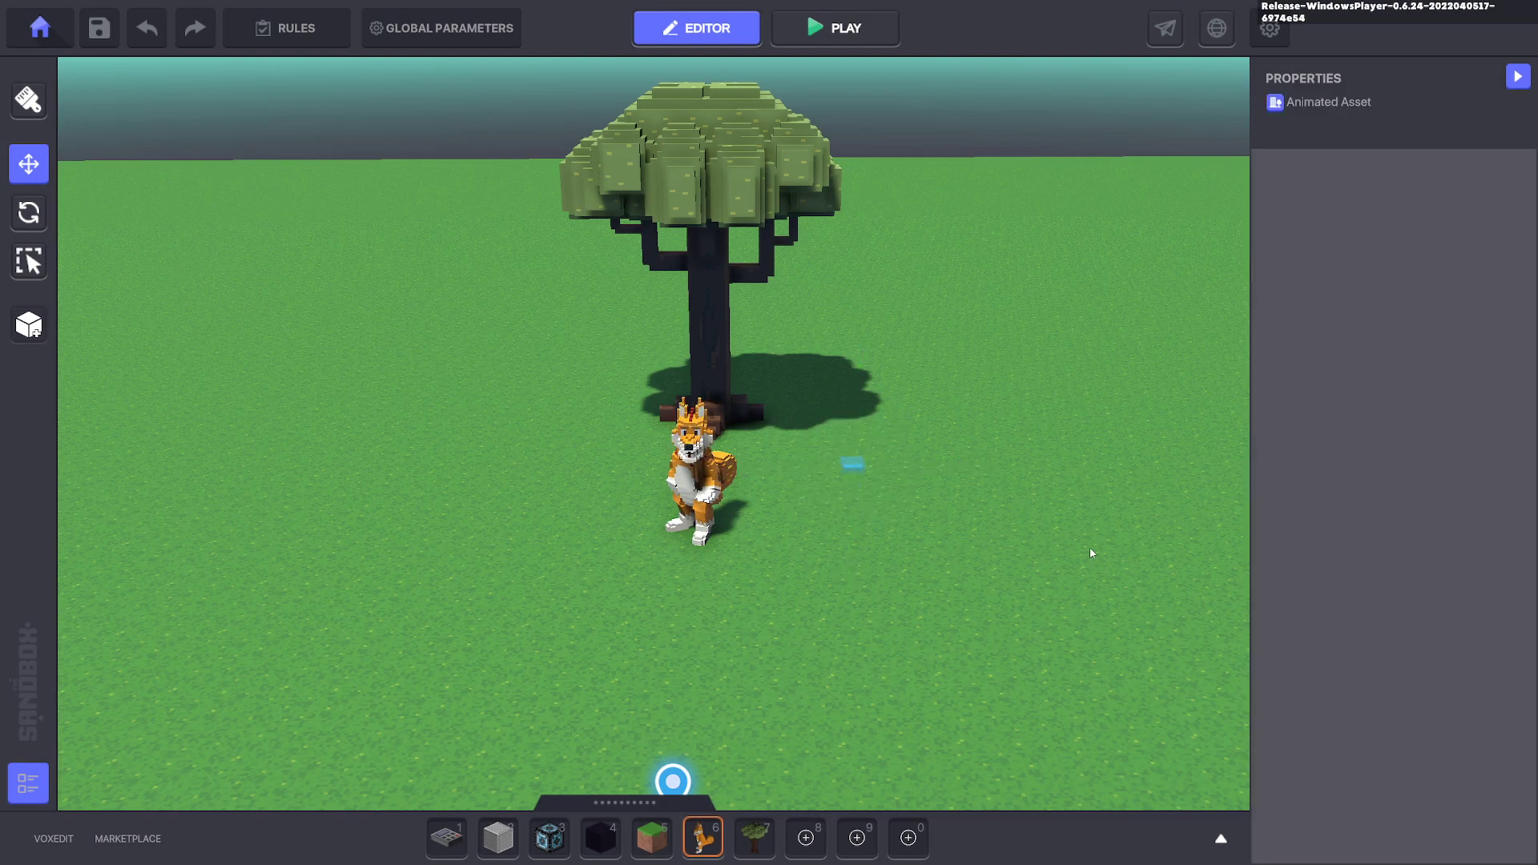
{"action": "left_click", "coordinate": [855, 464]}
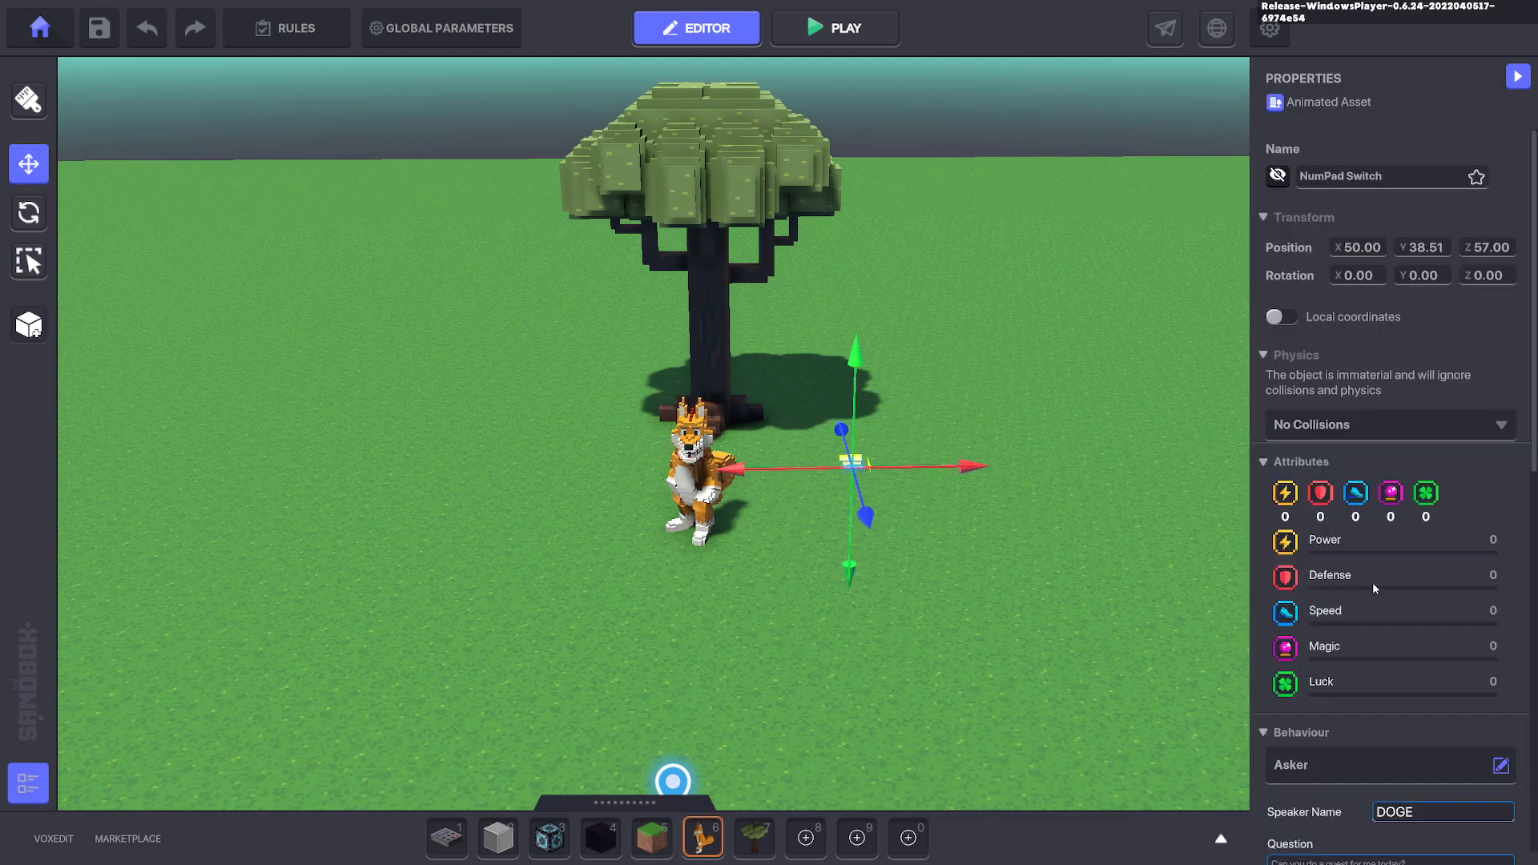
{"action": "scroll", "coordinate": [1371, 581], "scroll_direction": "down", "scroll_amount": 5}
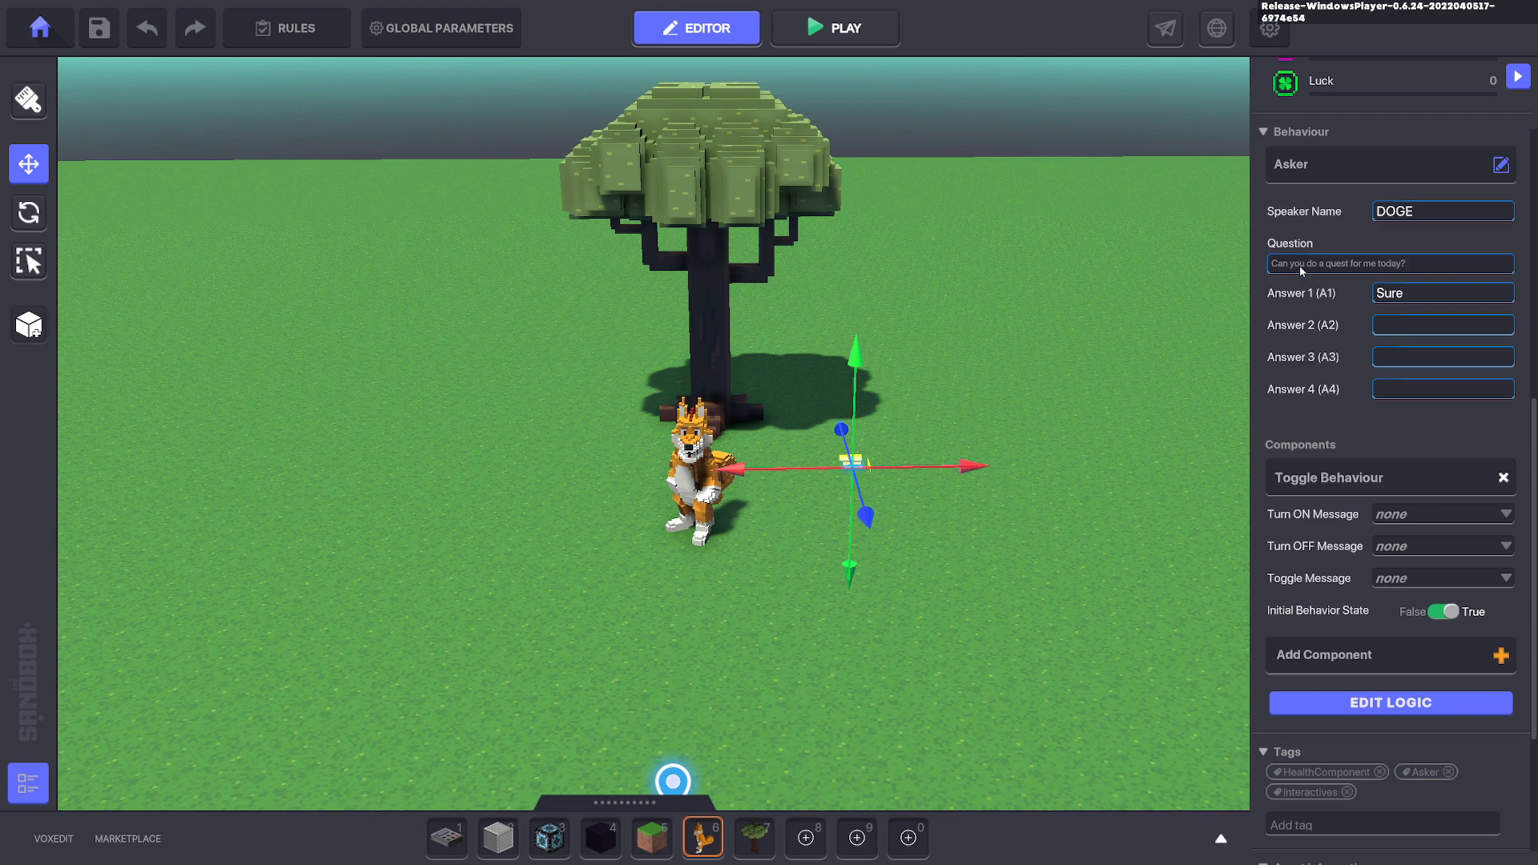
{"action": "scroll", "coordinate": [1343, 492], "scroll_direction": "up", "scroll_amount": 4}
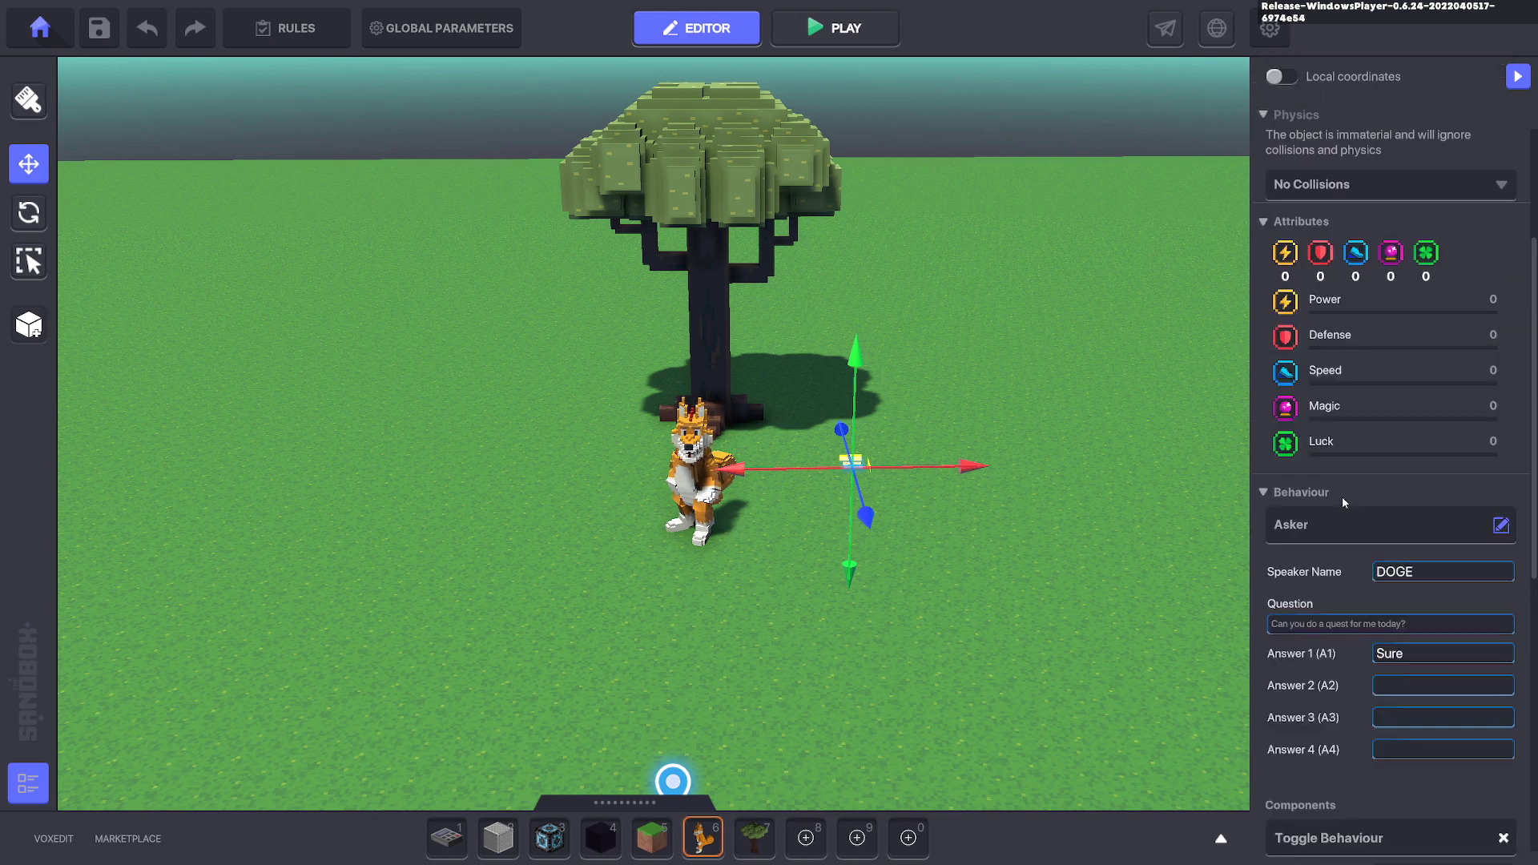
{"action": "scroll", "coordinate": [1342, 496], "scroll_direction": "down", "scroll_amount": 3}
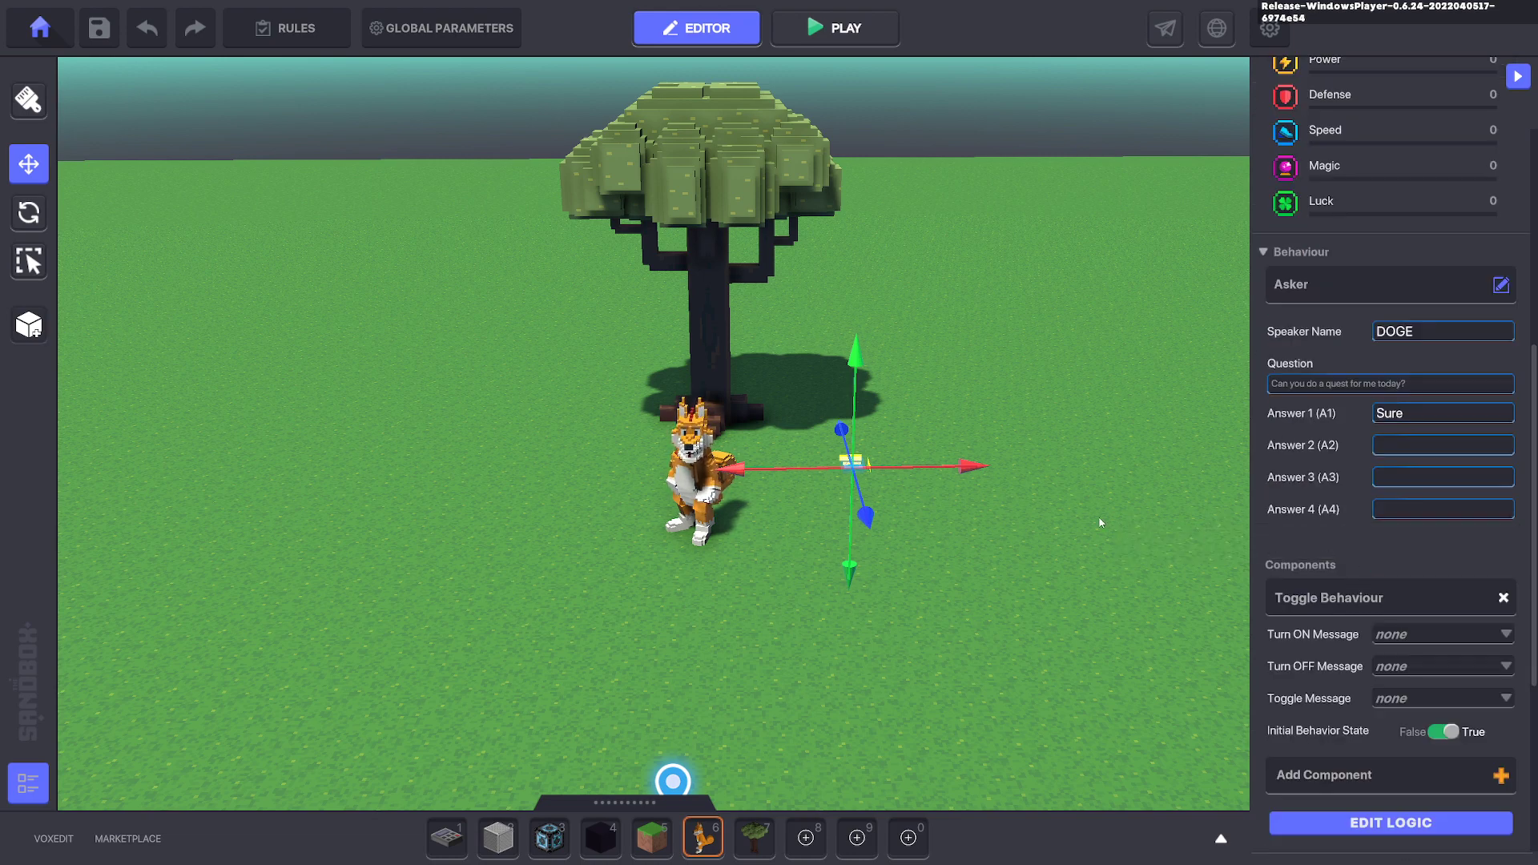
{"action": "key", "text": "ctrl+d"}
{"action": "left_click_drag", "start_coordinate": [929, 497], "coordinate": [891, 504]}
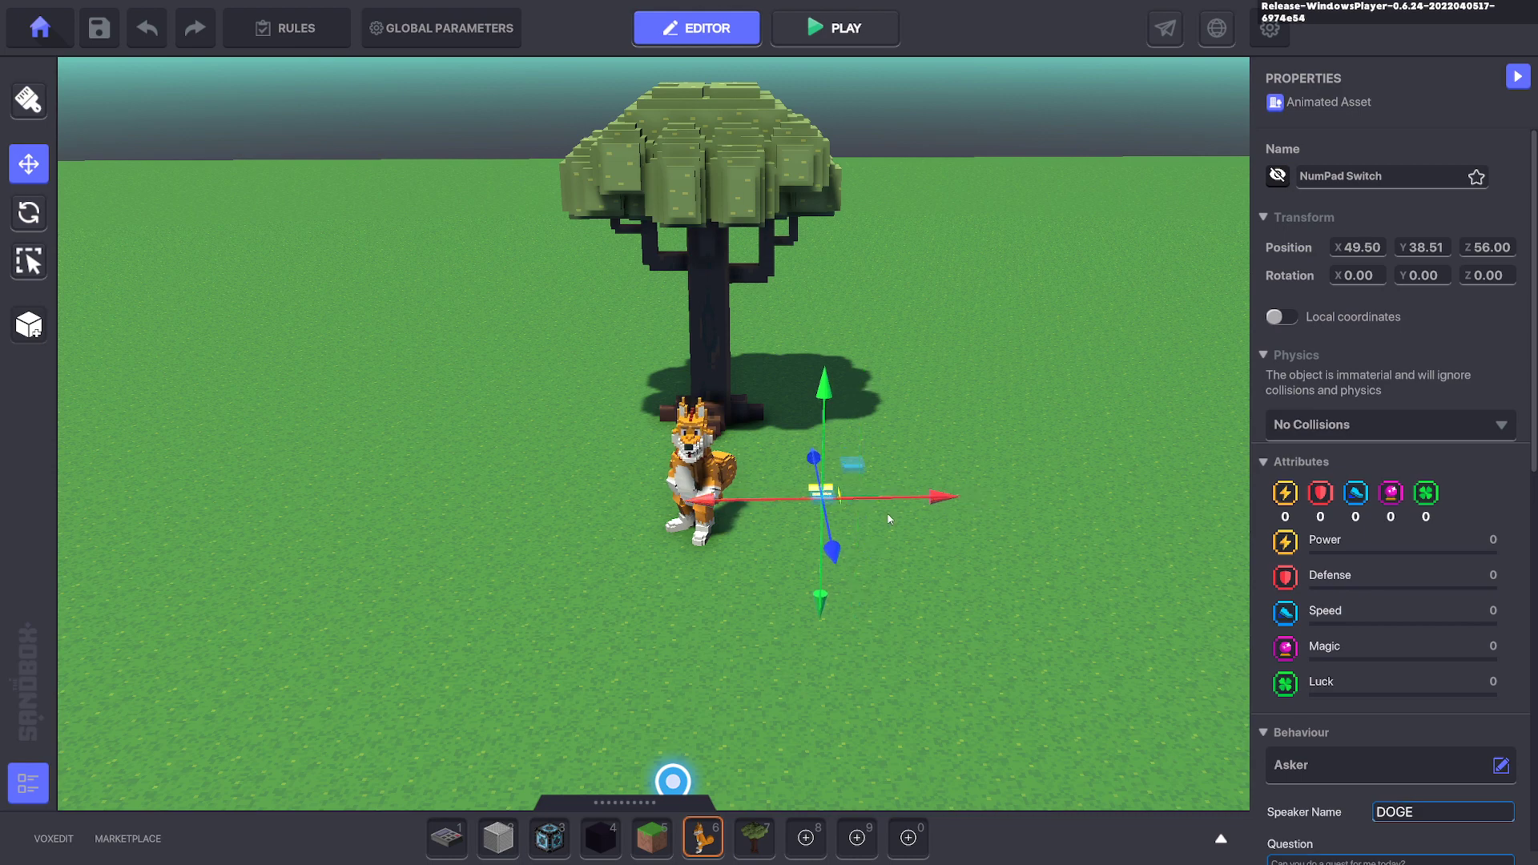
{"action": "left_click_drag", "start_coordinate": [832, 546], "coordinate": [824, 516]}
In the duplicate Asker's logic, add Quest.1.info as the message sent for answer A1.
{"action": "scroll", "coordinate": [1382, 597], "scroll_direction": "down", "scroll_amount": 8}
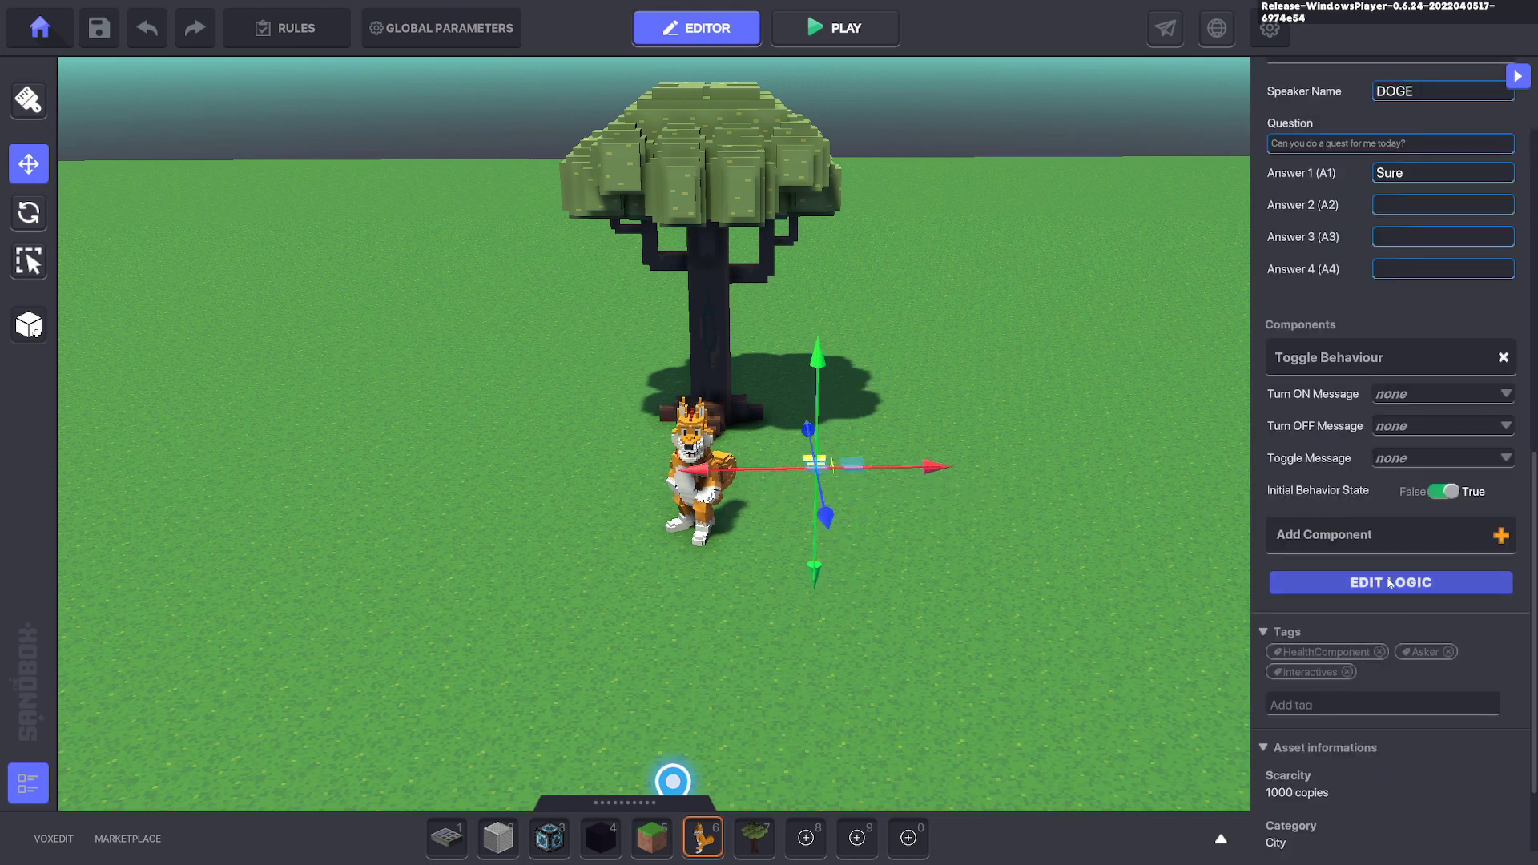
{"action": "left_click", "coordinate": [1381, 591]}
{"action": "left_click", "coordinate": [1419, 532]}
{"action": "type", "text": "Q"}
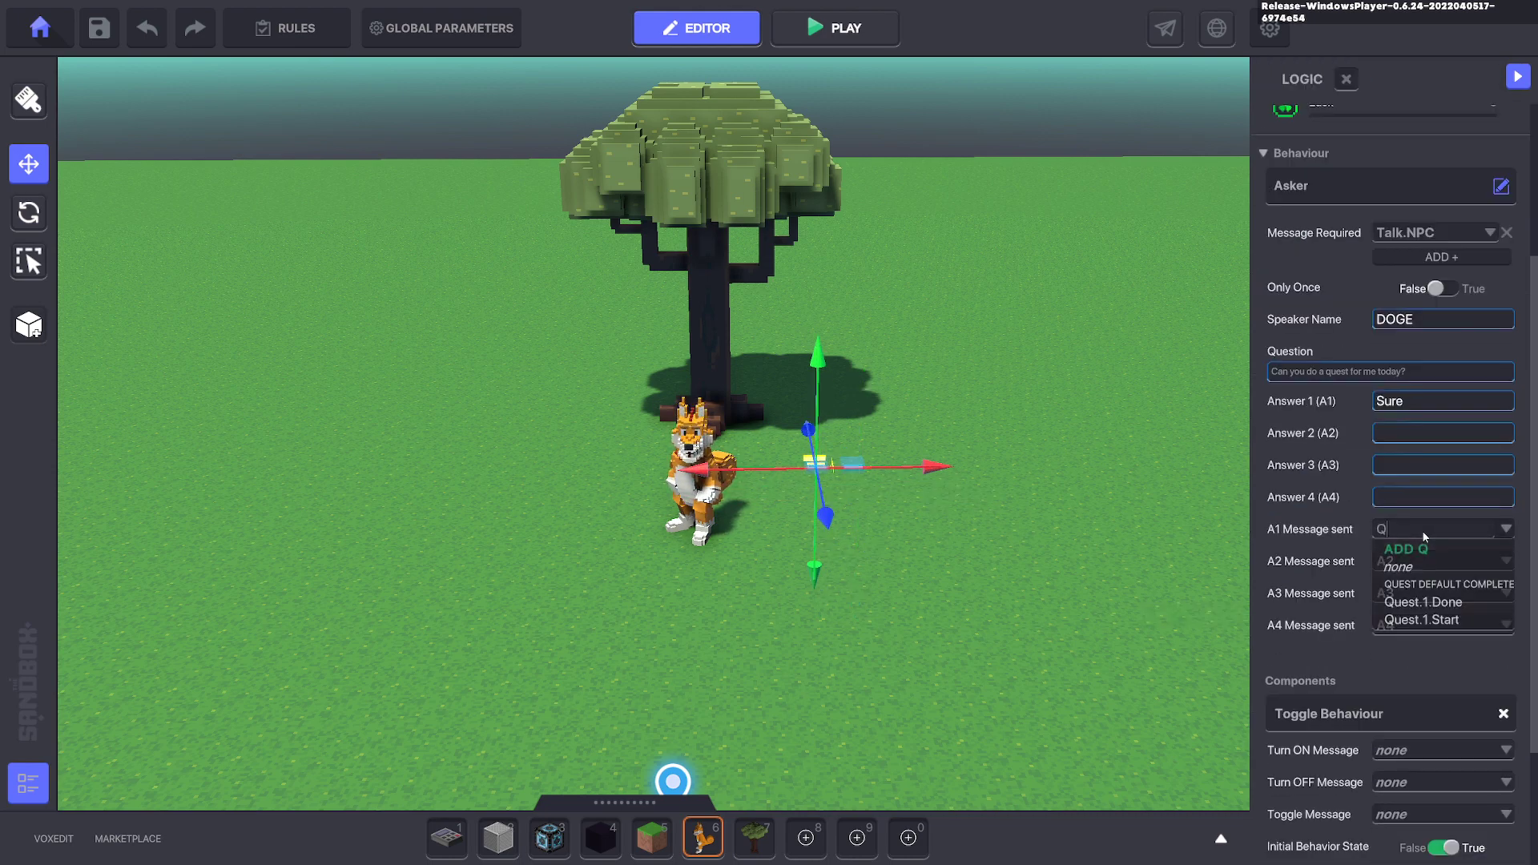
{"action": "type", "text": "uest"}
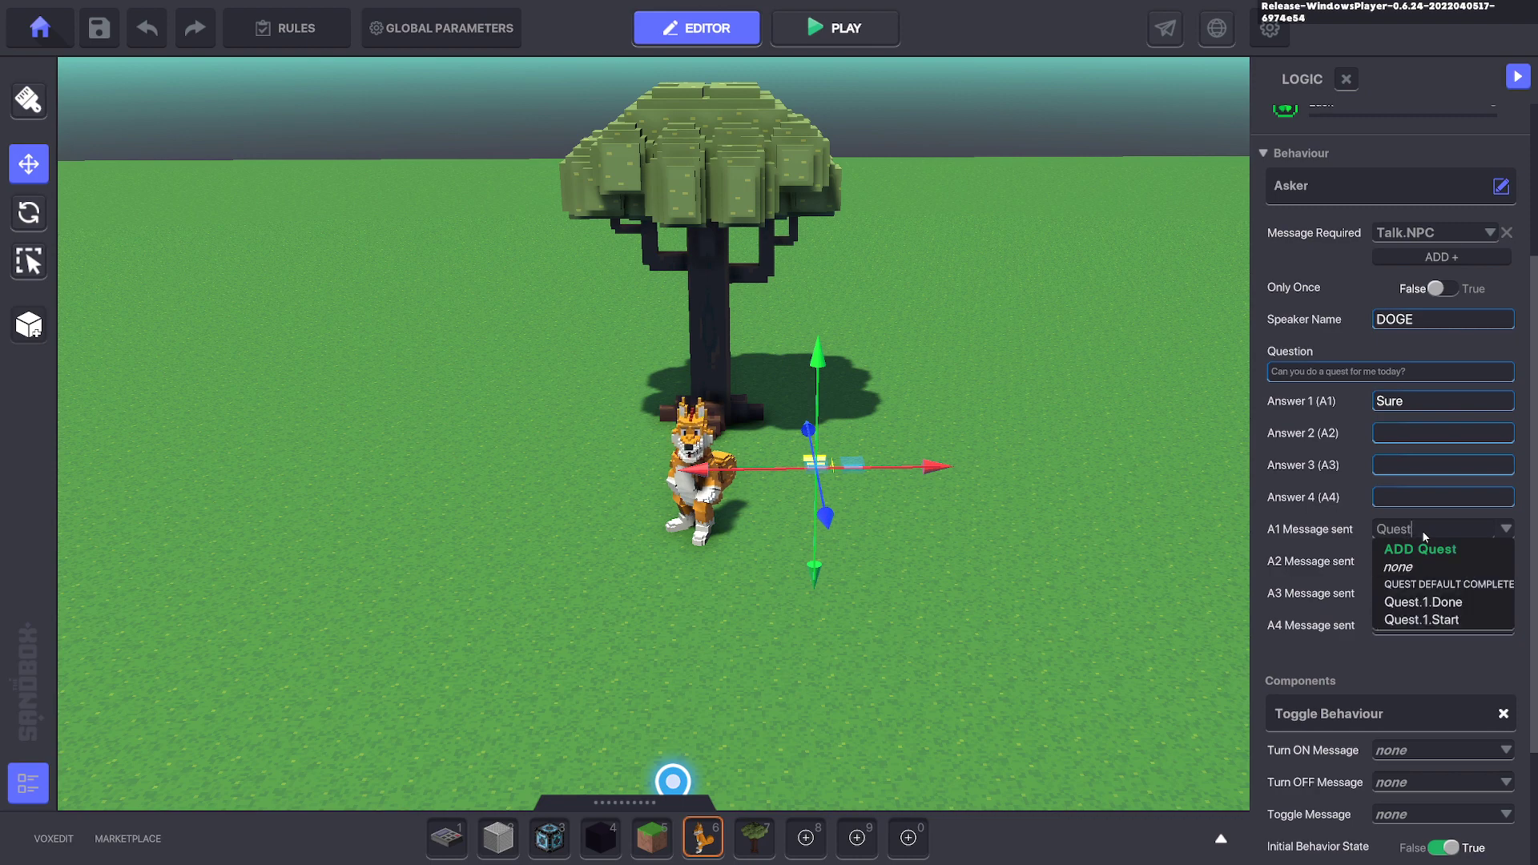
{"action": "type", "text": ".1."}
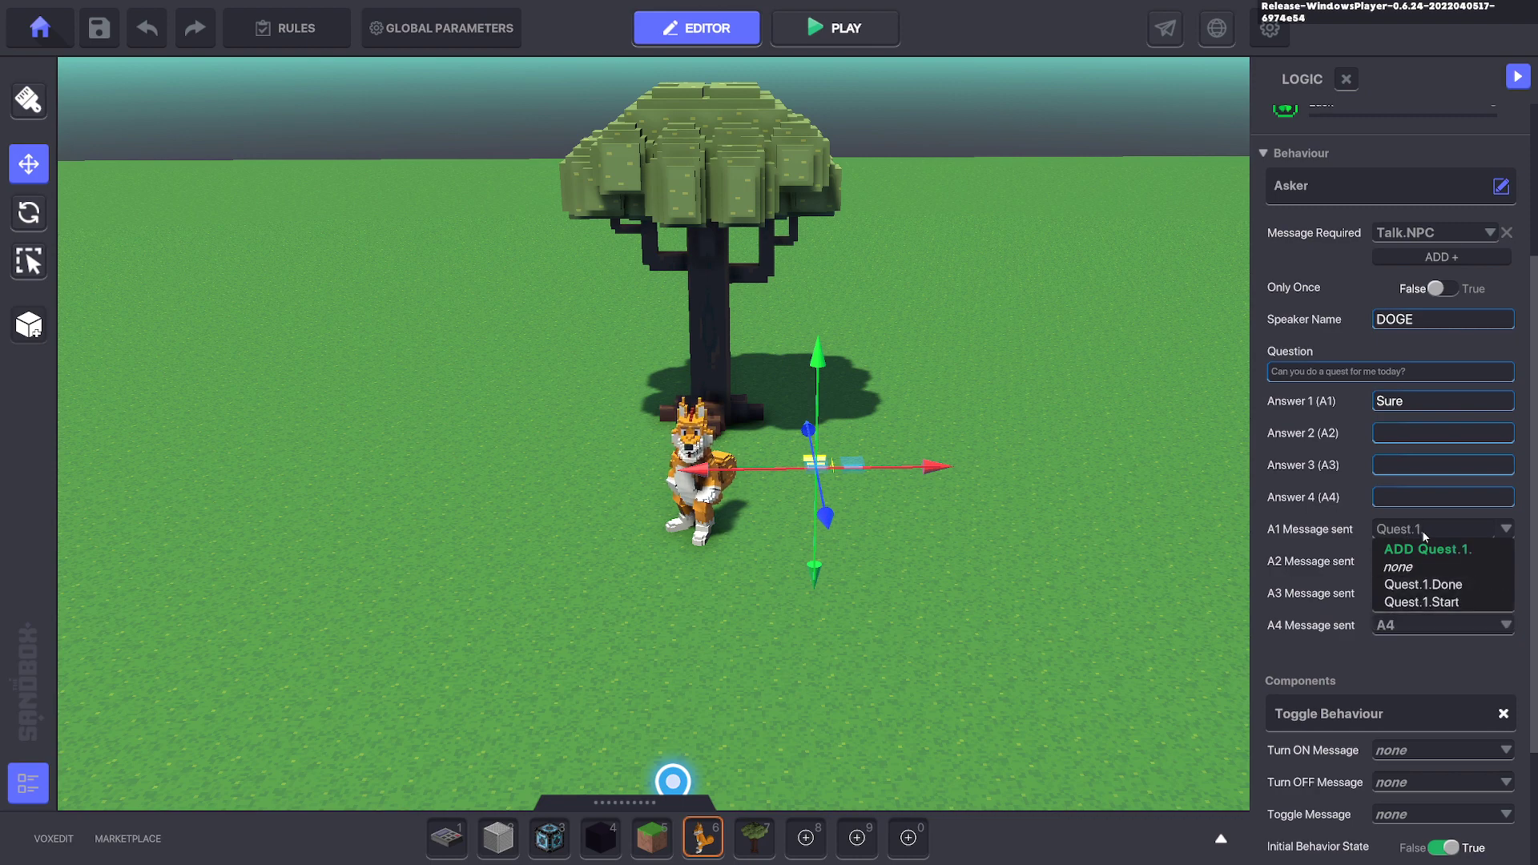
{"action": "type", "text": "info"}
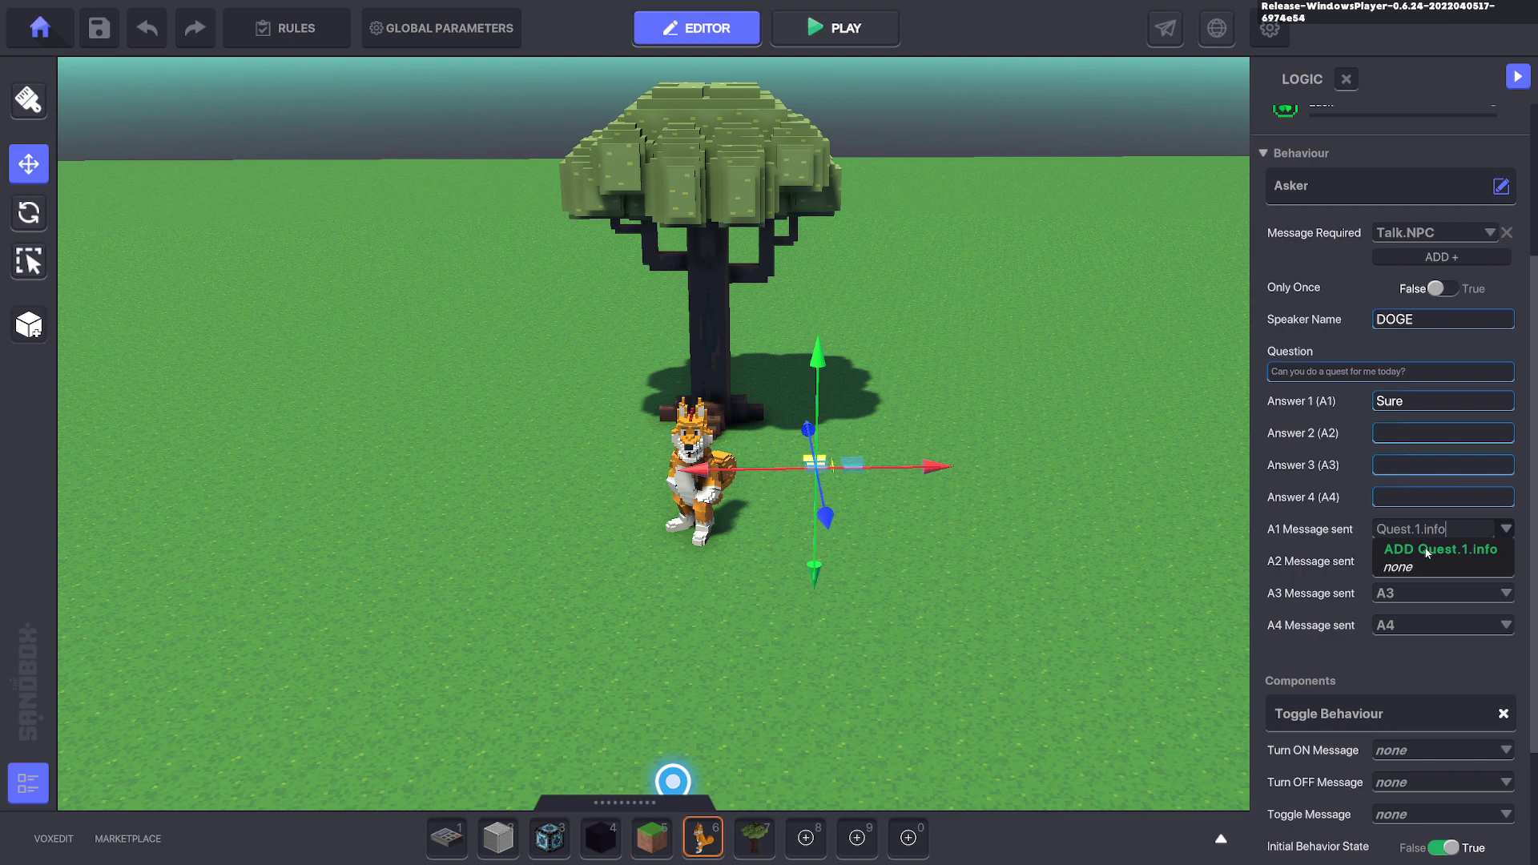
{"action": "left_click", "coordinate": [1427, 551]}
In the logic of the Asker farther from Dogejira, set the required message to Quest.1.info.
{"action": "scroll", "coordinate": [978, 468], "scroll_direction": "up", "scroll_amount": 3}
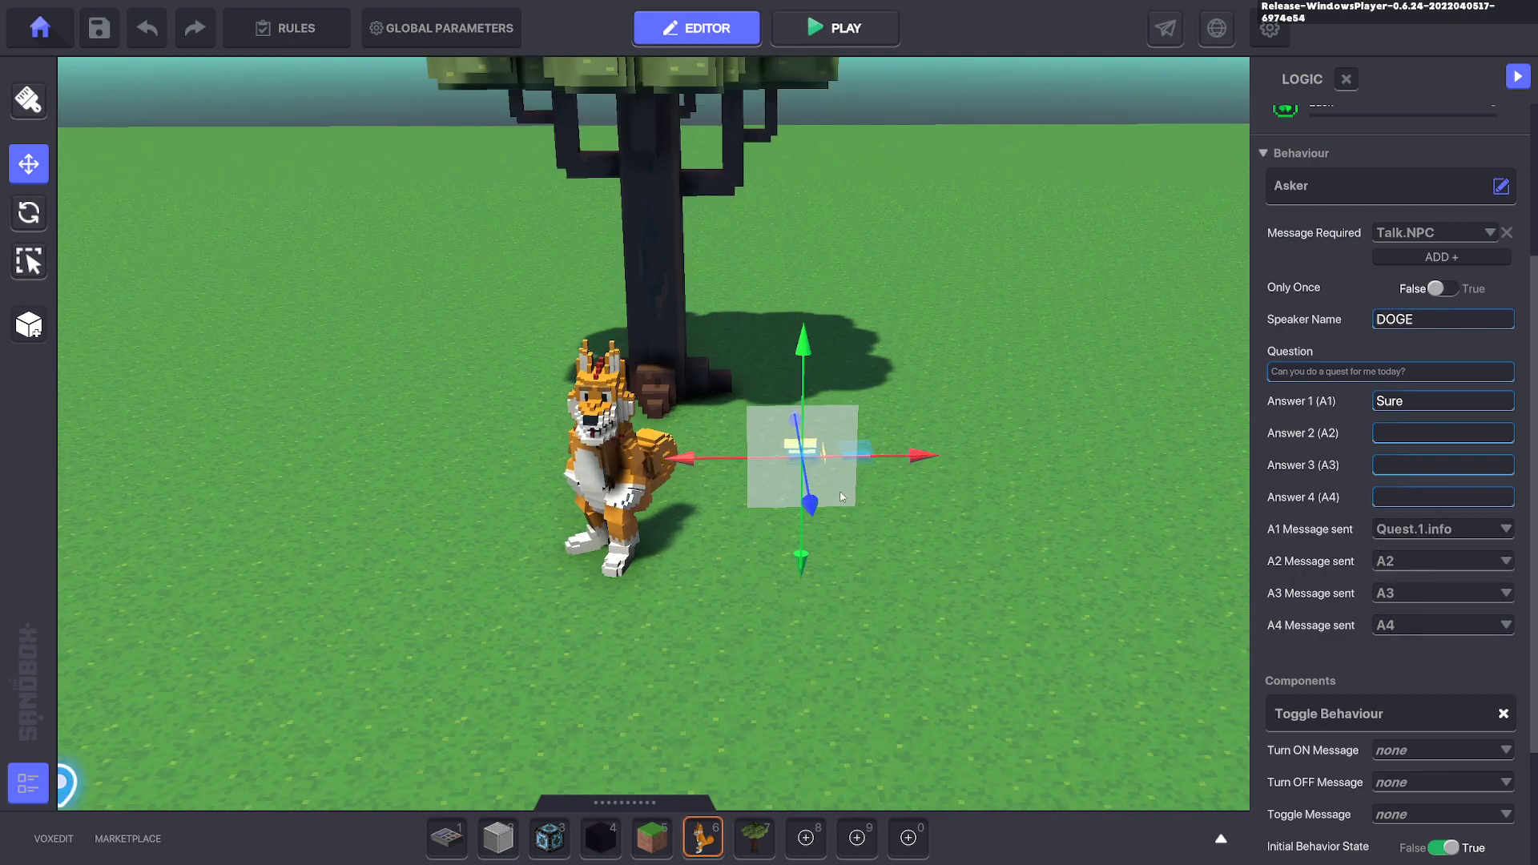
{"action": "left_click", "coordinate": [862, 446]}
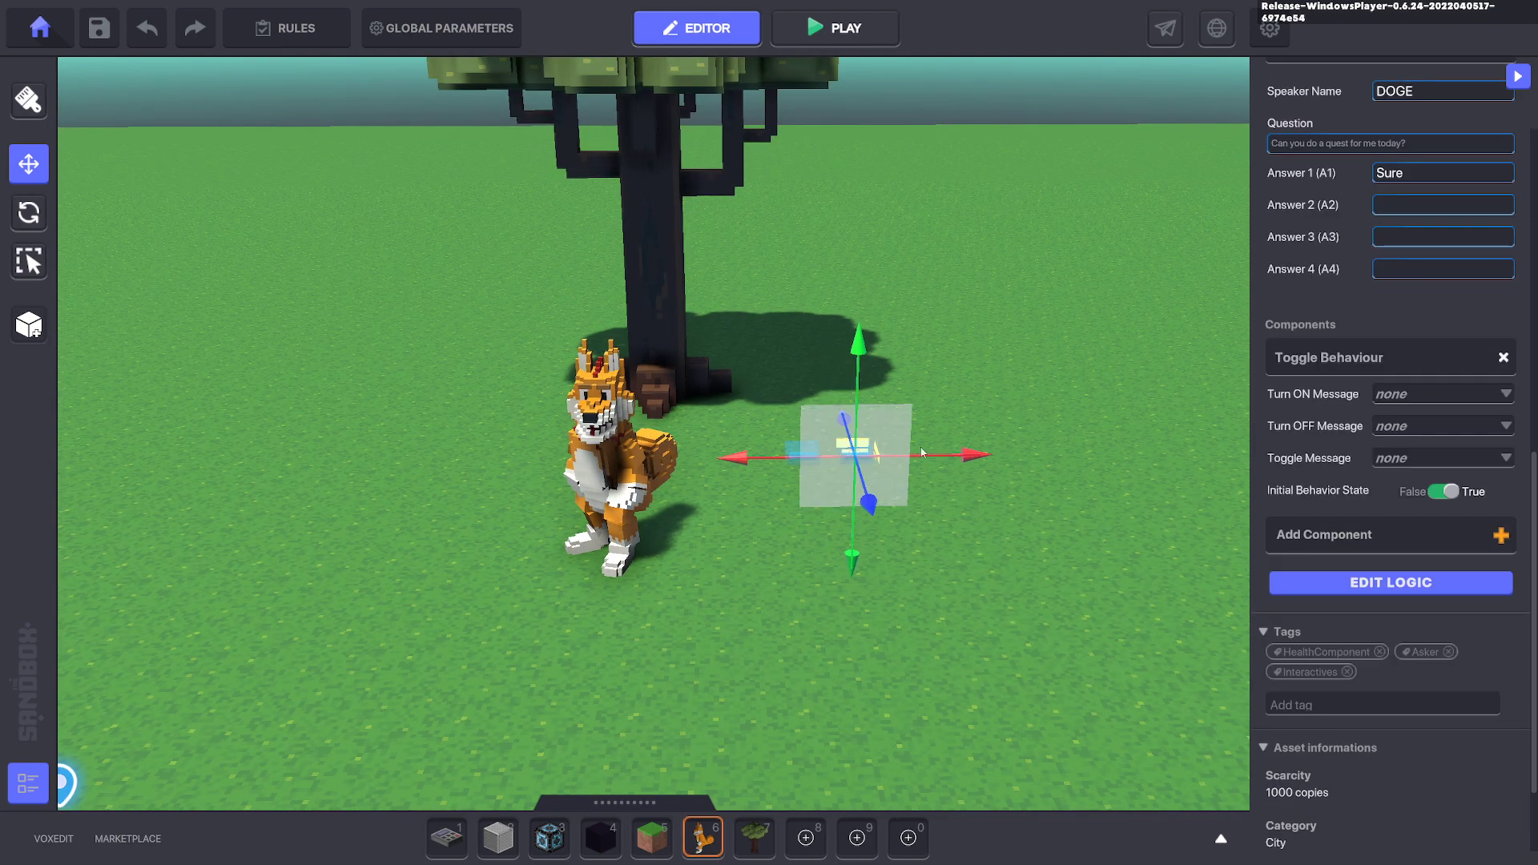
{"action": "scroll", "coordinate": [1383, 505], "scroll_direction": "up", "scroll_amount": 3}
{"action": "scroll", "coordinate": [1390, 642], "scroll_direction": "down", "scroll_amount": 1}
{"action": "left_click", "coordinate": [1388, 823]}
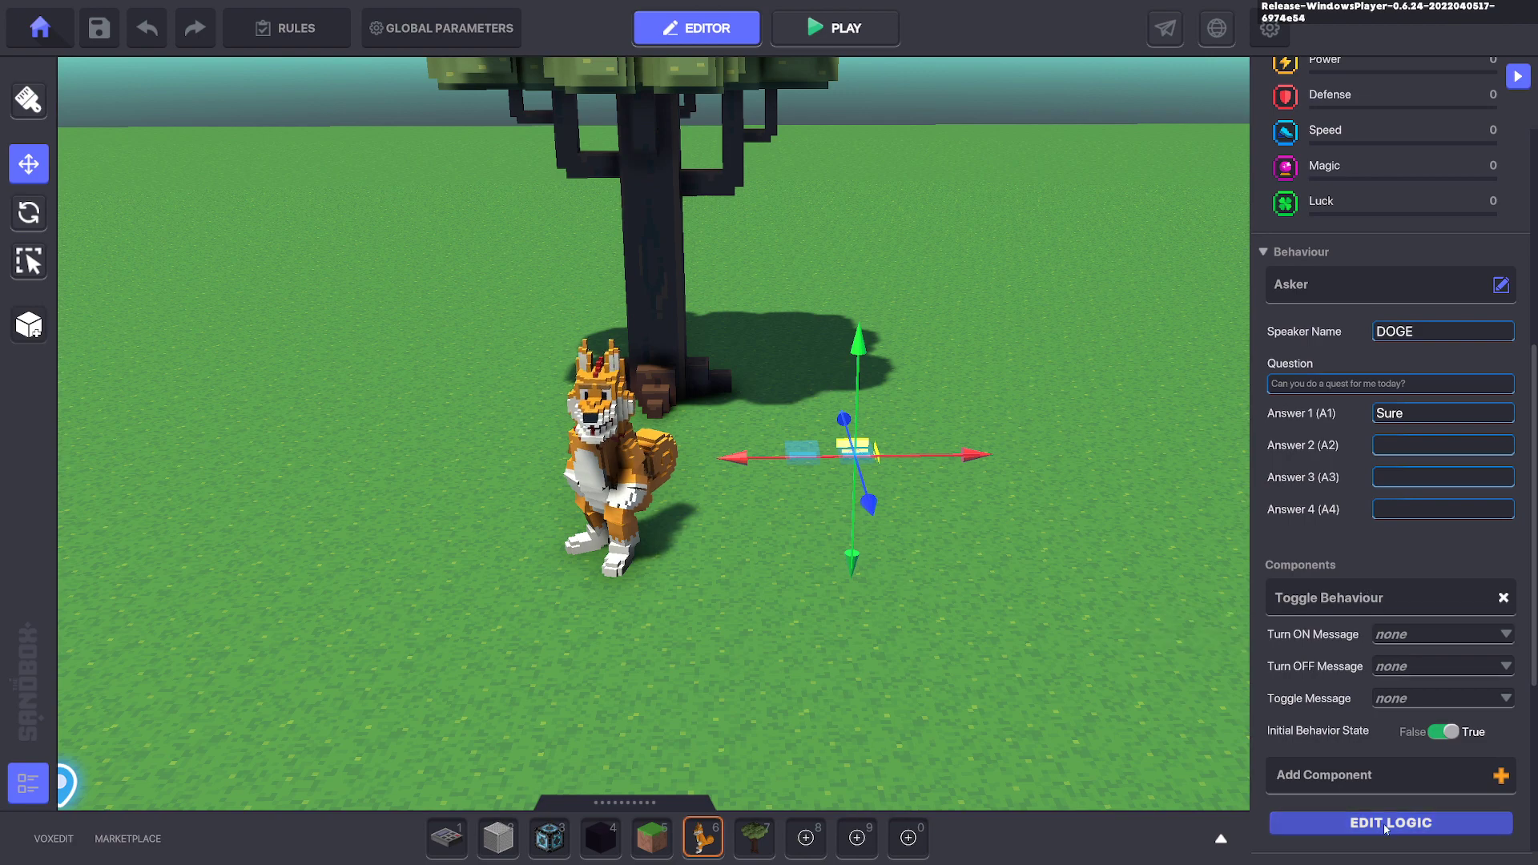
{"action": "left_click", "coordinate": [1439, 473]}
{"action": "type", "text": "Quest"}
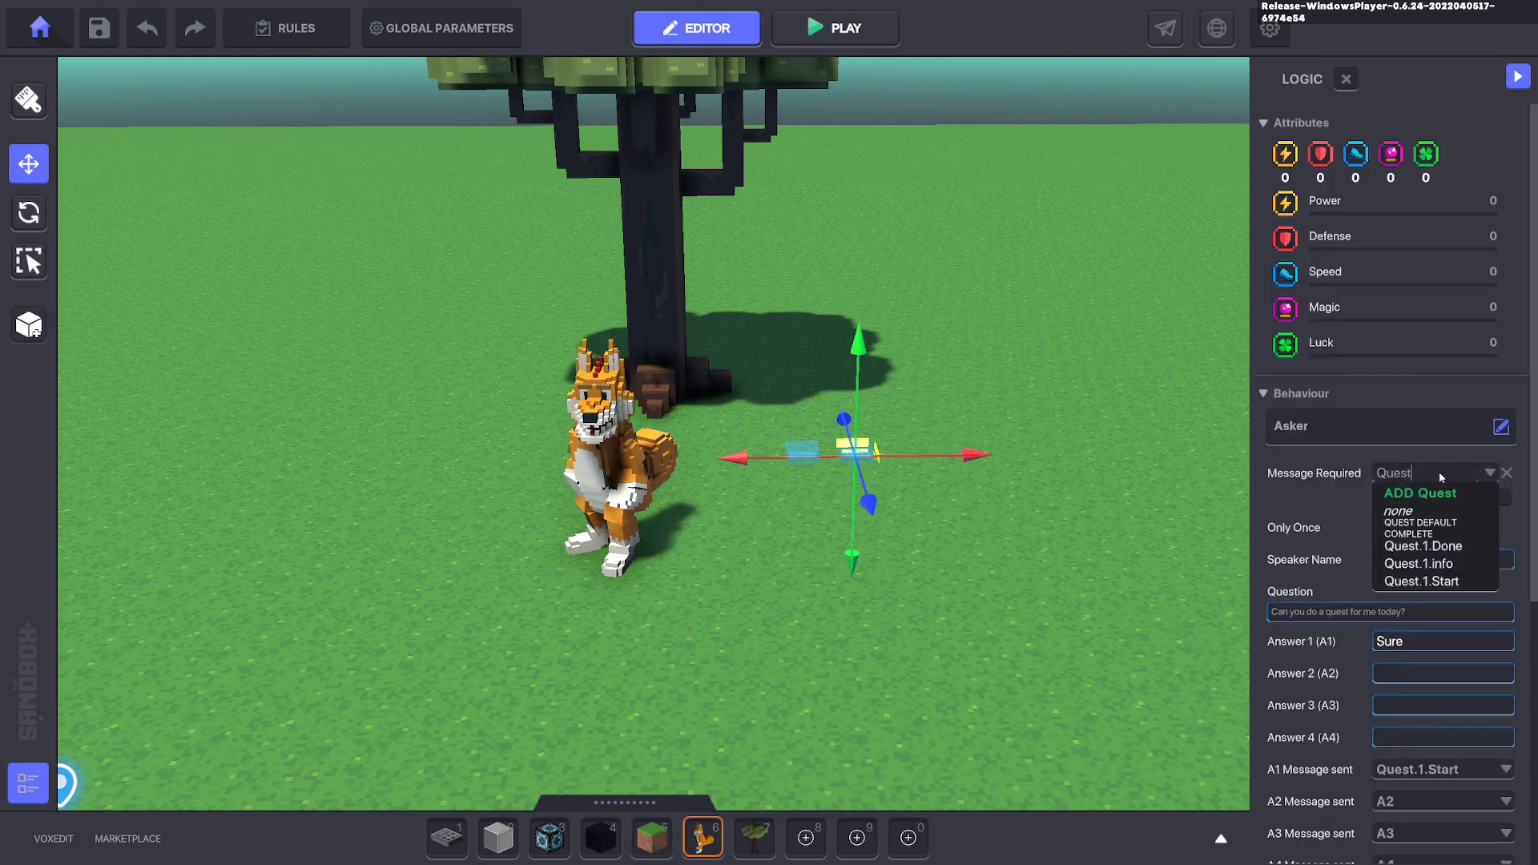
{"action": "type", "text": ".1"}
{"action": "left_click", "coordinate": [1430, 546]}
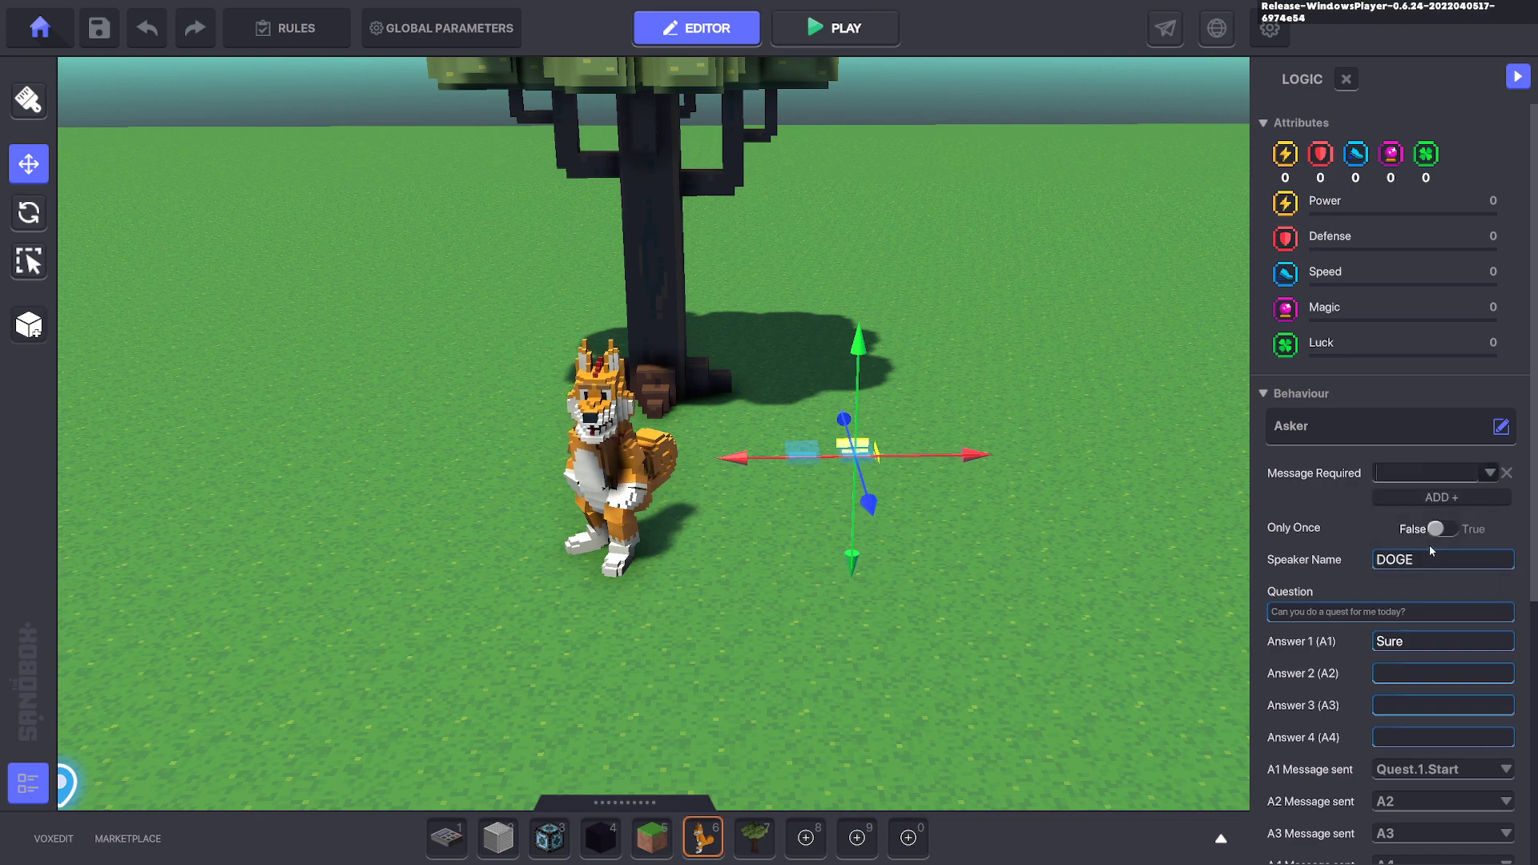
Change this Asker's question to "Go and collect my eggs around the map." and its first answer to "OK".
{"action": "scroll", "coordinate": [1431, 550], "scroll_direction": "down", "scroll_amount": 3}
{"action": "key", "text": "ctrl+a"}
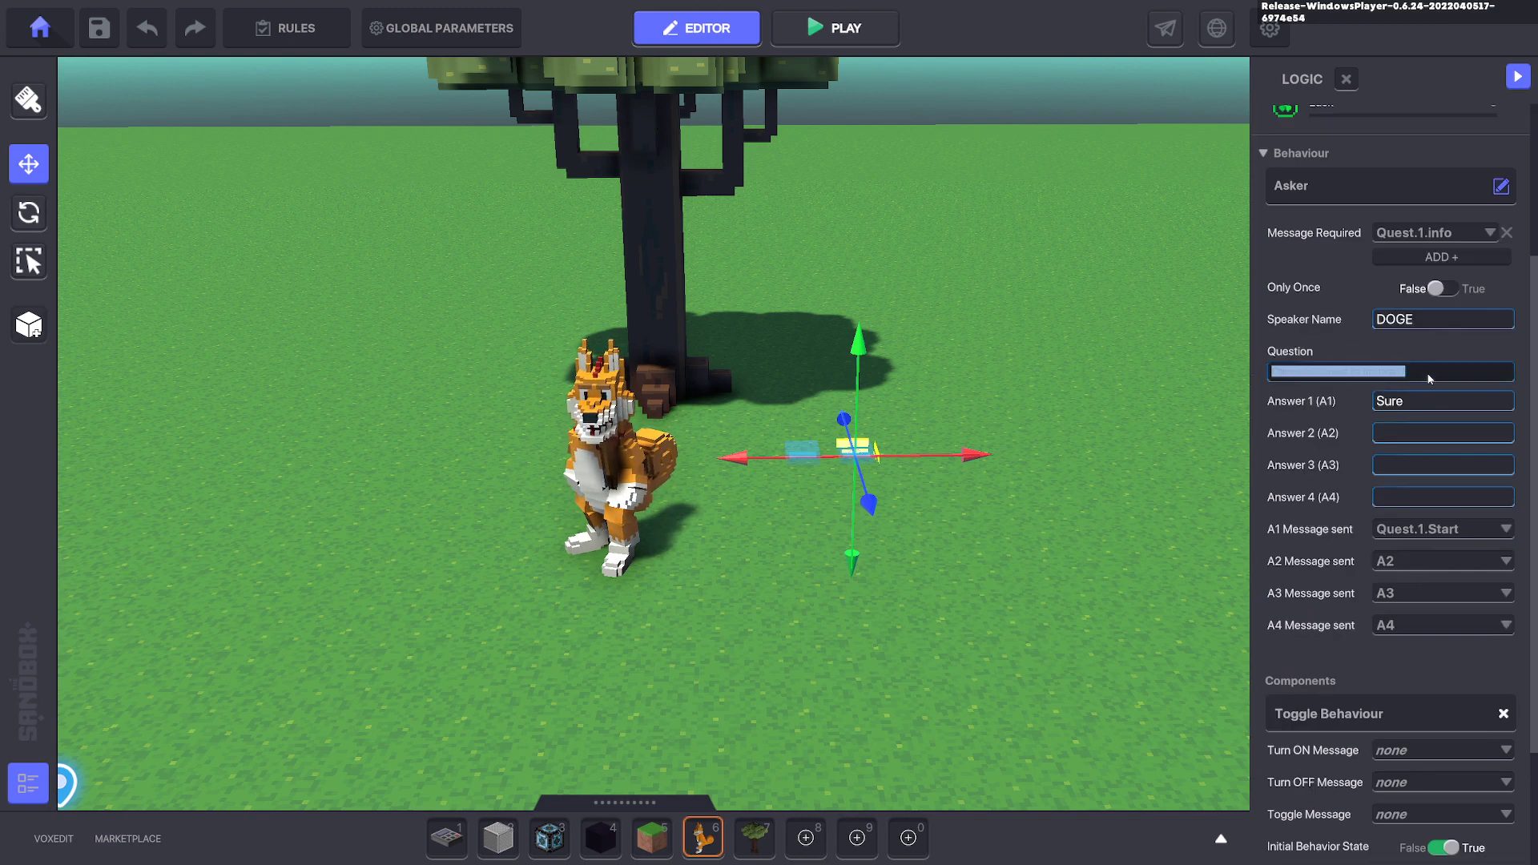
{"action": "type", "text": "Go and collect my eggs around the map."}
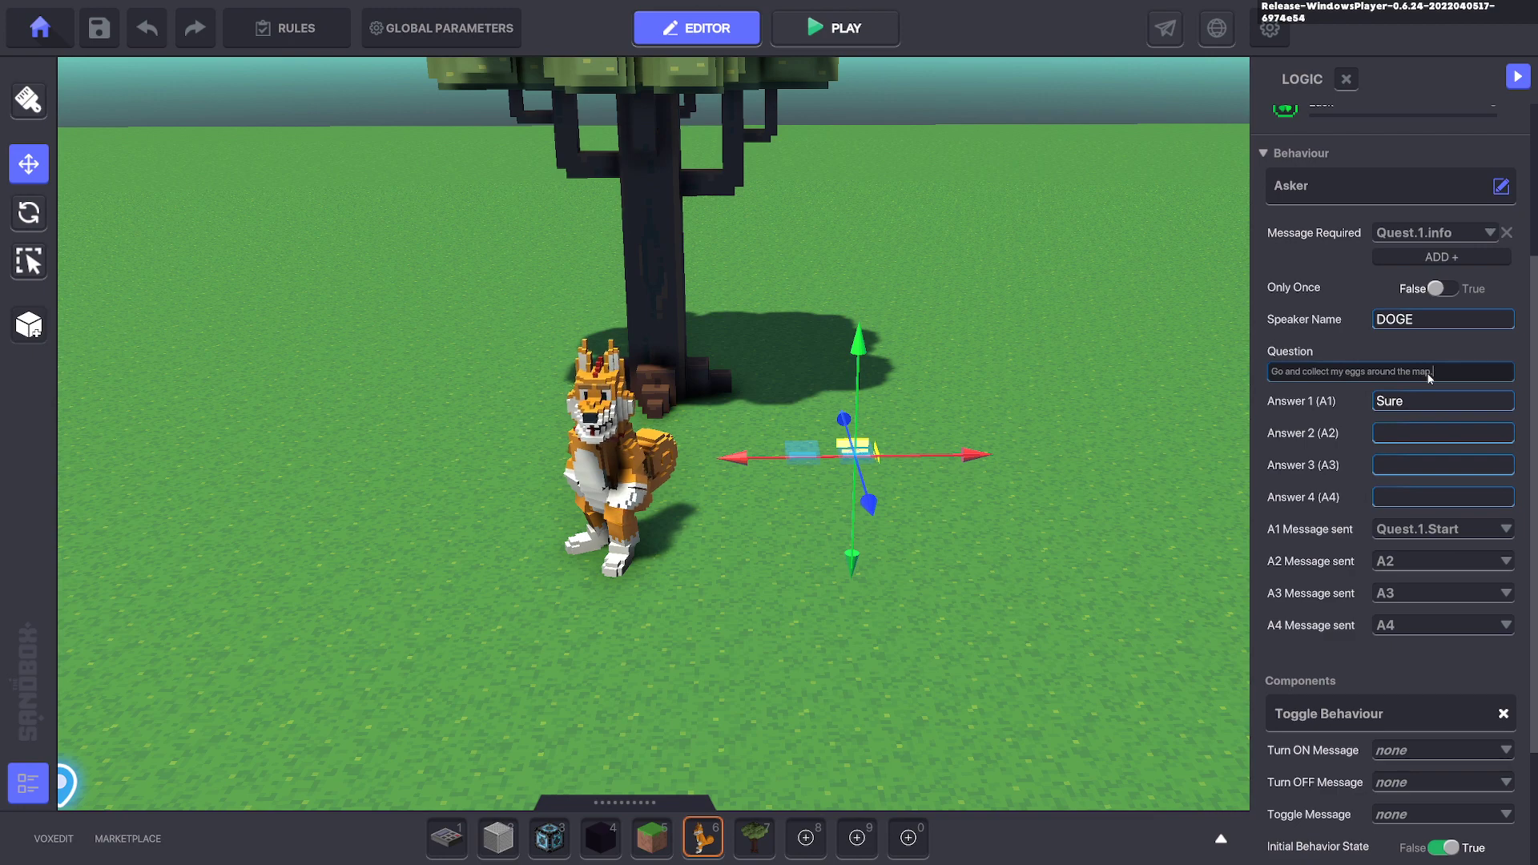
{"action": "left_click", "coordinate": [1414, 406]}
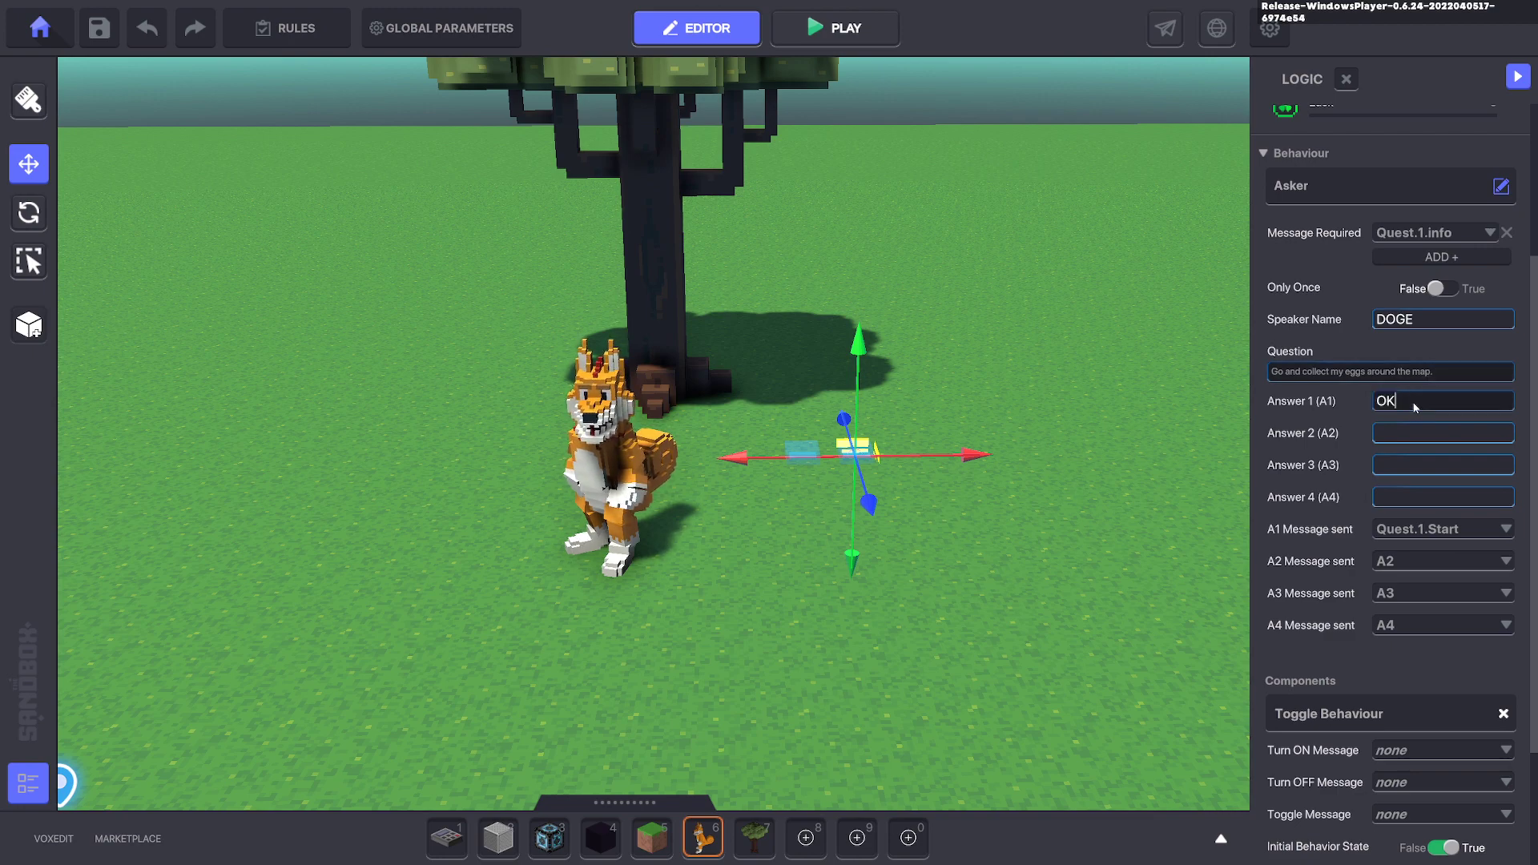
Review both Askers' logic to check how their required and A1 messages chain from Talk.NPC to the quest start.
{"action": "left_click", "coordinate": [837, 429]}
{"action": "left_click", "coordinate": [798, 450]}
{"action": "scroll", "coordinate": [1352, 575], "scroll_direction": "down", "scroll_amount": 2}
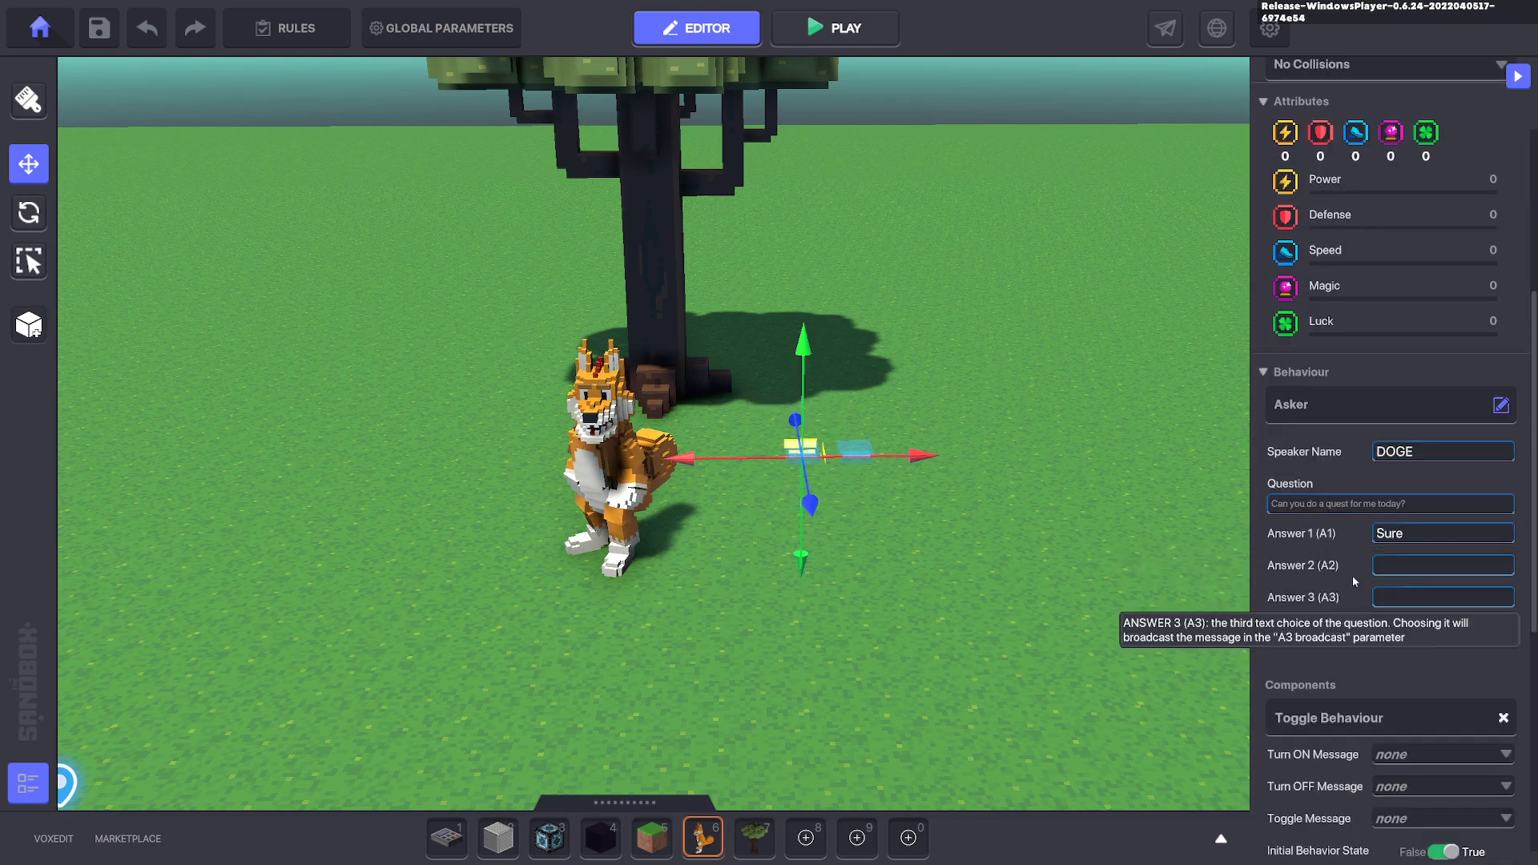
{"action": "scroll", "coordinate": [1406, 608], "scroll_direction": "down", "scroll_amount": 5}
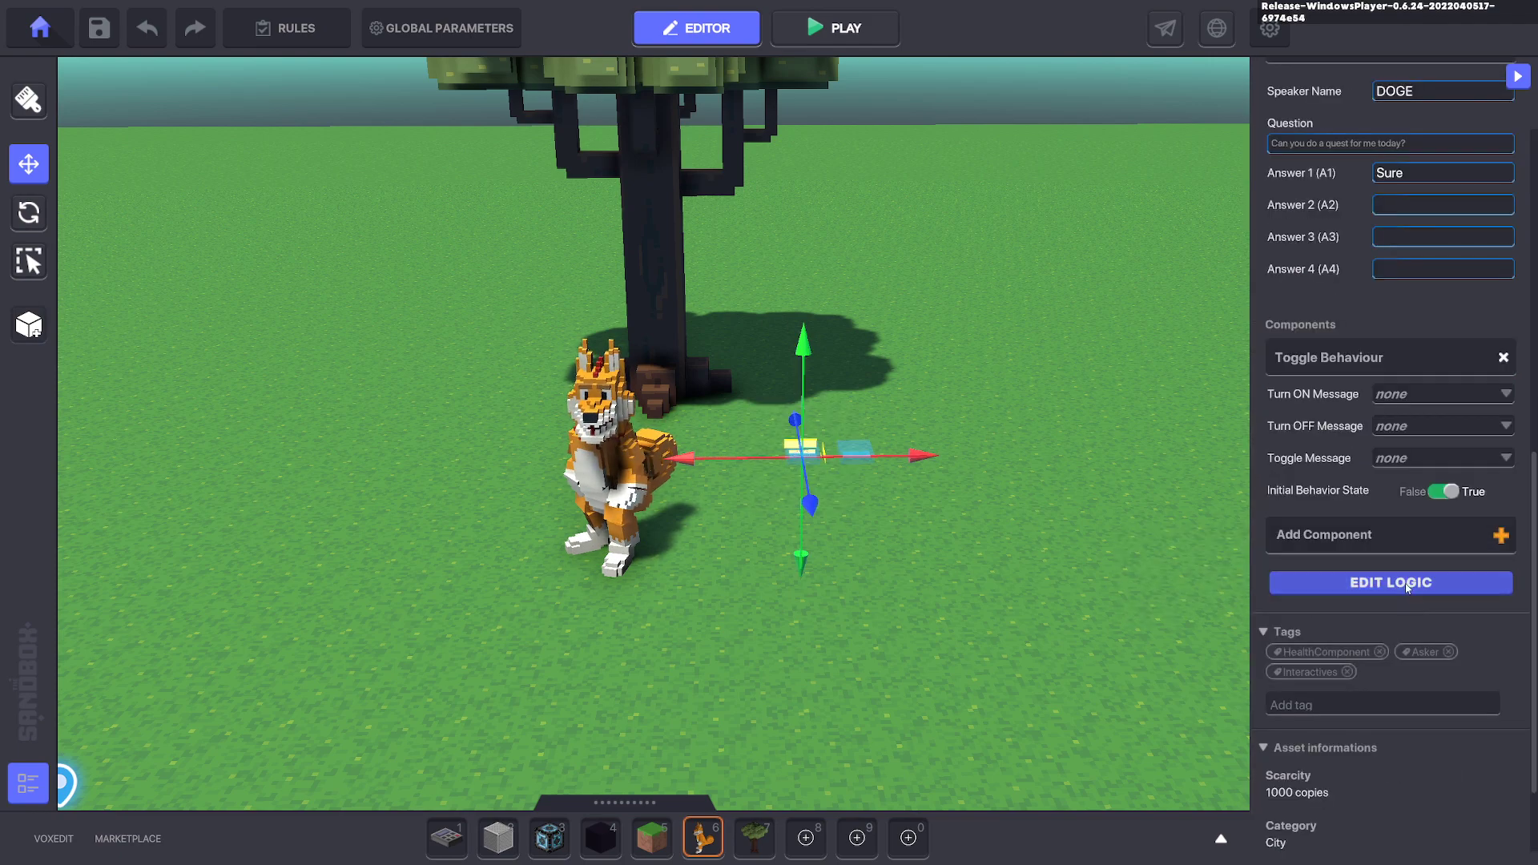
{"action": "left_click", "coordinate": [1403, 581]}
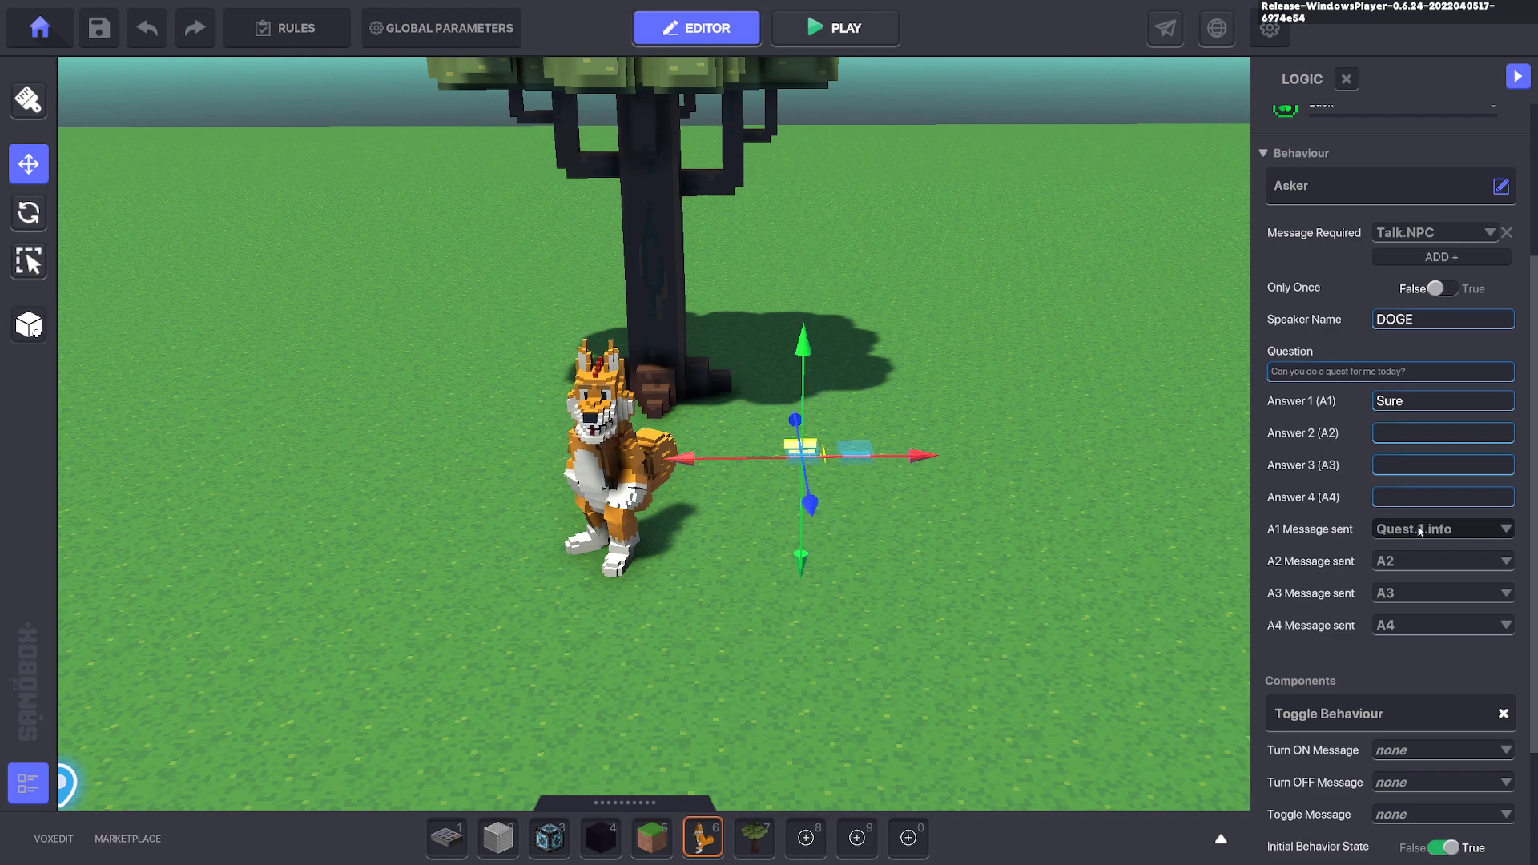
{"action": "scroll", "coordinate": [929, 388], "scroll_direction": "up", "scroll_amount": 2}
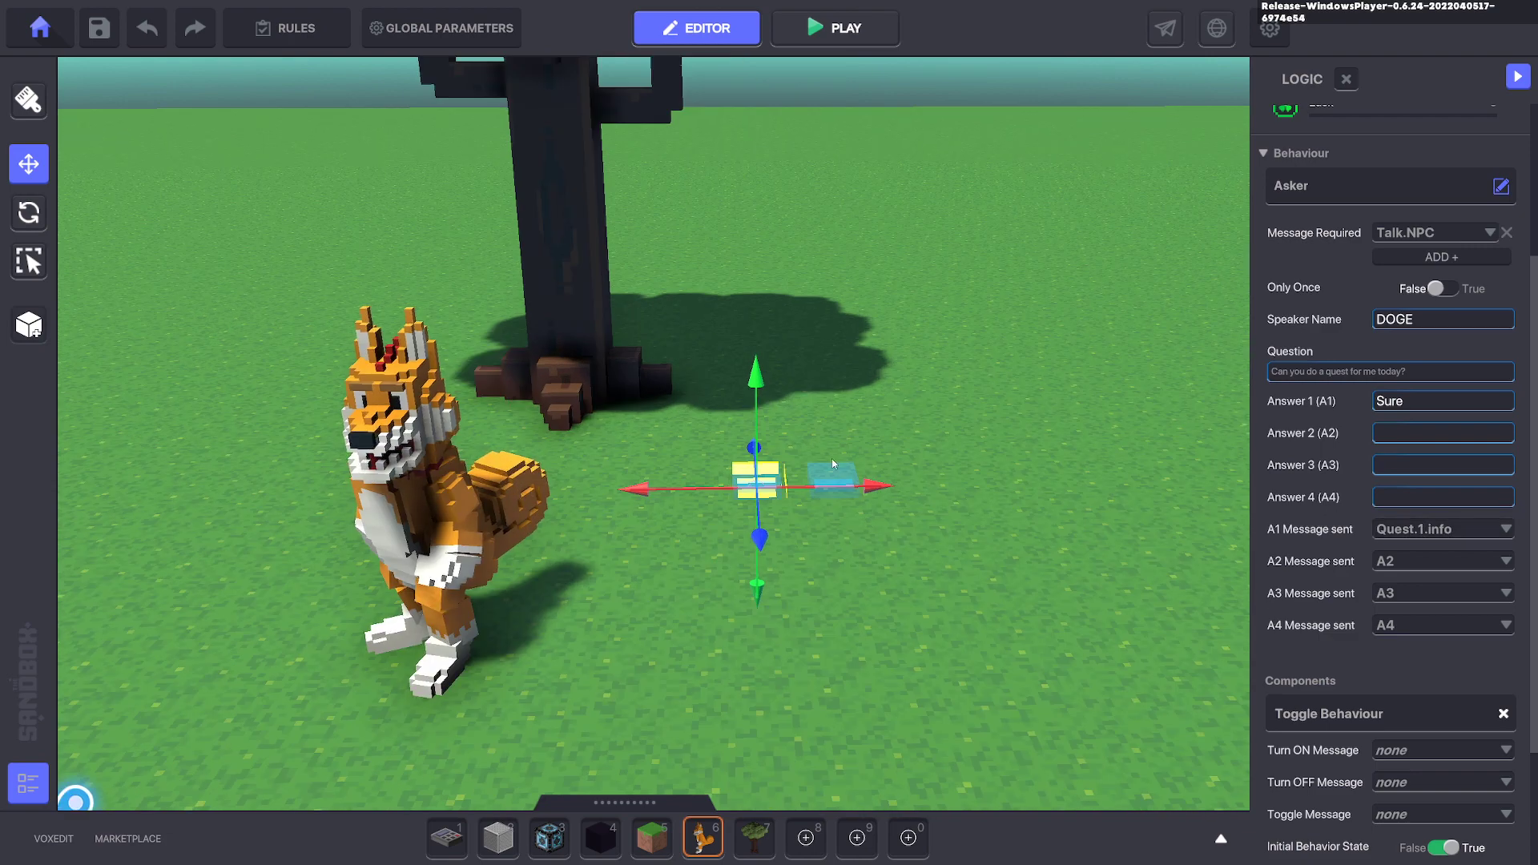
{"action": "left_click", "coordinate": [835, 468]}
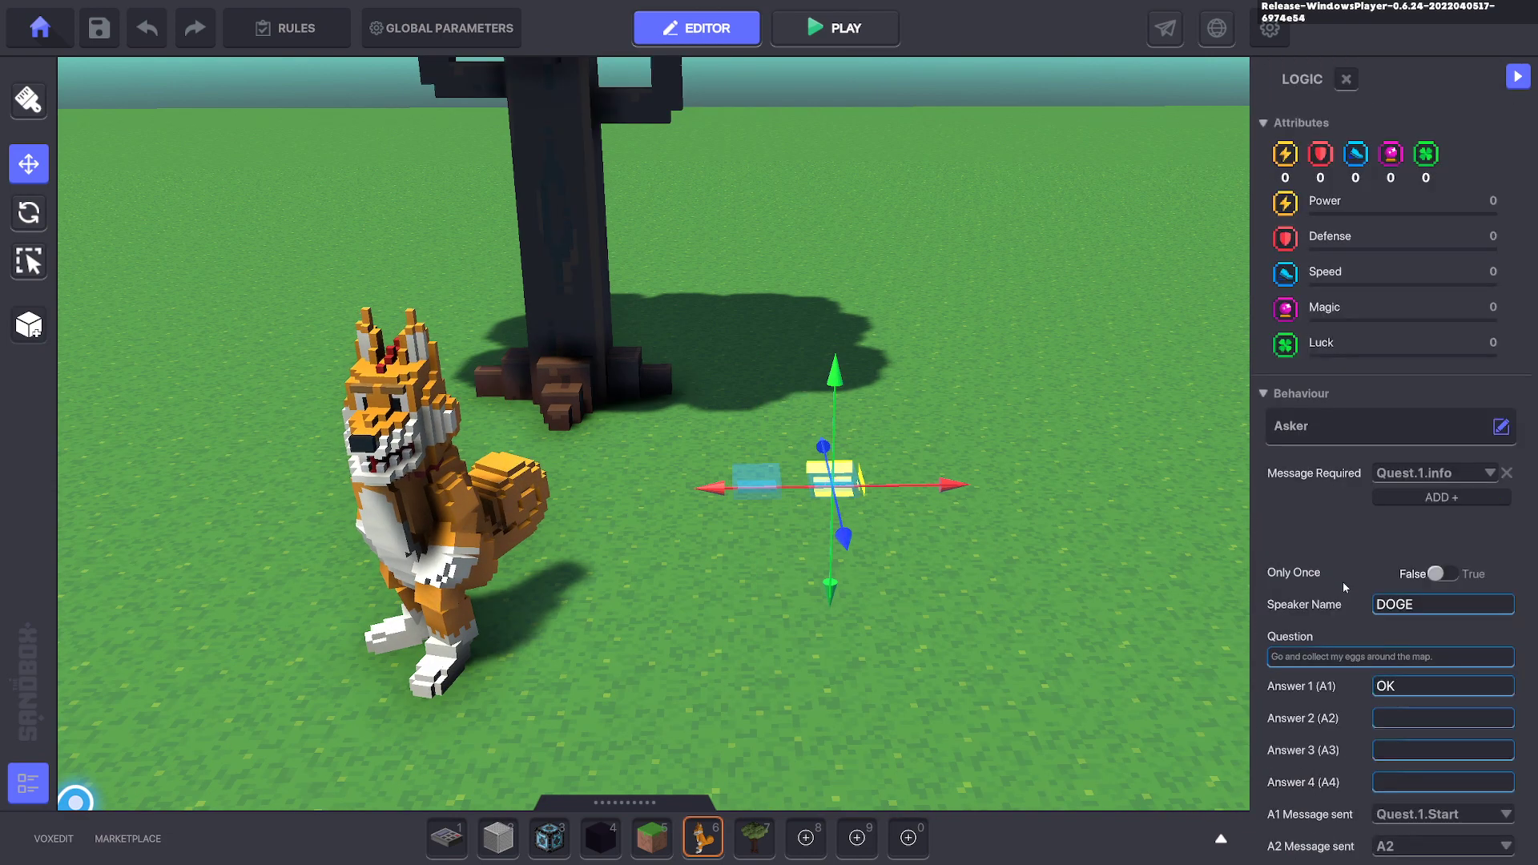
{"action": "scroll", "coordinate": [1345, 560], "scroll_direction": "down", "scroll_amount": 5}
{"action": "scroll", "coordinate": [1398, 169], "scroll_direction": "up", "scroll_amount": 3}
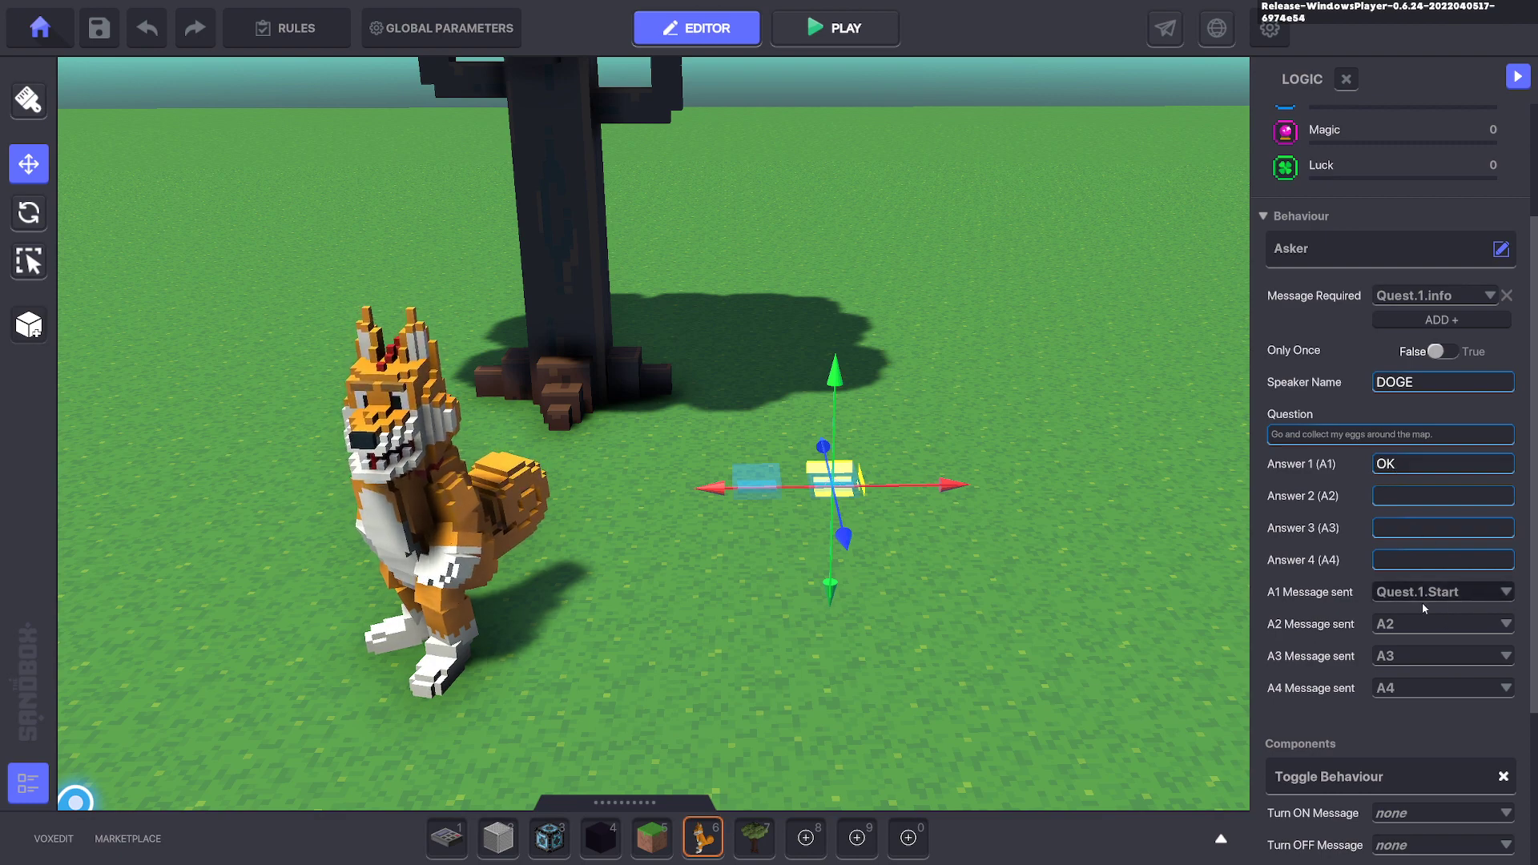
{"action": "scroll", "coordinate": [1367, 560], "scroll_direction": "down", "scroll_amount": 3}
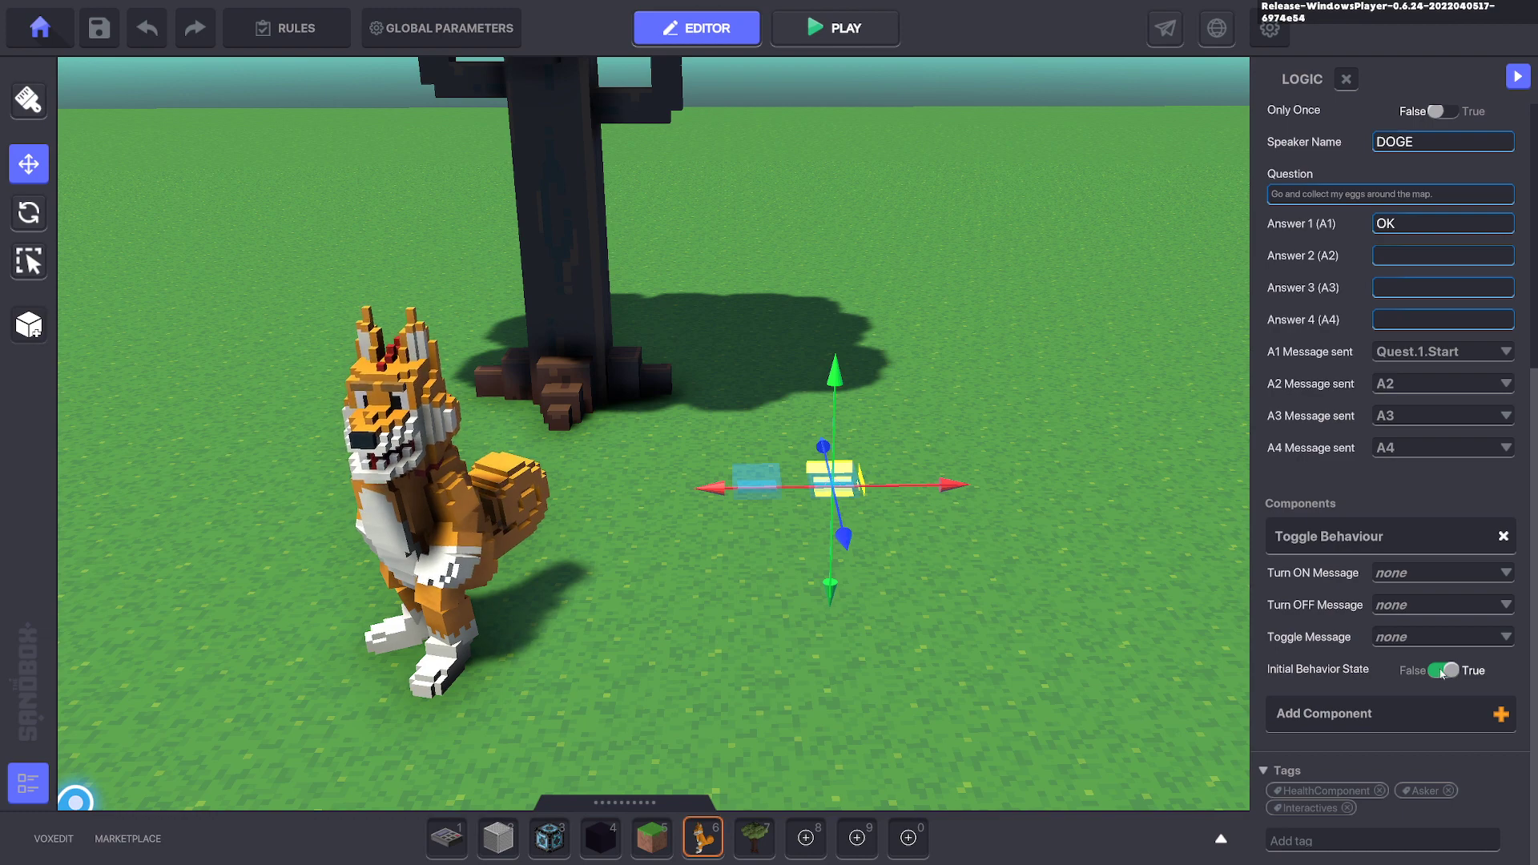
Play-test the quest by talking to Dogejira, answering Sure and OK, walking around with the objective active, and returning to the editor.
{"action": "left_click", "coordinate": [1069, 479]}
{"action": "key", "text": "ctrl+p"}
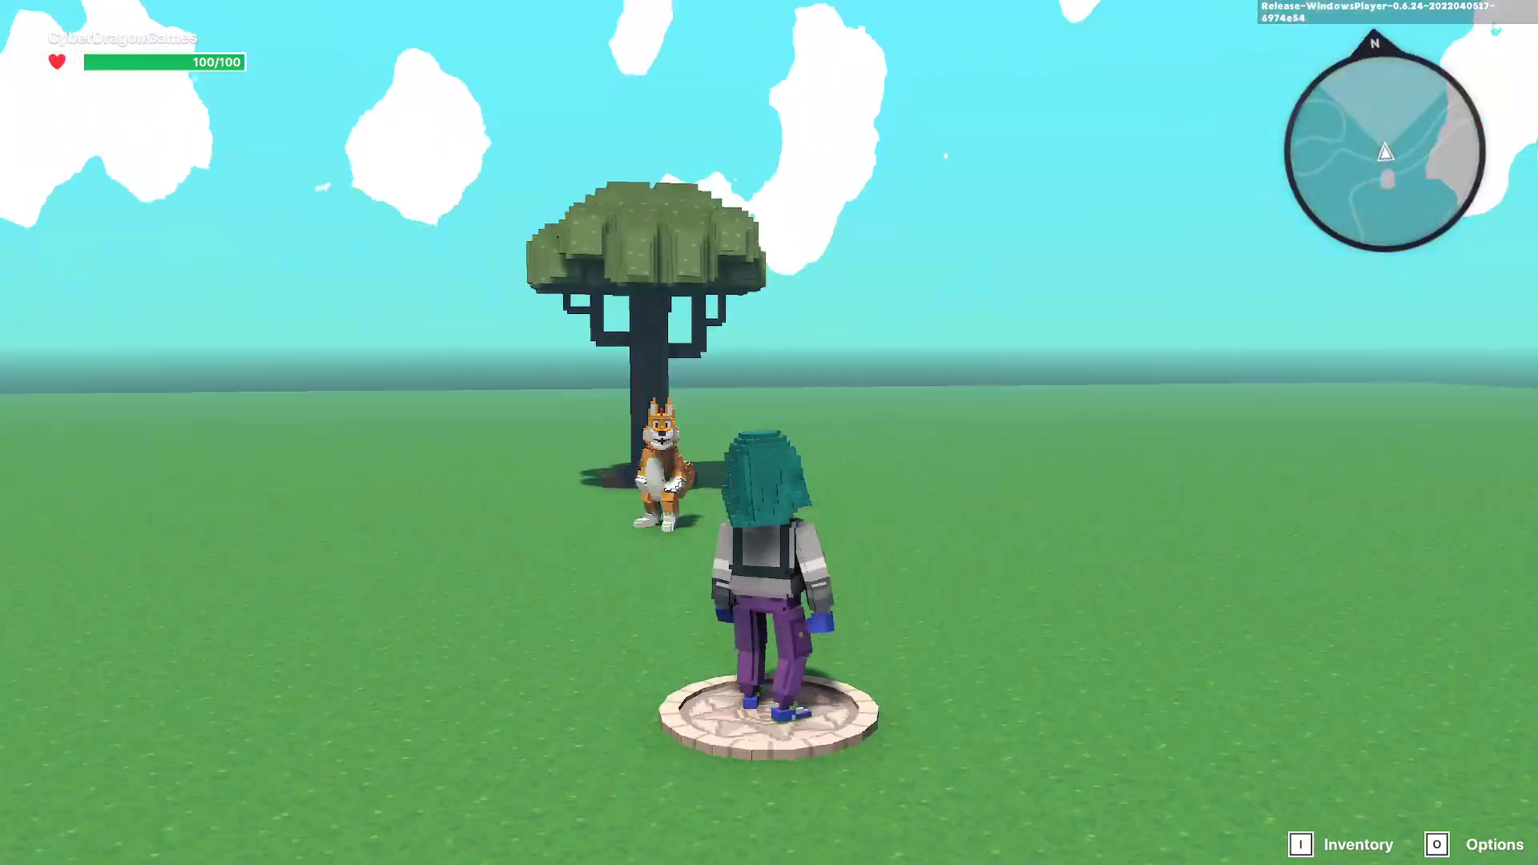
{"action": "key", "text": "w"}
{"action": "key", "text": "e"}
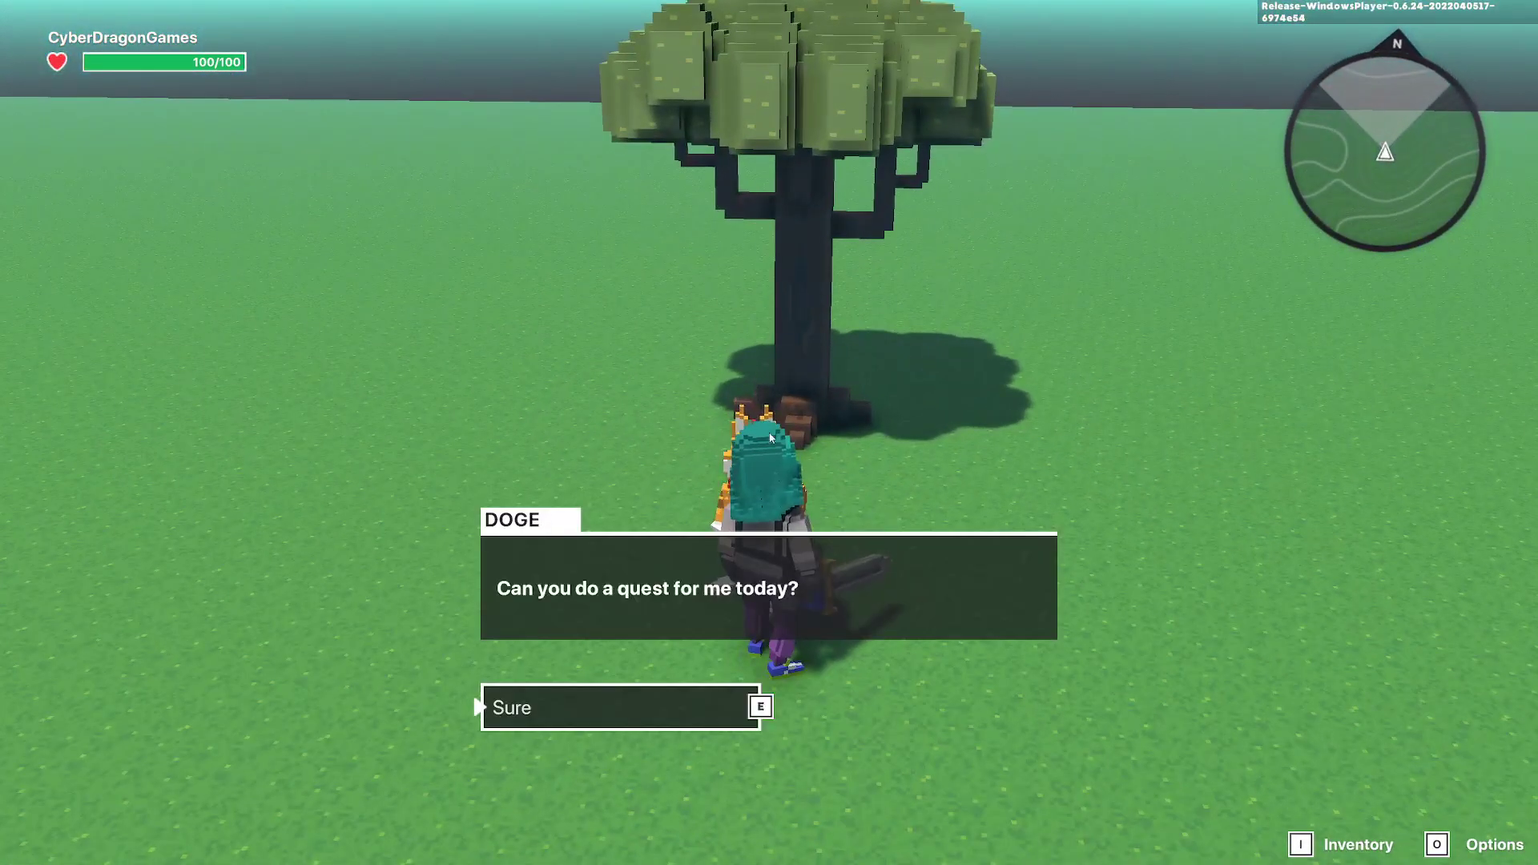
{"action": "left_click", "coordinate": [628, 705]}
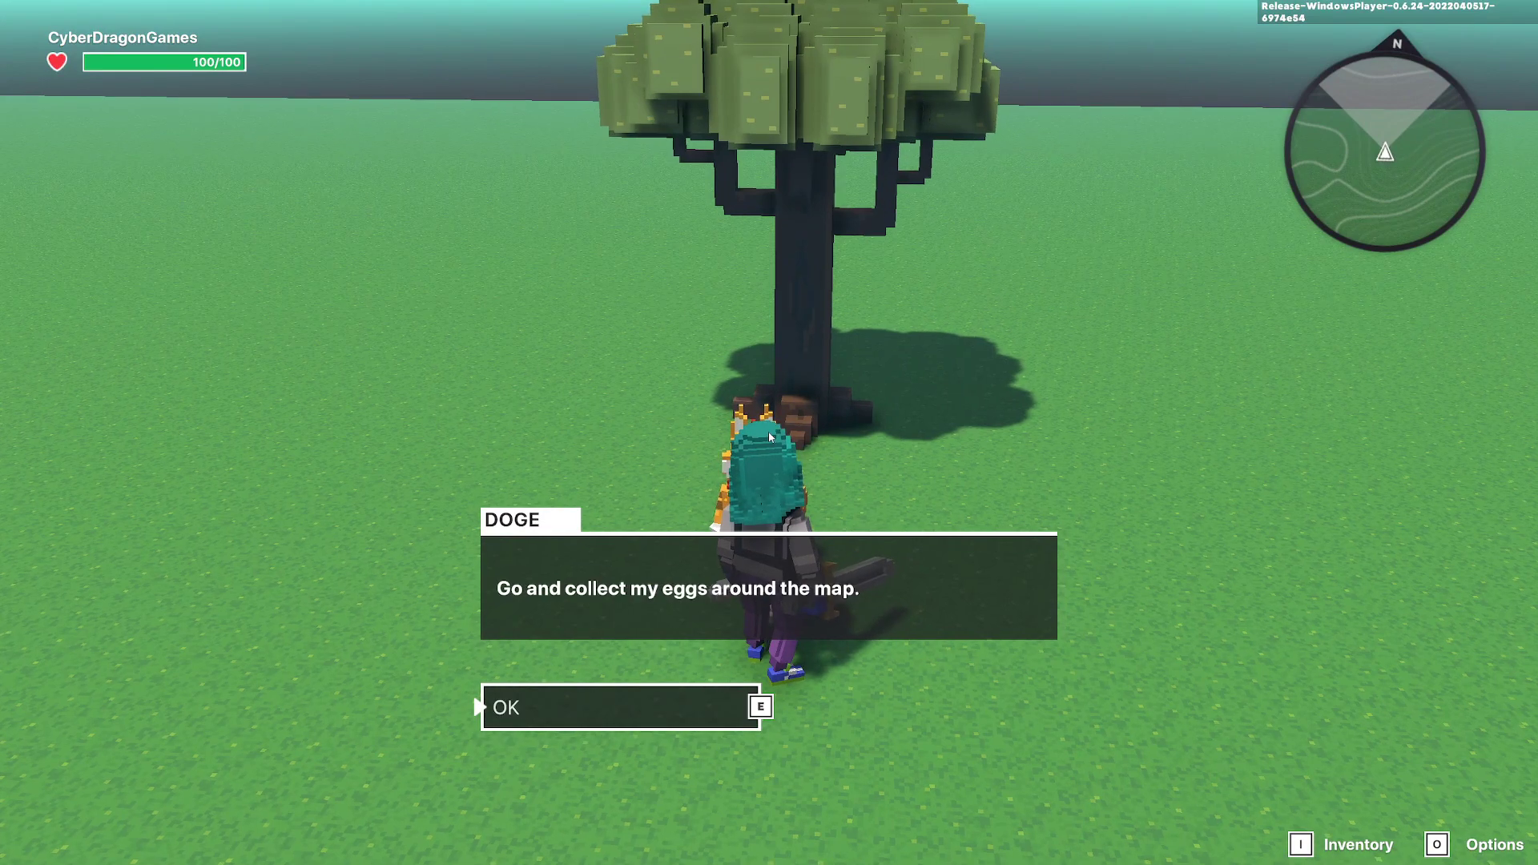
{"action": "key", "text": "e"}
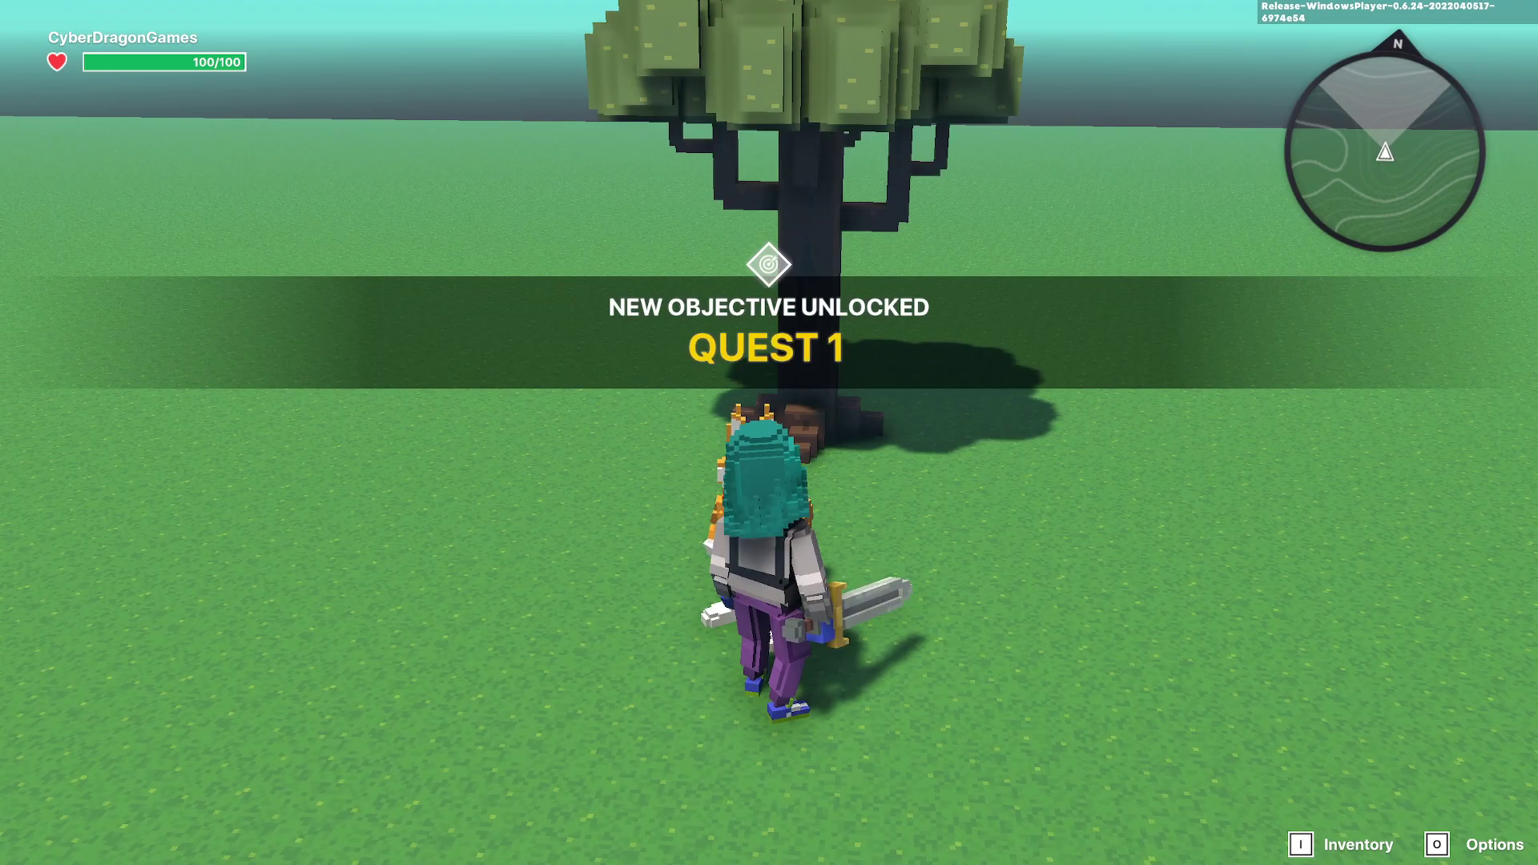
{"action": "key", "text": "s"}
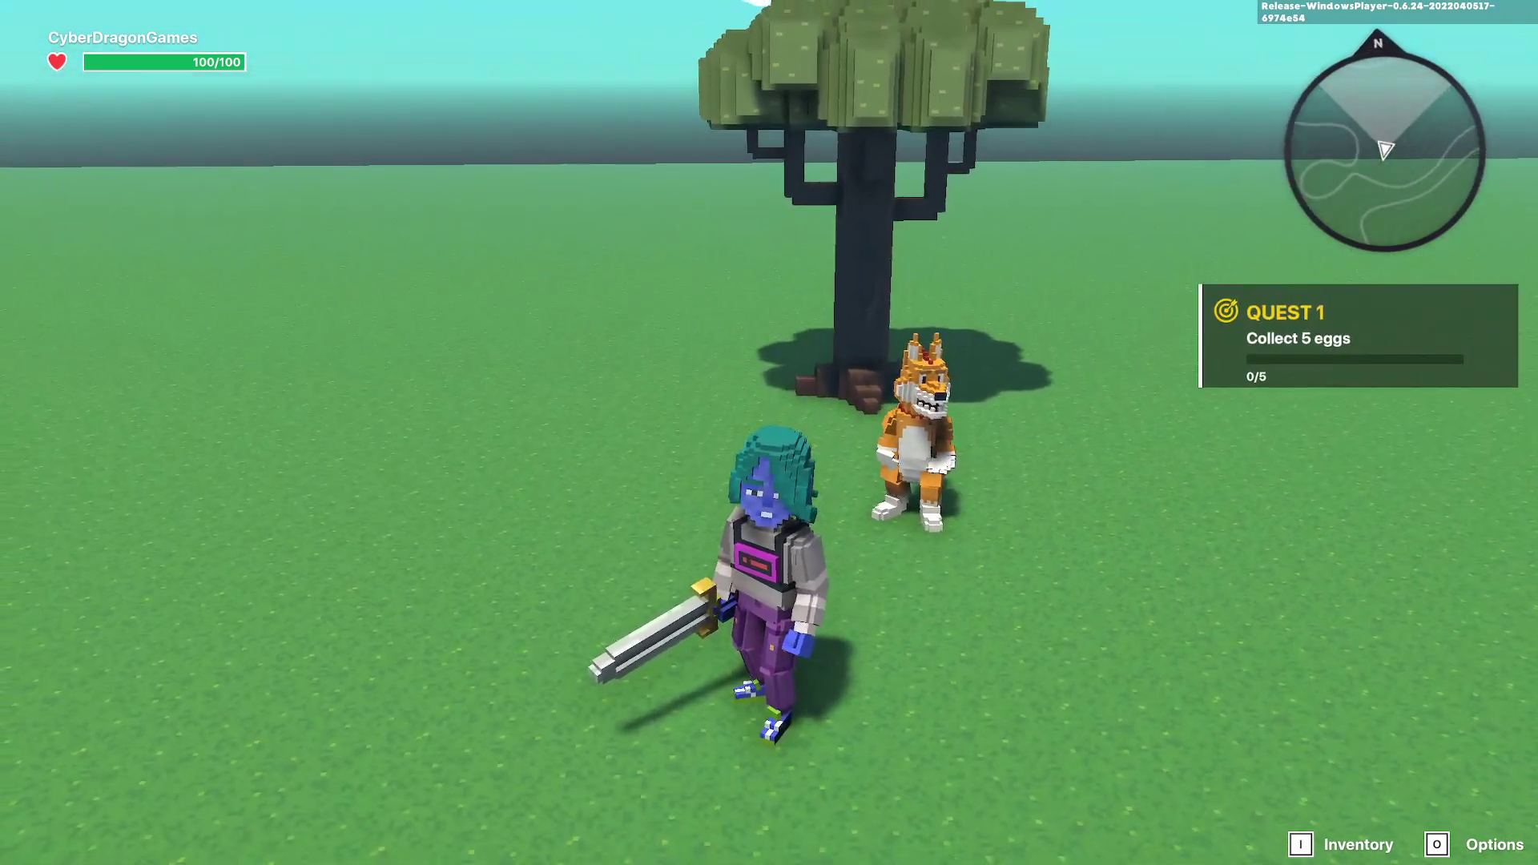
{"action": "key", "text": "w"}
{"action": "key", "text": "w"}
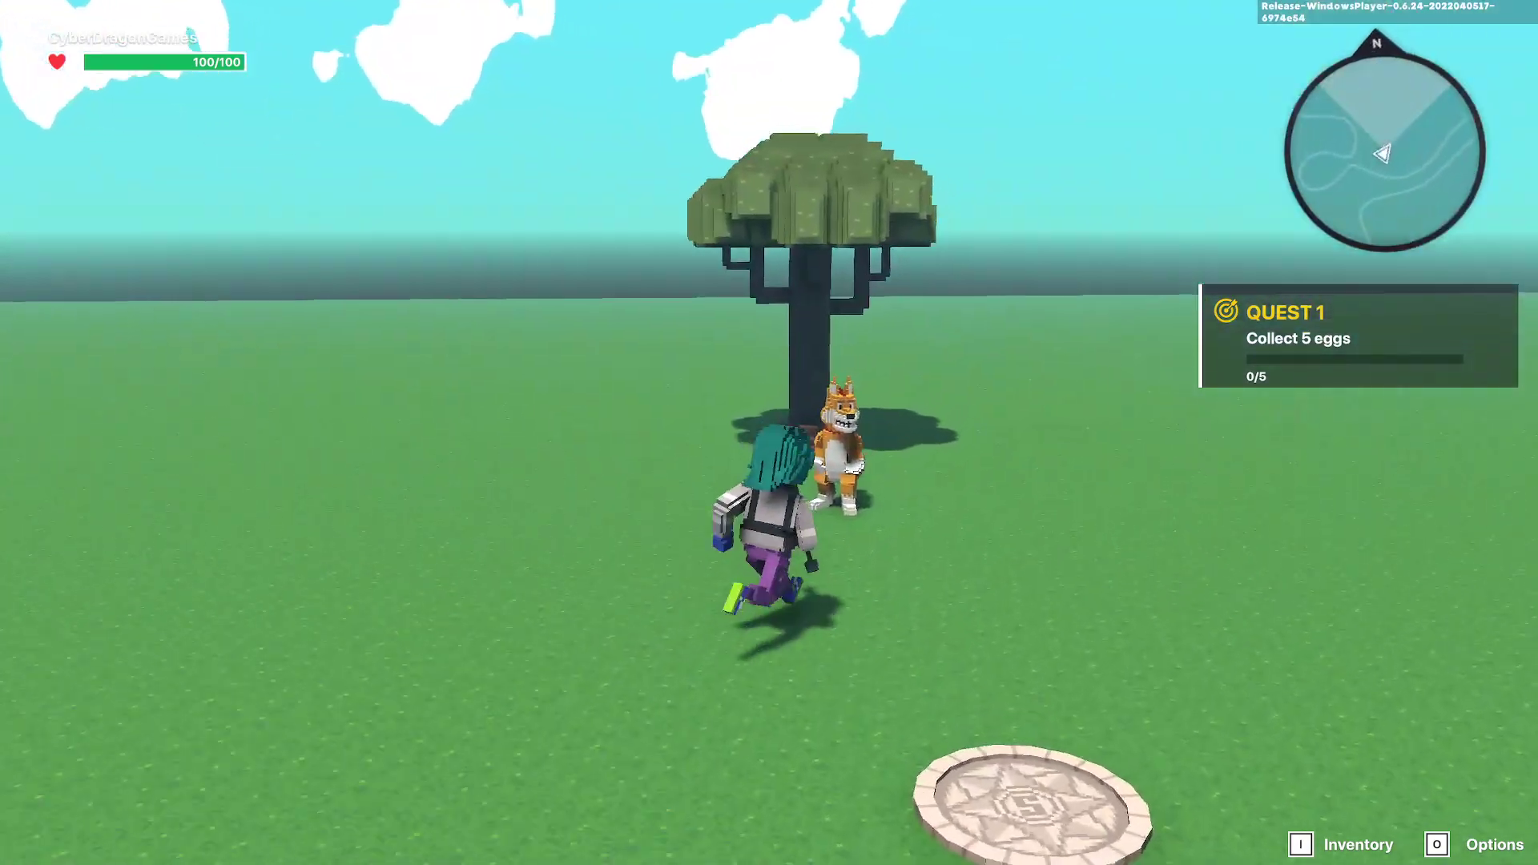
{"action": "key", "text": "d"}
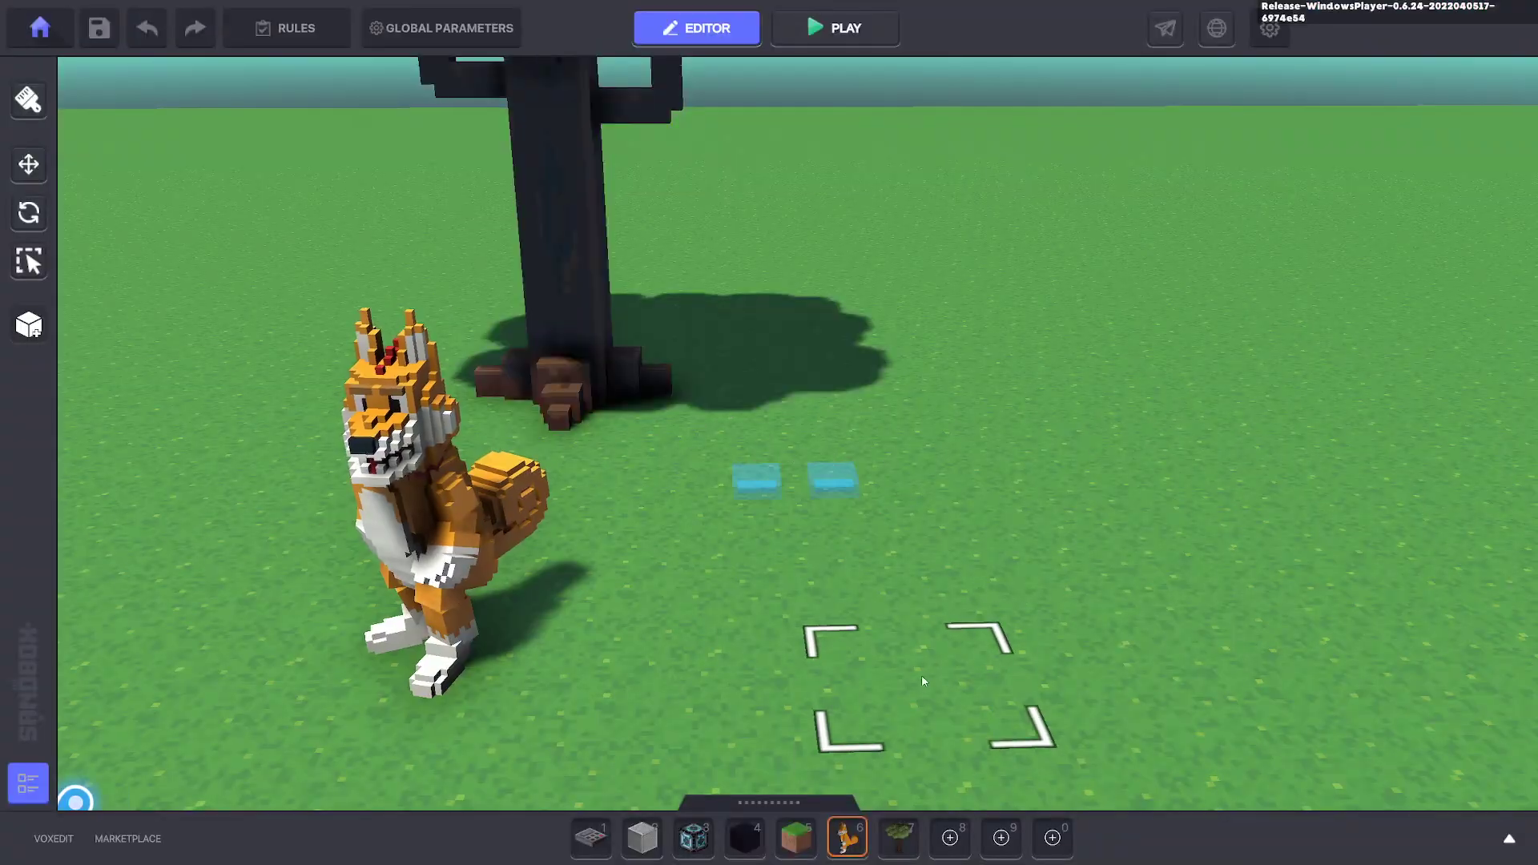
Add the Alien Egg asset to hotbar slot 8 and place one egg on the open grass away from the tree.
{"action": "key", "text": "Tab"}
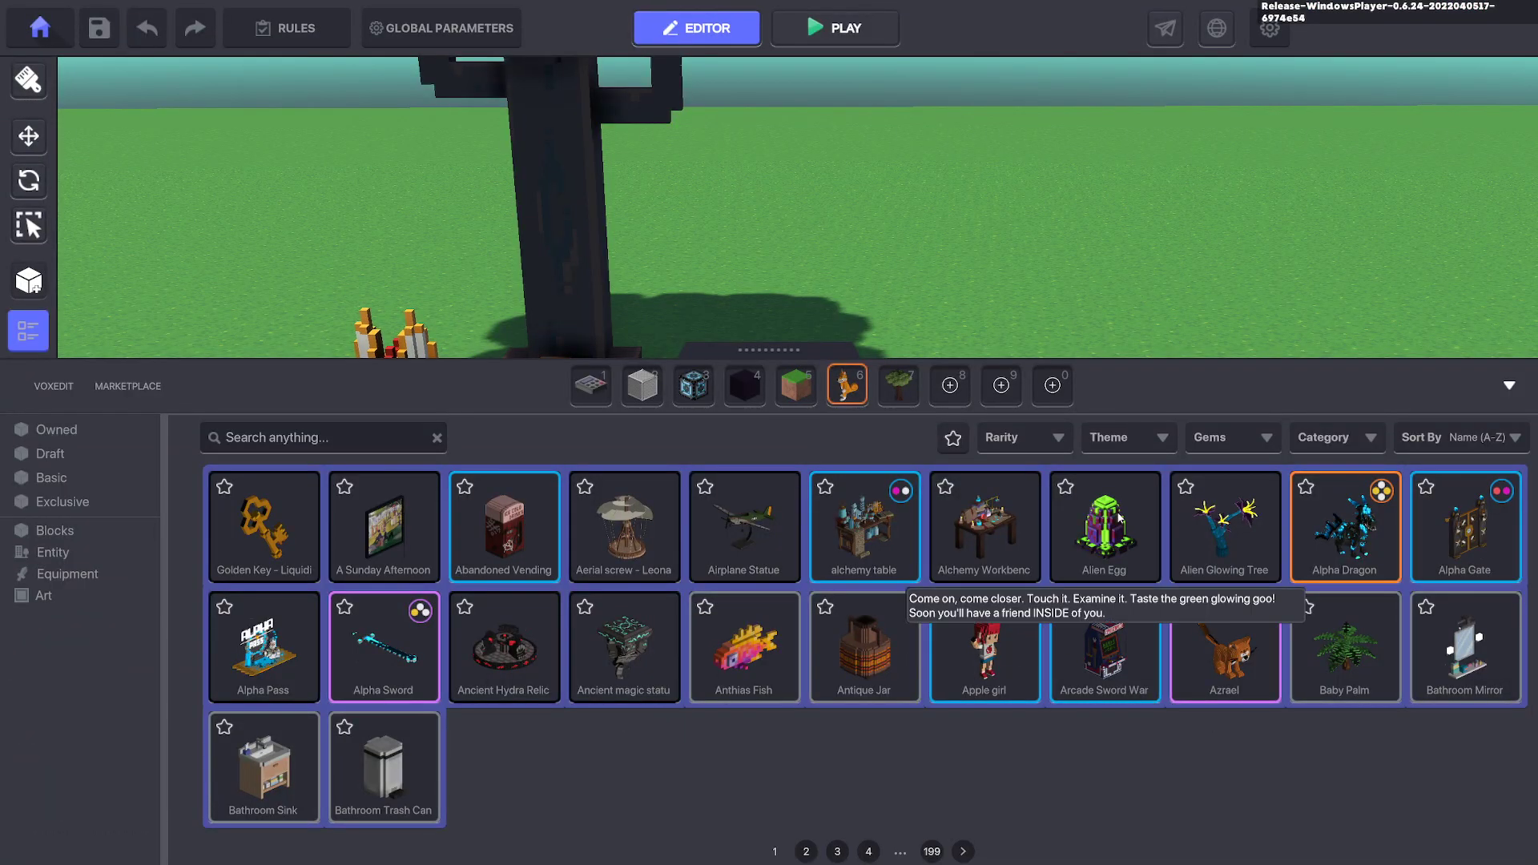
{"action": "left_click_drag", "start_coordinate": [1104, 529], "coordinate": [949, 384]}
{"action": "left_click", "coordinate": [1509, 385]}
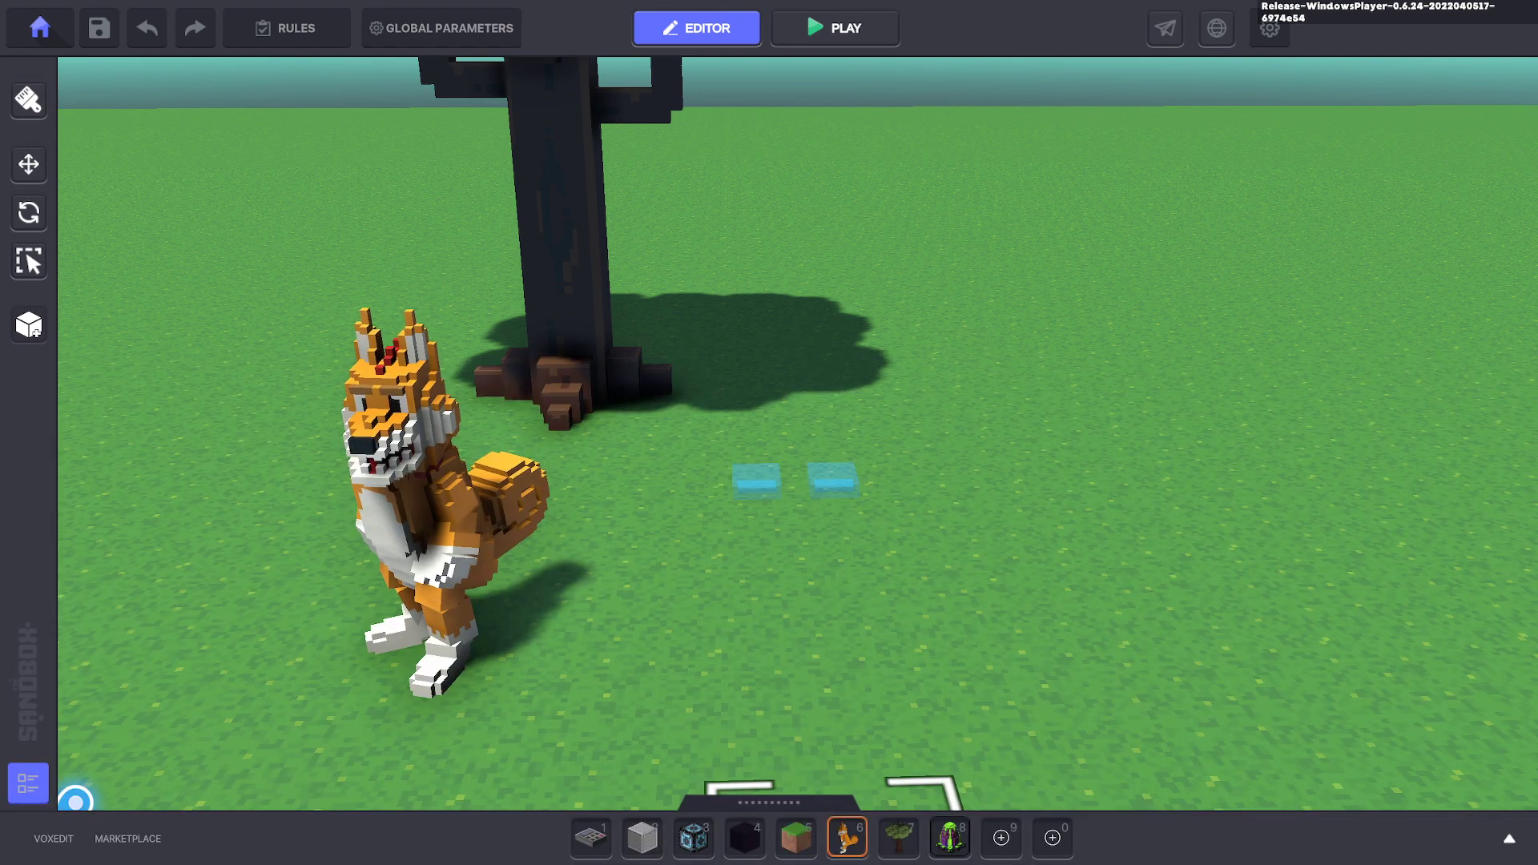
{"action": "left_click", "coordinate": [950, 834]}
{"action": "right_click_drag", "start_coordinate": [608, 480], "coordinate": [755, 532]}
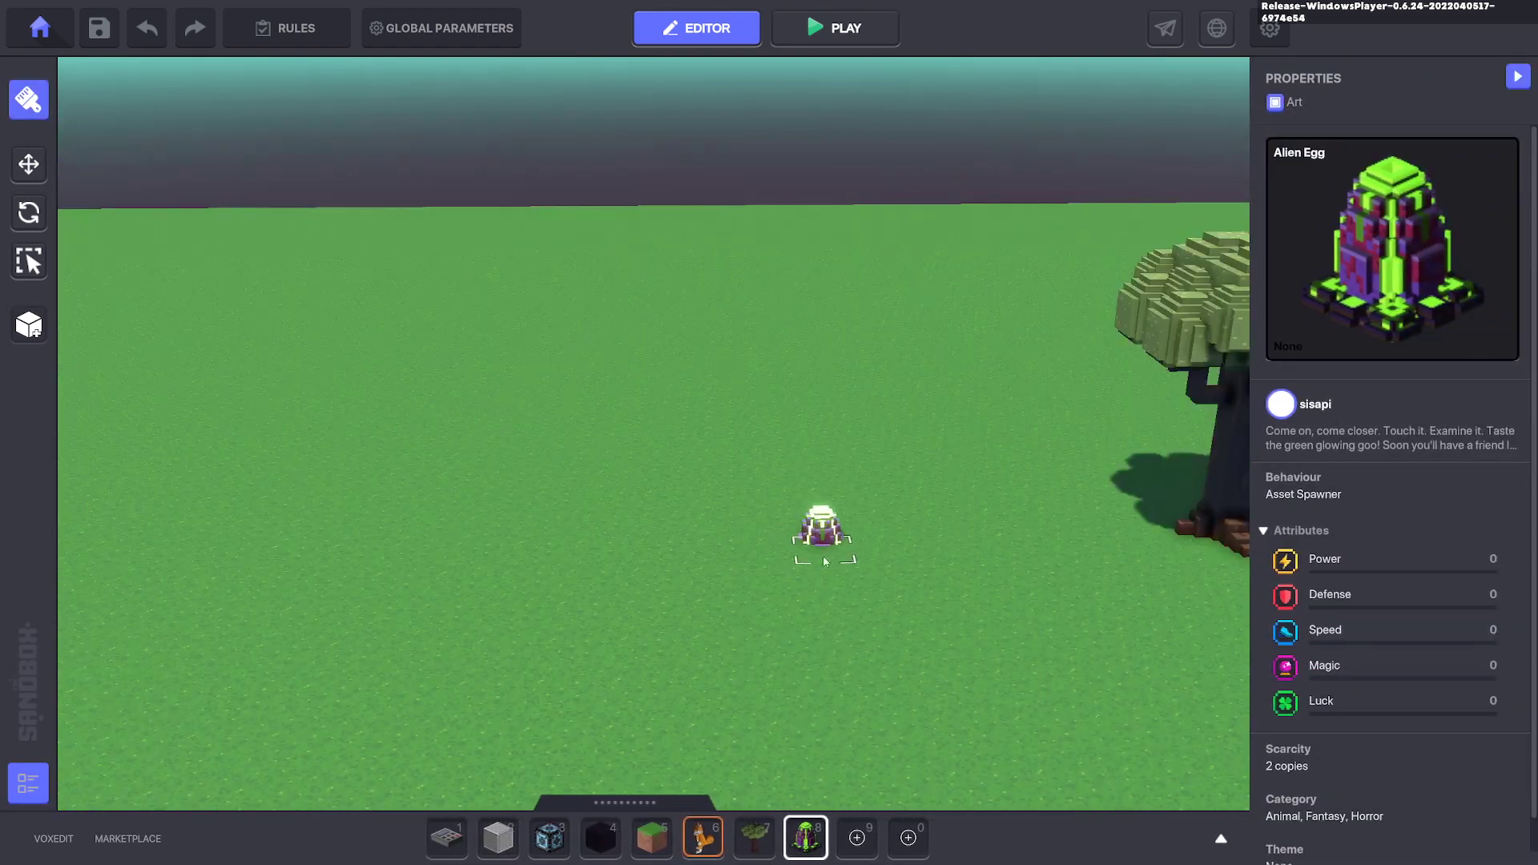
{"action": "left_click", "coordinate": [819, 545]}
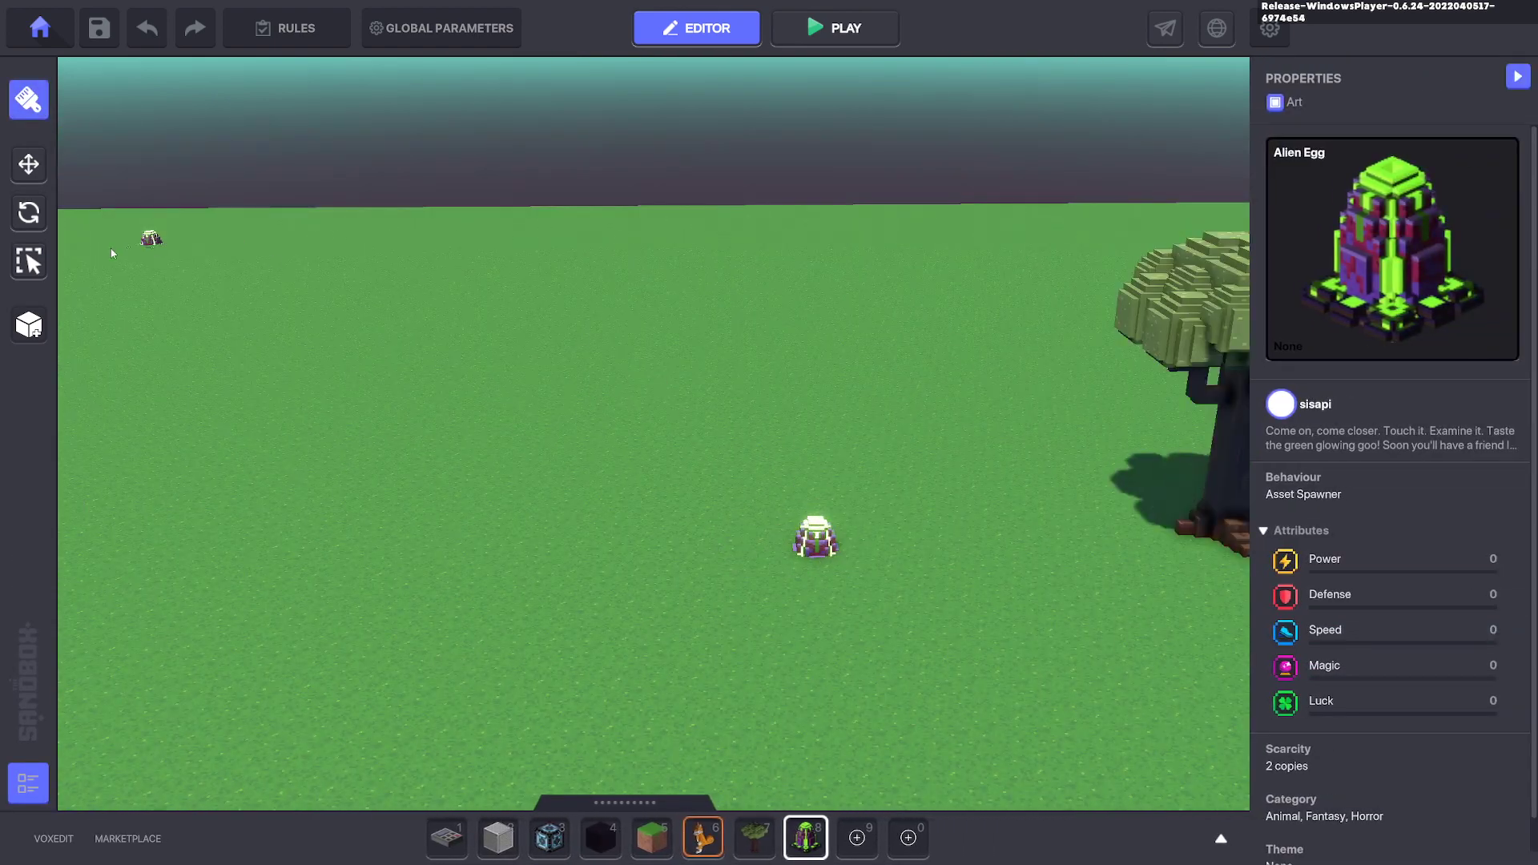
Set the placed Alien Egg's behaviour to NONE and add a Collectible component to it.
{"action": "left_click", "coordinate": [38, 169]}
{"action": "scroll", "coordinate": [1347, 384], "scroll_direction": "down", "scroll_amount": 5}
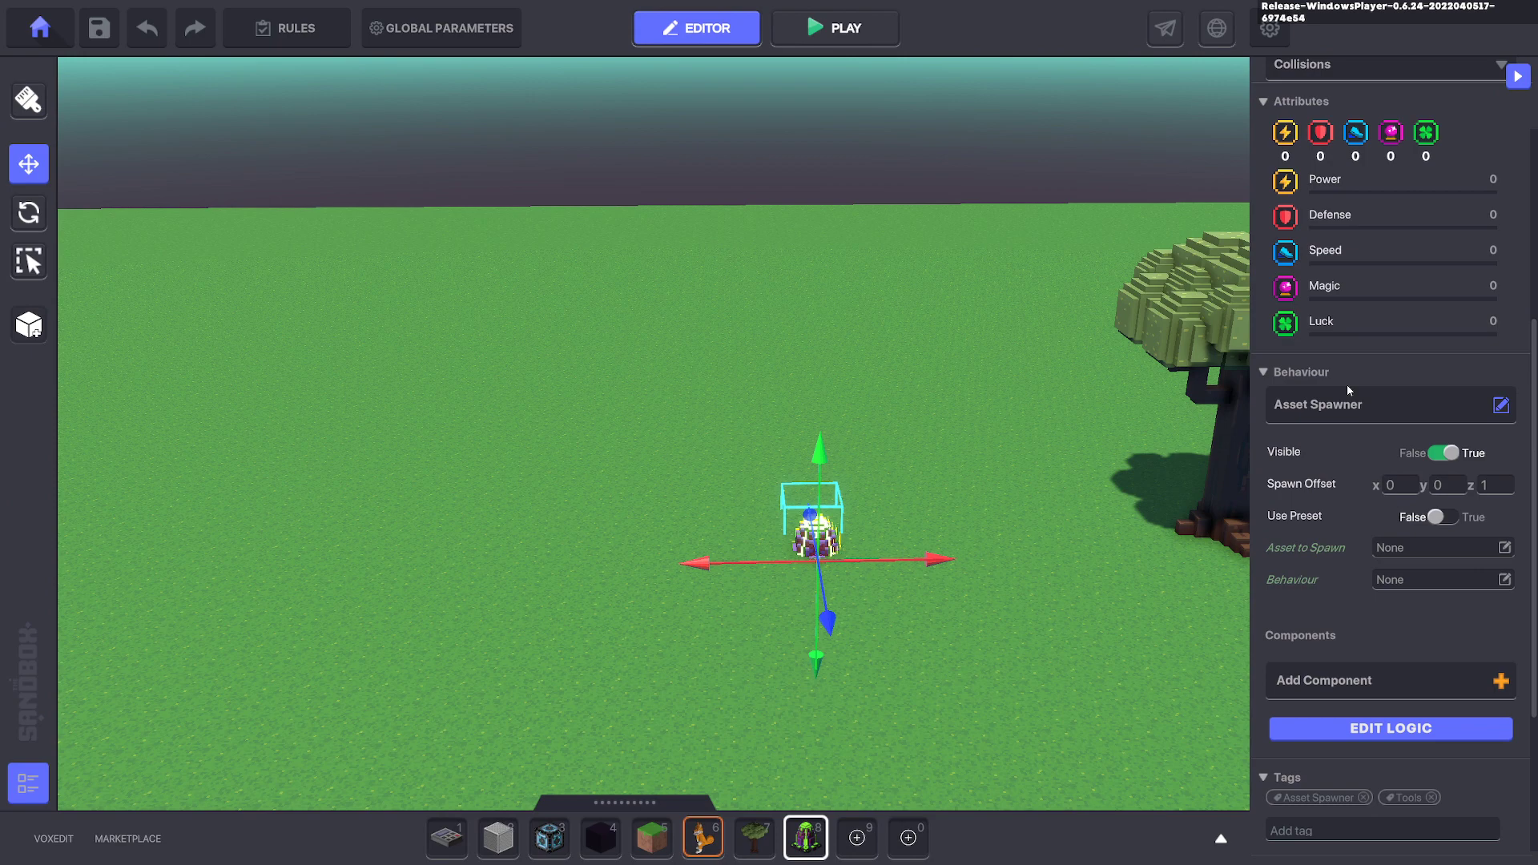
{"action": "left_click", "coordinate": [1342, 409]}
{"action": "left_click", "coordinate": [575, 355]}
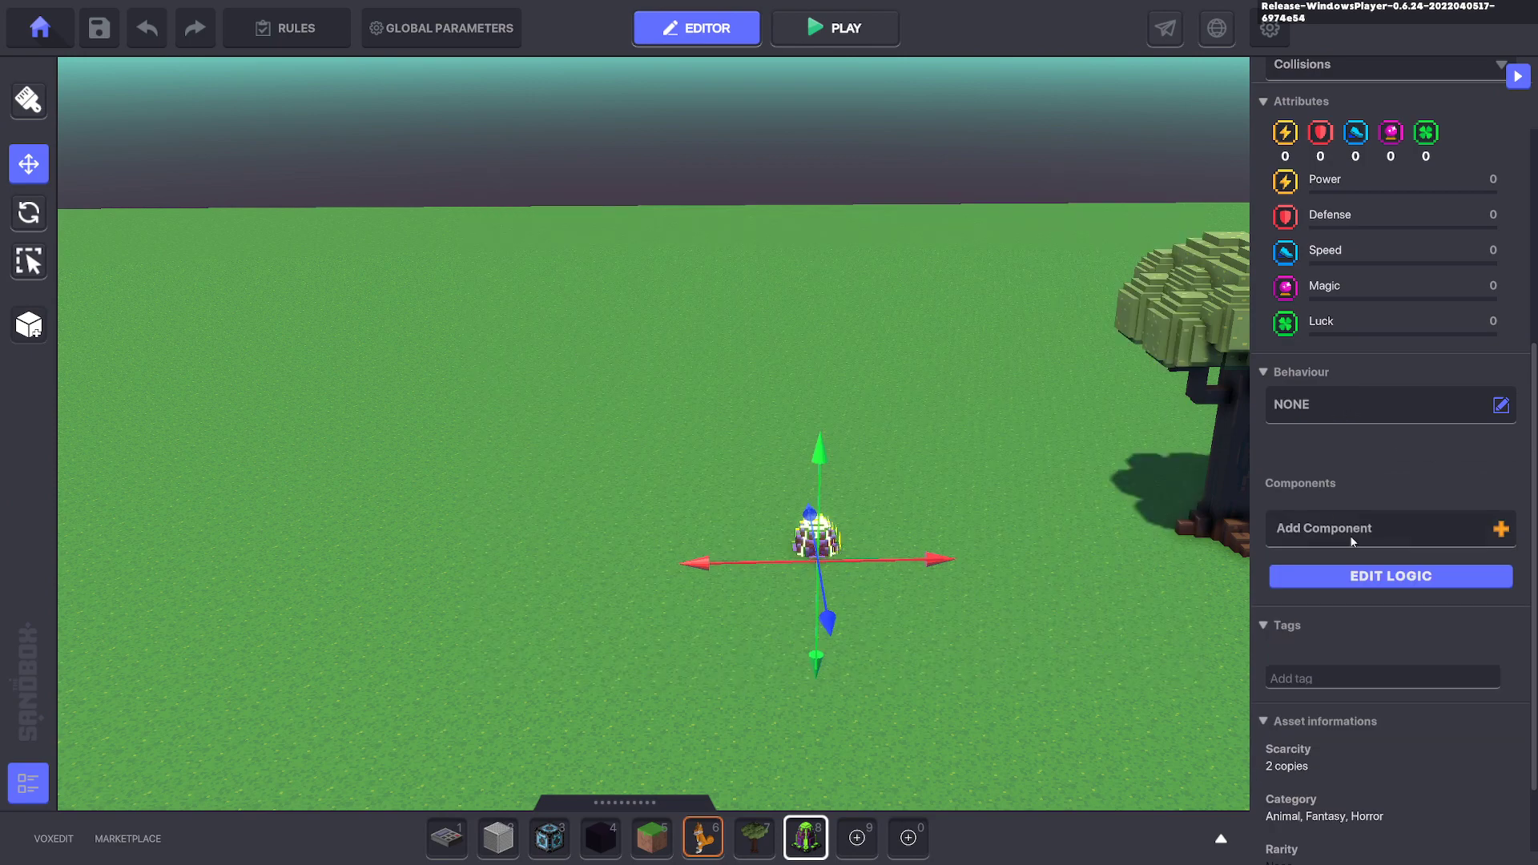
{"action": "left_click", "coordinate": [1341, 535]}
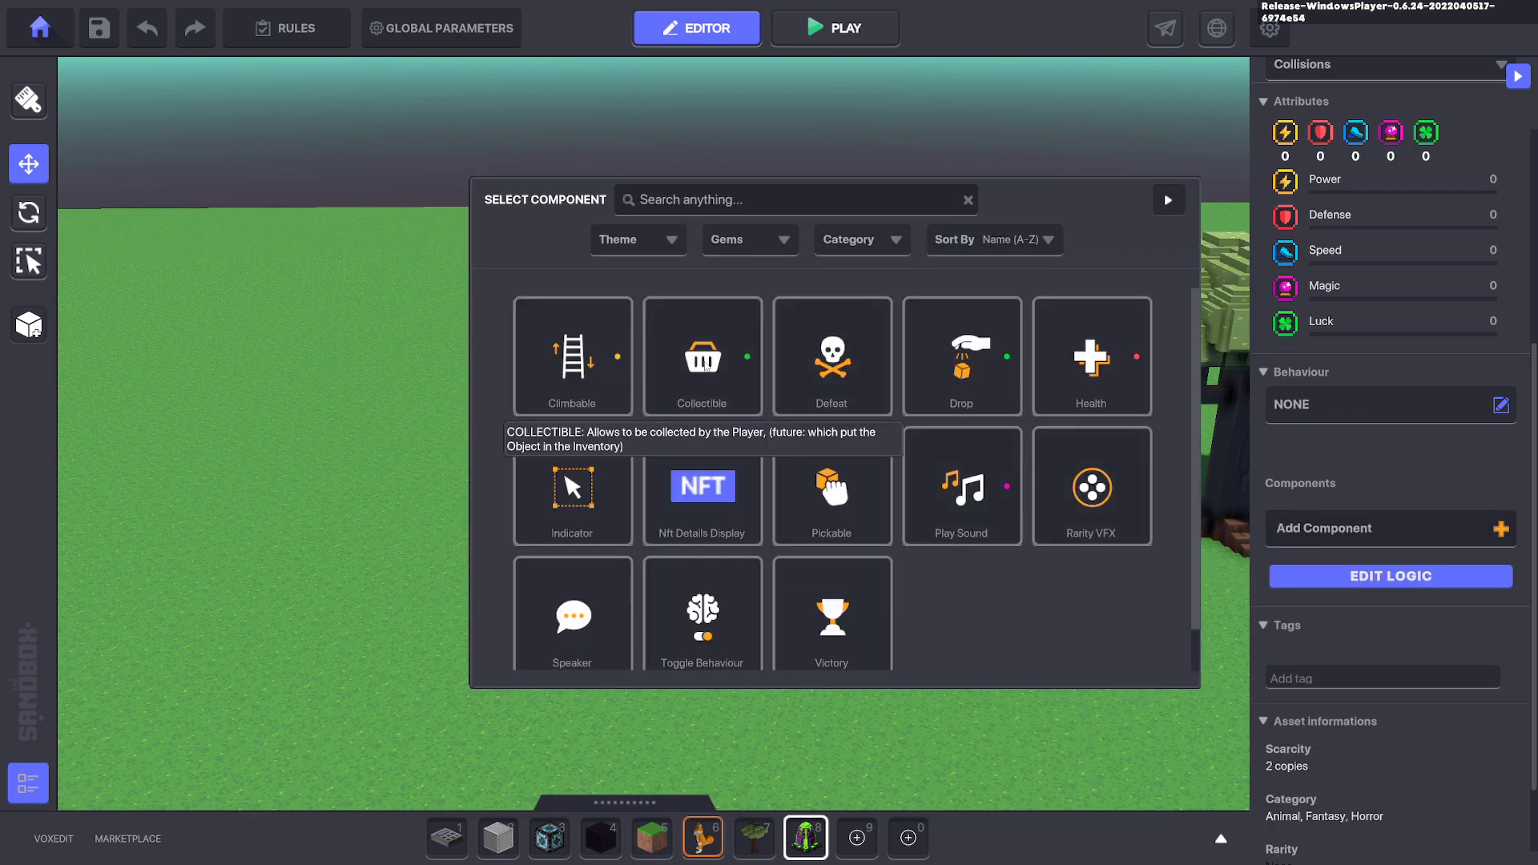
{"action": "left_click", "coordinate": [707, 366]}
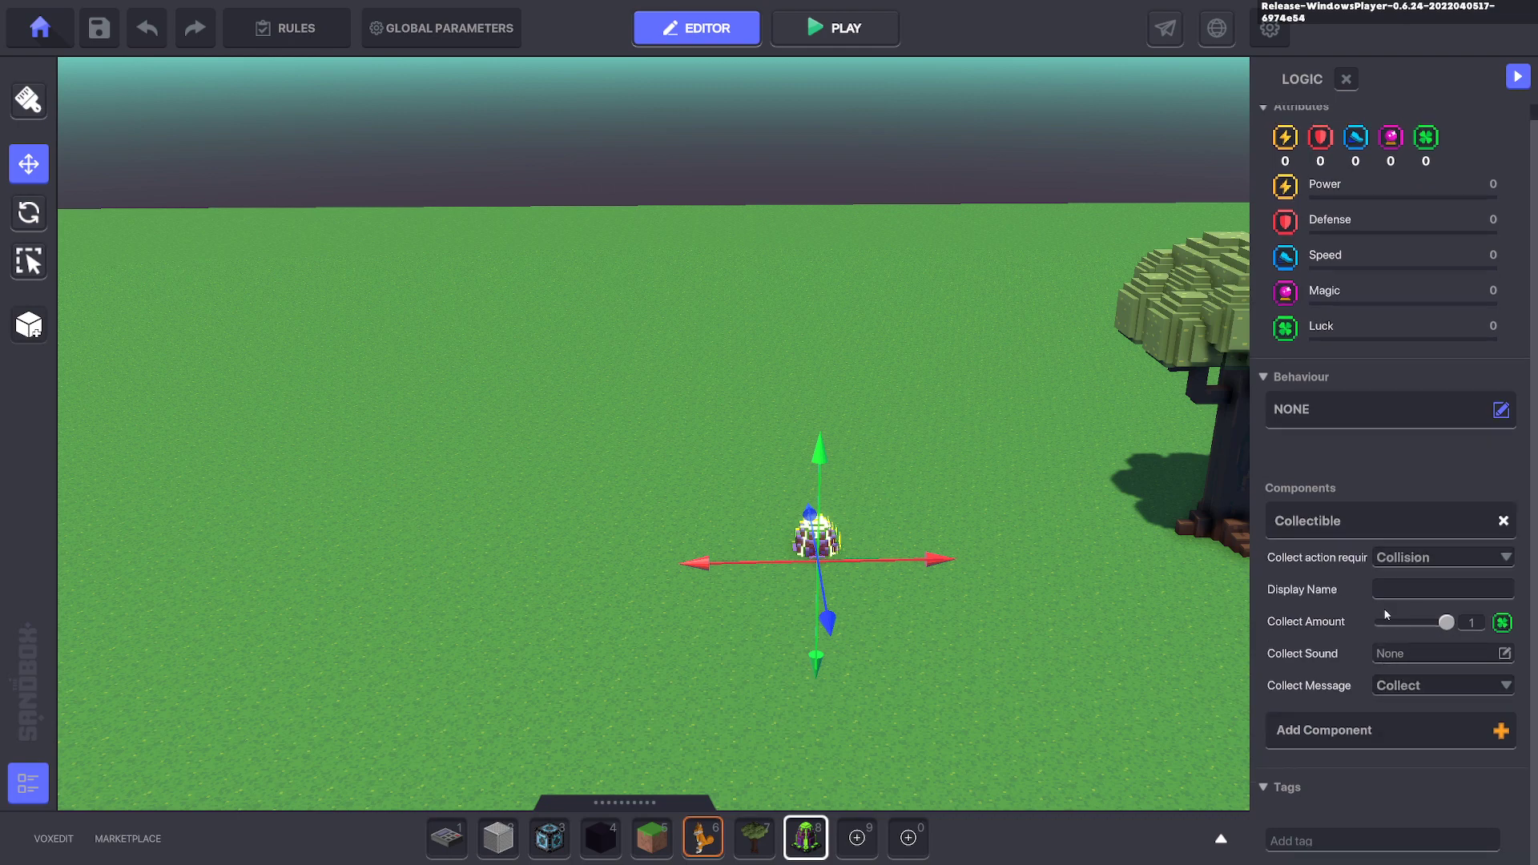
Add the tag "q1" to the Alien Egg.
{"action": "left_click", "coordinate": [1327, 844]}
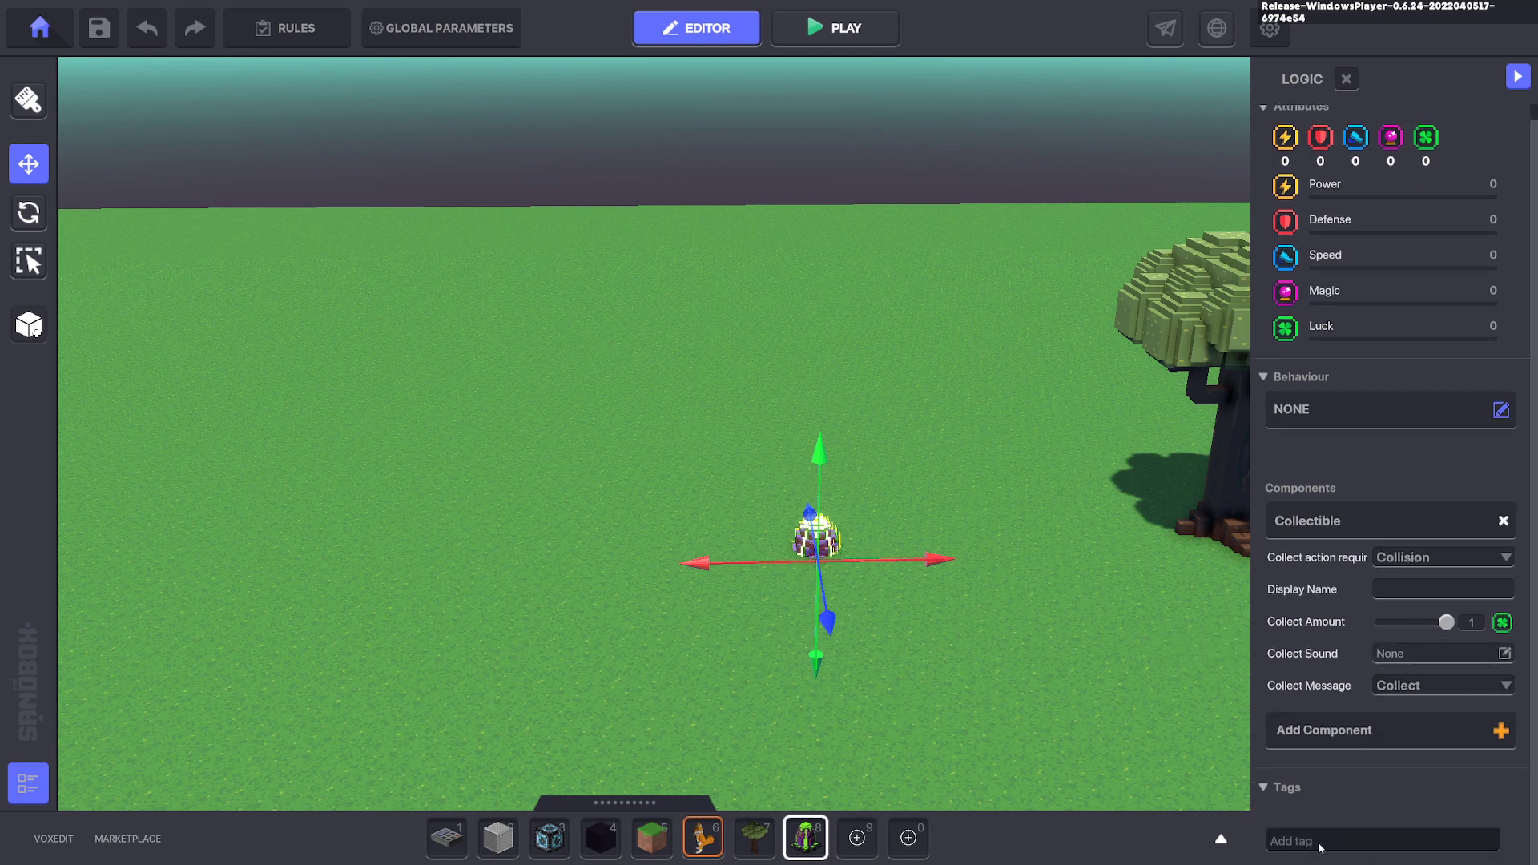
{"action": "type", "text": "q1"}
{"action": "key", "text": "Return"}
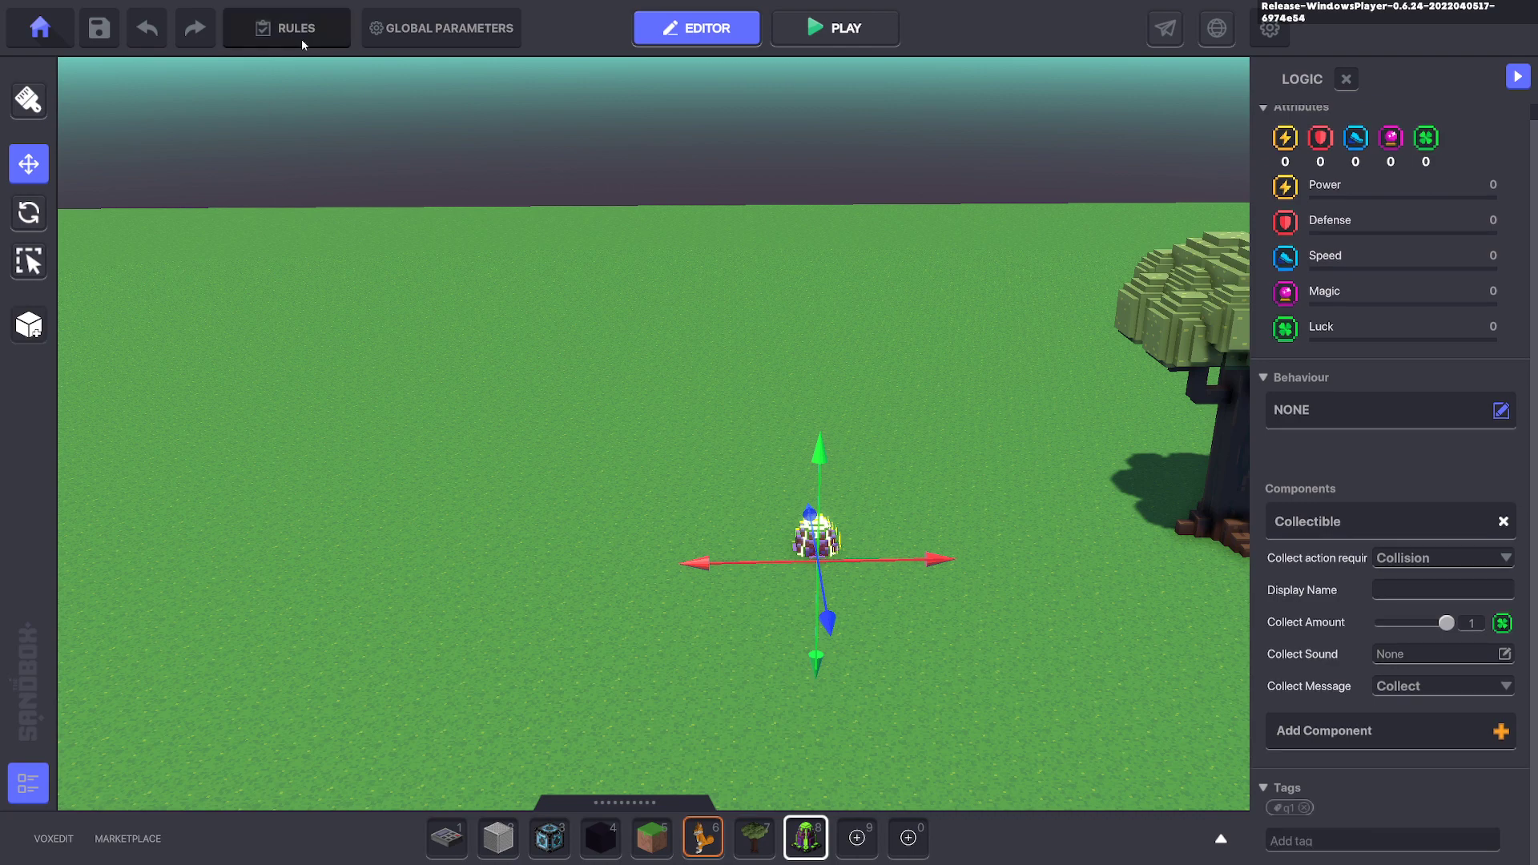
Check the quest counter's tag and amount in the game rules against the egg's tag, and close the rules.
{"action": "left_click", "coordinate": [301, 37]}
{"action": "left_click", "coordinate": [548, 249]}
{"action": "scroll", "coordinate": [614, 581], "scroll_direction": "down", "scroll_amount": 2}
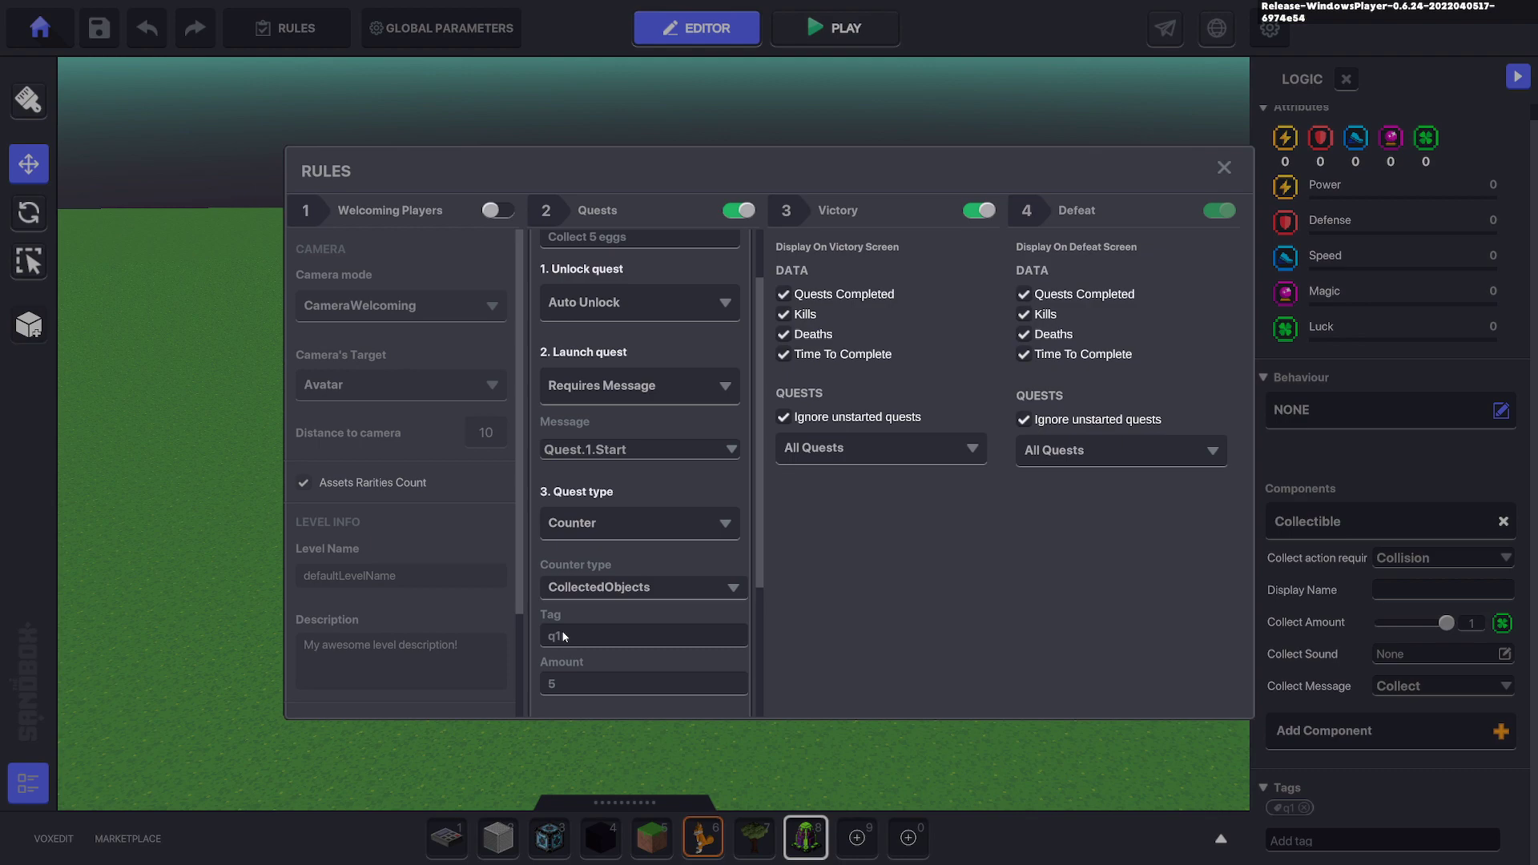
{"action": "scroll", "coordinate": [559, 640], "scroll_direction": "down", "scroll_amount": 1}
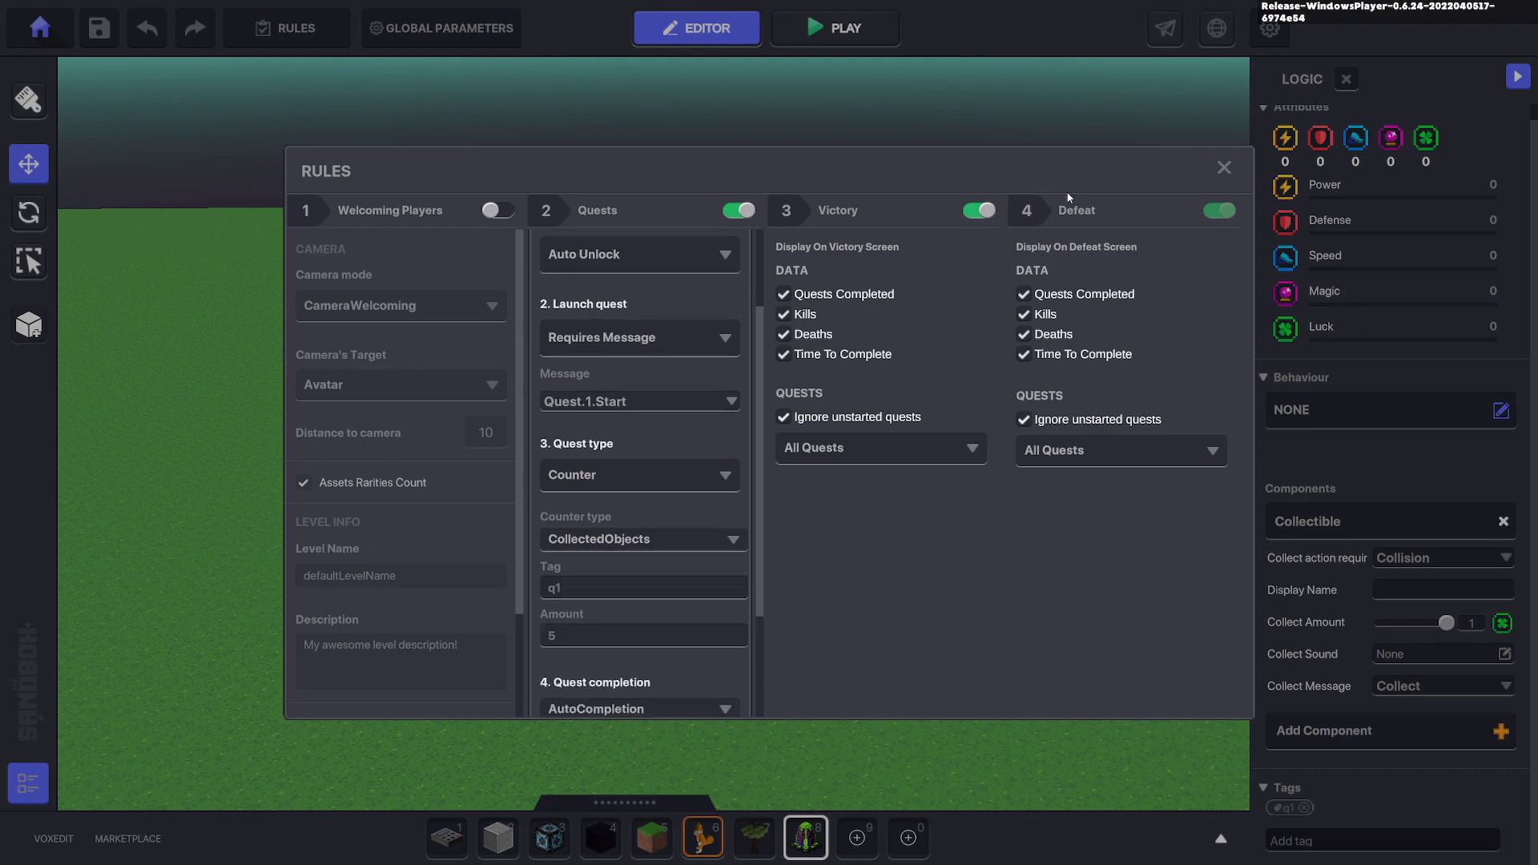
{"action": "left_click", "coordinate": [1221, 172]}
Duplicate the Alien Egg four times and spread the copies across the open grass, making five eggs in total.
{"action": "middle_click_drag", "start_coordinate": [853, 526], "coordinate": [824, 515]}
{"action": "key", "text": "ctrl+d"}
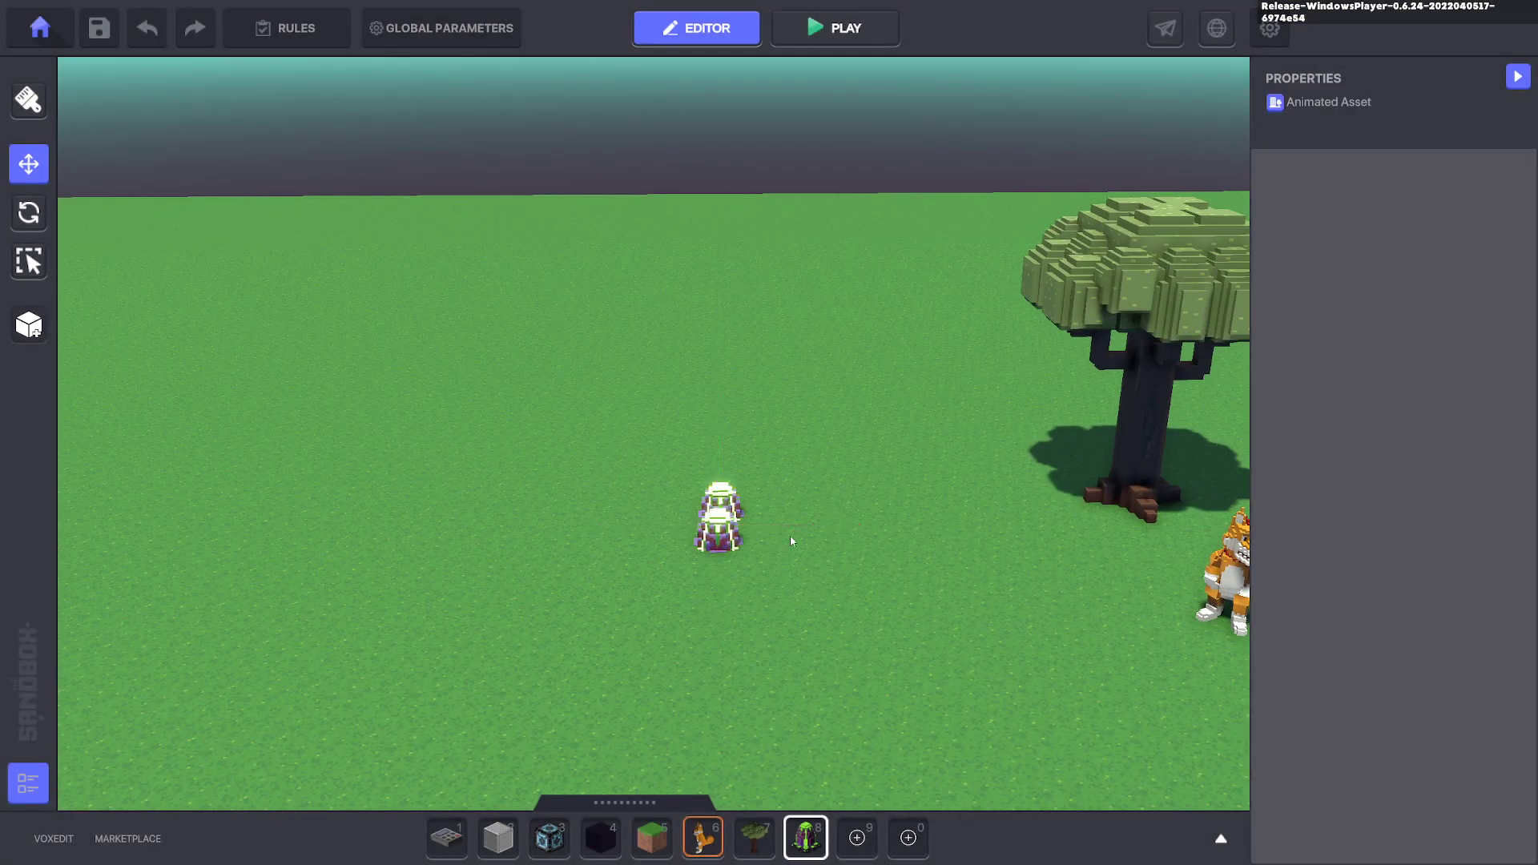
{"action": "left_click_drag", "start_coordinate": [706, 563], "coordinate": [464, 558]}
{"action": "key", "text": "ctrl+d"}
{"action": "left_click_drag", "start_coordinate": [429, 639], "coordinate": [498, 498]}
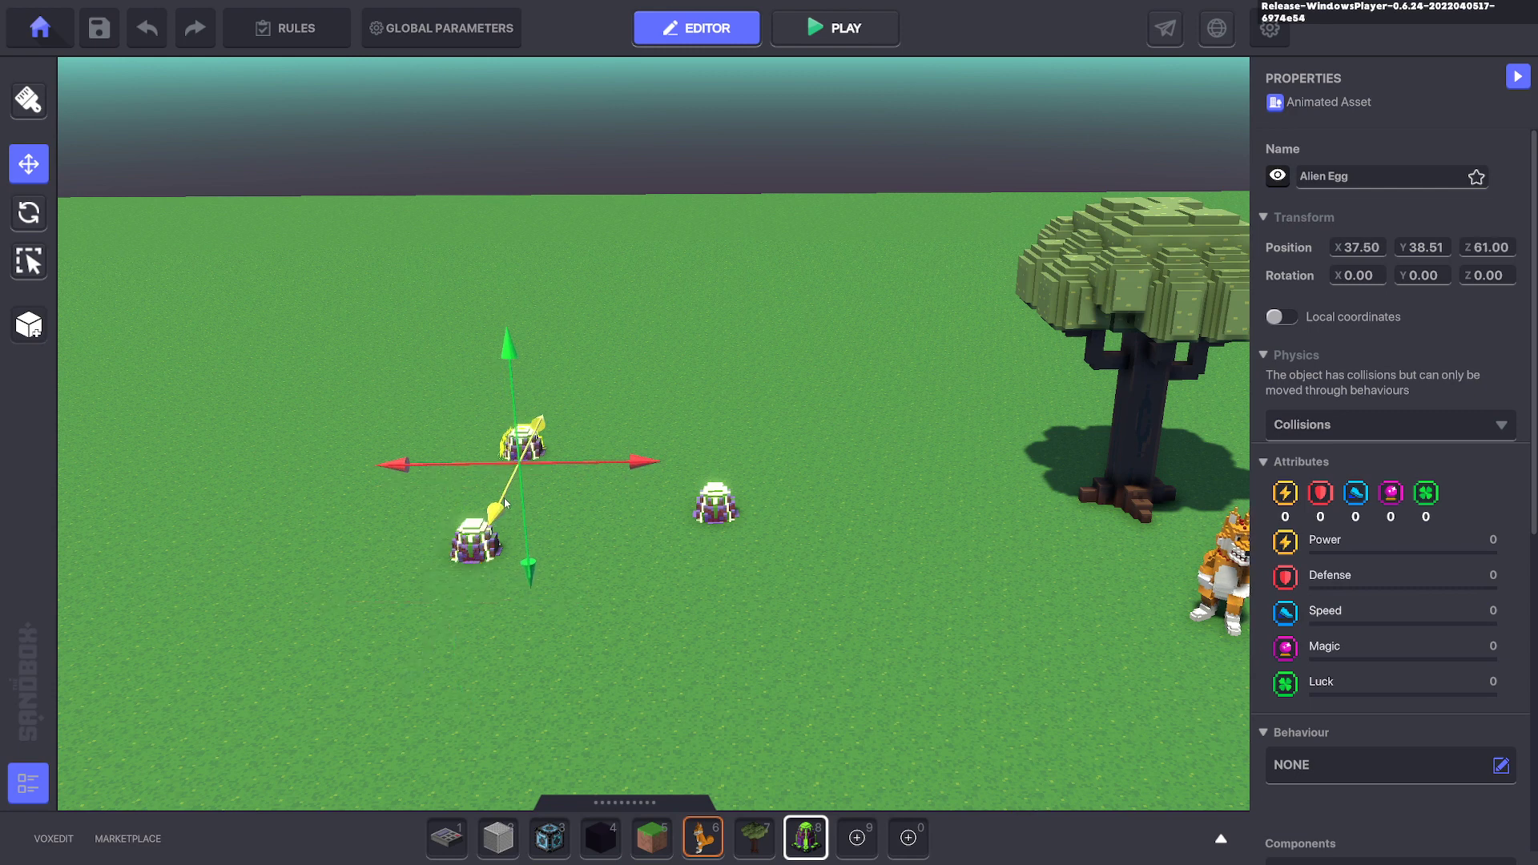
{"action": "key", "text": "ctrl+d"}
{"action": "left_click_drag", "start_coordinate": [612, 484], "coordinate": [731, 481]}
{"action": "left_click_drag", "start_coordinate": [612, 512], "coordinate": [623, 471]}
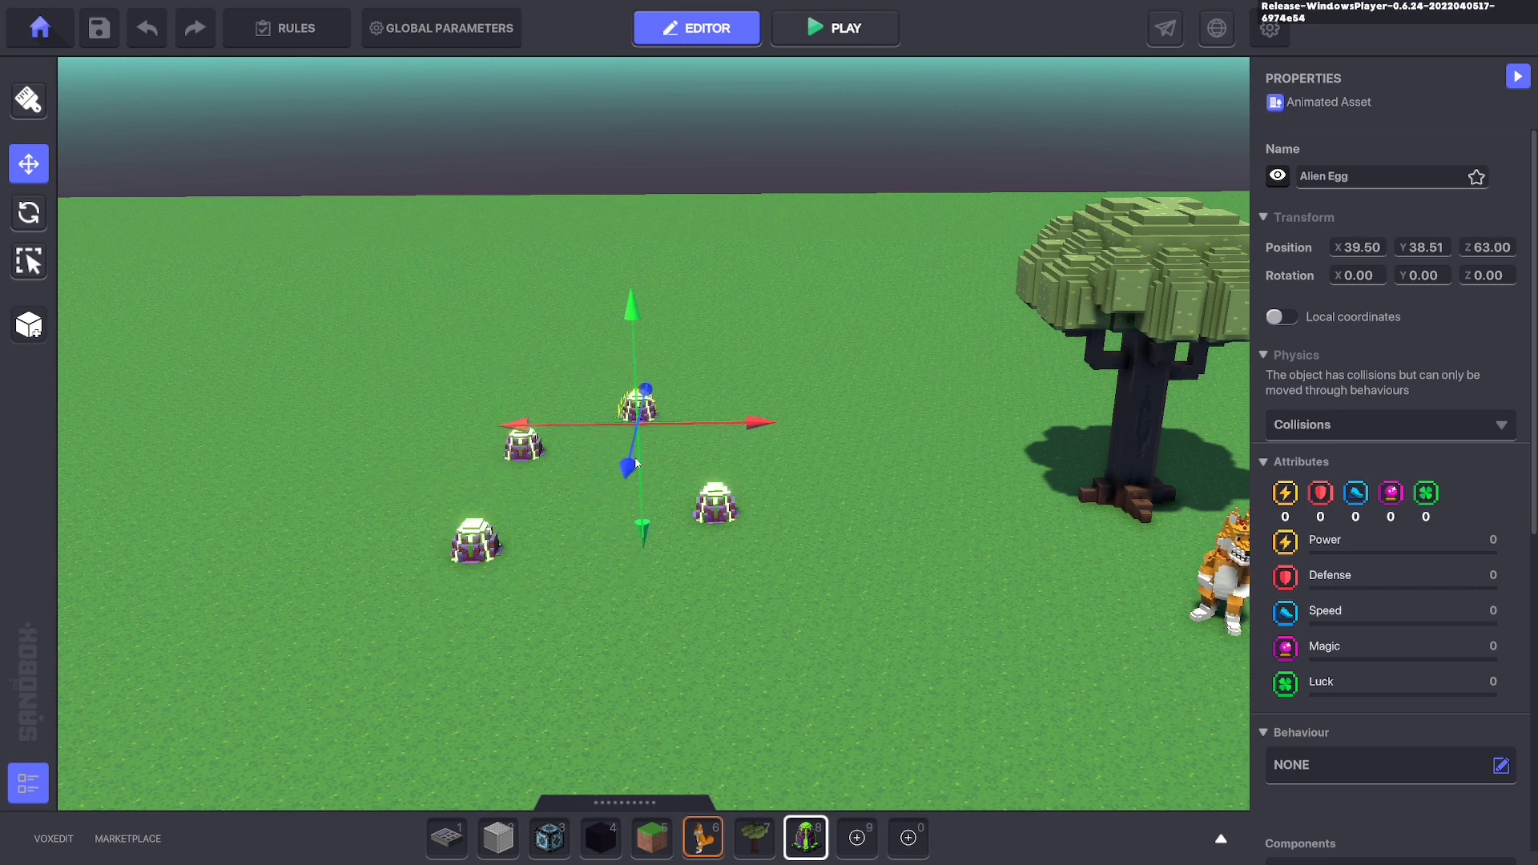
{"action": "left_click_drag", "start_coordinate": [733, 441], "coordinate": [889, 439]}
{"action": "left_click_drag", "start_coordinate": [775, 482], "coordinate": [784, 448]}
Start a play test and collect three Alien Eggs before accepting the quest.
{"action": "left_click", "coordinate": [868, 518]}
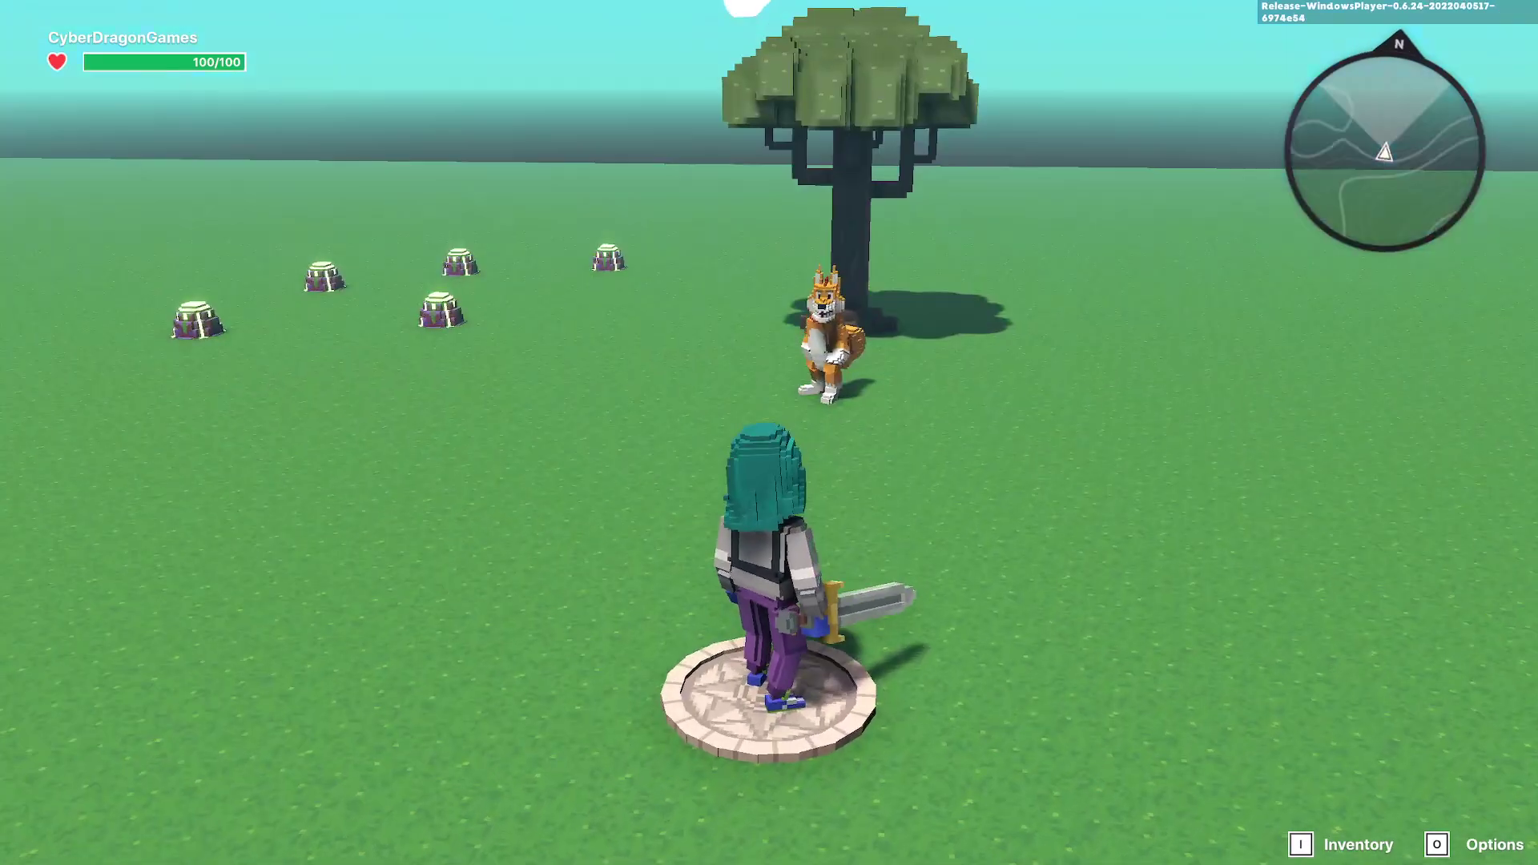
{"action": "key", "text": "w"}
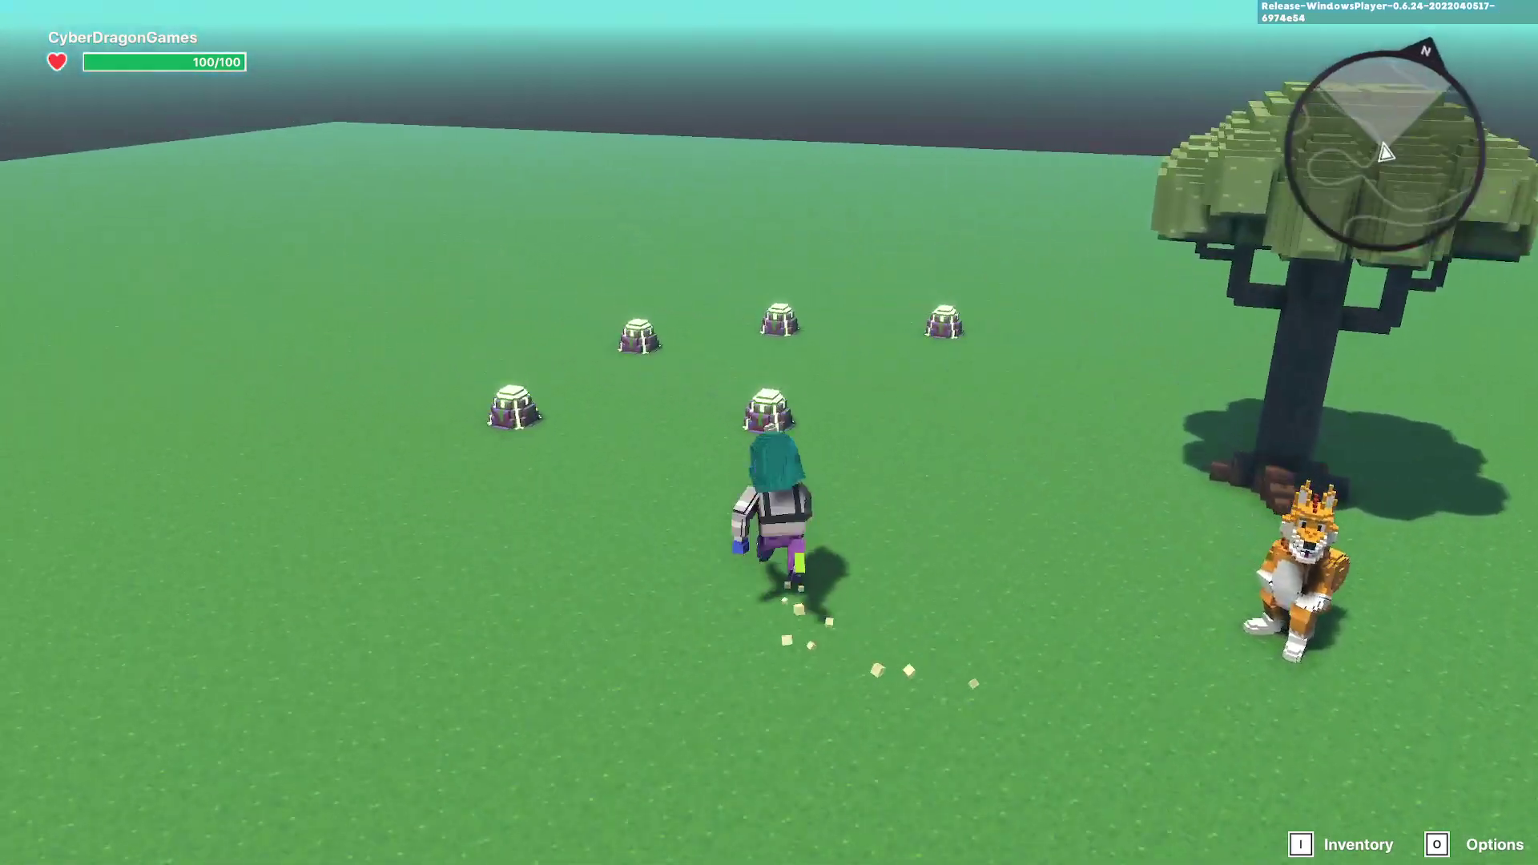
{"action": "key", "text": "w"}
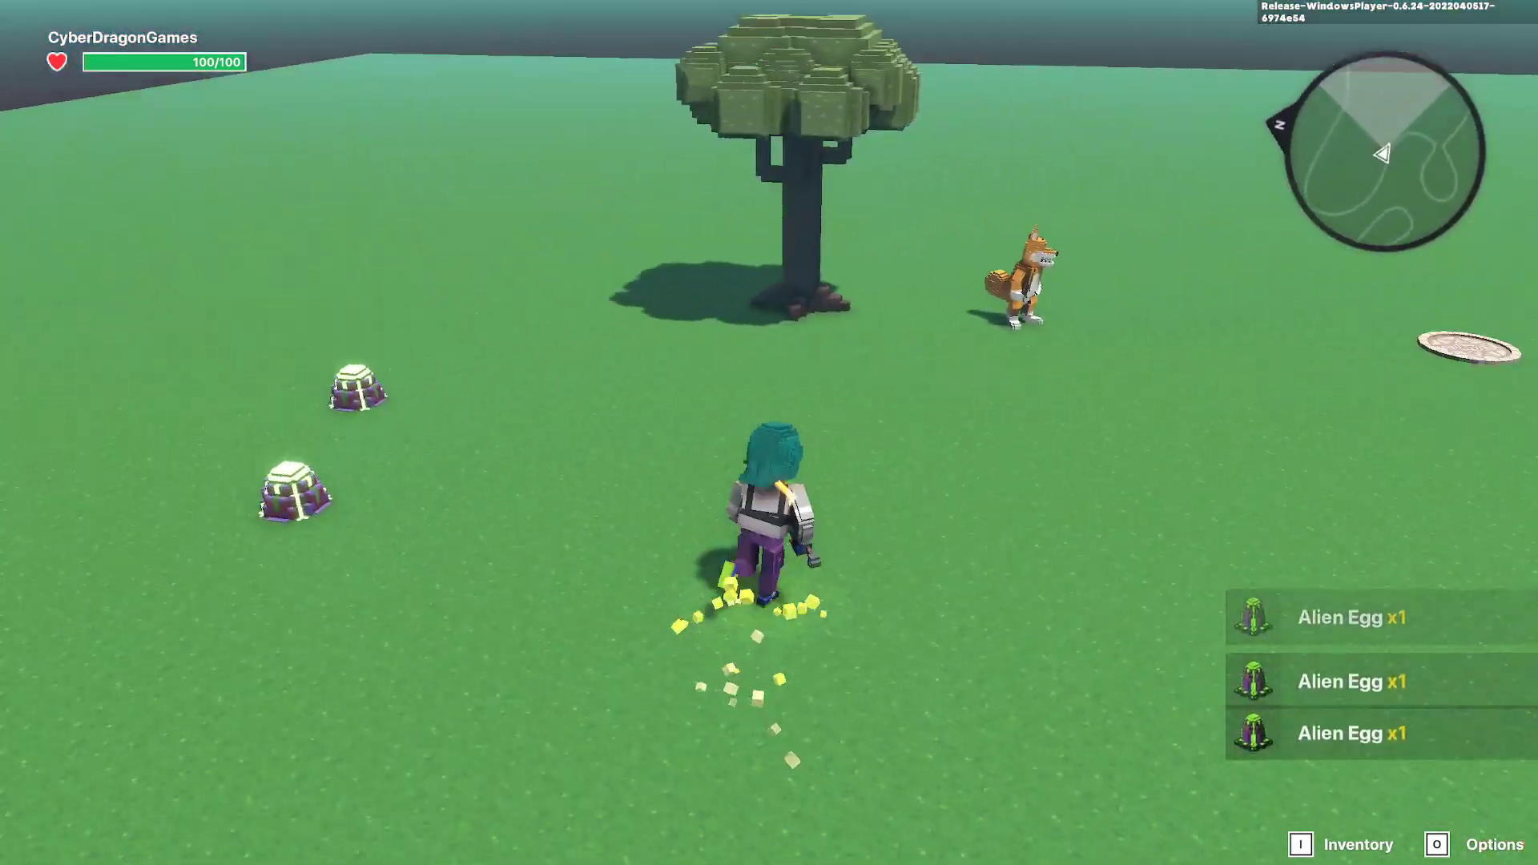
{"action": "key", "text": "w"}
Talk to the Doge NPC, accept the quest through its dialogue, and collect the remaining two eggs.
{"action": "key", "text": "e"}
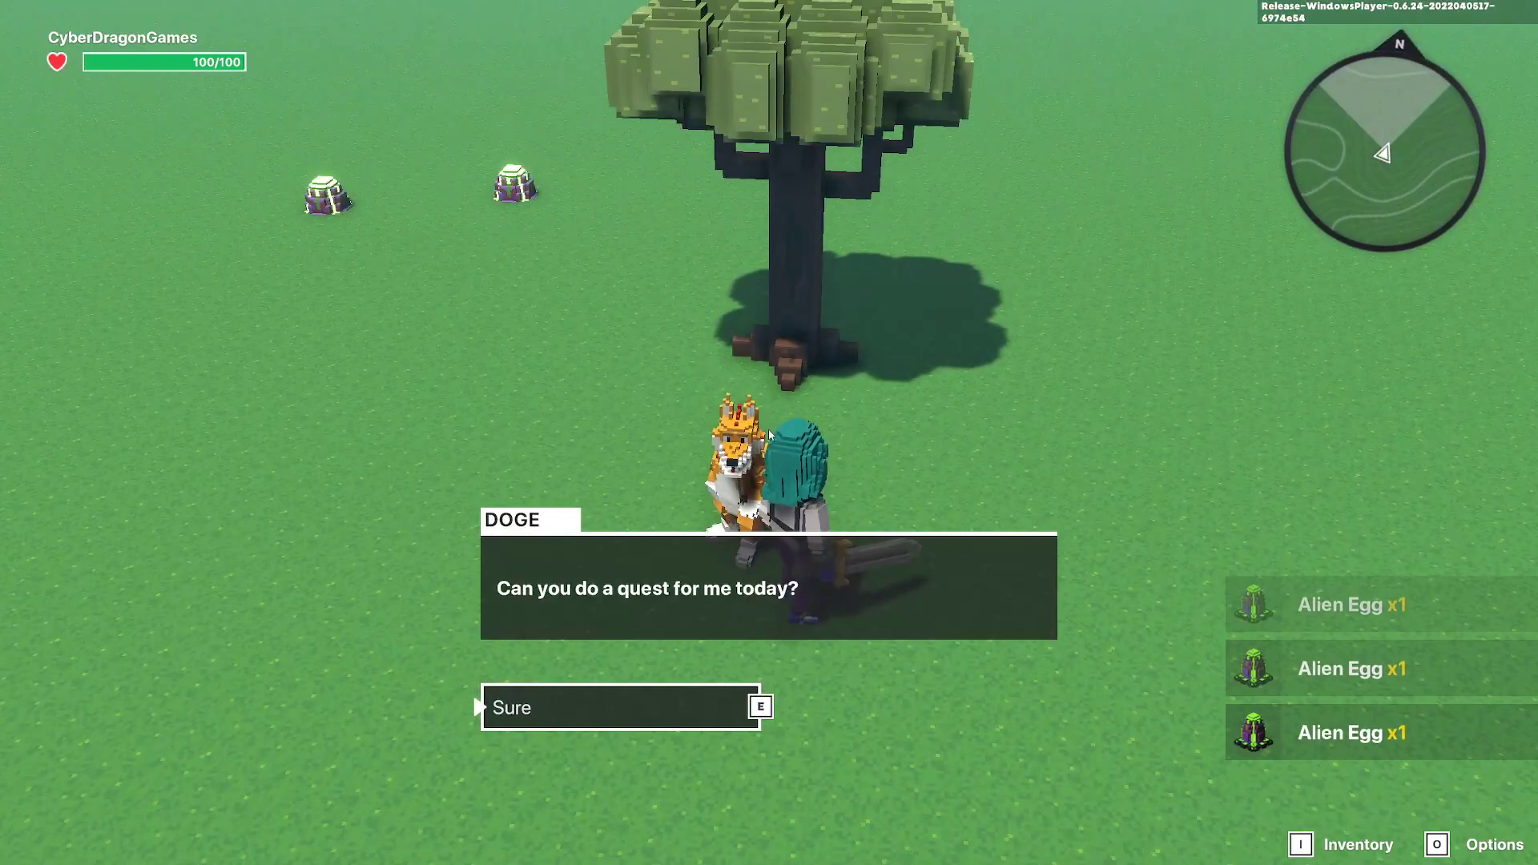
{"action": "key", "text": "e"}
{"action": "key", "text": "e"}
{"action": "key", "text": "w"}
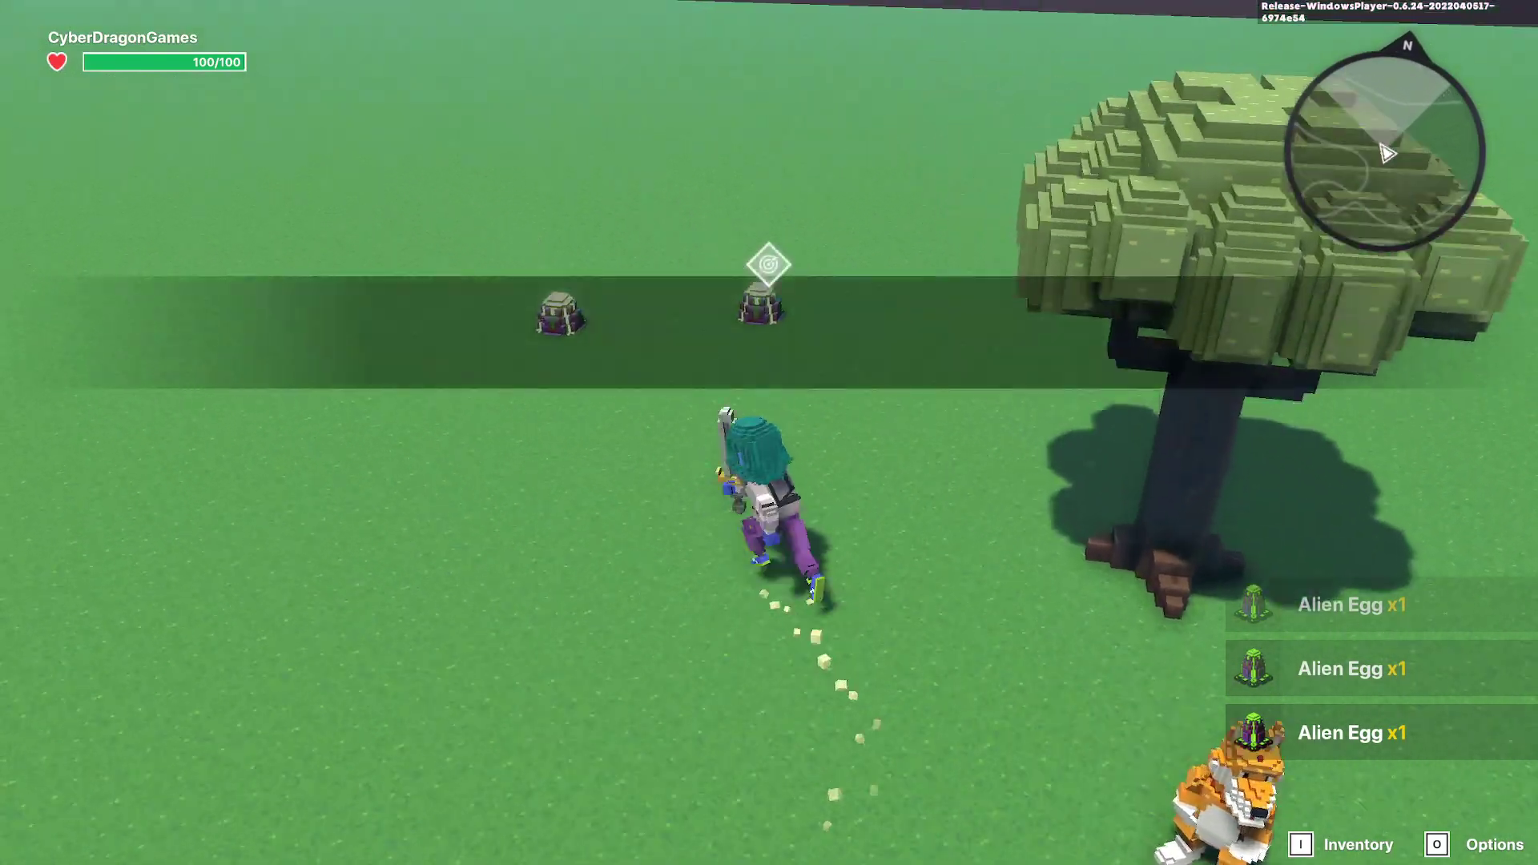
{"action": "key", "text": "w"}
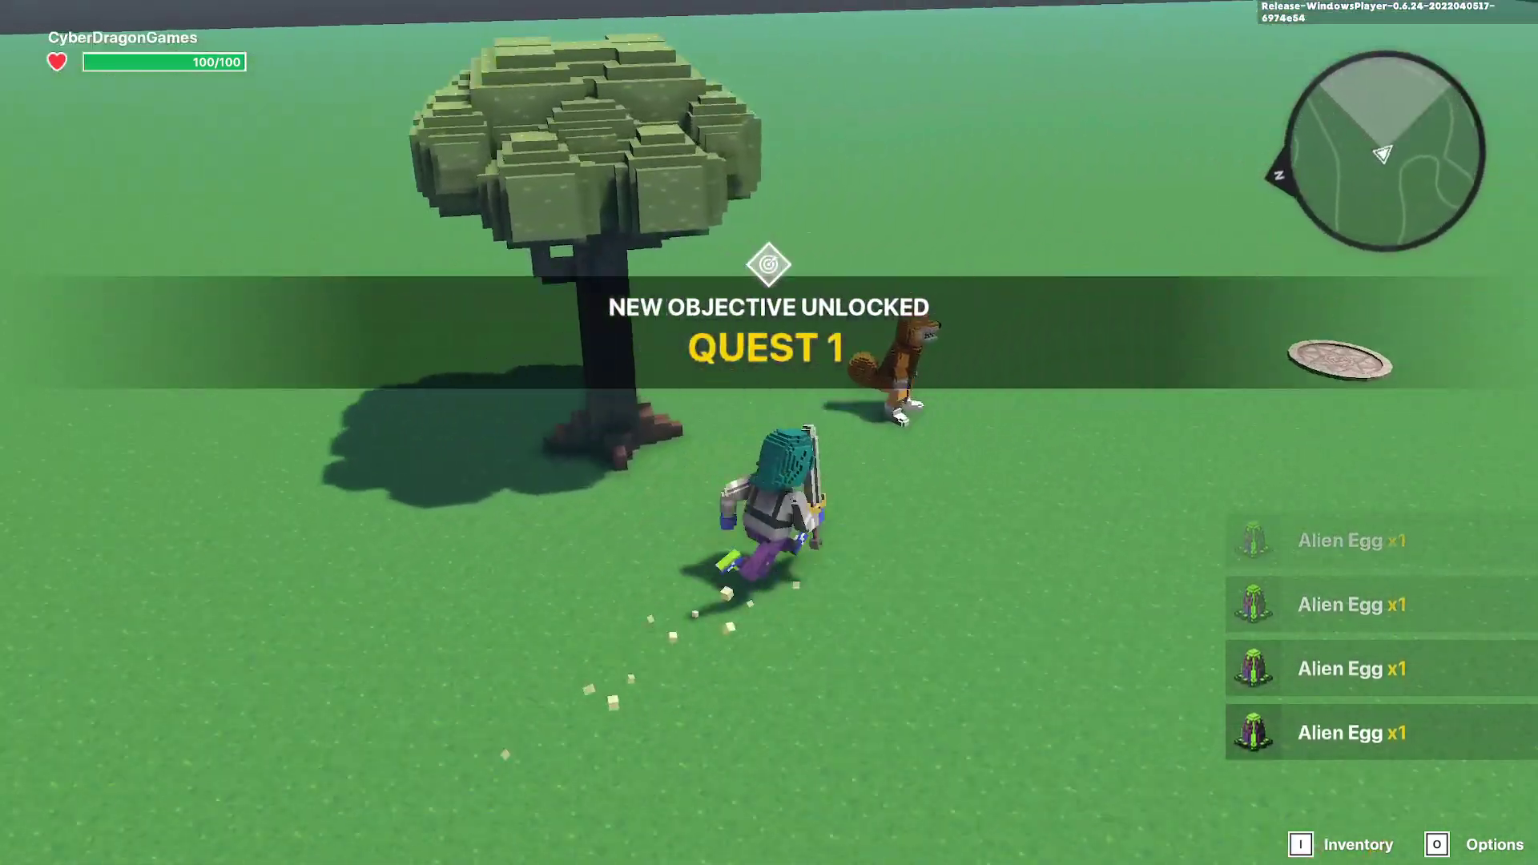
{"action": "key", "text": "w"}
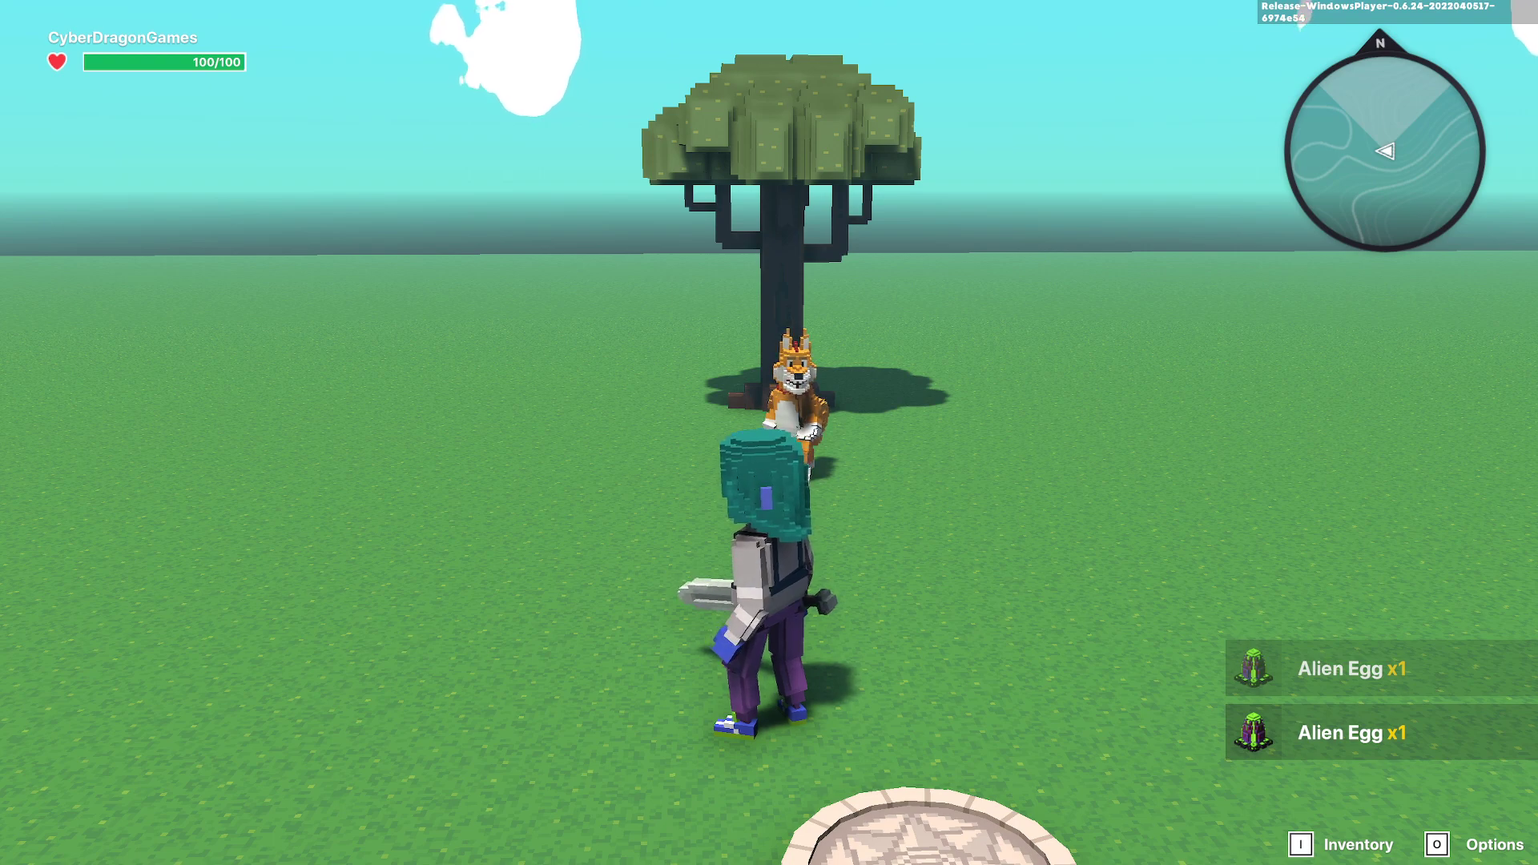
Check the field around the tree for remaining eggs, and return to the editor.
{"action": "key", "text": "a"}
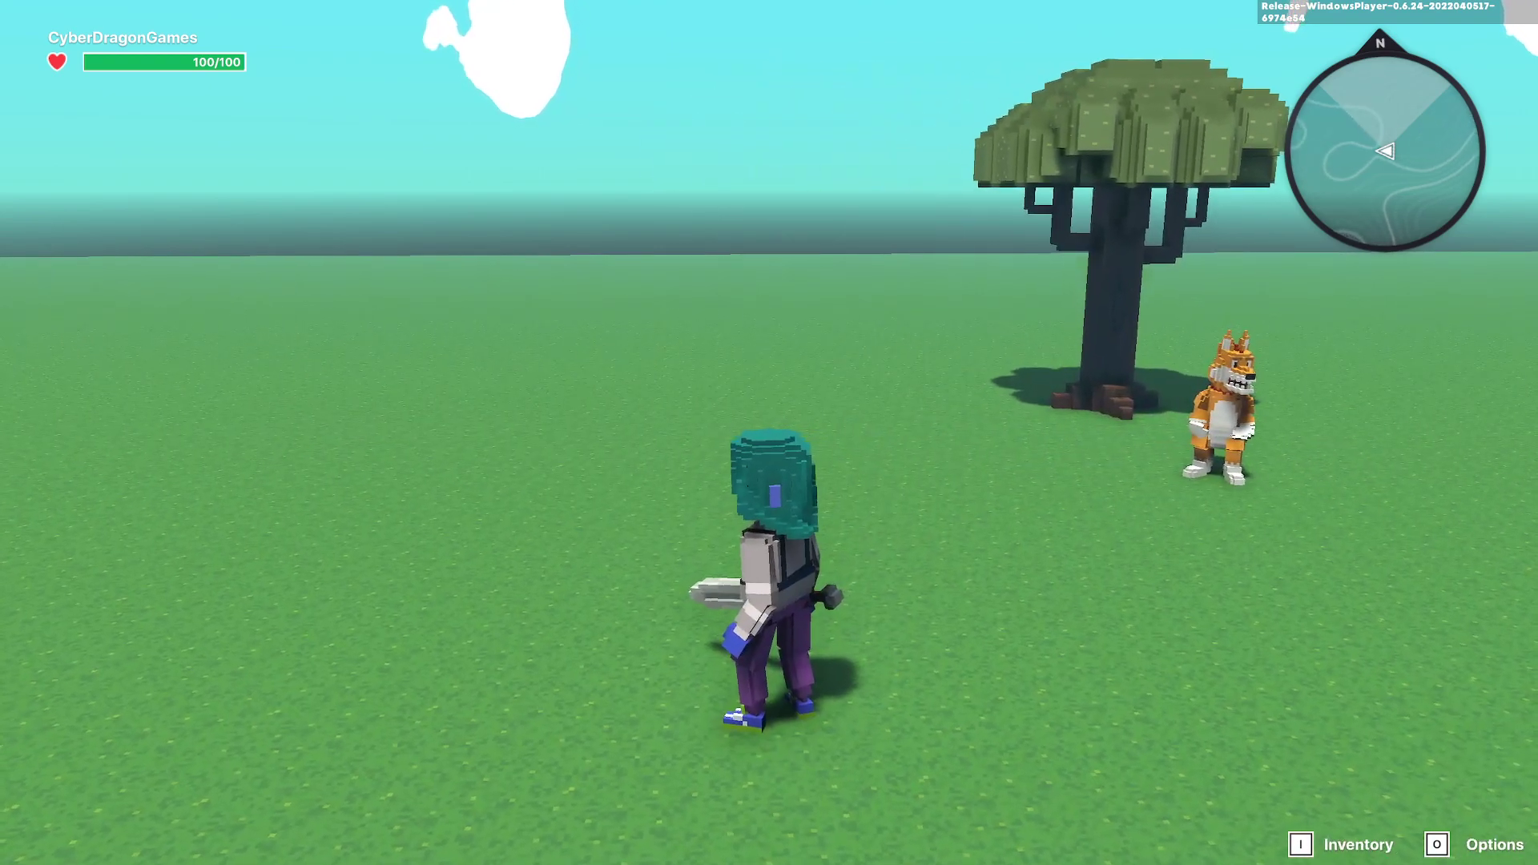
{"action": "key", "text": "a"}
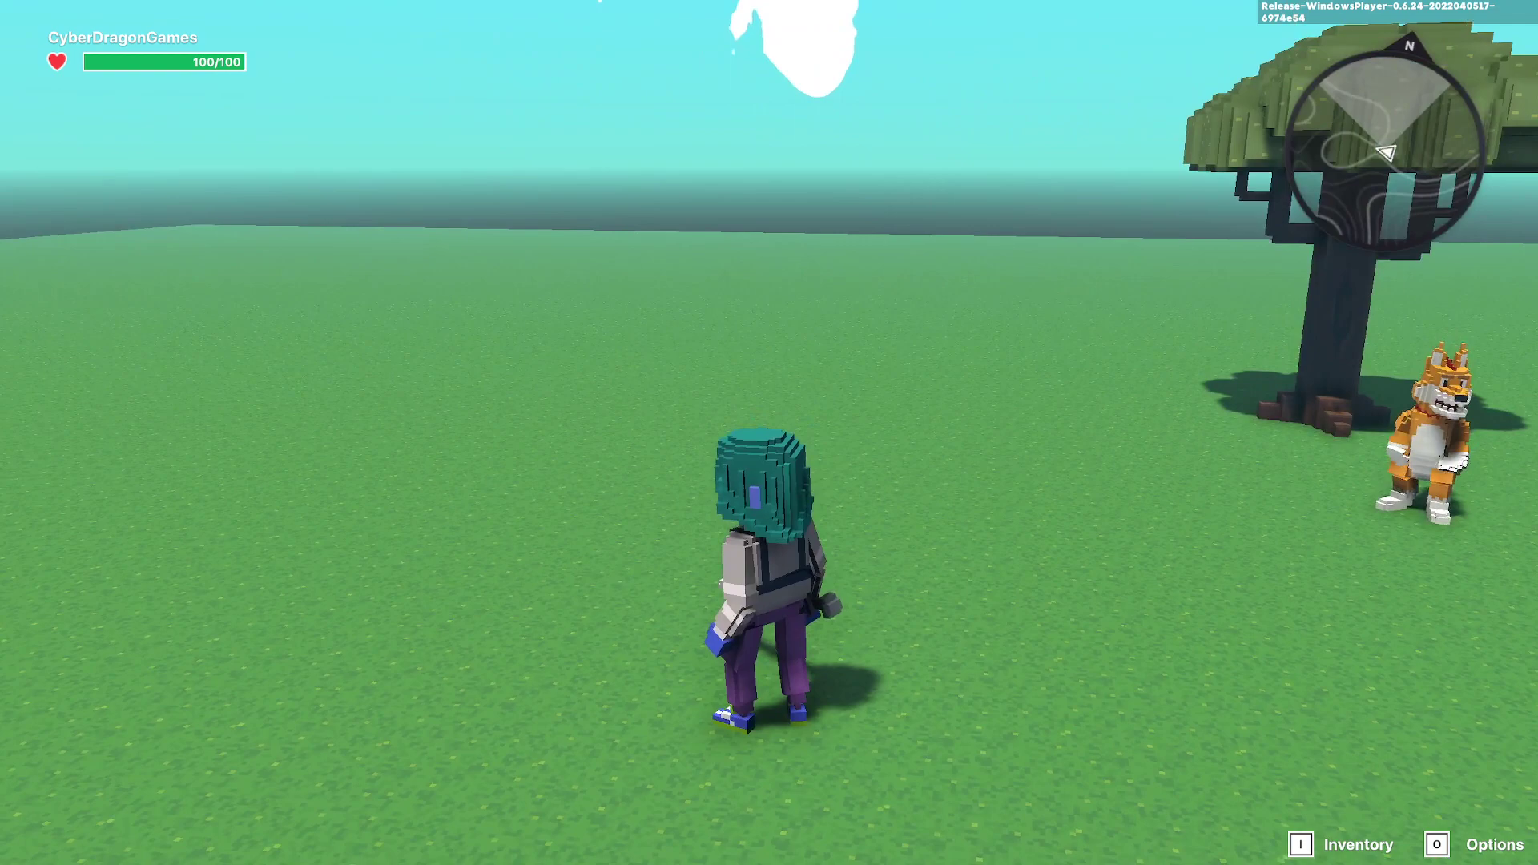
{"action": "key", "text": "w"}
{"action": "key", "text": "w"}
{"action": "key", "text": "d"}
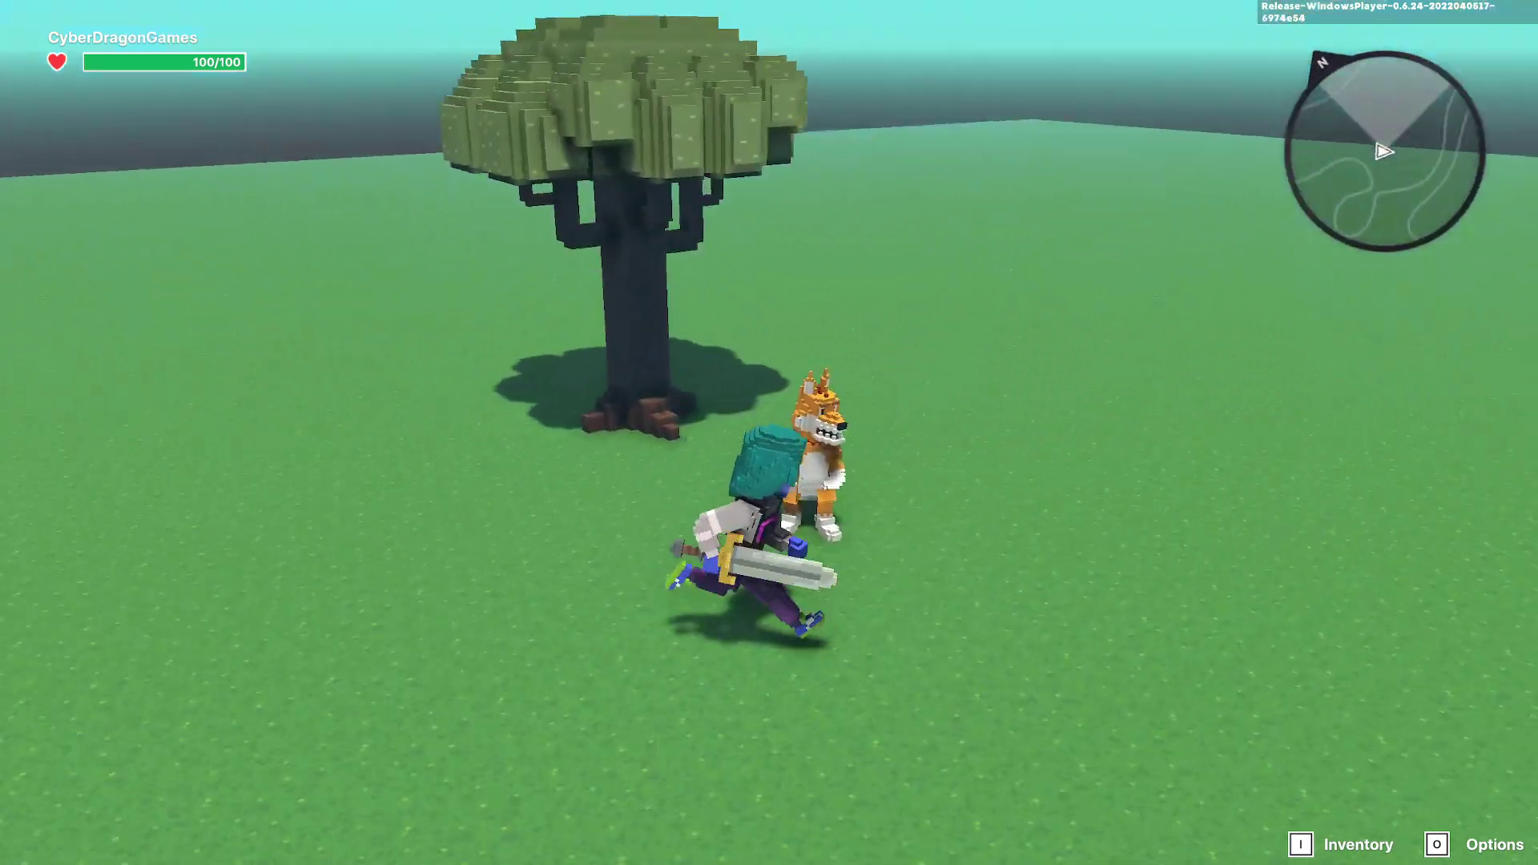
{"action": "key", "text": "w"}
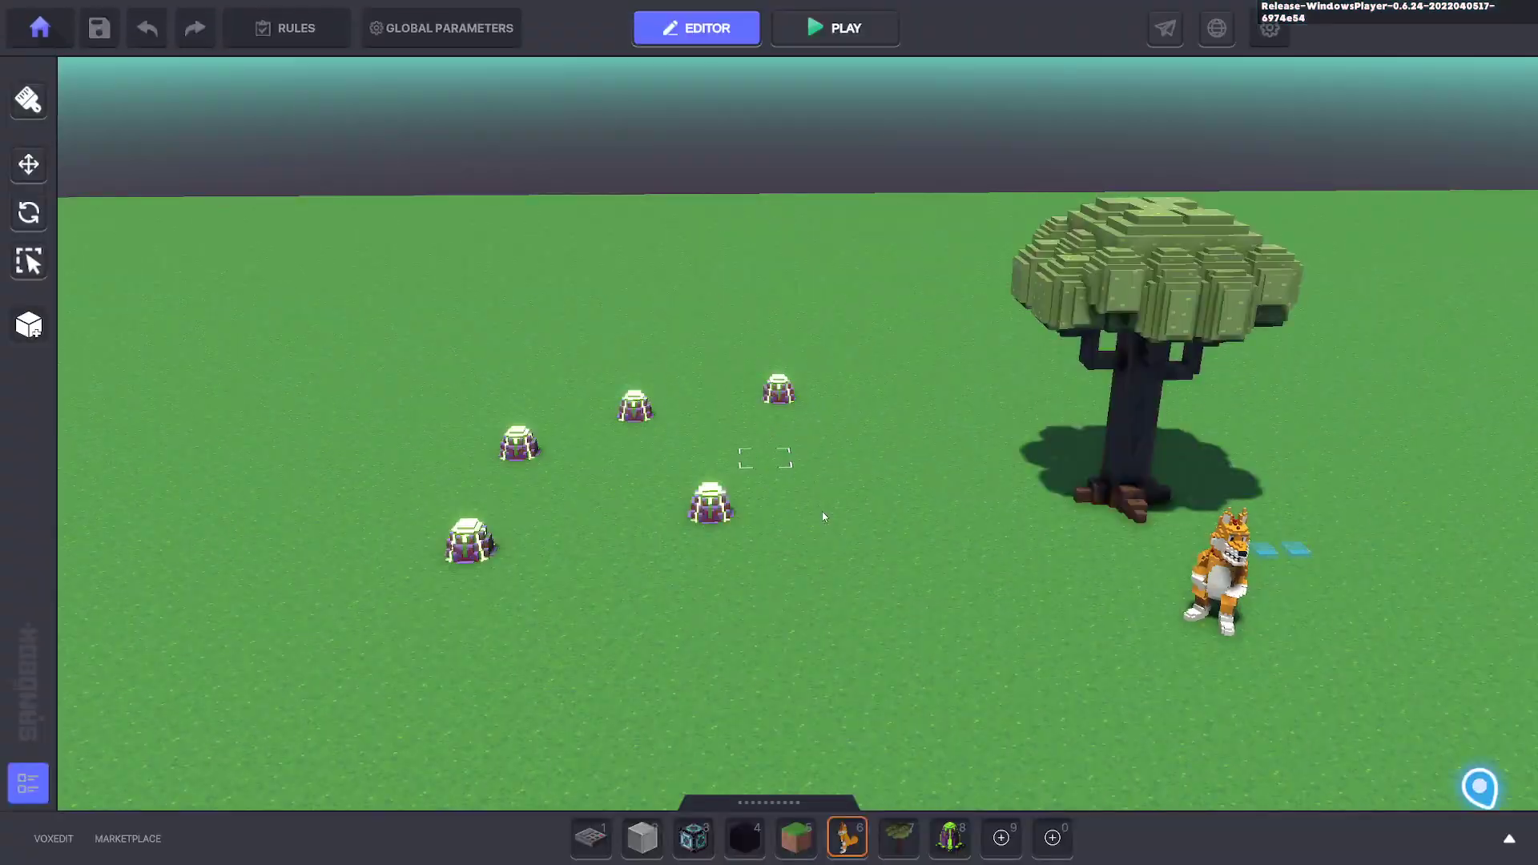
Place a NumPad Switch on the open grass between the eggs and the Doge NPC, and select it.
{"action": "left_click", "coordinate": [591, 837]}
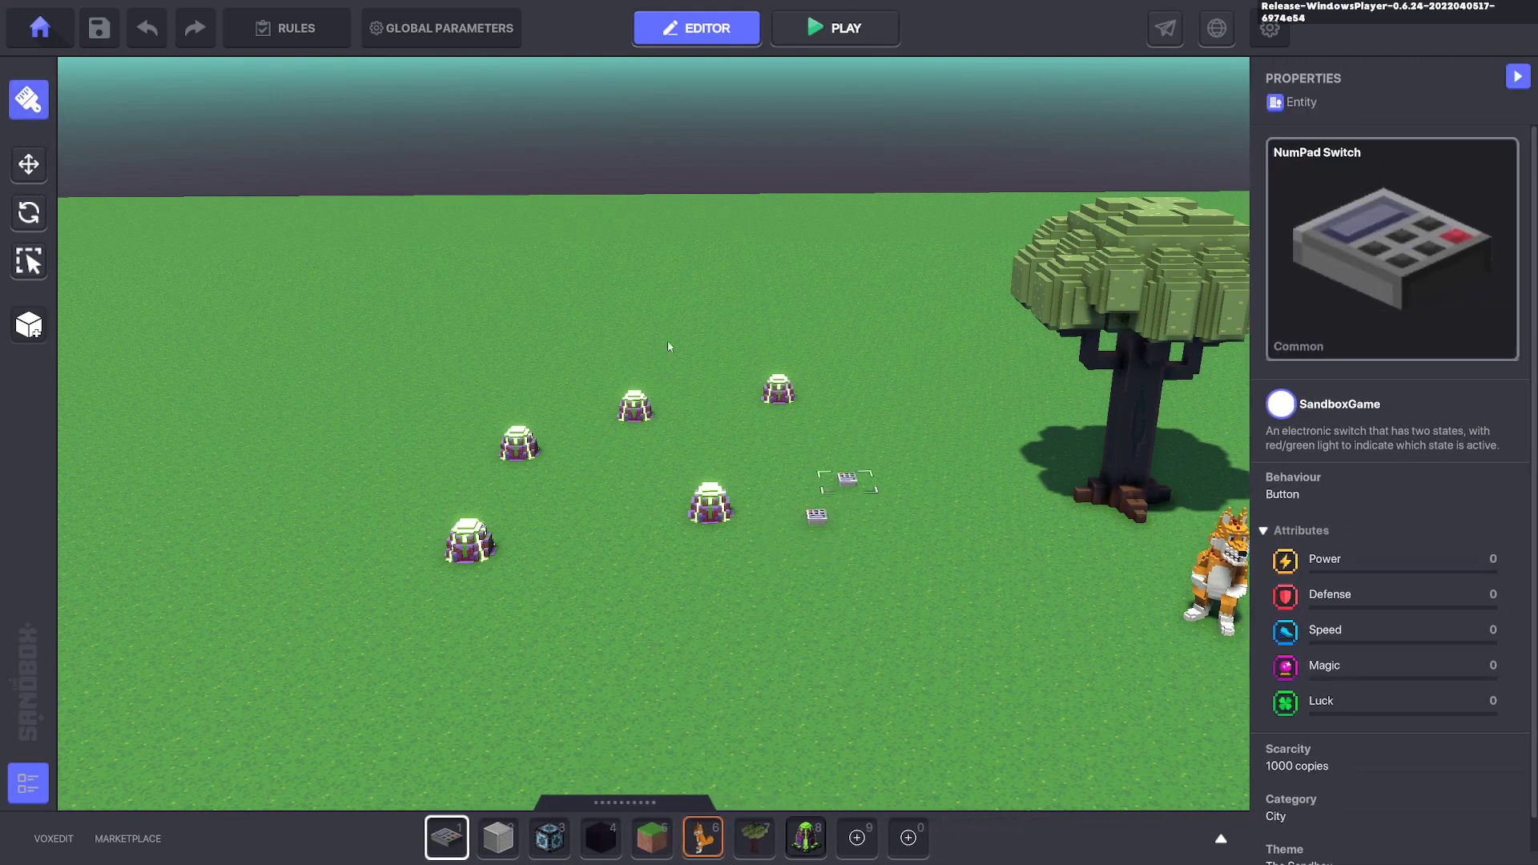
{"action": "left_click", "coordinate": [34, 175]}
{"action": "left_click", "coordinate": [816, 516]}
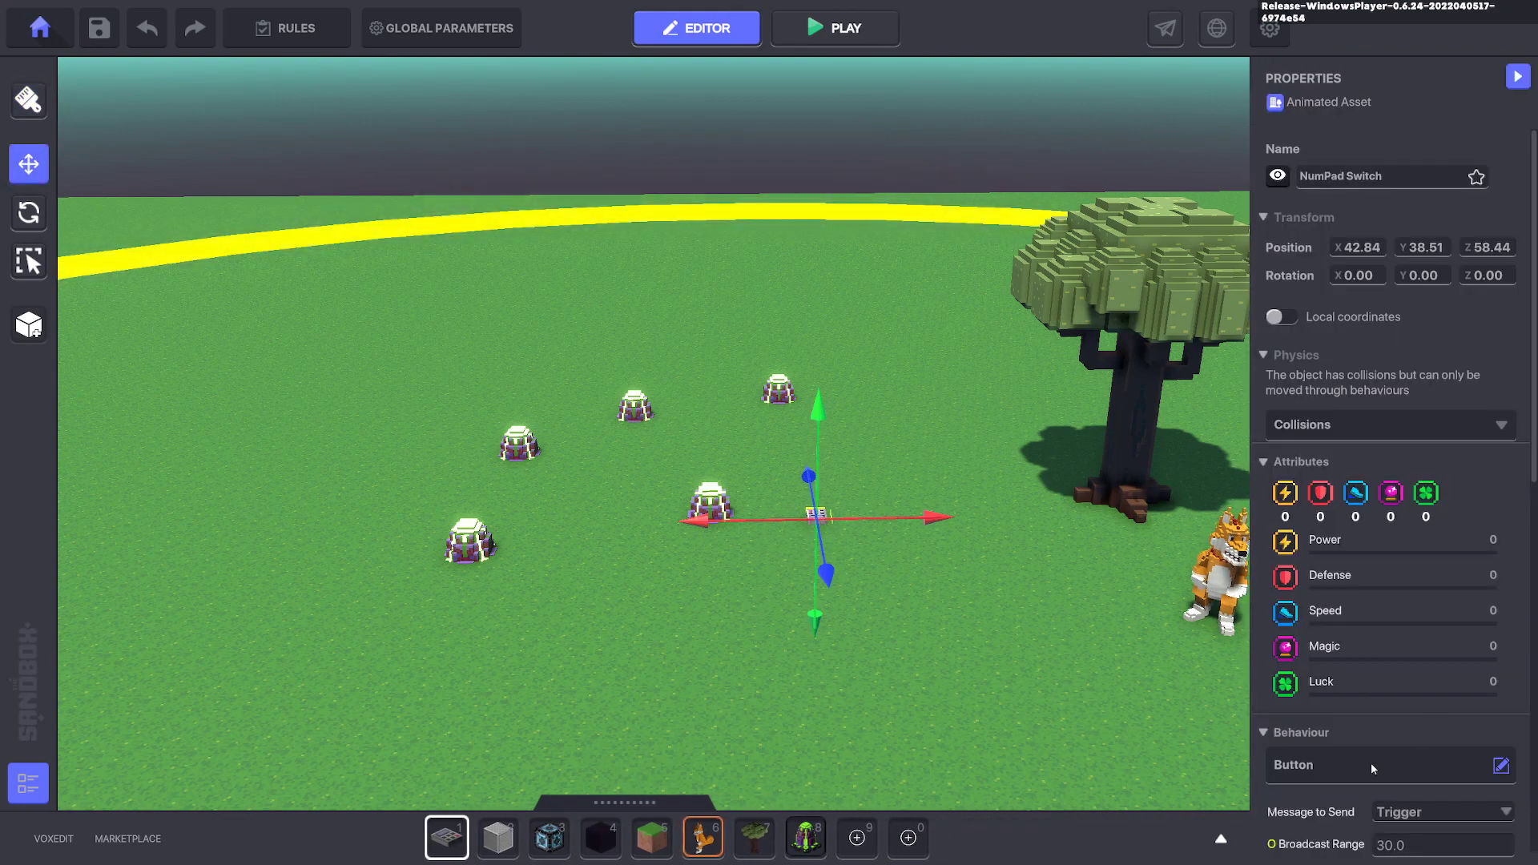
Set the NumPad Switch's behaviour to None and remove its Indicator component.
{"action": "left_click", "coordinate": [1373, 767]}
{"action": "left_click", "coordinate": [572, 357]}
{"action": "scroll", "coordinate": [1441, 363], "scroll_direction": "down", "scroll_amount": 5}
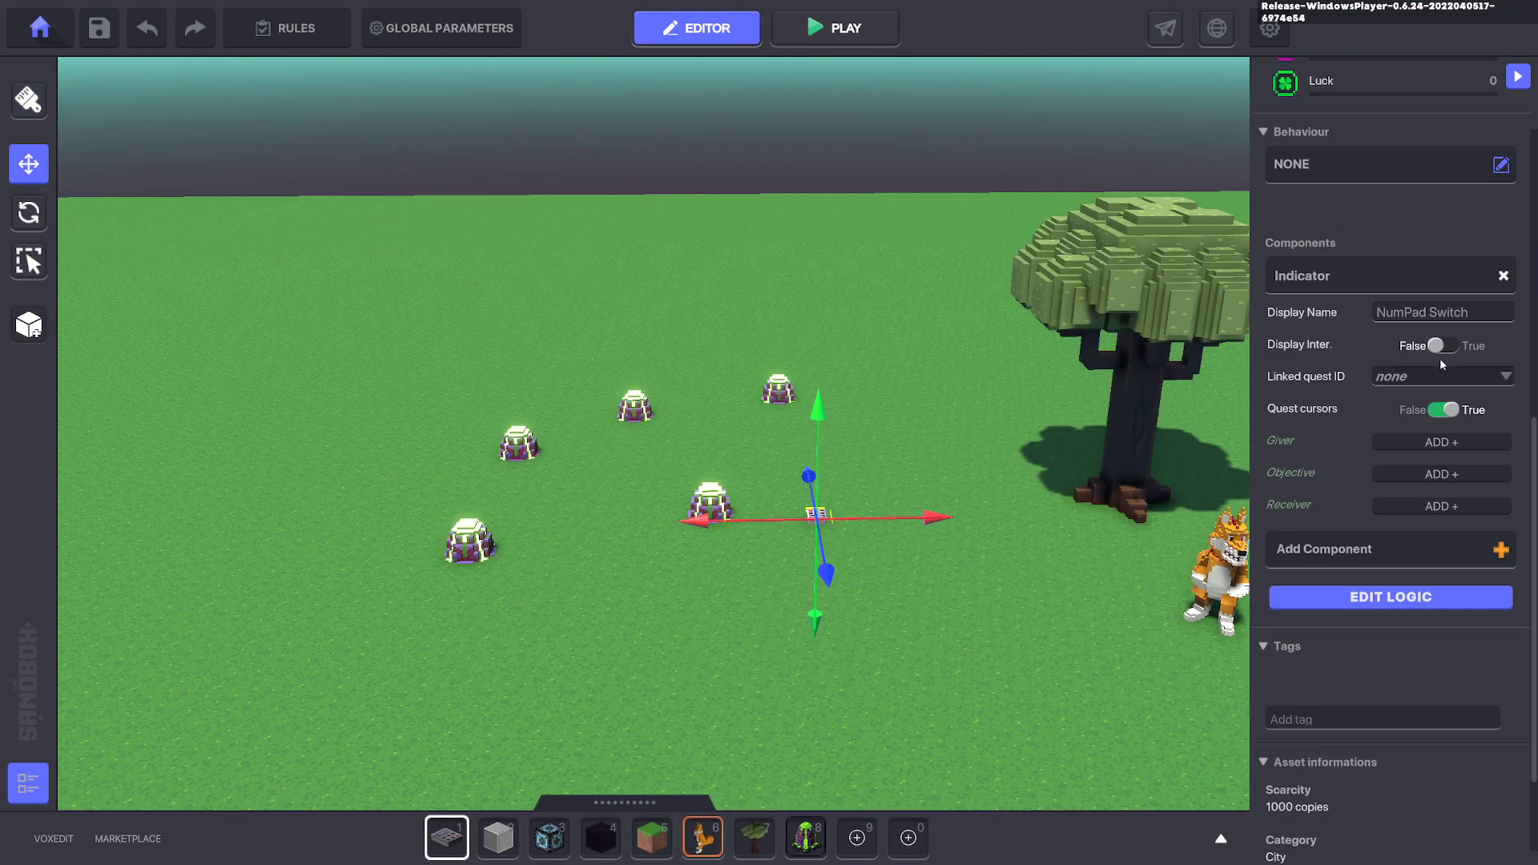
{"action": "left_click", "coordinate": [1505, 275]}
Give the NumPad Switch the Asset Spawner behaviour and set its physics to No Collisions.
{"action": "scroll", "coordinate": [1483, 305], "scroll_direction": "up", "scroll_amount": 3}
{"action": "left_click", "coordinate": [1501, 523]}
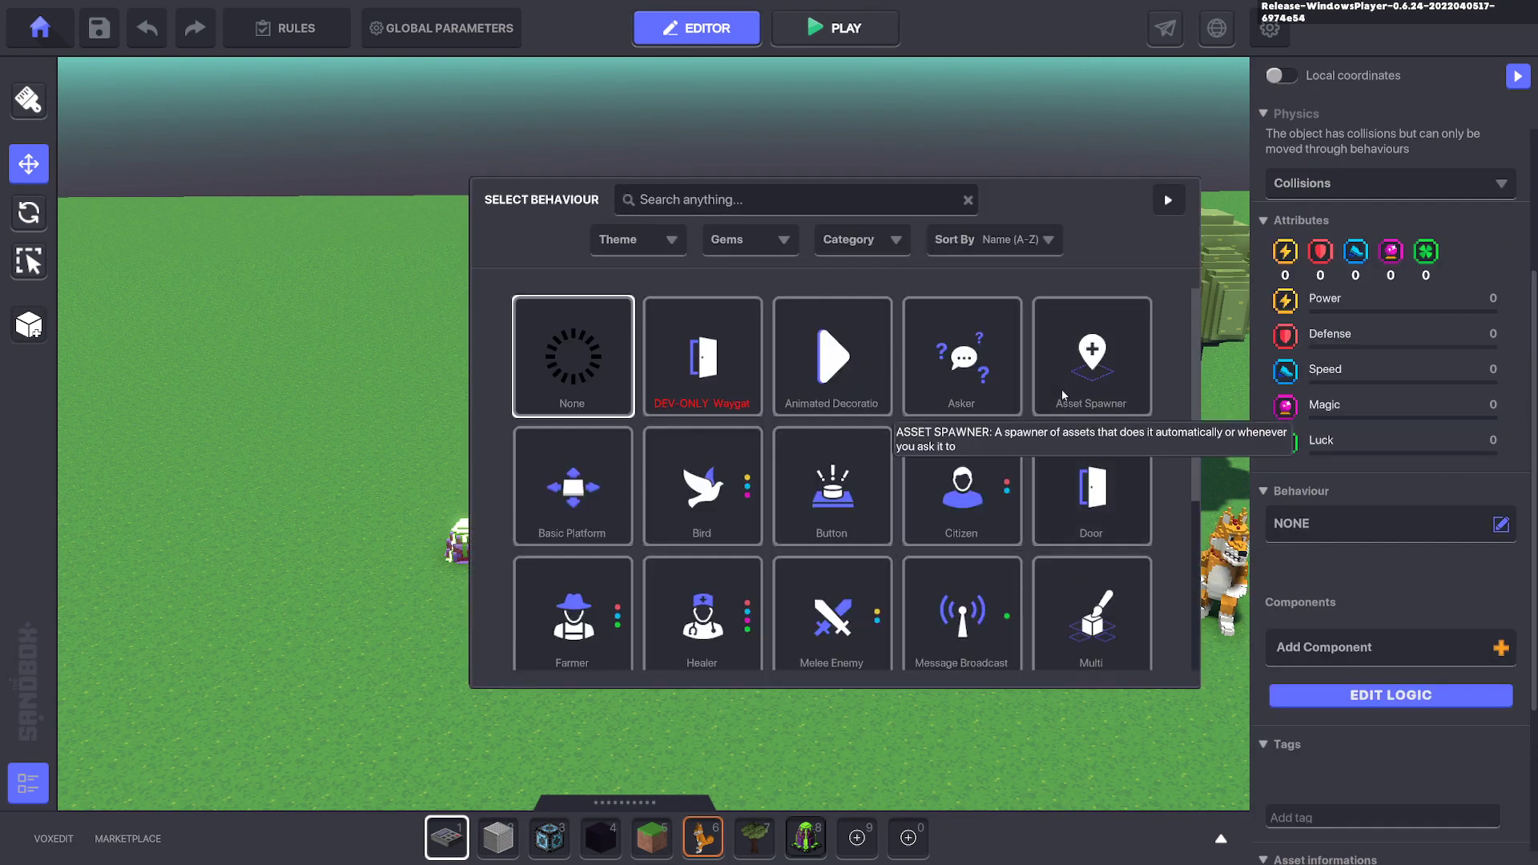
{"action": "left_click", "coordinate": [1093, 375]}
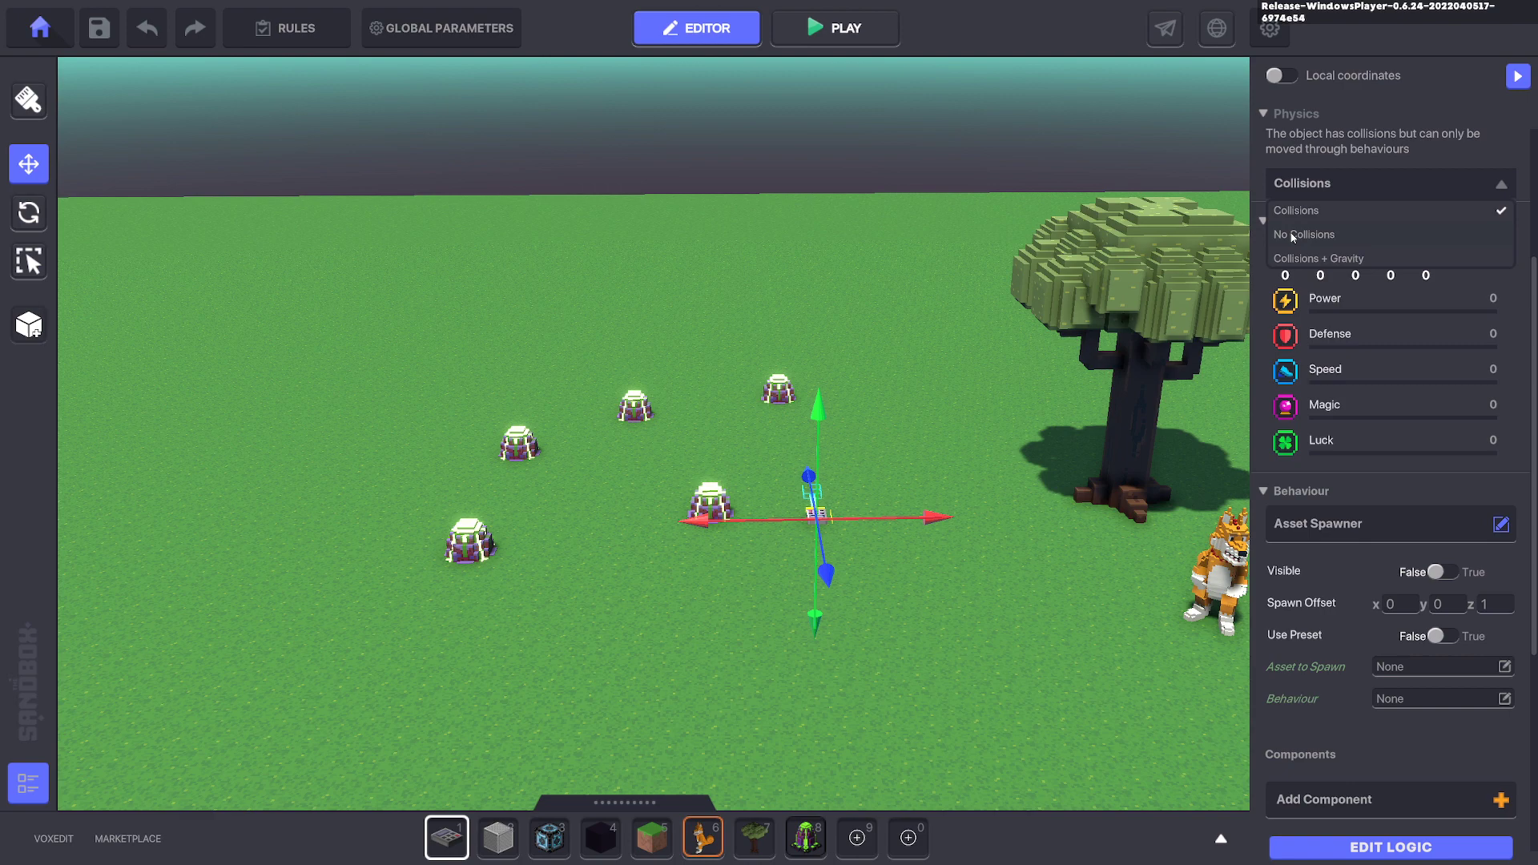
{"action": "left_click", "coordinate": [1292, 235]}
Set the spawner's Z spawn offset to 0 and choose Alien Egg as the asset to spawn.
{"action": "scroll", "coordinate": [1390, 414], "scroll_direction": "down", "scroll_amount": 3}
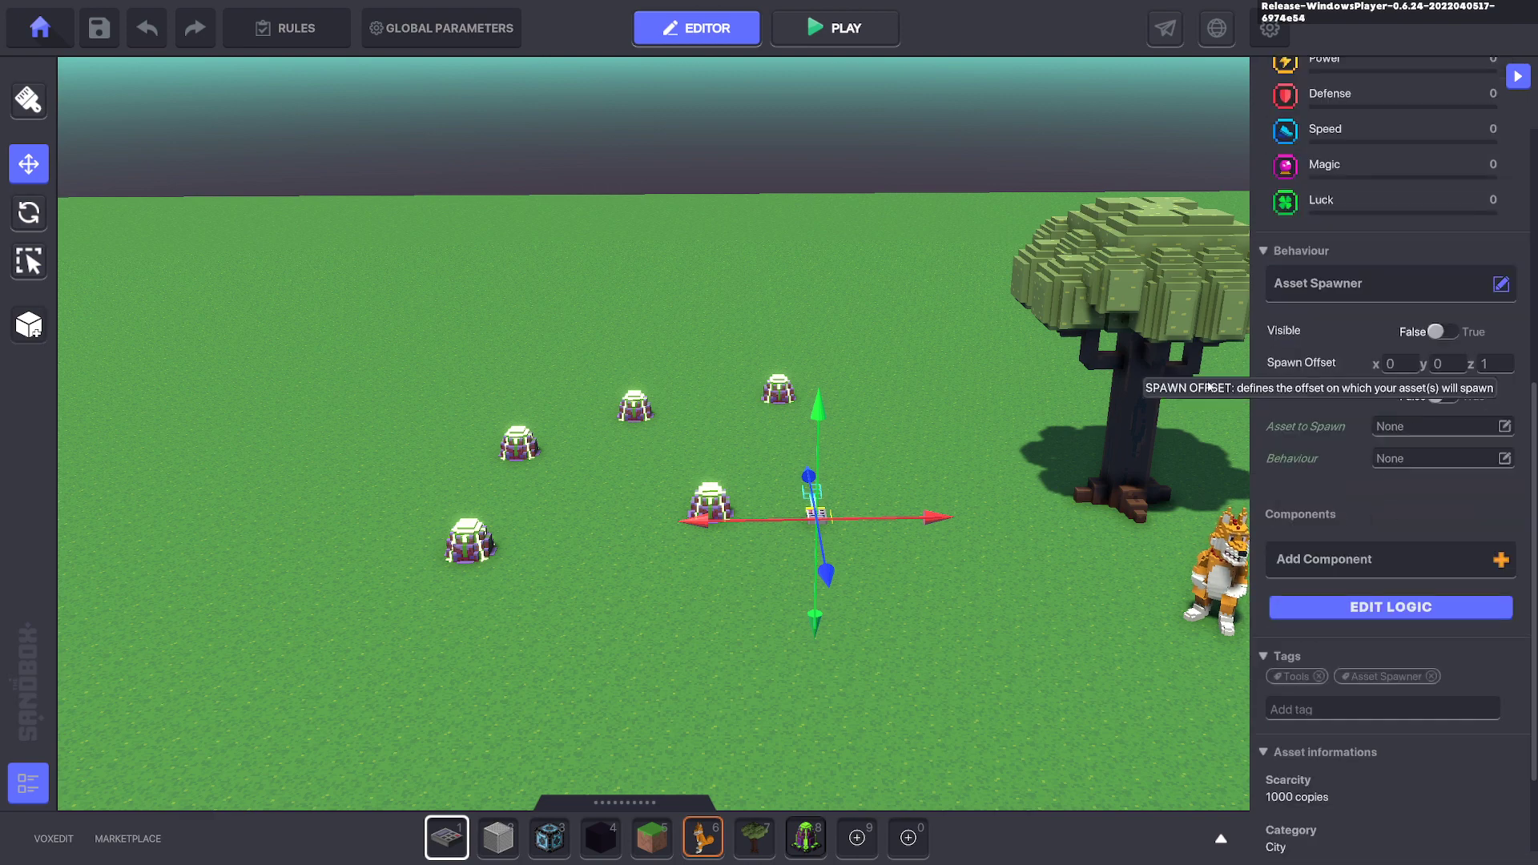
{"action": "scroll", "coordinate": [796, 534], "scroll_direction": "up", "scroll_amount": 3}
{"action": "right_click_drag", "start_coordinate": [796, 535], "coordinate": [758, 452]}
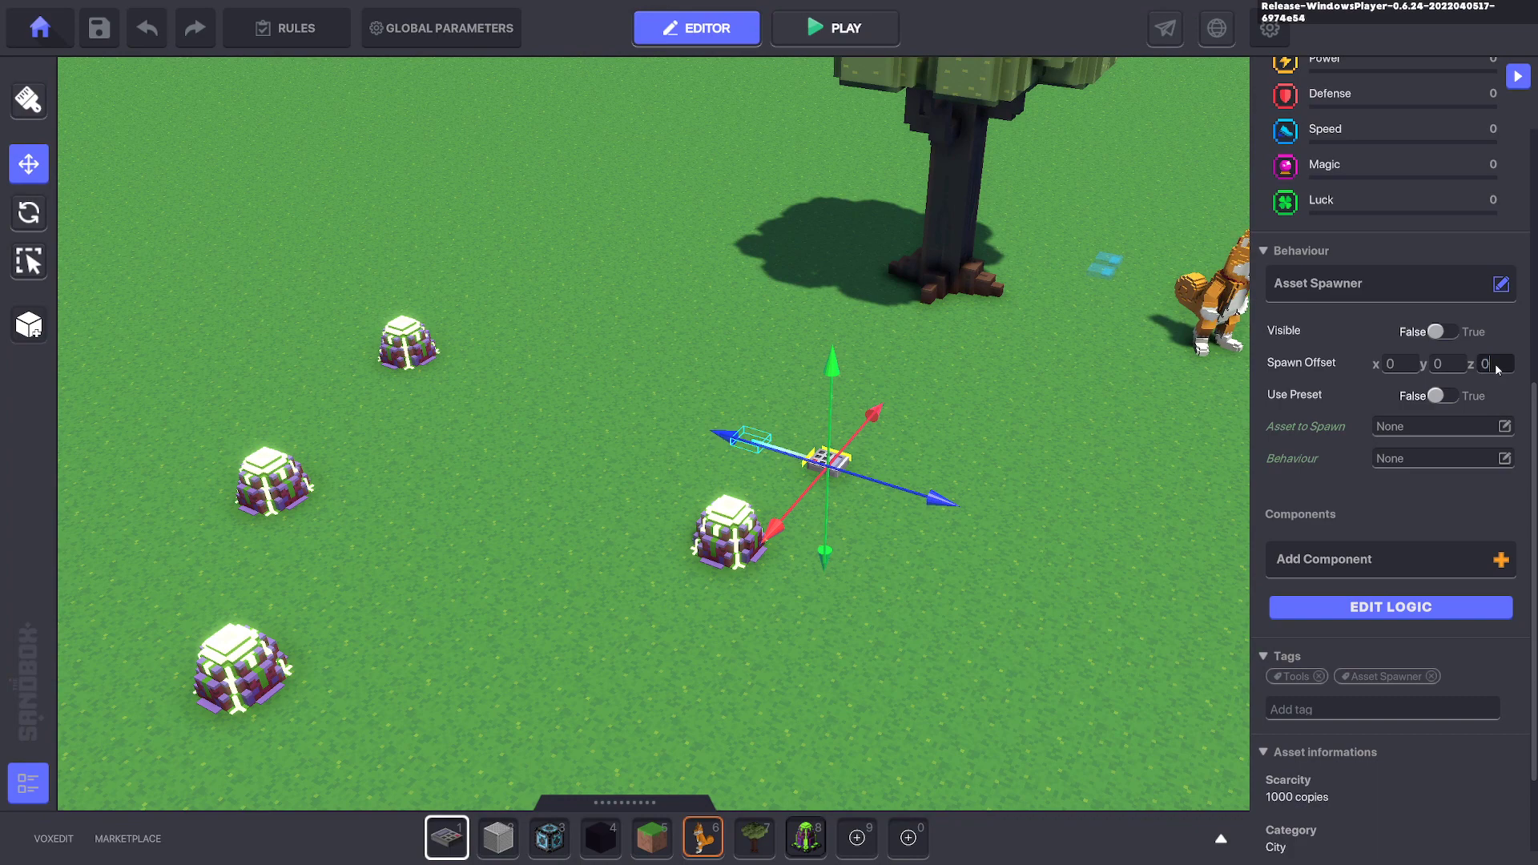
{"action": "right_click_drag", "start_coordinate": [812, 496], "coordinate": [1156, 487]}
{"action": "left_click", "coordinate": [1409, 427]}
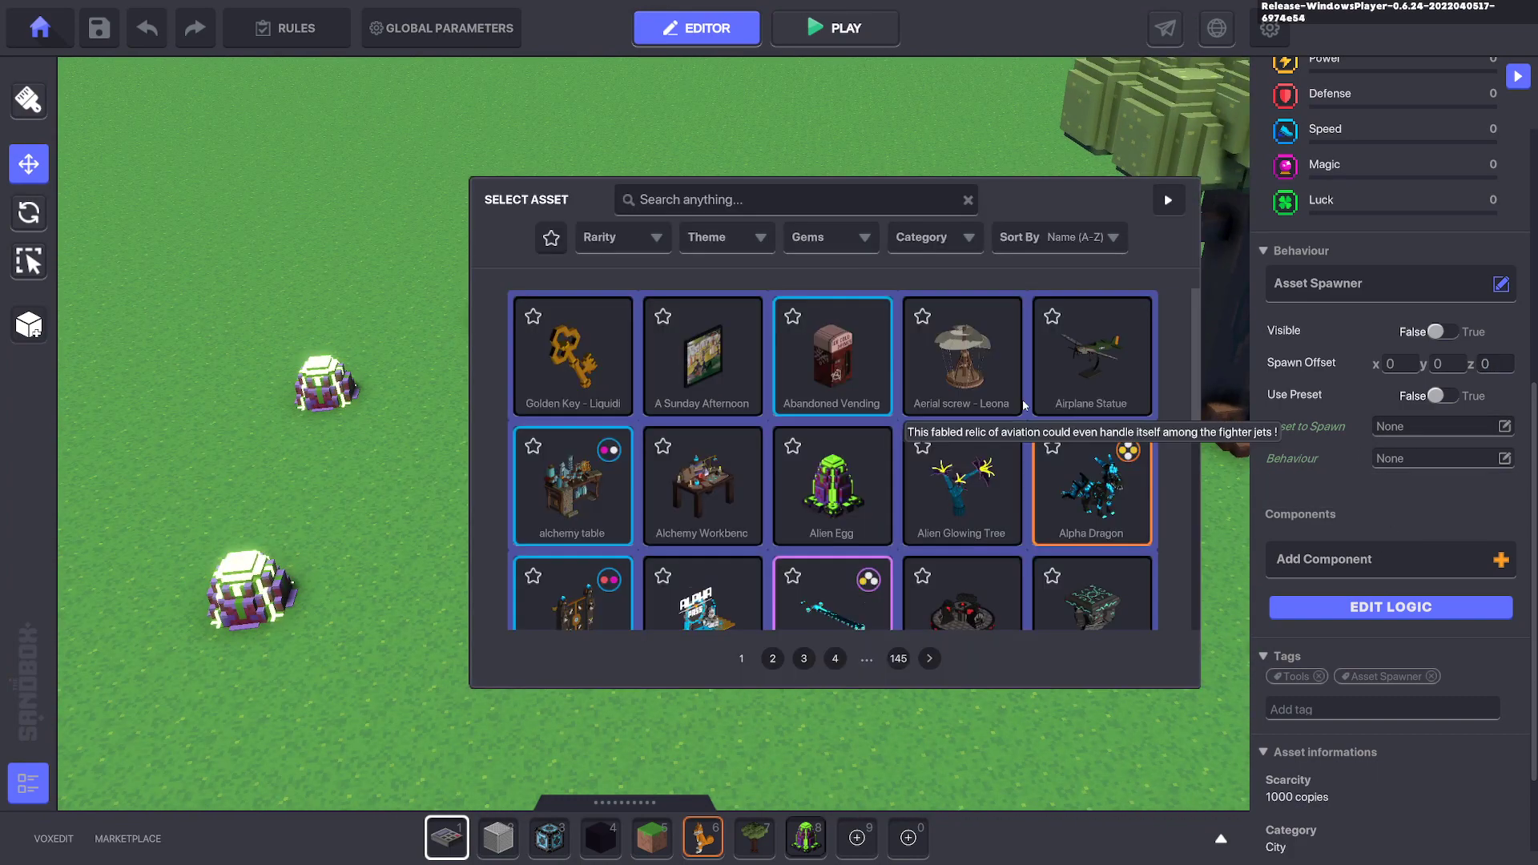
{"action": "left_click", "coordinate": [1127, 503]}
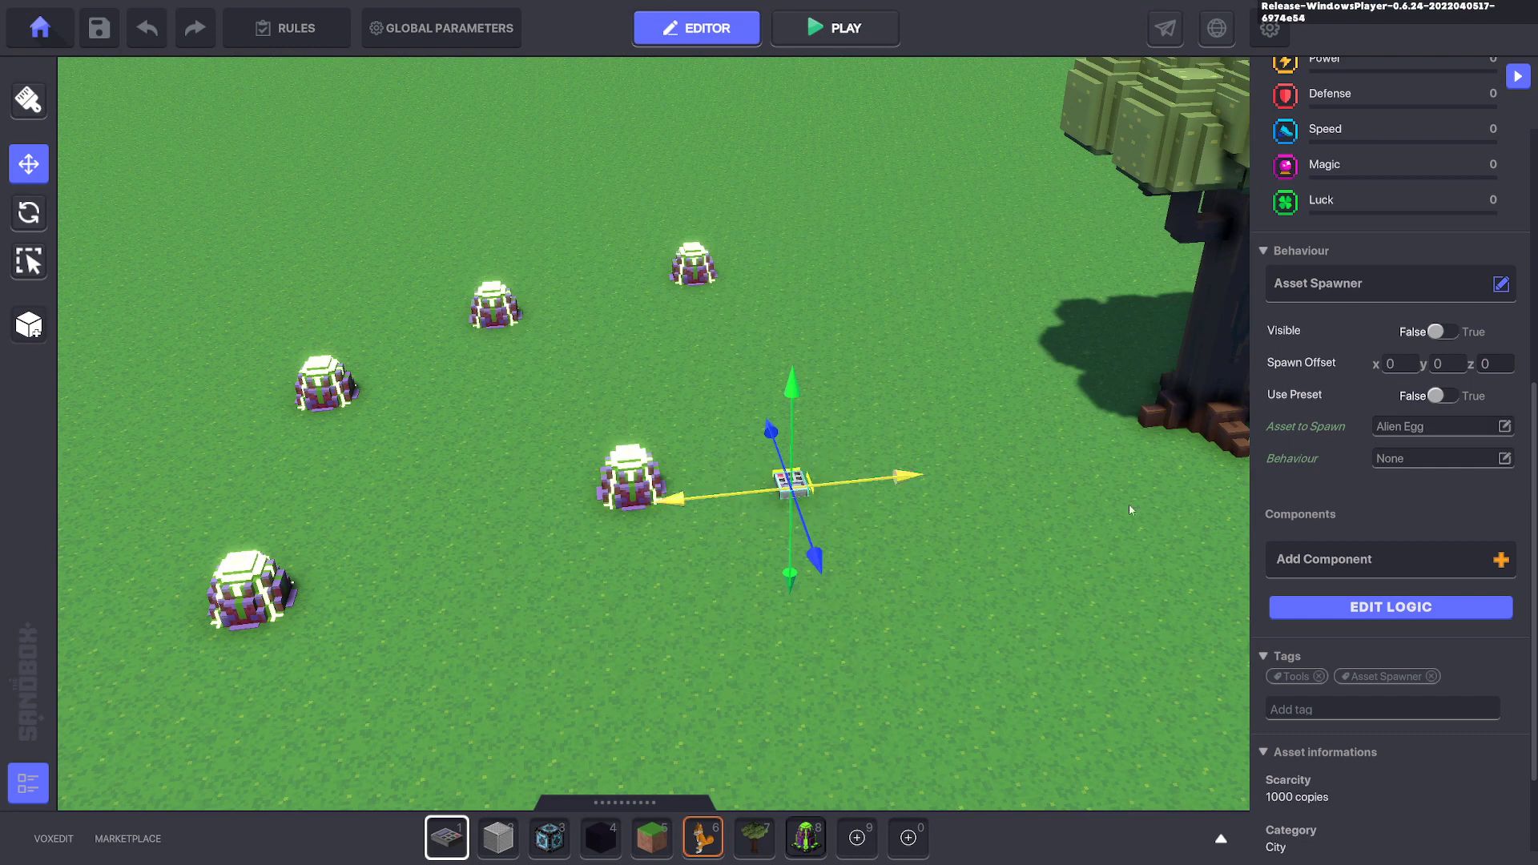
Open the spawner's logic and remove the Trigger message from its required messages.
{"action": "left_click", "coordinate": [1345, 606]}
{"action": "scroll", "coordinate": [1442, 585], "scroll_direction": "down", "scroll_amount": 3}
{"action": "left_click", "coordinate": [1508, 531]}
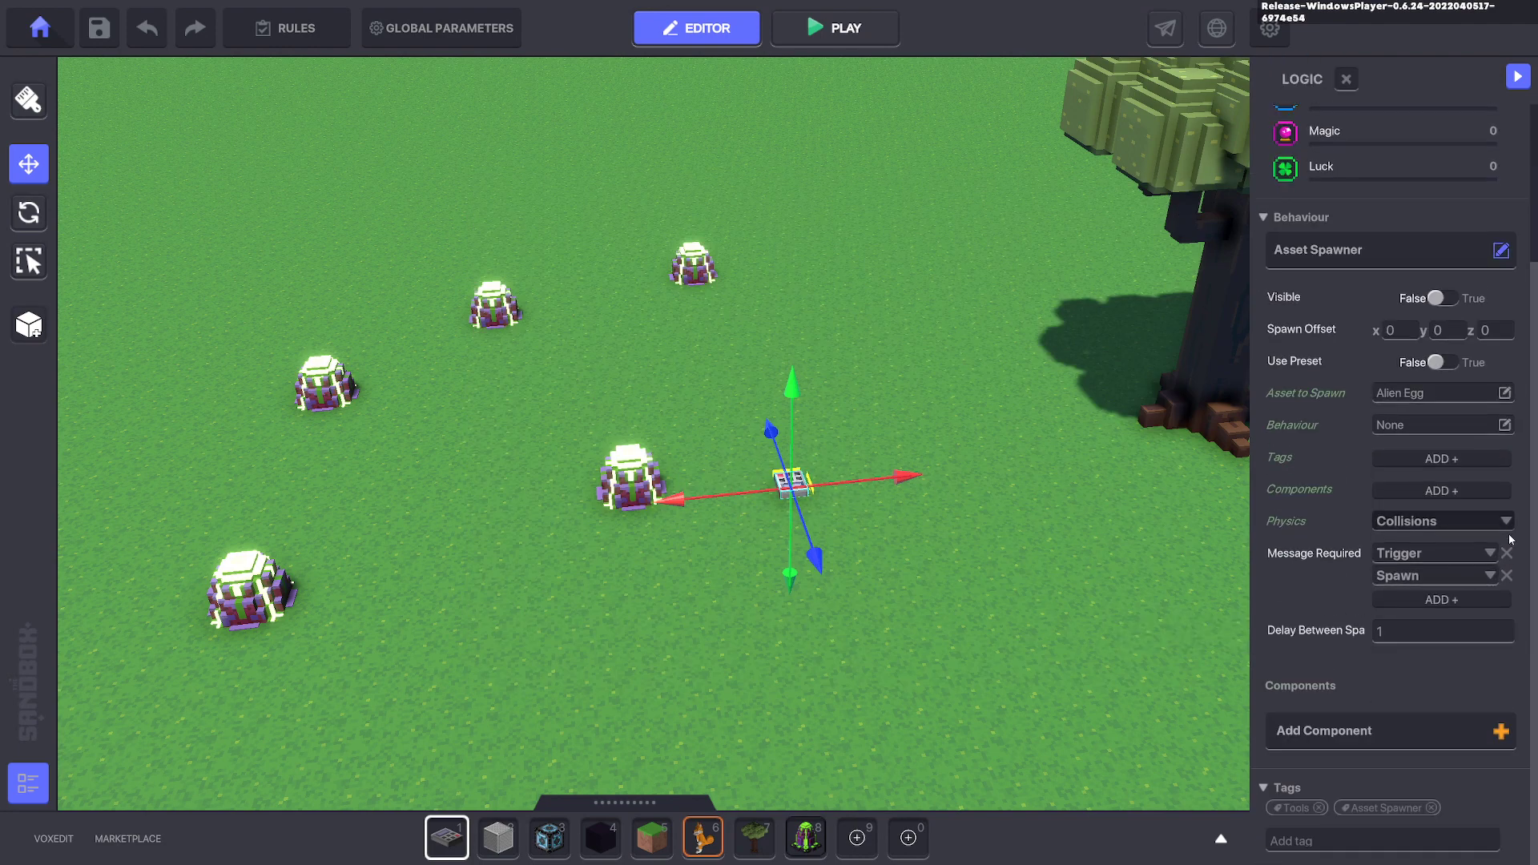
{"action": "left_click", "coordinate": [1506, 544]}
Check the quest's launch message in the game rules and set the spawner's required message to Quest.1.Start.
{"action": "left_click", "coordinate": [1419, 575]}
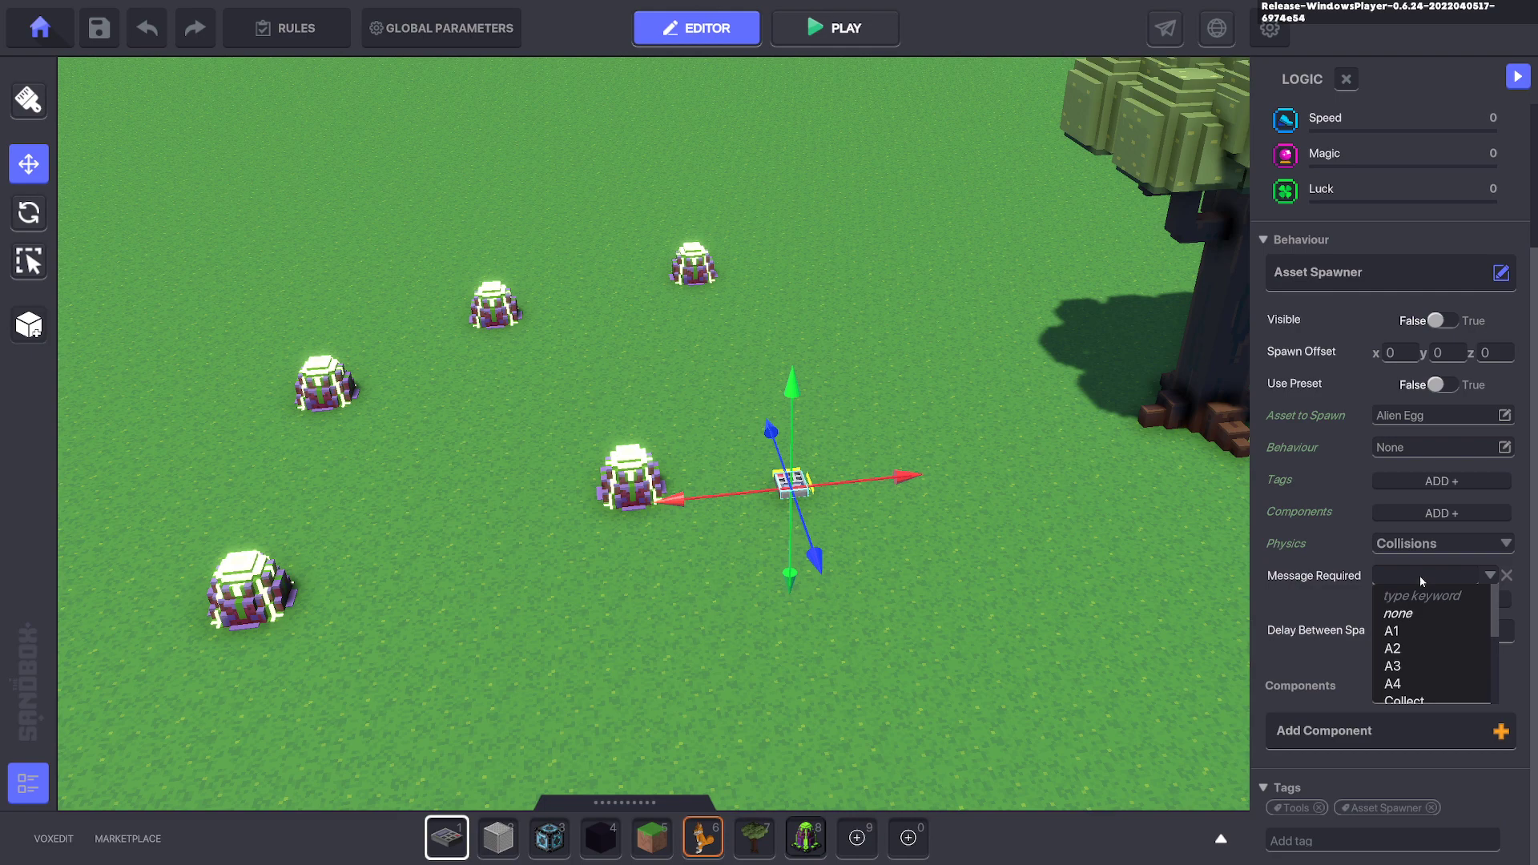
{"action": "left_click", "coordinate": [287, 28]}
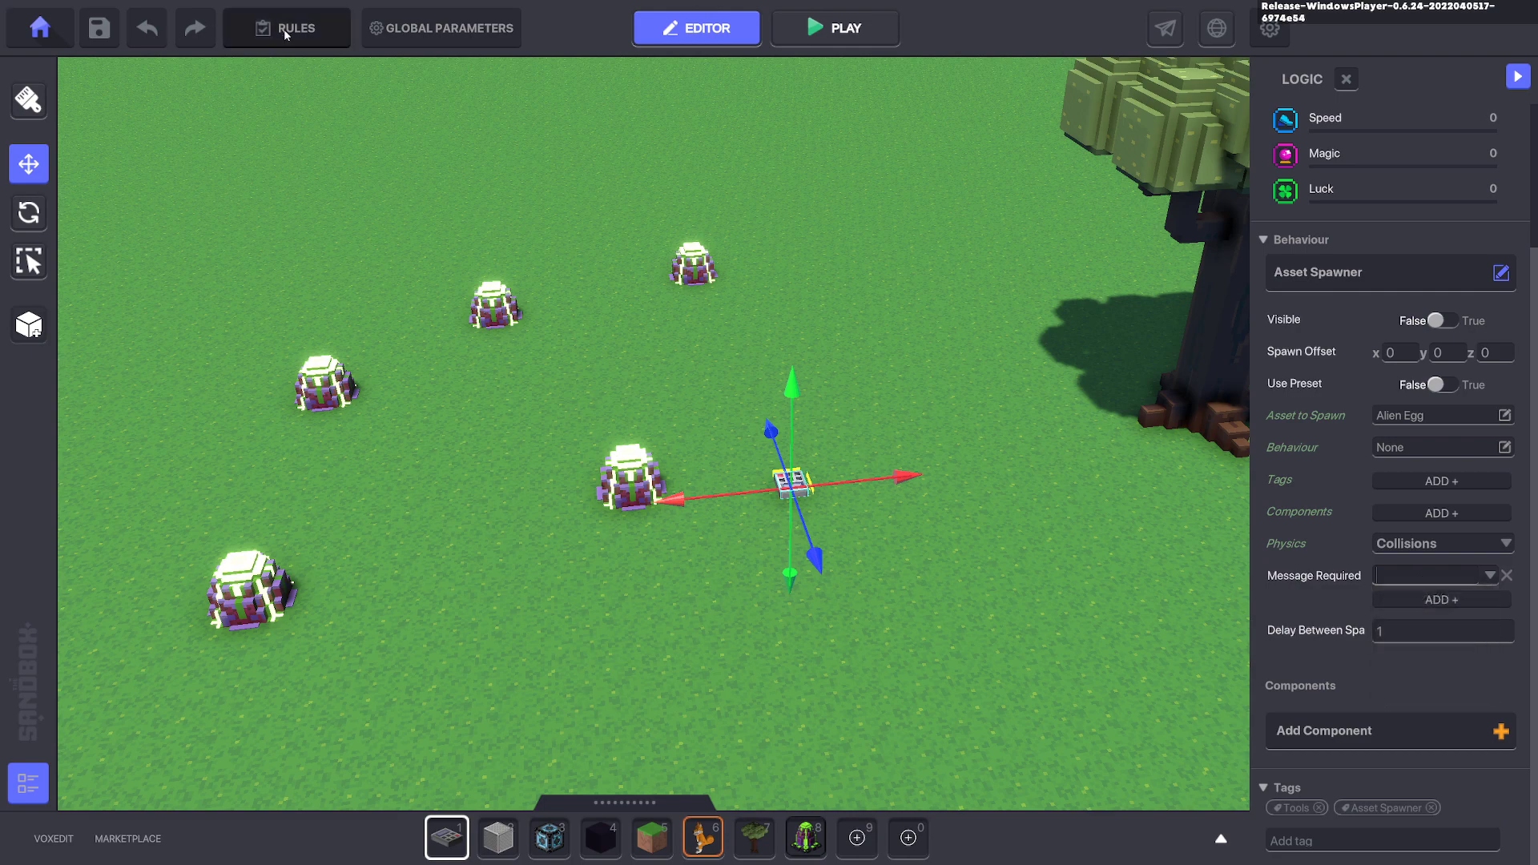
{"action": "left_click", "coordinate": [549, 250]}
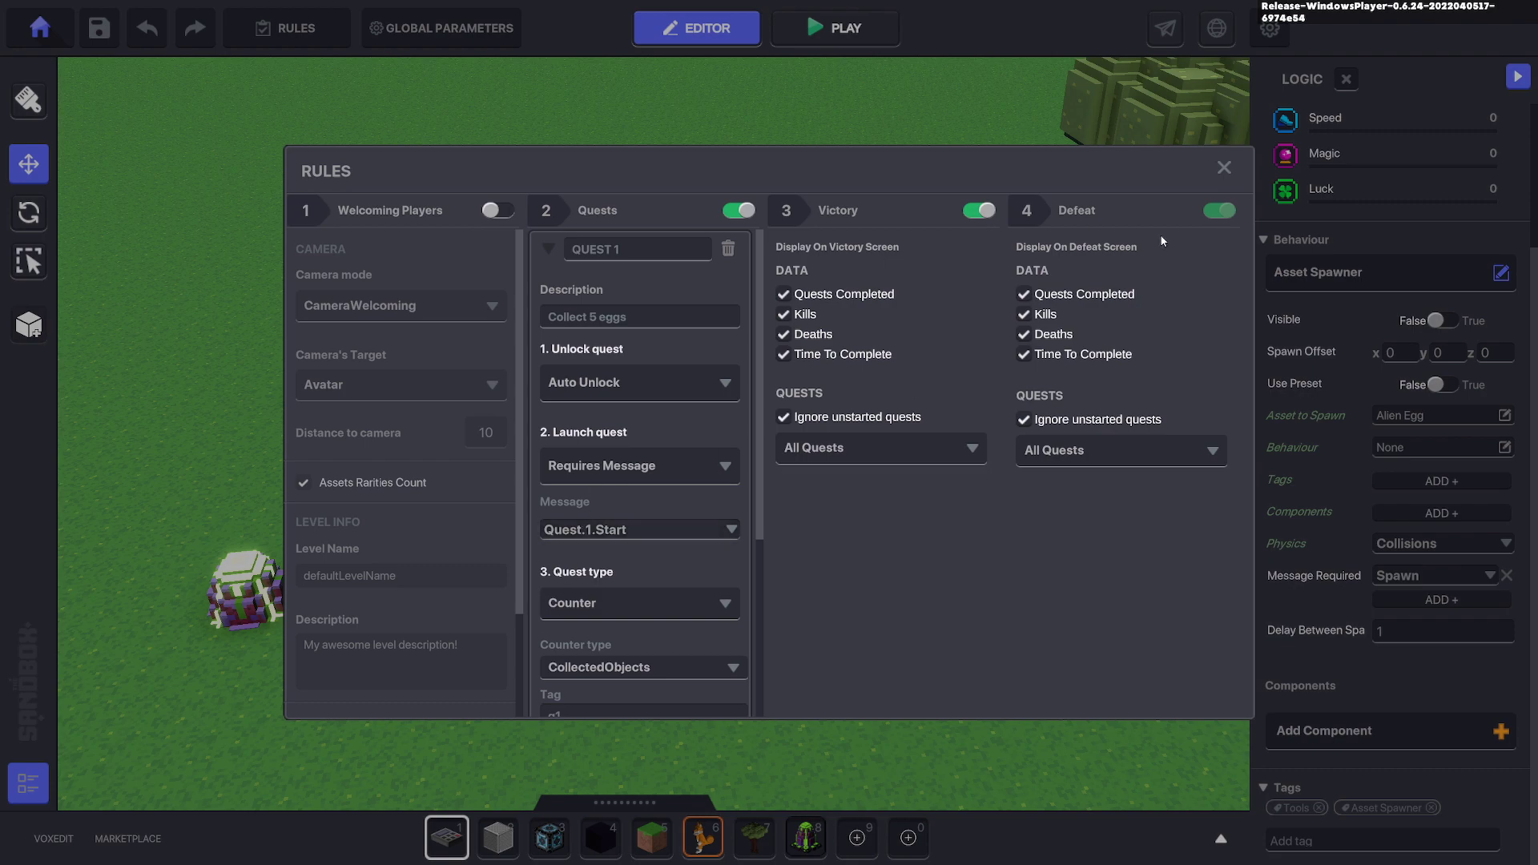
{"action": "left_click", "coordinate": [1223, 167]}
{"action": "left_click", "coordinate": [1416, 577]}
{"action": "type", "text": "Ques"}
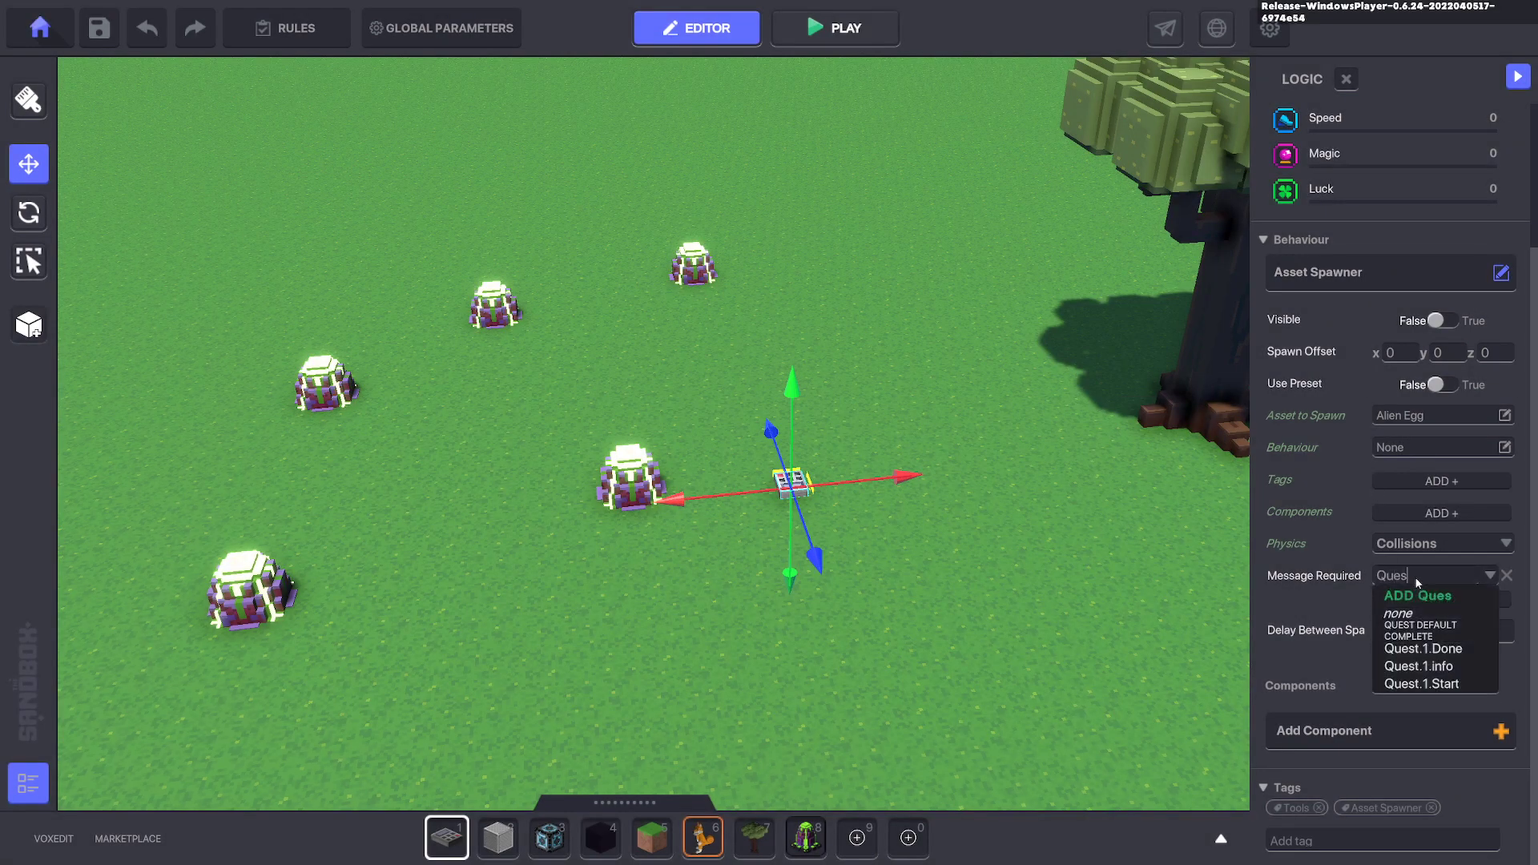
{"action": "left_click", "coordinate": [1413, 687]}
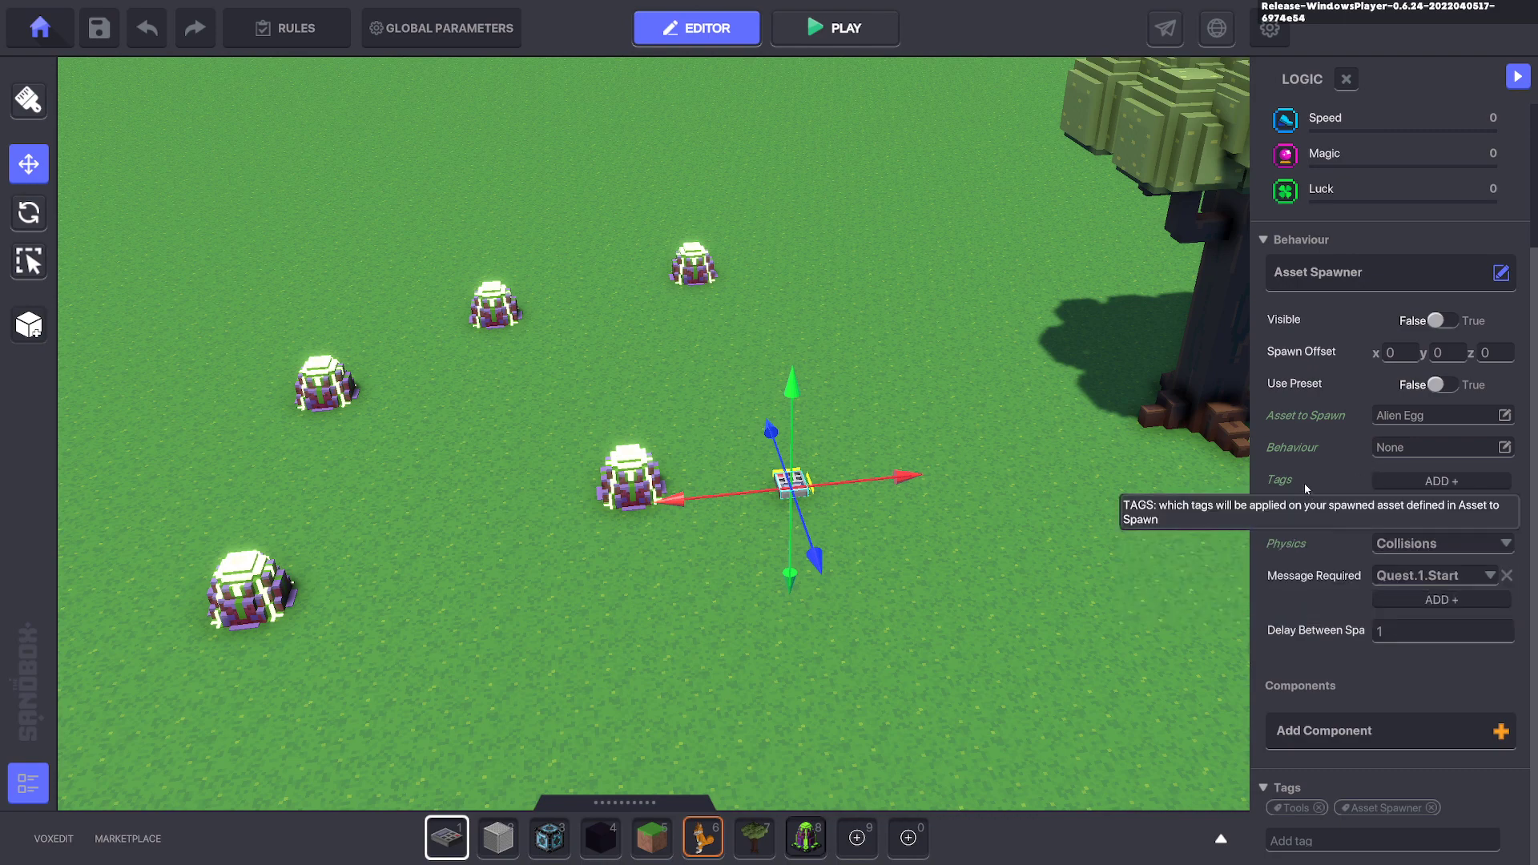
Add the tag "q1" and a Collectible component for the eggs the spawner creates.
{"action": "left_click", "coordinate": [1401, 482]}
{"action": "left_click", "coordinate": [1394, 485]}
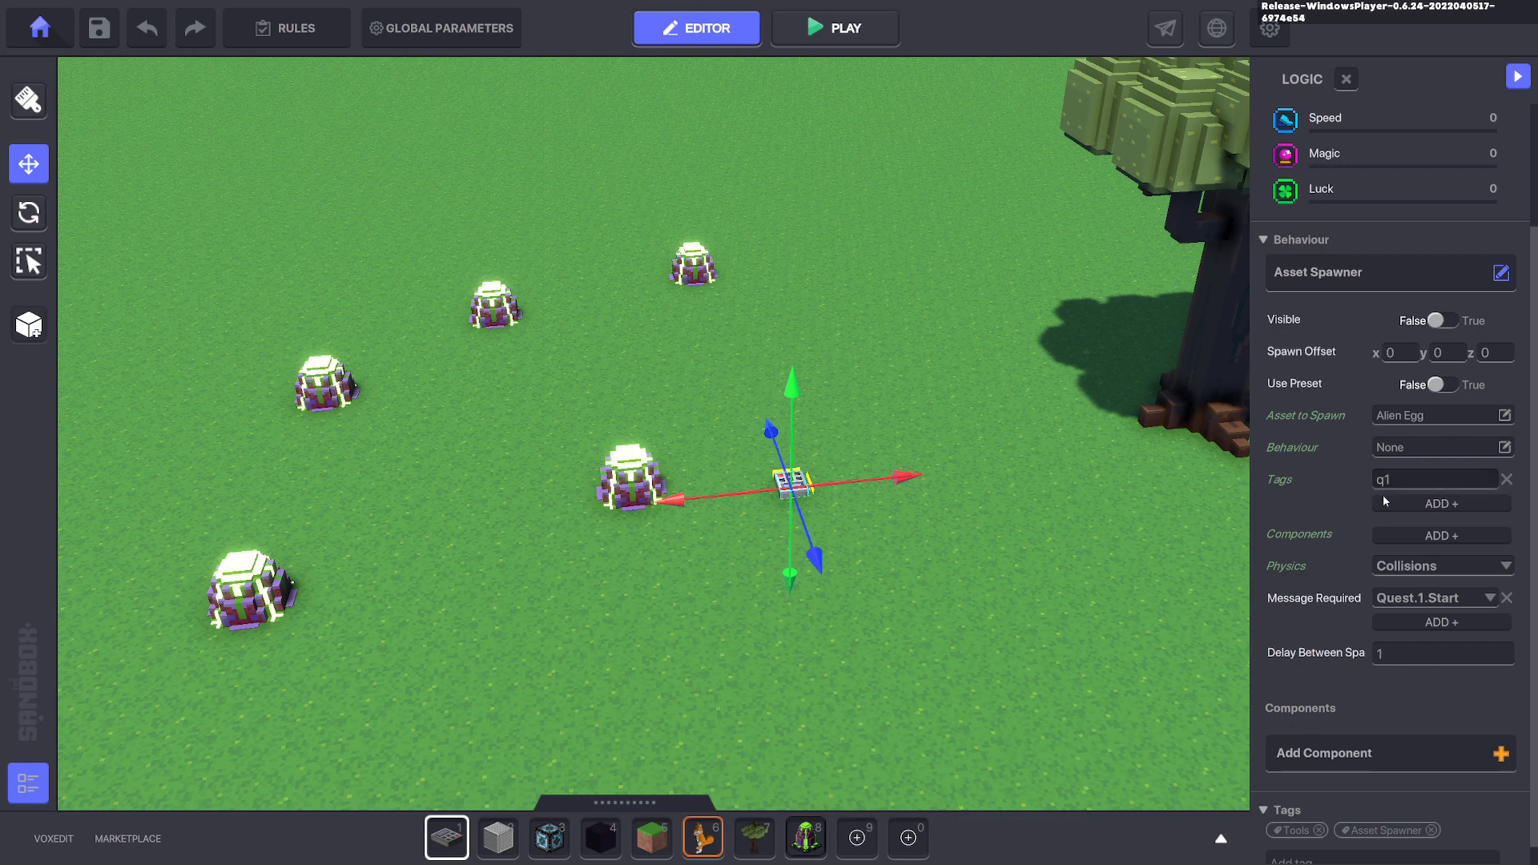
{"action": "left_click", "coordinate": [1433, 535]}
{"action": "left_click", "coordinate": [1423, 539]}
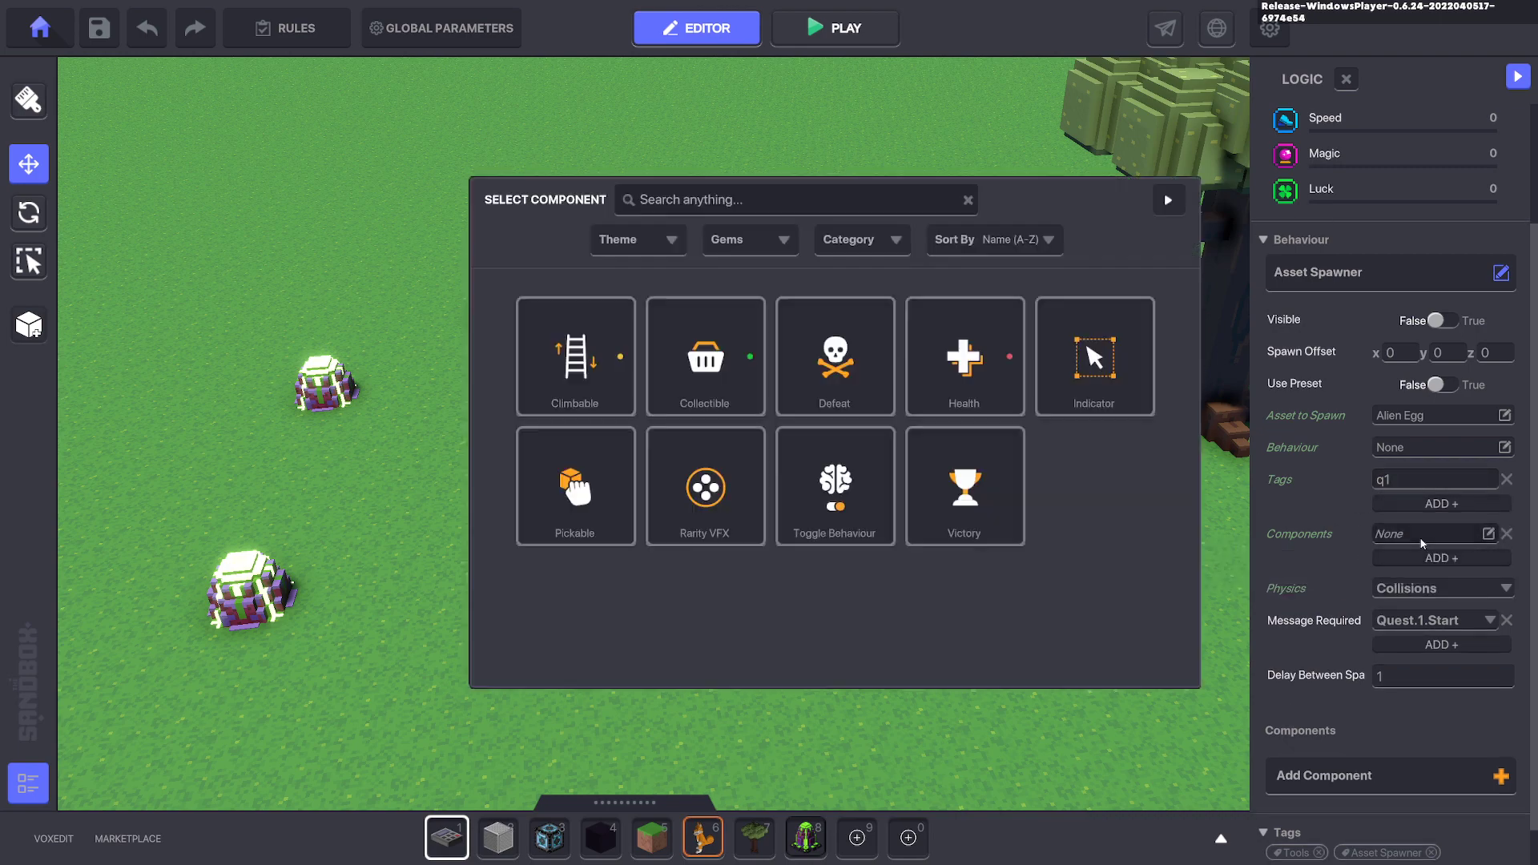
{"action": "left_click", "coordinate": [714, 373]}
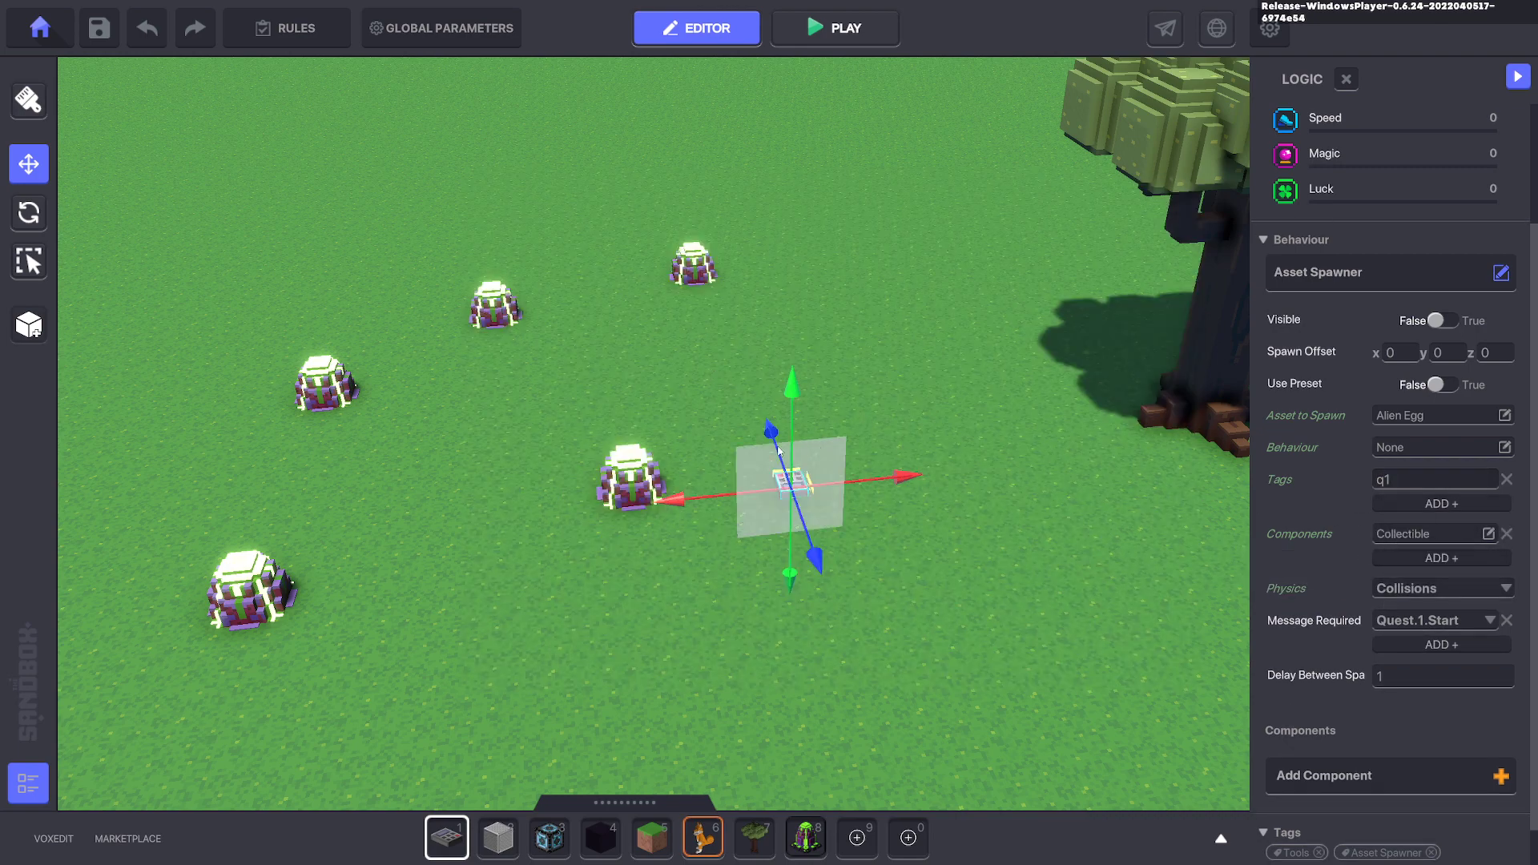
Delete all five Alien Eggs placed directly on the grass.
{"action": "left_click", "coordinate": [627, 464]}
{"action": "key", "text": "Delete"}
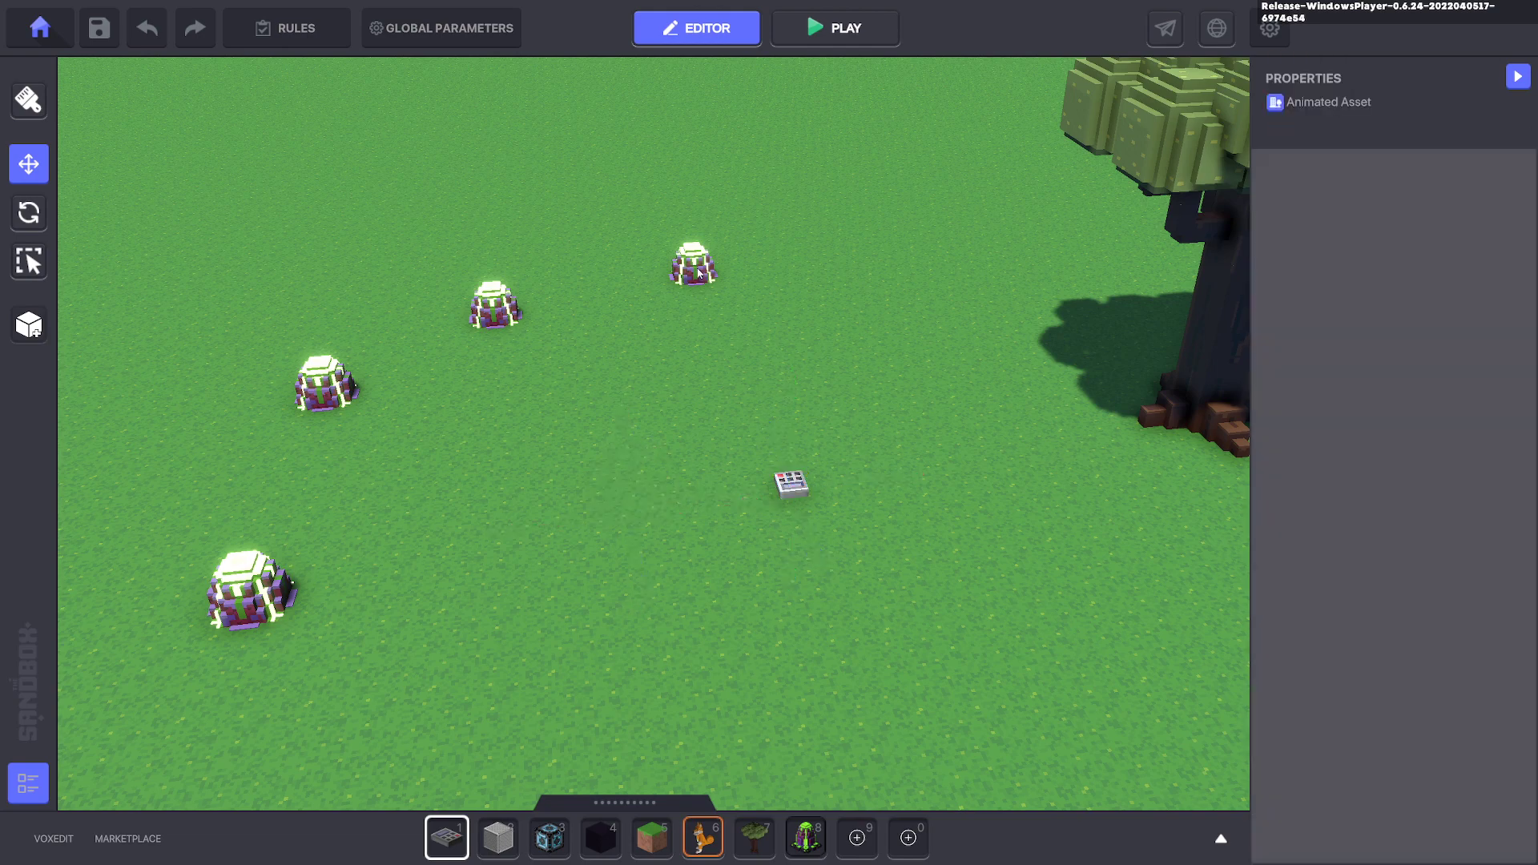
{"action": "left_click", "coordinate": [693, 262]}
{"action": "key", "text": "Delete"}
{"action": "left_click", "coordinate": [494, 302]}
{"action": "key", "text": "Delete"}
{"action": "left_click", "coordinate": [327, 383]}
{"action": "key", "text": "Delete"}
{"action": "left_click", "coordinate": [251, 590]}
{"action": "key", "text": "Delete"}
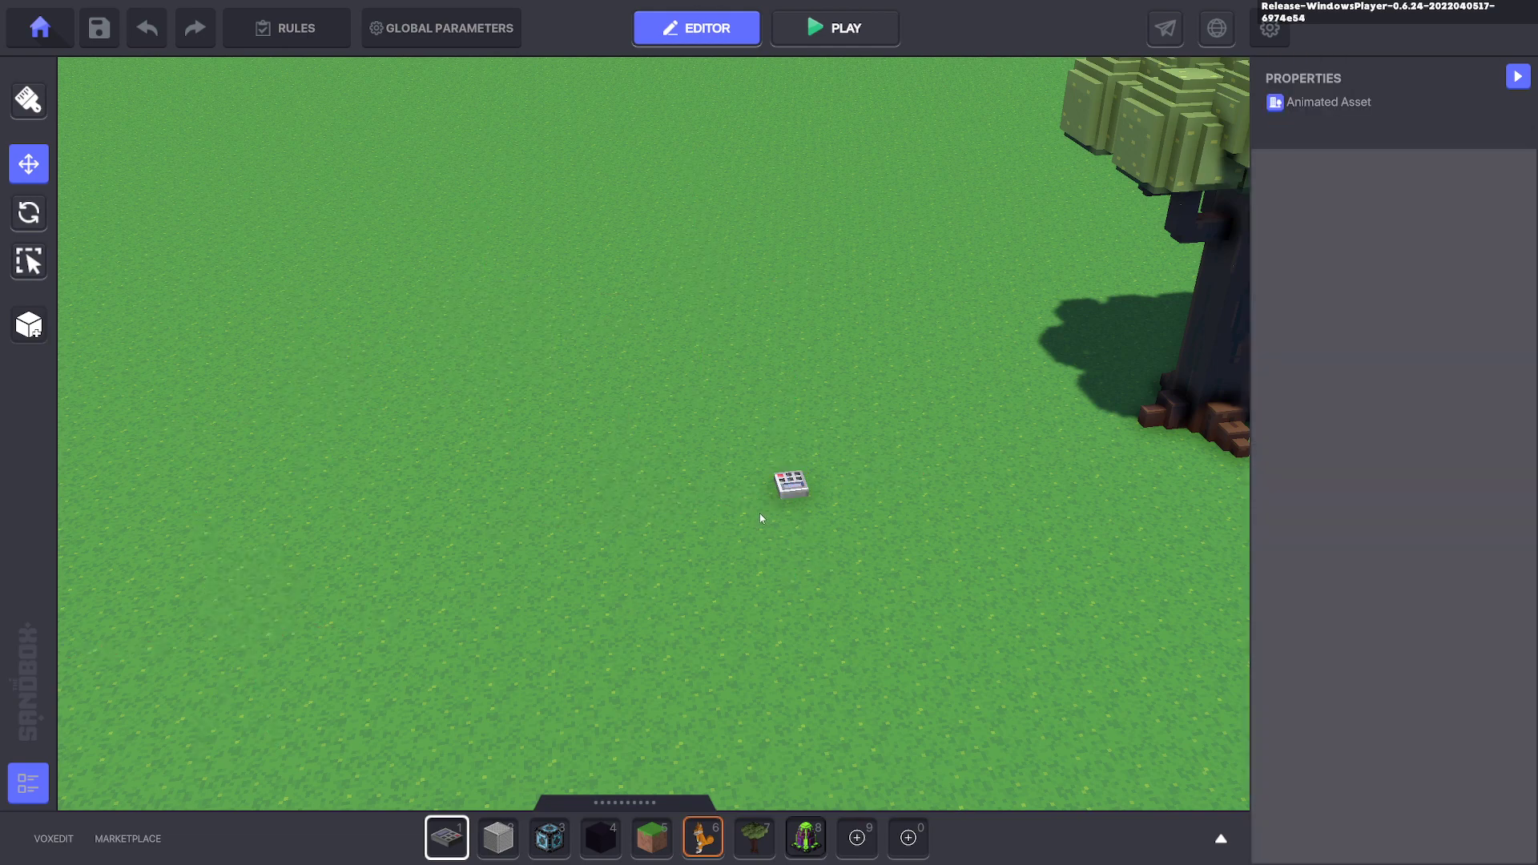
Duplicate the NumPad Switch spawner four times and spread the copies over the grass for five spawners in total.
{"action": "left_click", "coordinate": [795, 490]}
{"action": "key", "text": "ctrl+d"}
{"action": "left_click_drag", "start_coordinate": [811, 502], "coordinate": [398, 333]}
{"action": "key", "text": "ctrl+d"}
{"action": "key", "text": "ctrl+d"}
{"action": "key", "text": "ctrl+d"}
{"action": "left_click", "coordinate": [686, 355]}
{"action": "left_click", "coordinate": [680, 346]}
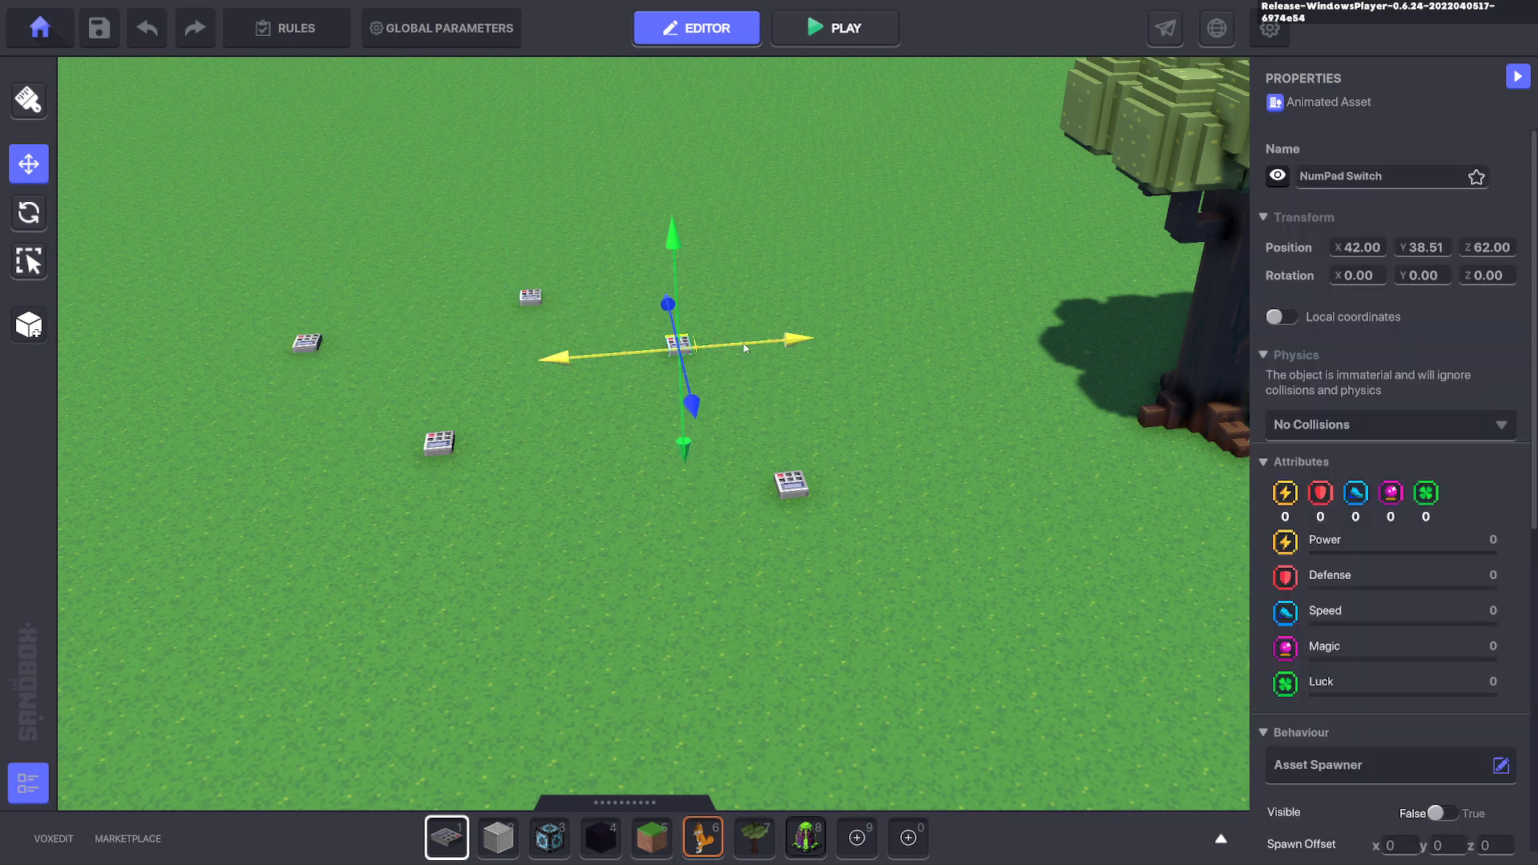
Examine the Asker and Toggle Behaviour settings of the hidden switch that asks the first question beside the Dogejira.
{"action": "left_click", "coordinate": [879, 407]}
{"action": "scroll", "coordinate": [899, 407], "scroll_direction": "down", "scroll_amount": 3}
{"action": "key", "text": "d"}
{"action": "right_click_drag", "start_coordinate": [820, 474], "coordinate": [785, 448]}
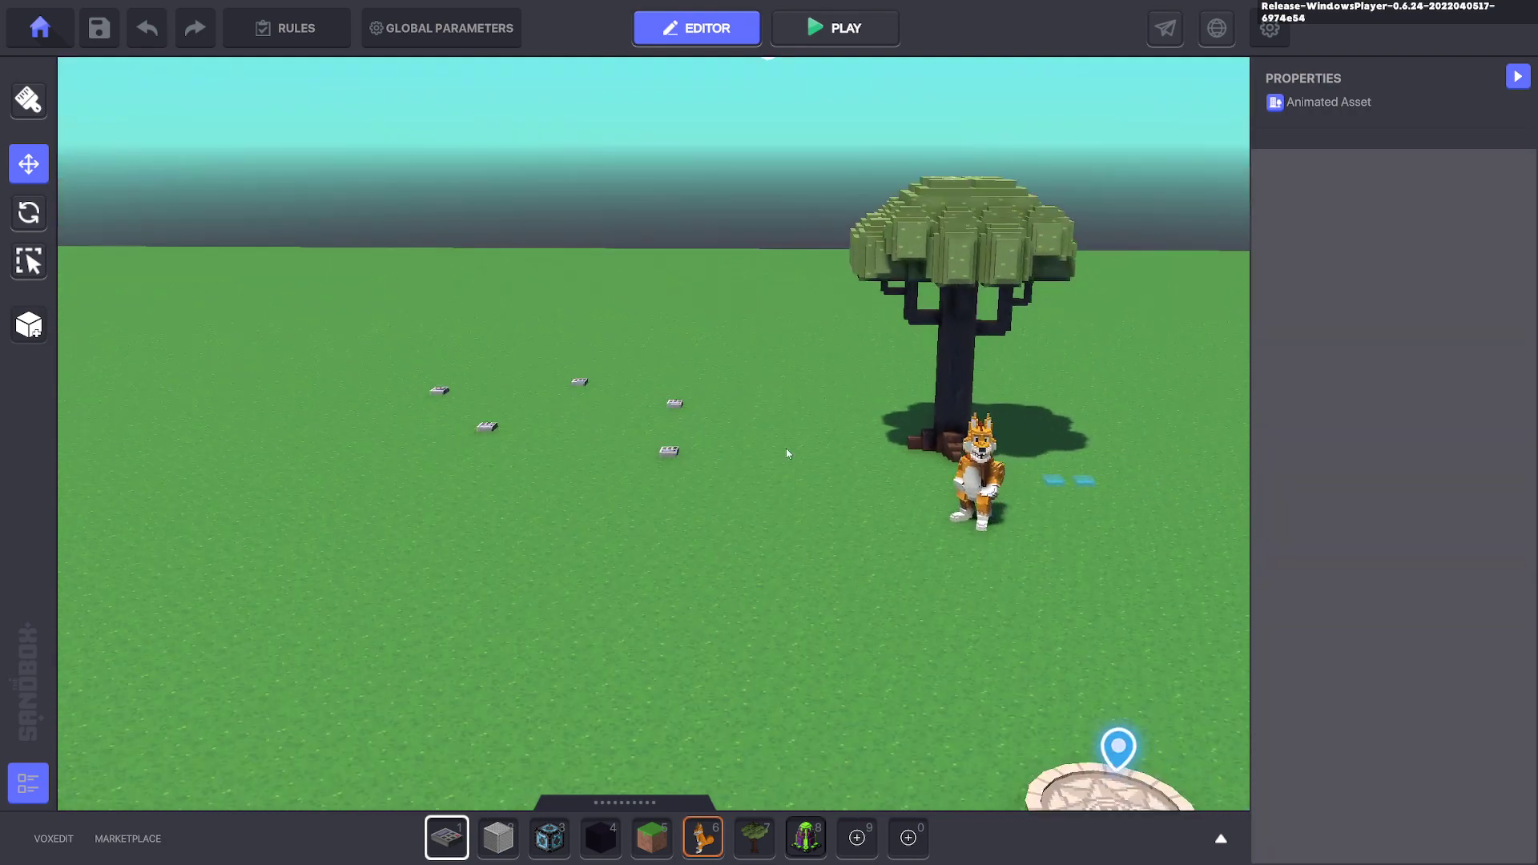
{"action": "key", "text": "d"}
{"action": "key", "text": "w"}
{"action": "key", "text": "w"}
{"action": "key", "text": "d"}
{"action": "key", "text": "d"}
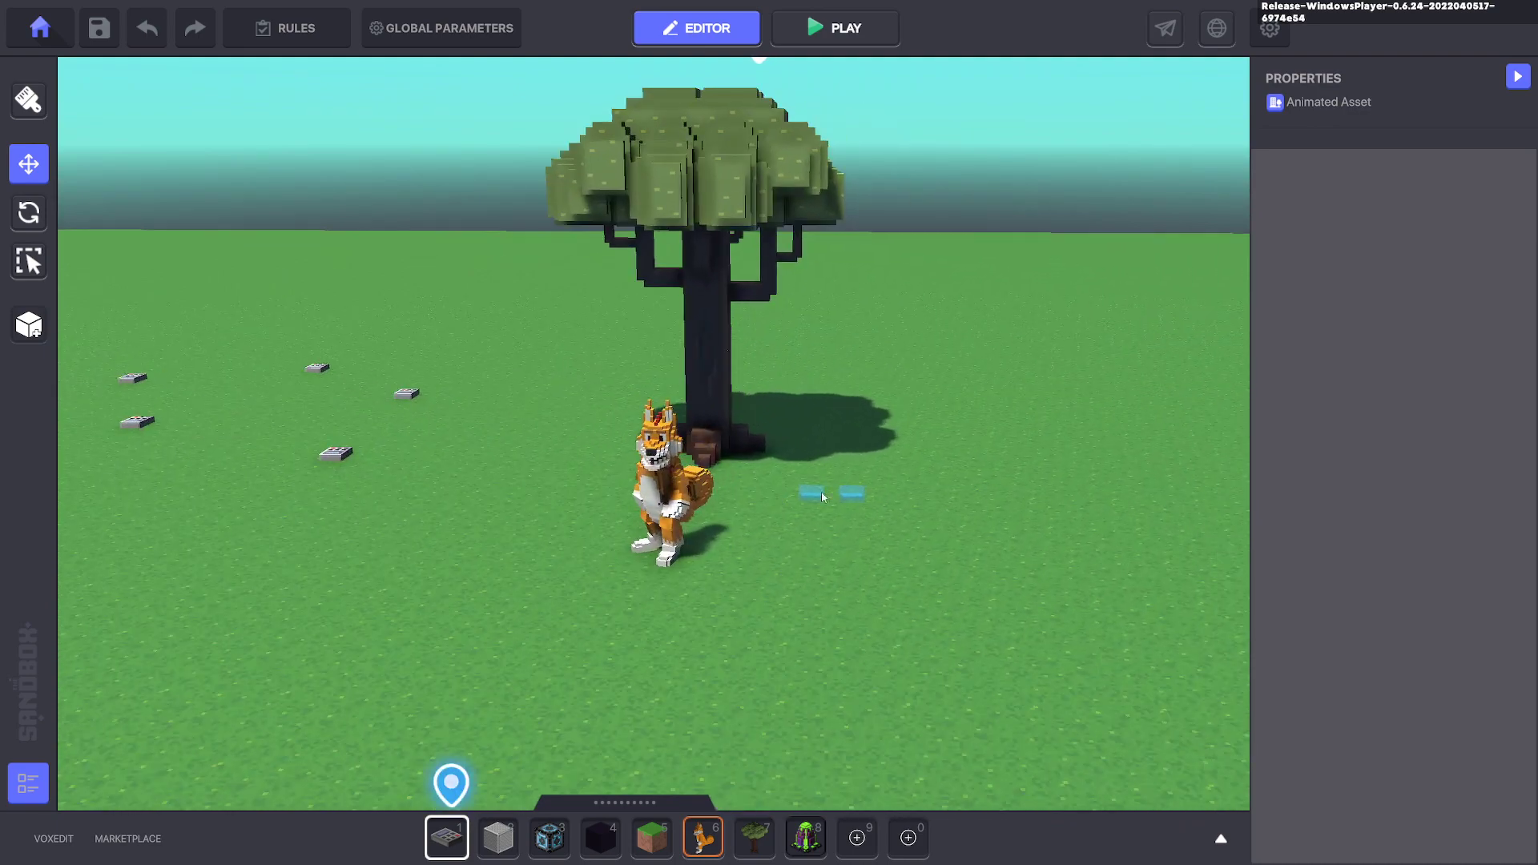
{"action": "left_click", "coordinate": [812, 495]}
{"action": "scroll", "coordinate": [1371, 609], "scroll_direction": "down", "scroll_amount": 6}
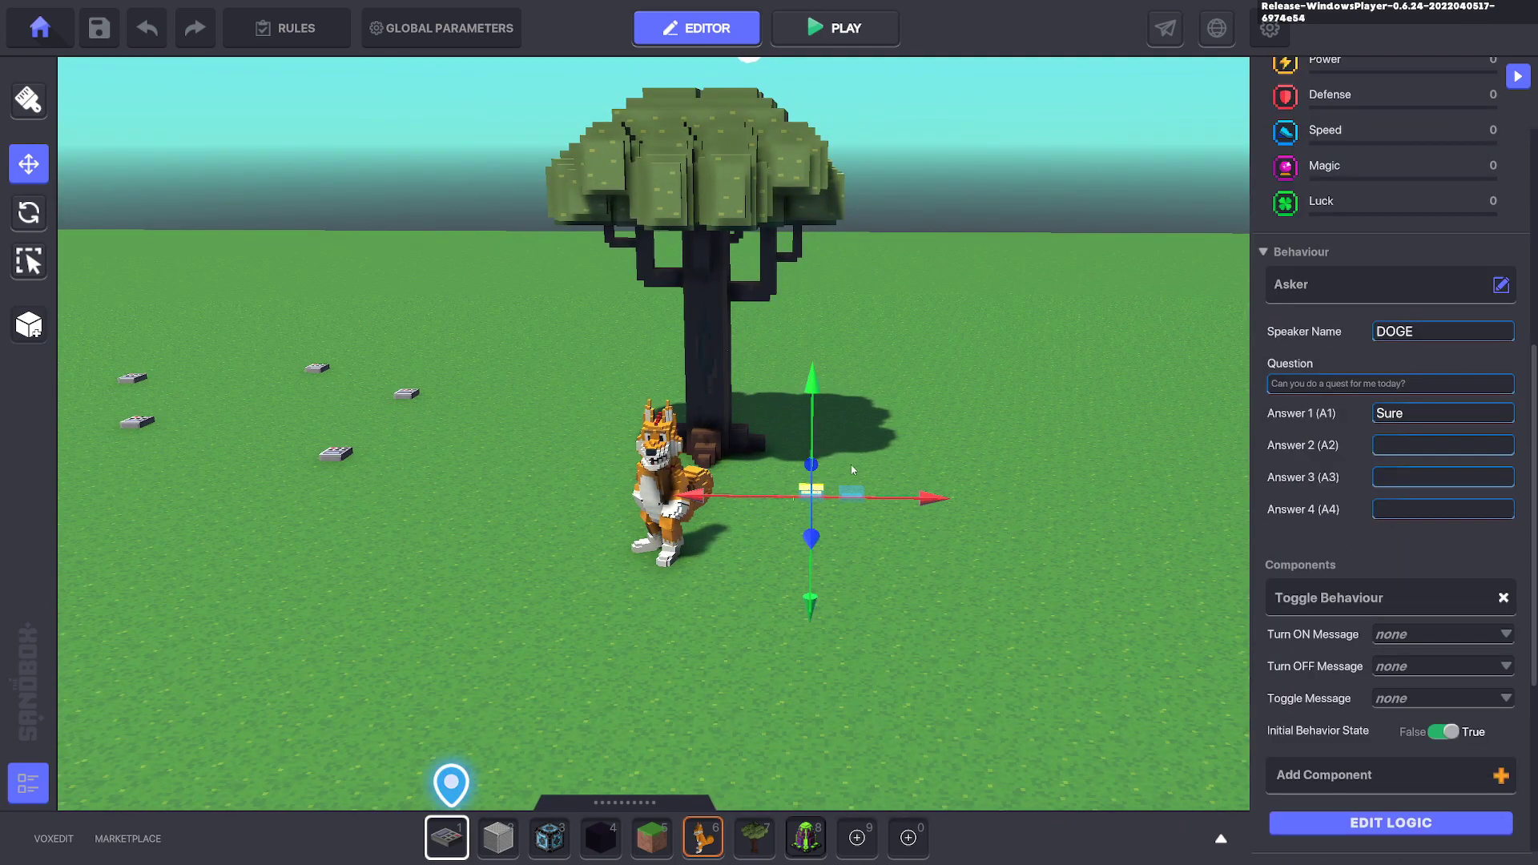
{"action": "scroll", "coordinate": [852, 470], "scroll_direction": "up", "scroll_amount": 2}
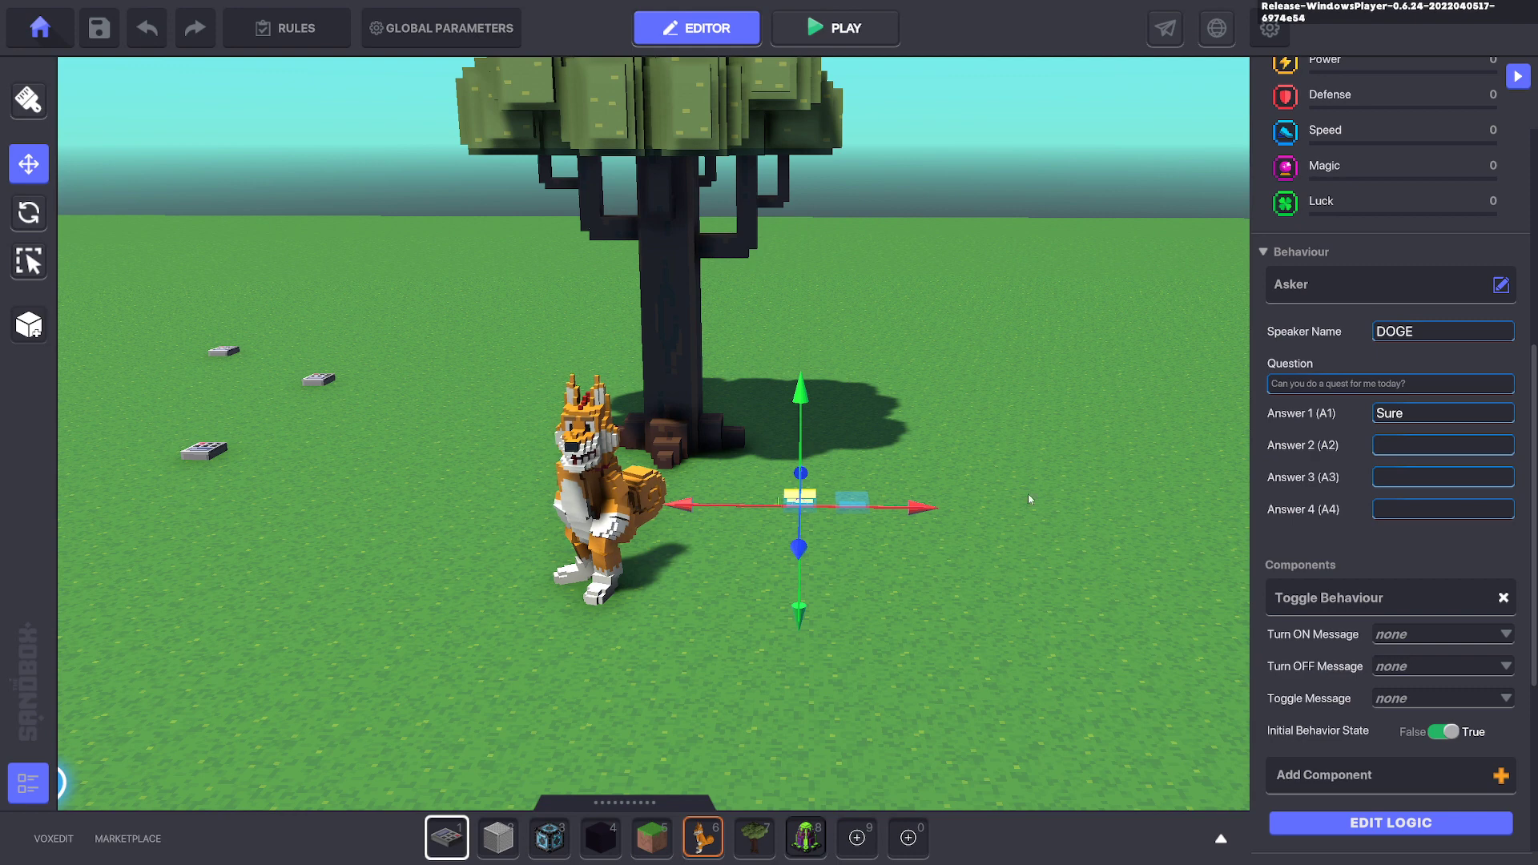
{"action": "scroll", "coordinate": [872, 473], "scroll_direction": "up", "scroll_amount": 2}
{"action": "right_click_drag", "start_coordinate": [872, 473], "coordinate": [841, 545]}
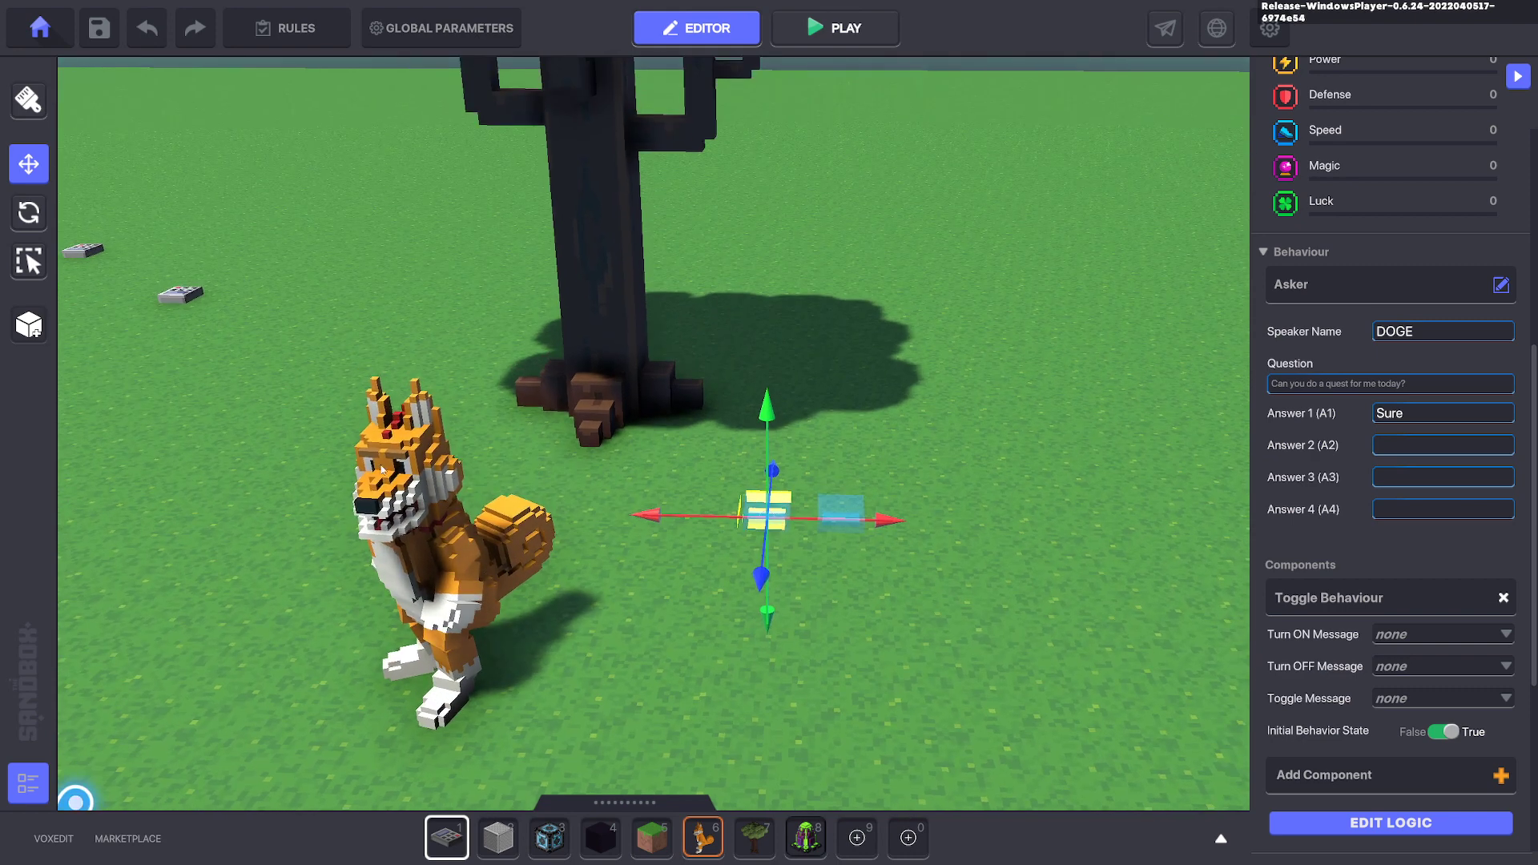
Play-test the game, accept the quest from DOGE and walk toward the spawned eggs.
{"action": "key", "text": "ctrl+p"}
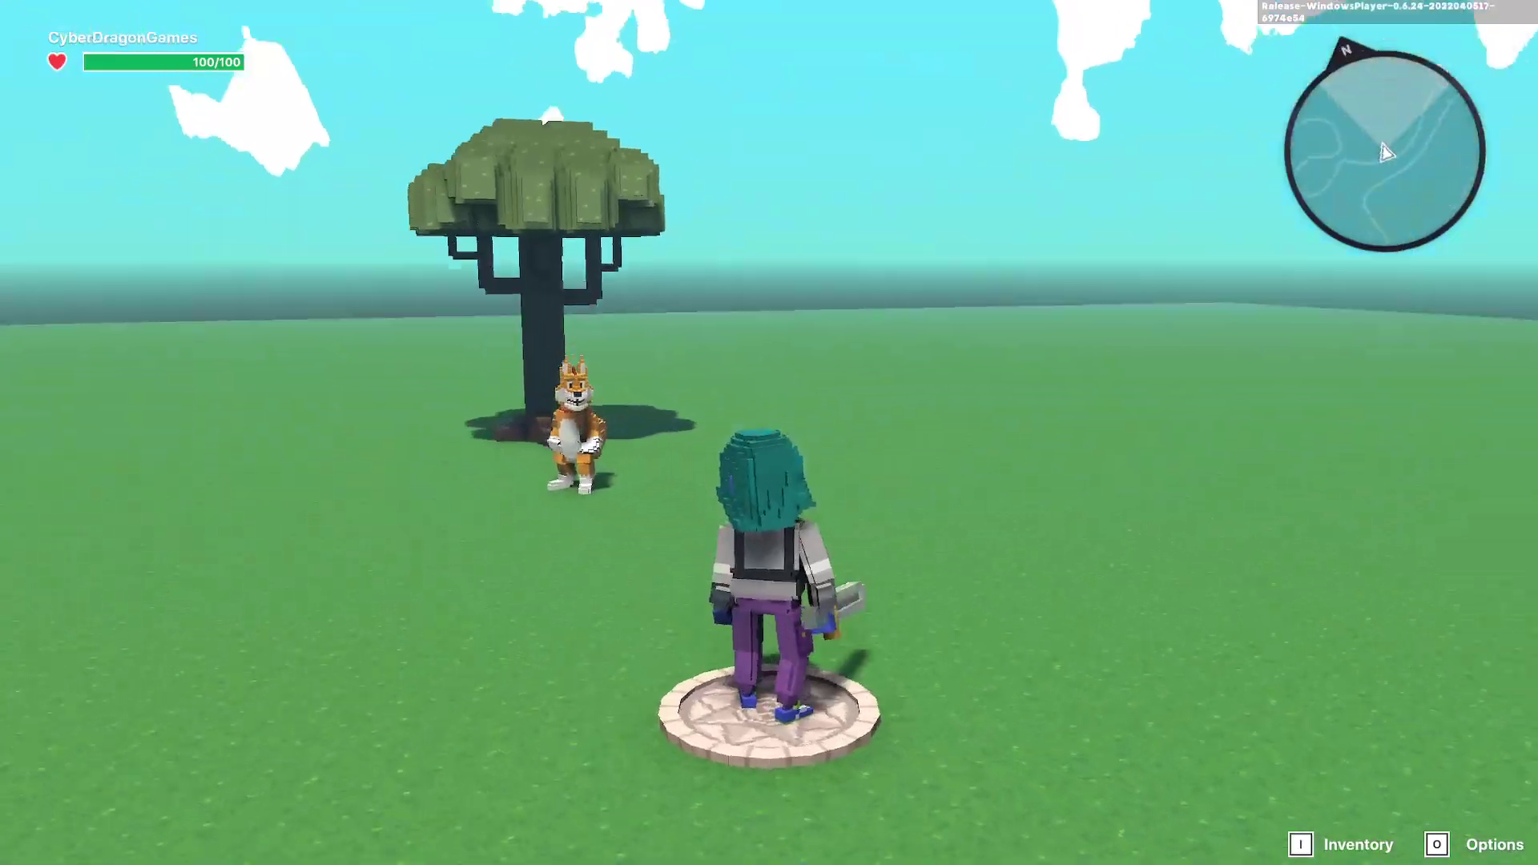
{"action": "key", "text": "w"}
{"action": "key", "text": "e"}
{"action": "key", "text": "e"}
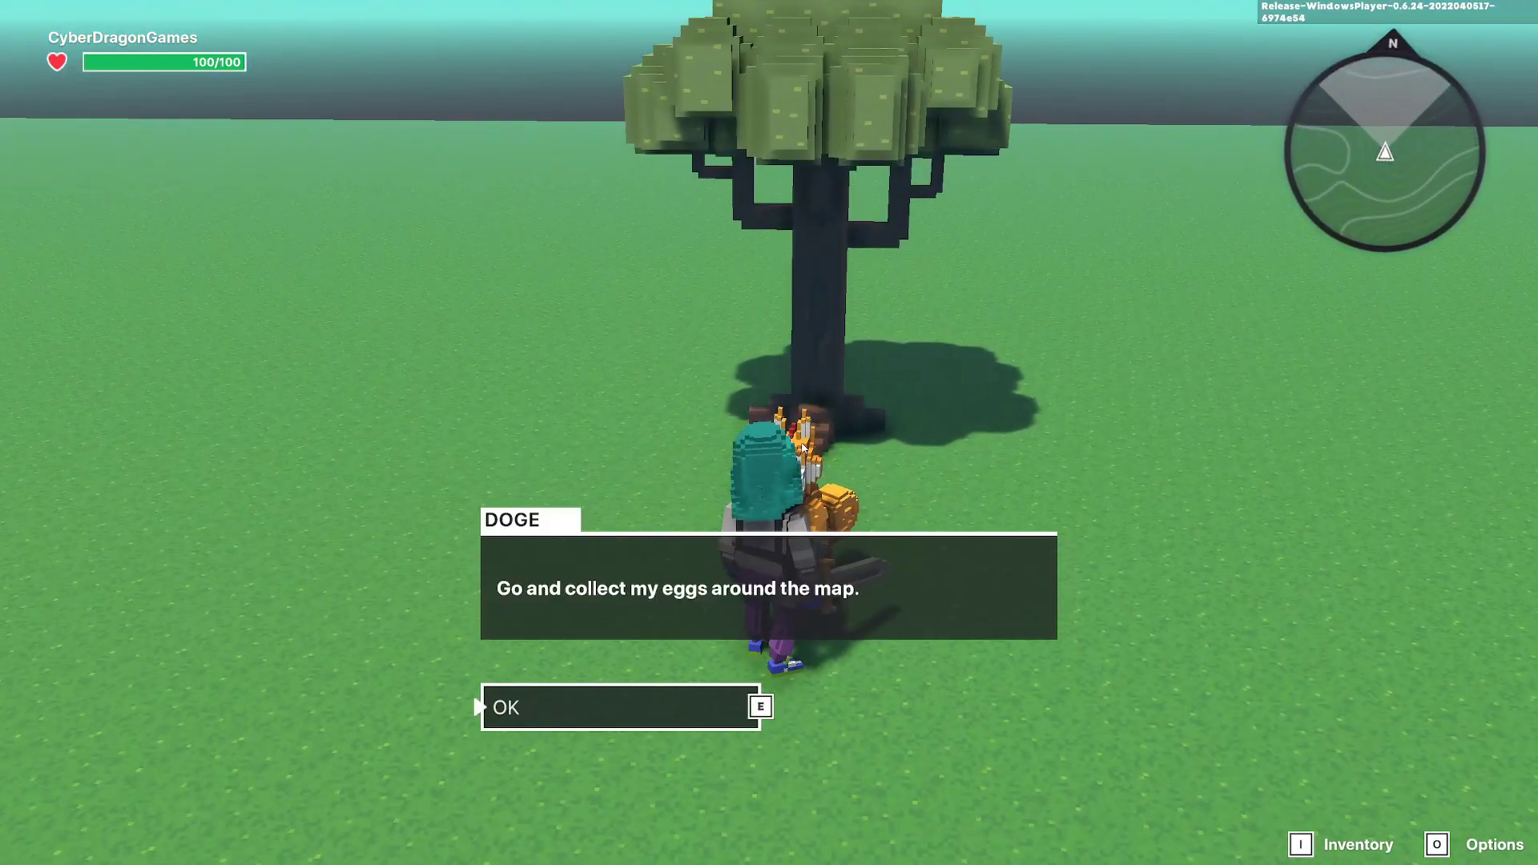
{"action": "key", "text": "e"}
{"action": "key", "text": "w"}
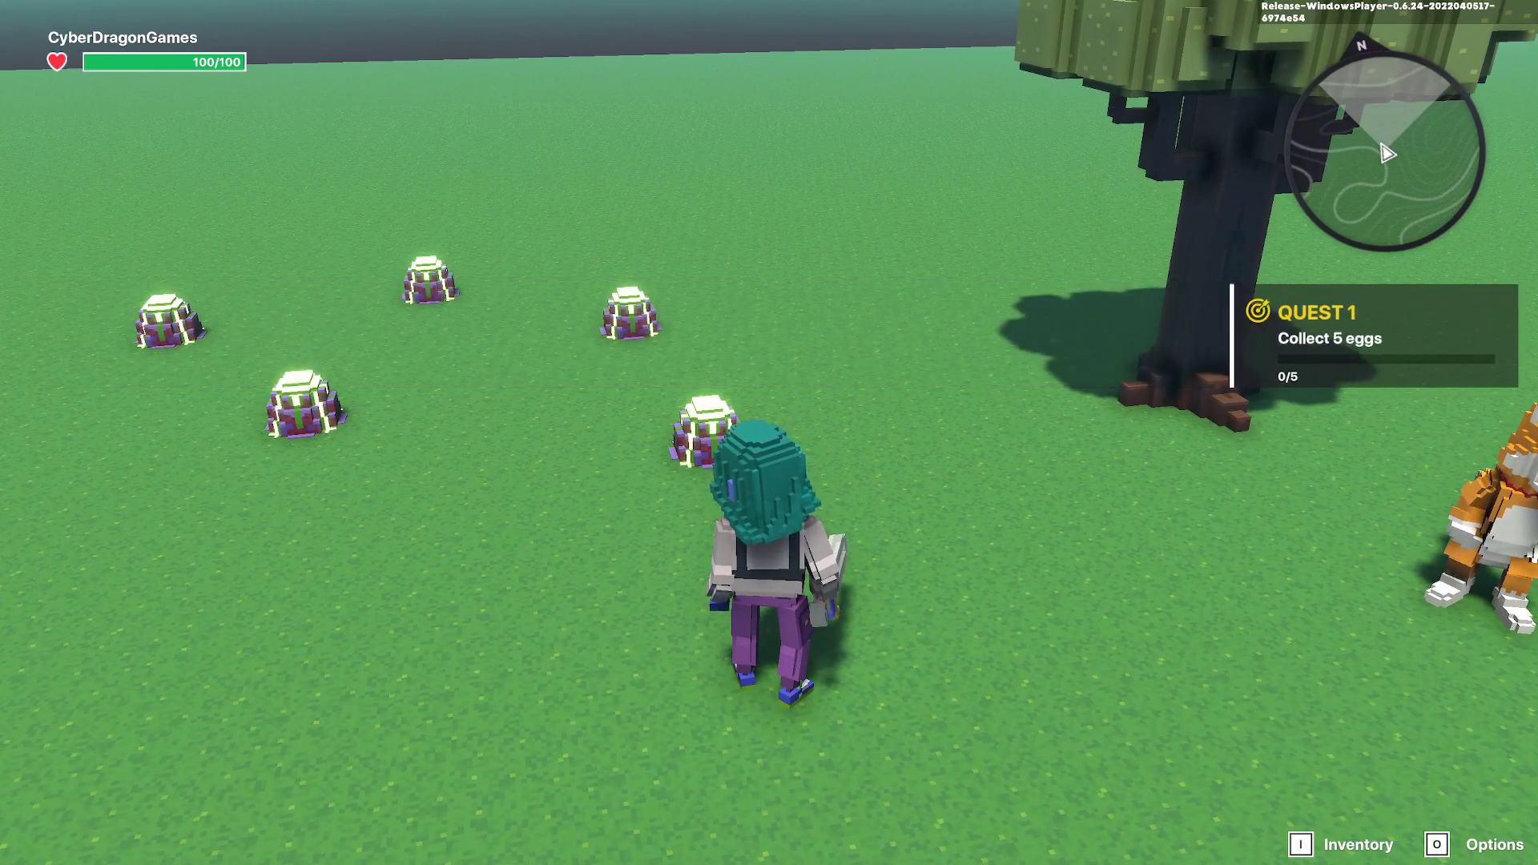
Collect three Alien Eggs in the play test.
{"action": "key", "text": "w"}
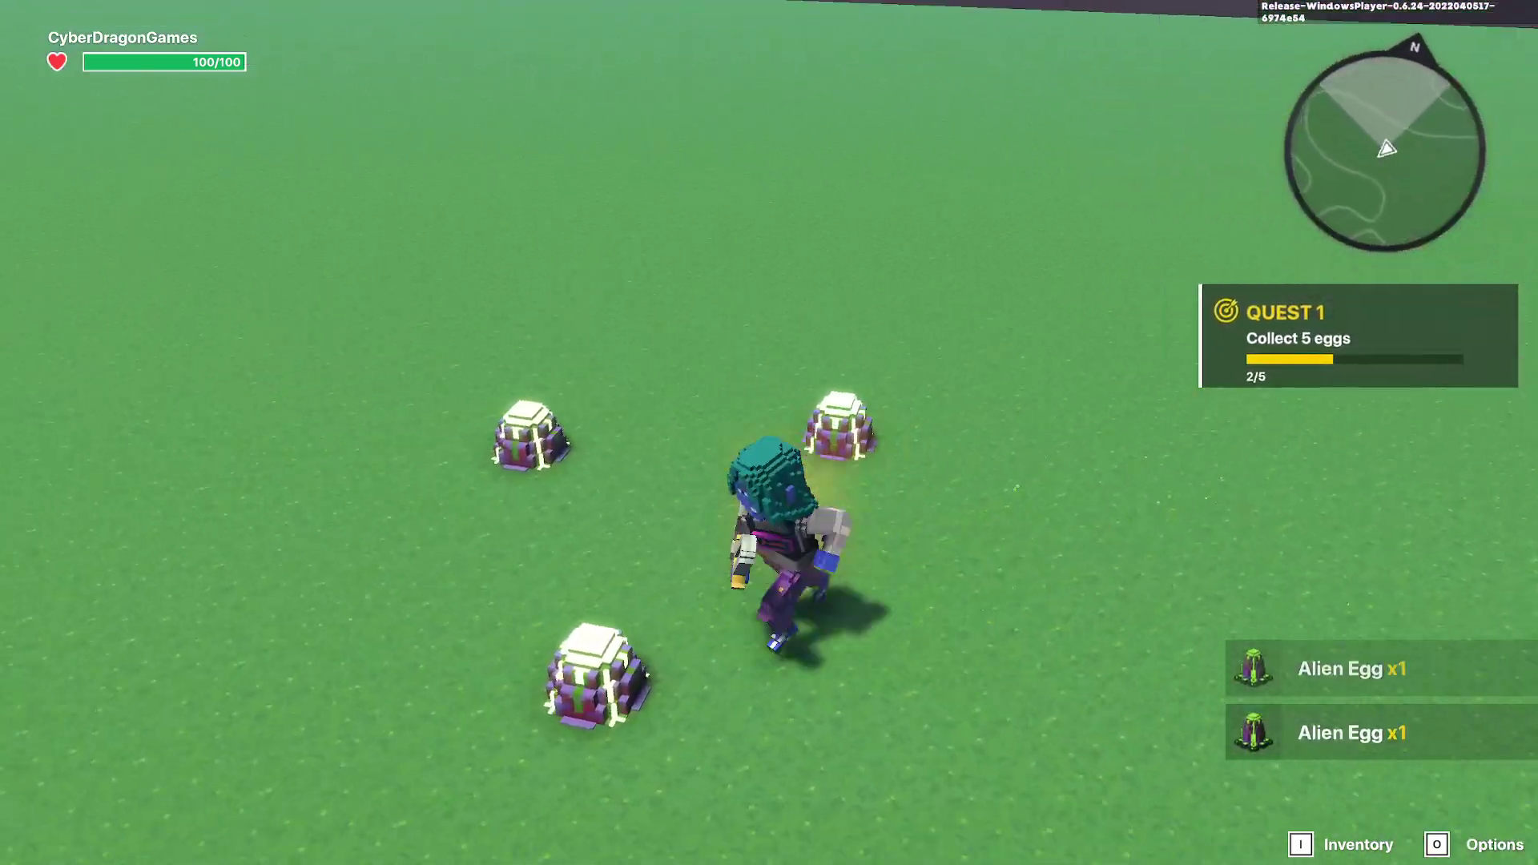
{"action": "key", "text": "a"}
{"action": "key", "text": "d"}
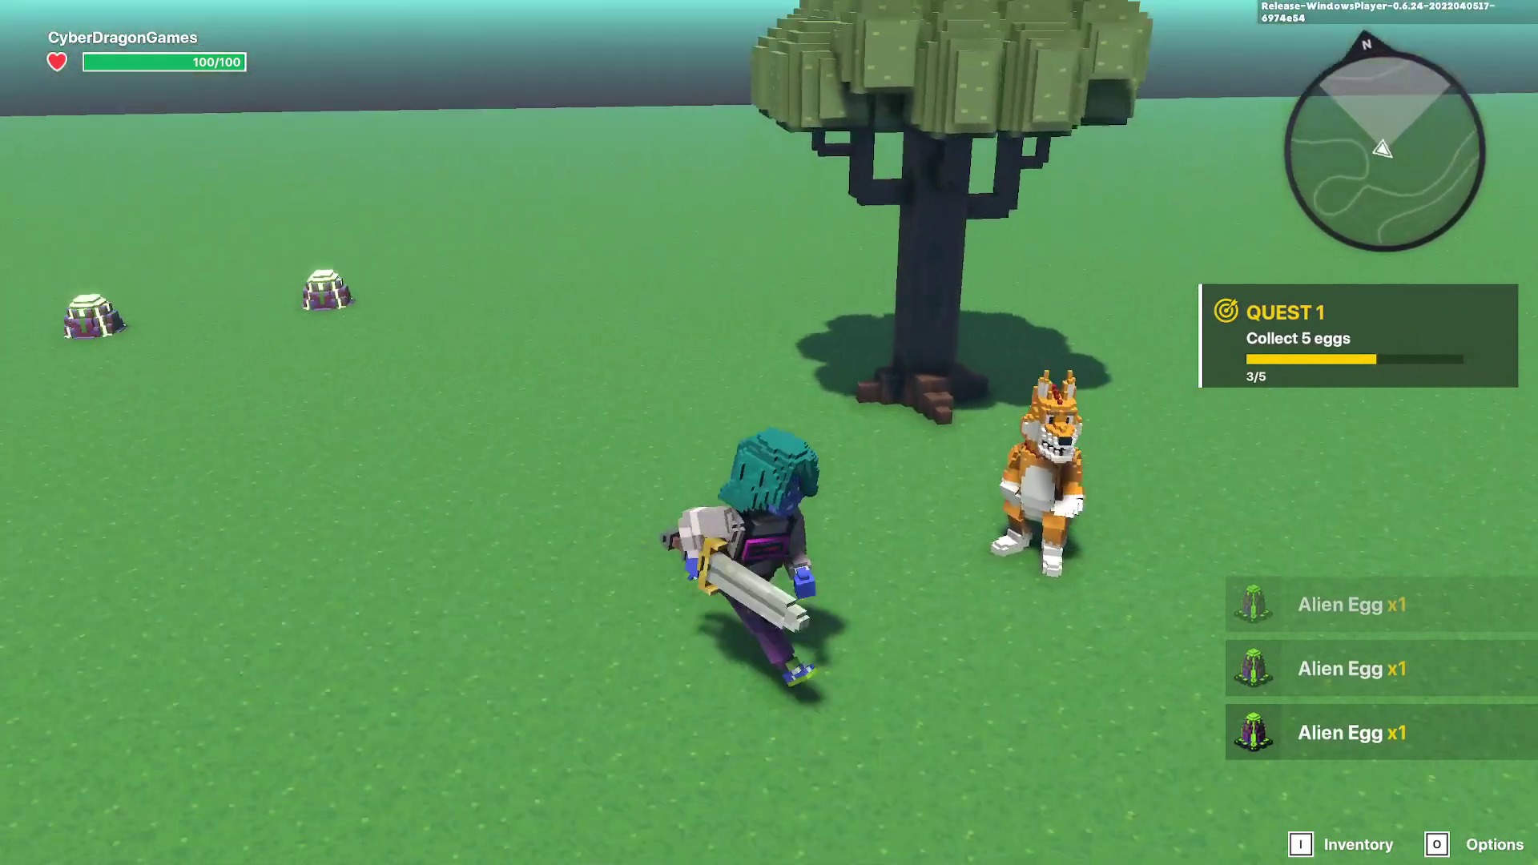
Talk to DOGE again in the middle of the quest and go through both dialogues.
{"action": "key", "text": "w"}
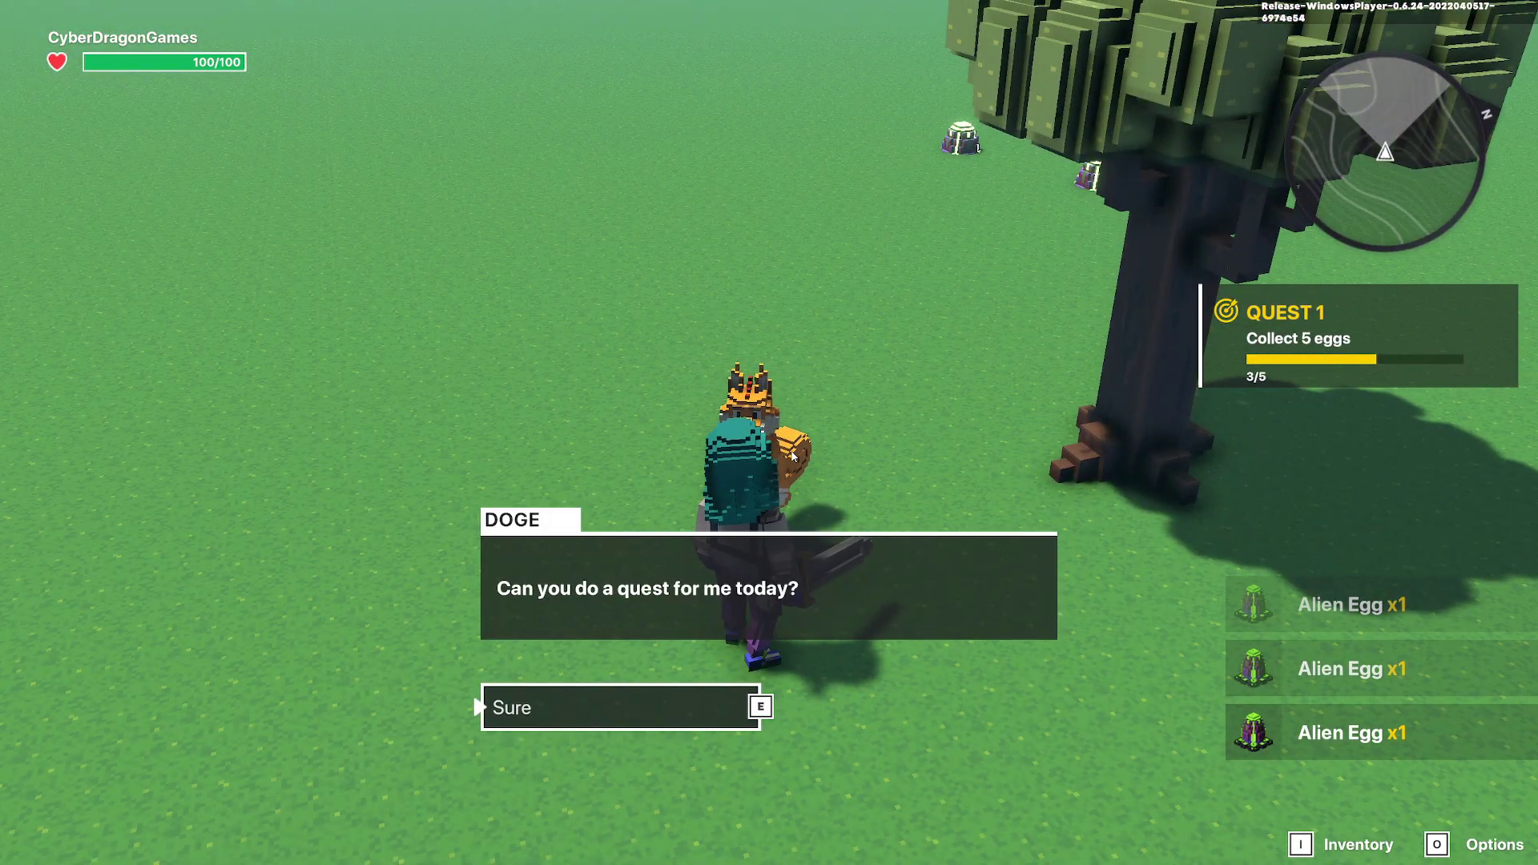
{"action": "key", "text": "e"}
{"action": "key", "text": "e"}
{"action": "key", "text": "w"}
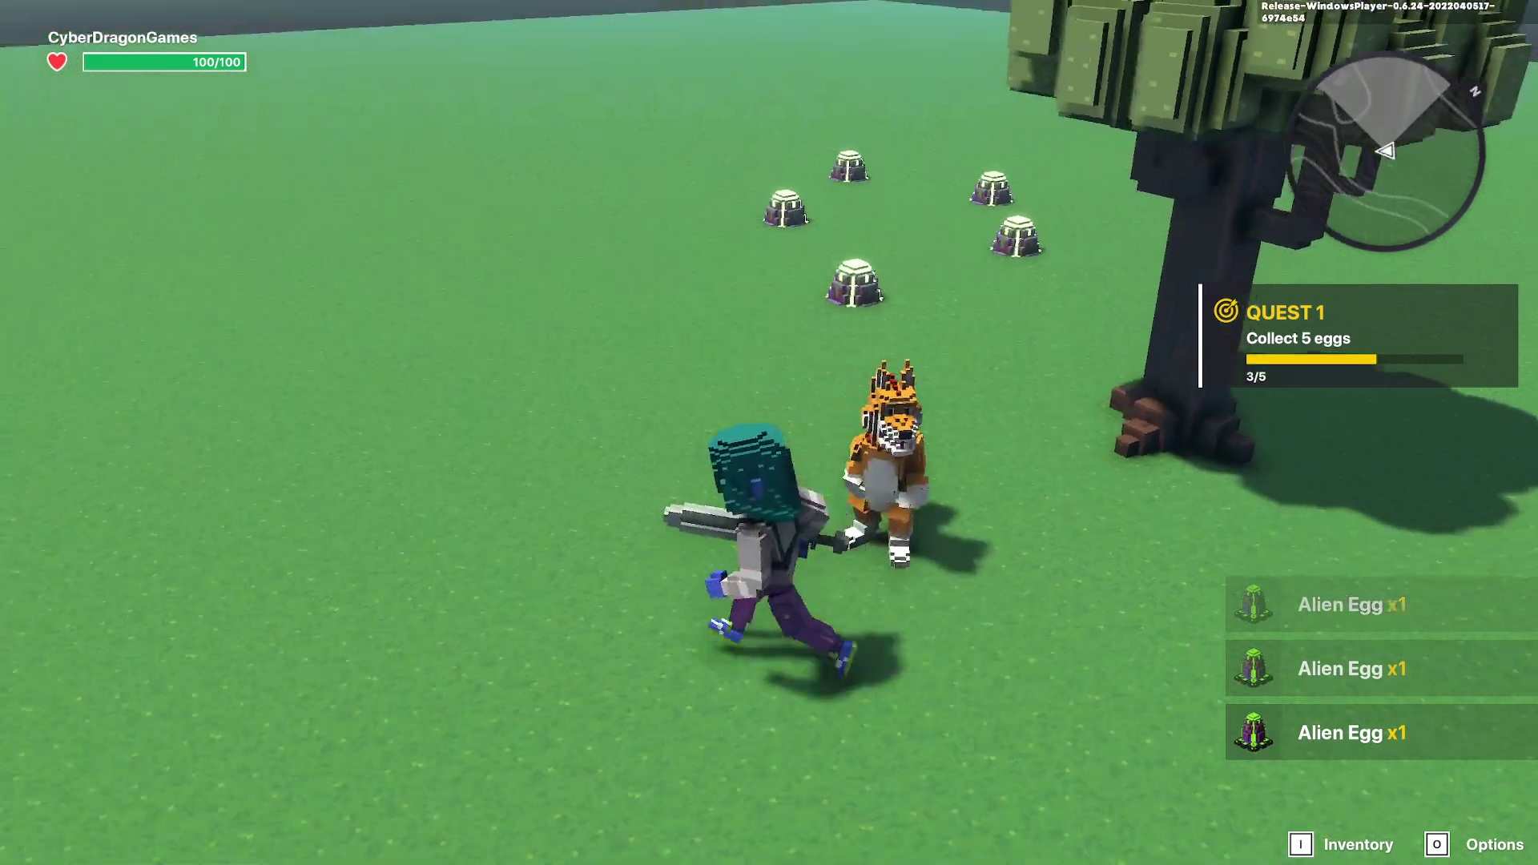
Collect two more Alien Eggs to fill the "Collect 5 eggs" task.
{"action": "key", "text": "w"}
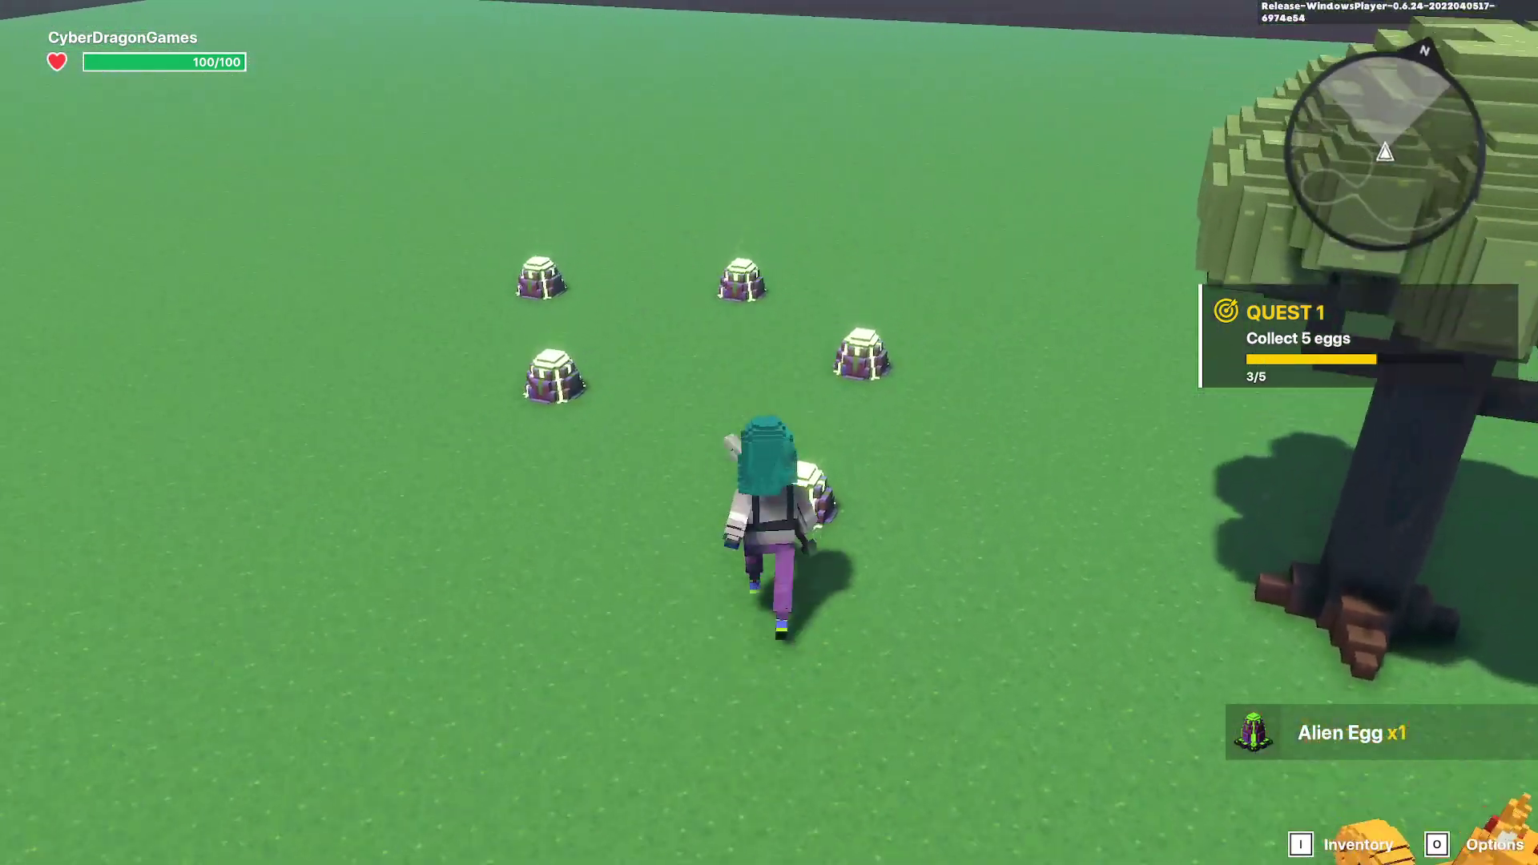
{"action": "key", "text": "d"}
{"action": "key", "text": "d"}
{"action": "key", "text": "s"}
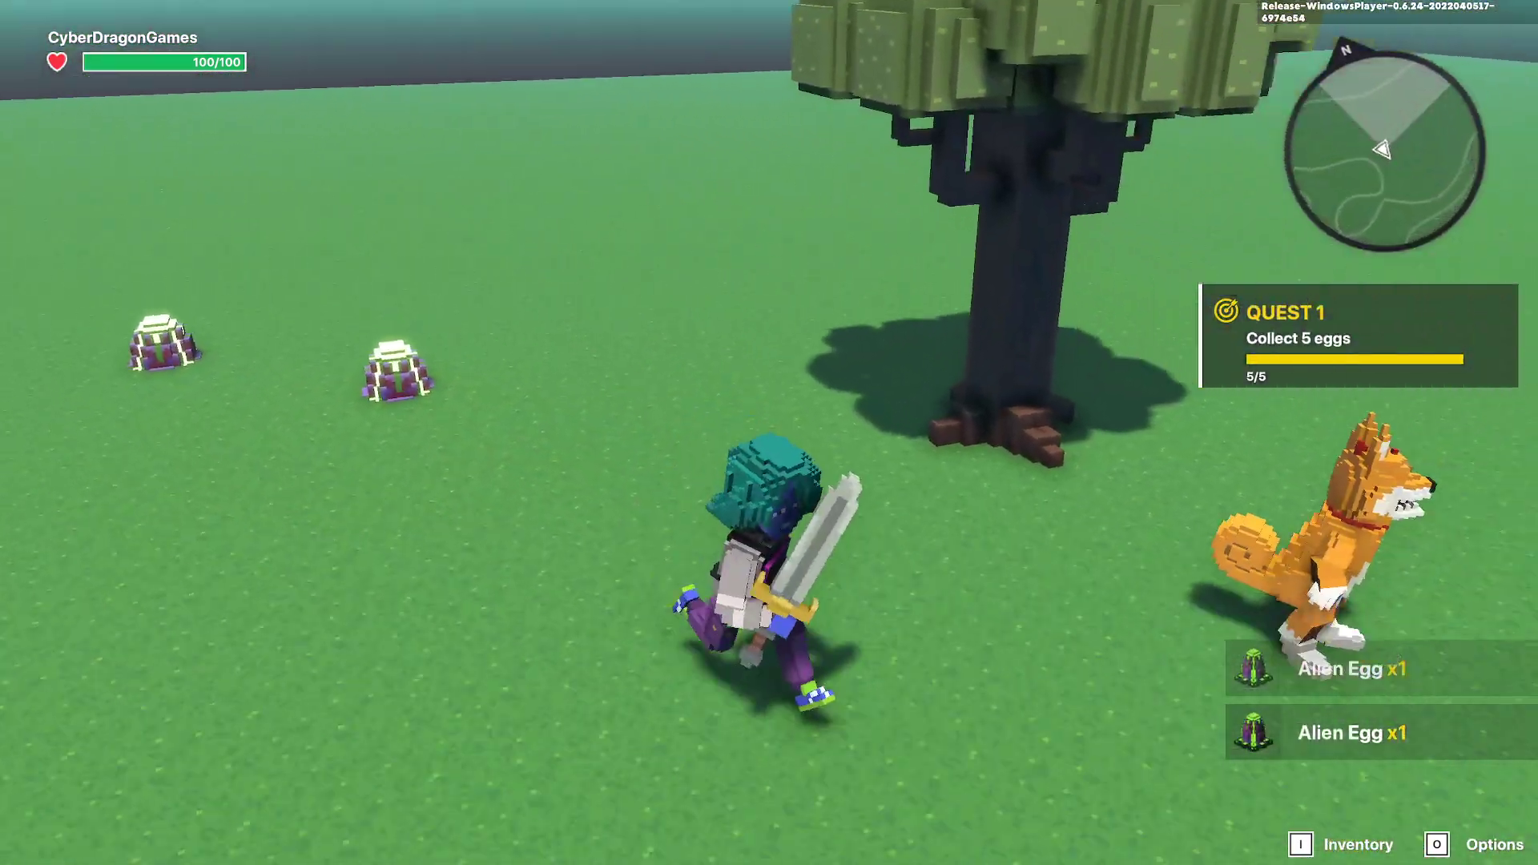
Return to DOGE with the quest done and go through both dialogues once more to test for repetition.
{"action": "key", "text": "w"}
{"action": "key", "text": "w"}
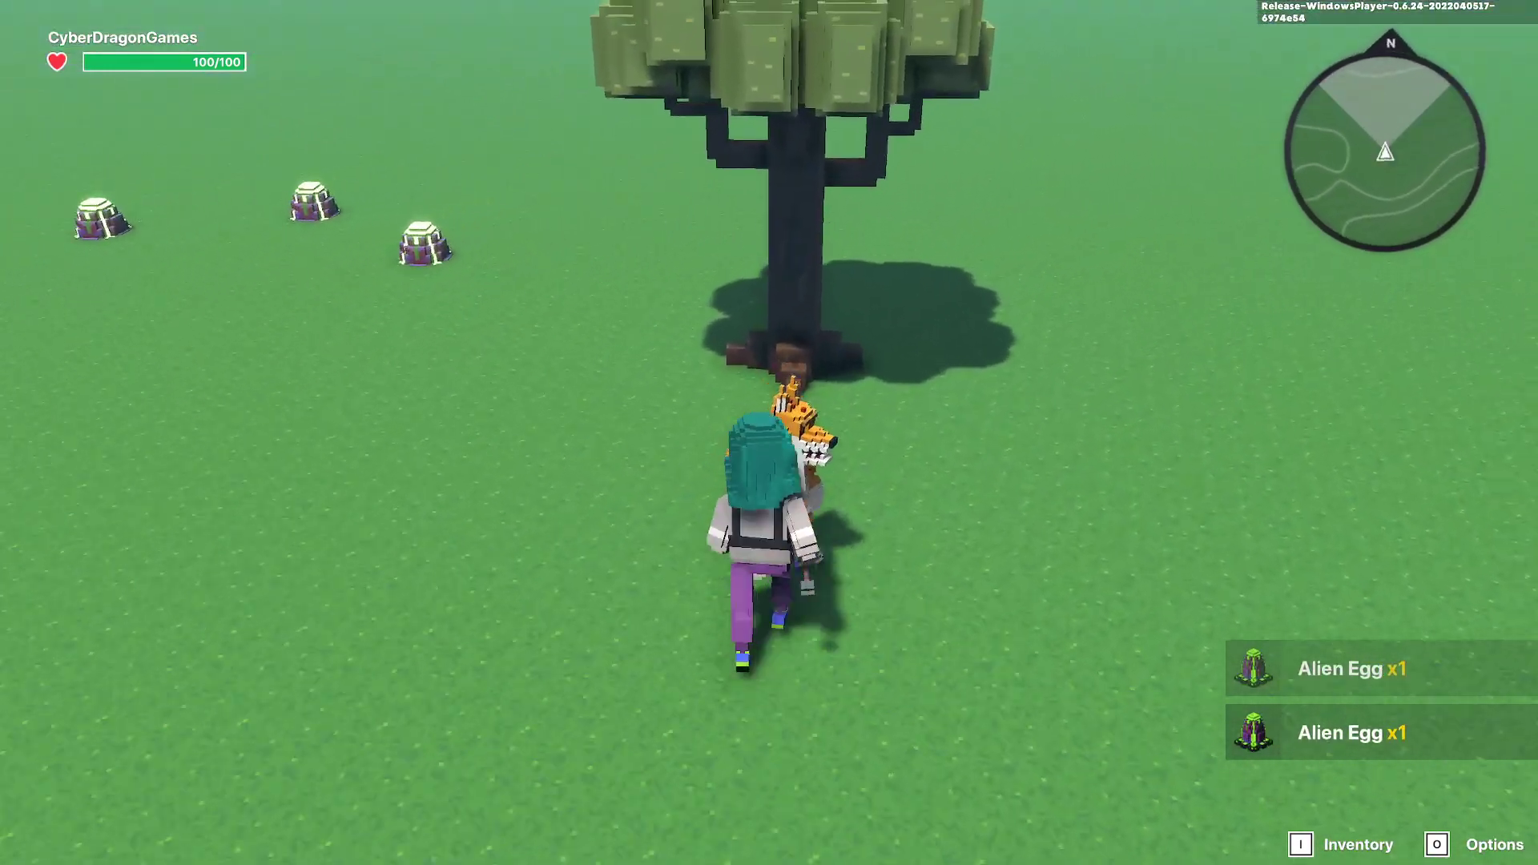
{"action": "key", "text": "e"}
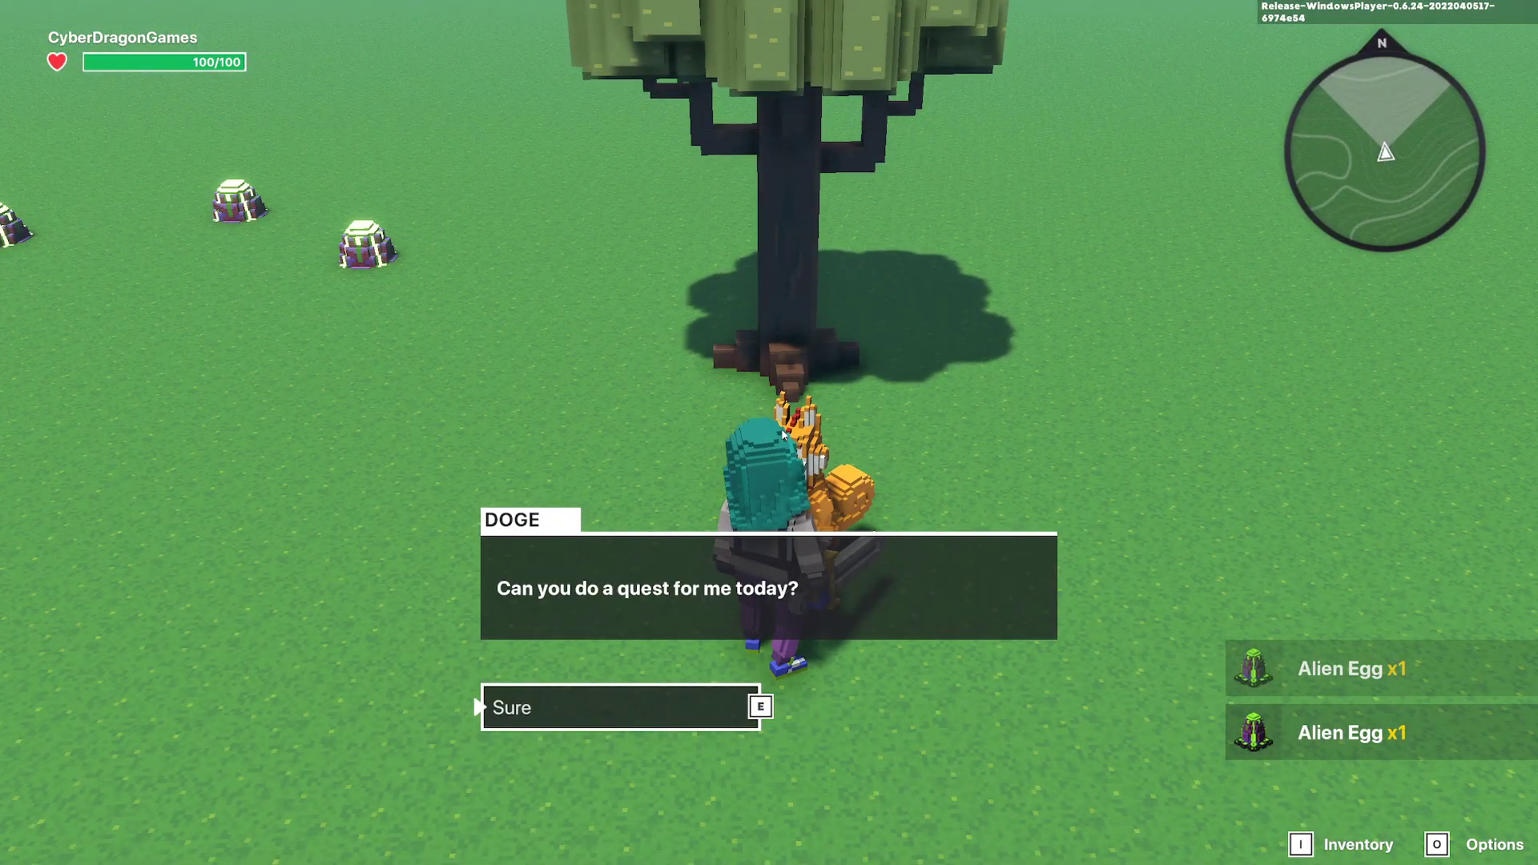
{"action": "key", "text": "e"}
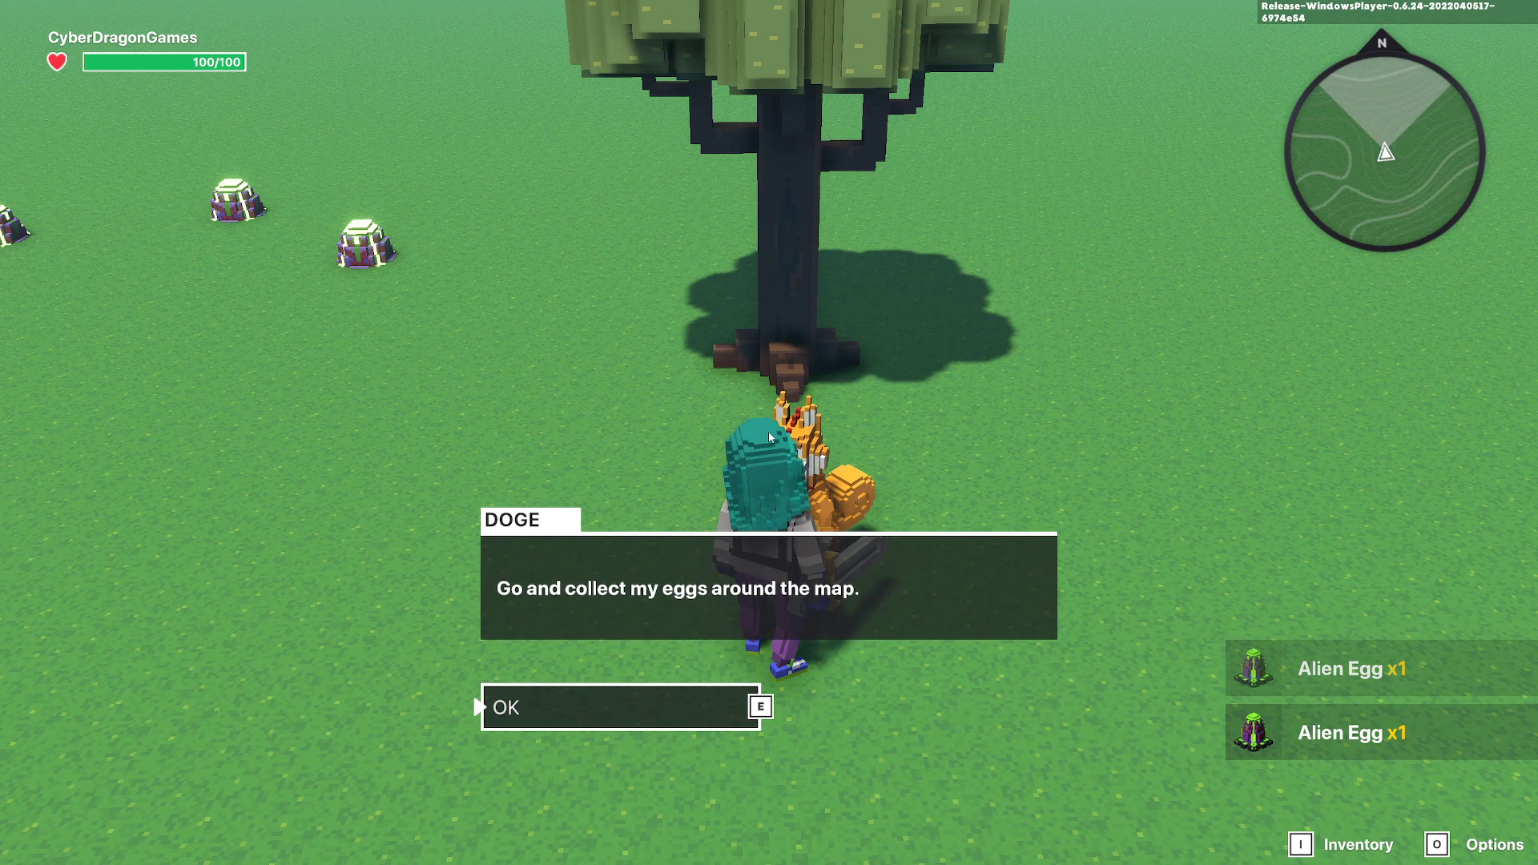
{"action": "key", "text": "e"}
{"action": "key", "text": "s"}
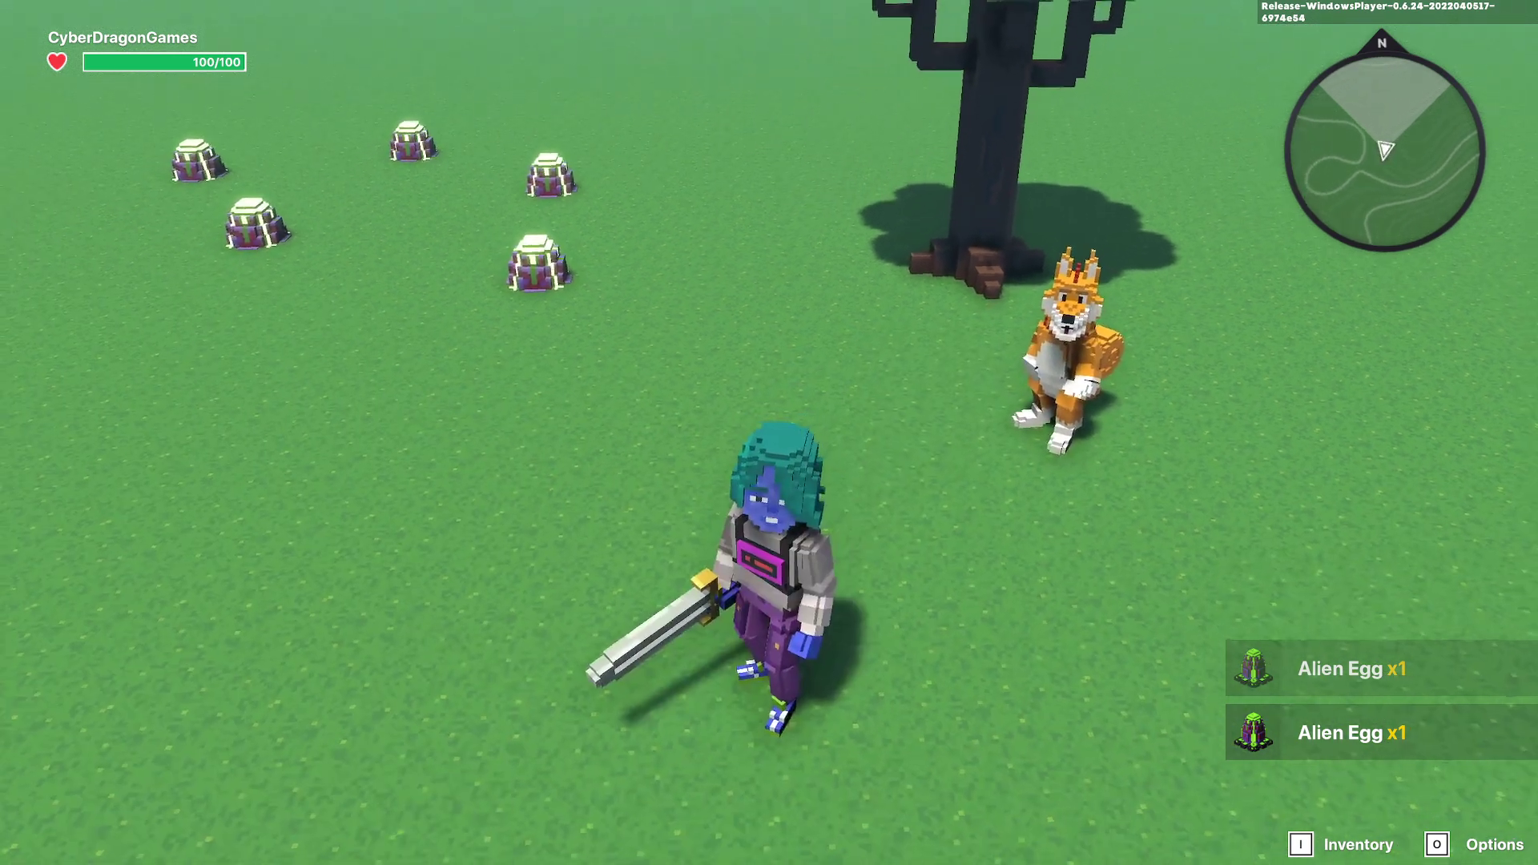
Stop the play test and check the logic of the second hidden Asker switch for the message its OK answer sends.
{"action": "key", "text": "Escape"}
{"action": "scroll", "coordinate": [764, 494], "scroll_direction": "down", "scroll_amount": 3}
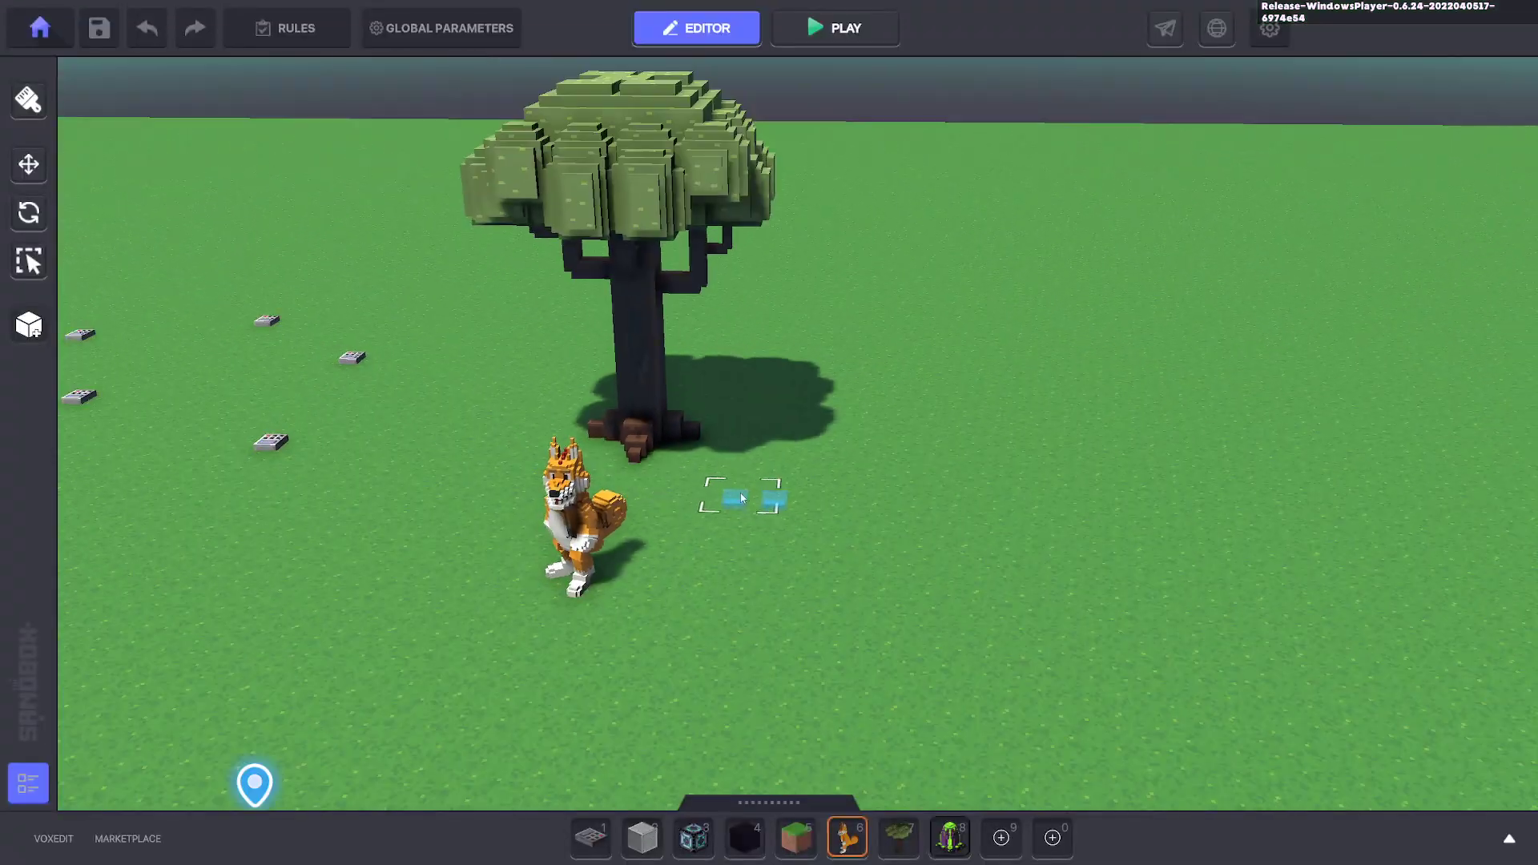
{"action": "left_click", "coordinate": [770, 500]}
{"action": "scroll", "coordinate": [727, 459], "scroll_direction": "up", "scroll_amount": 3}
{"action": "left_click", "coordinate": [745, 535]}
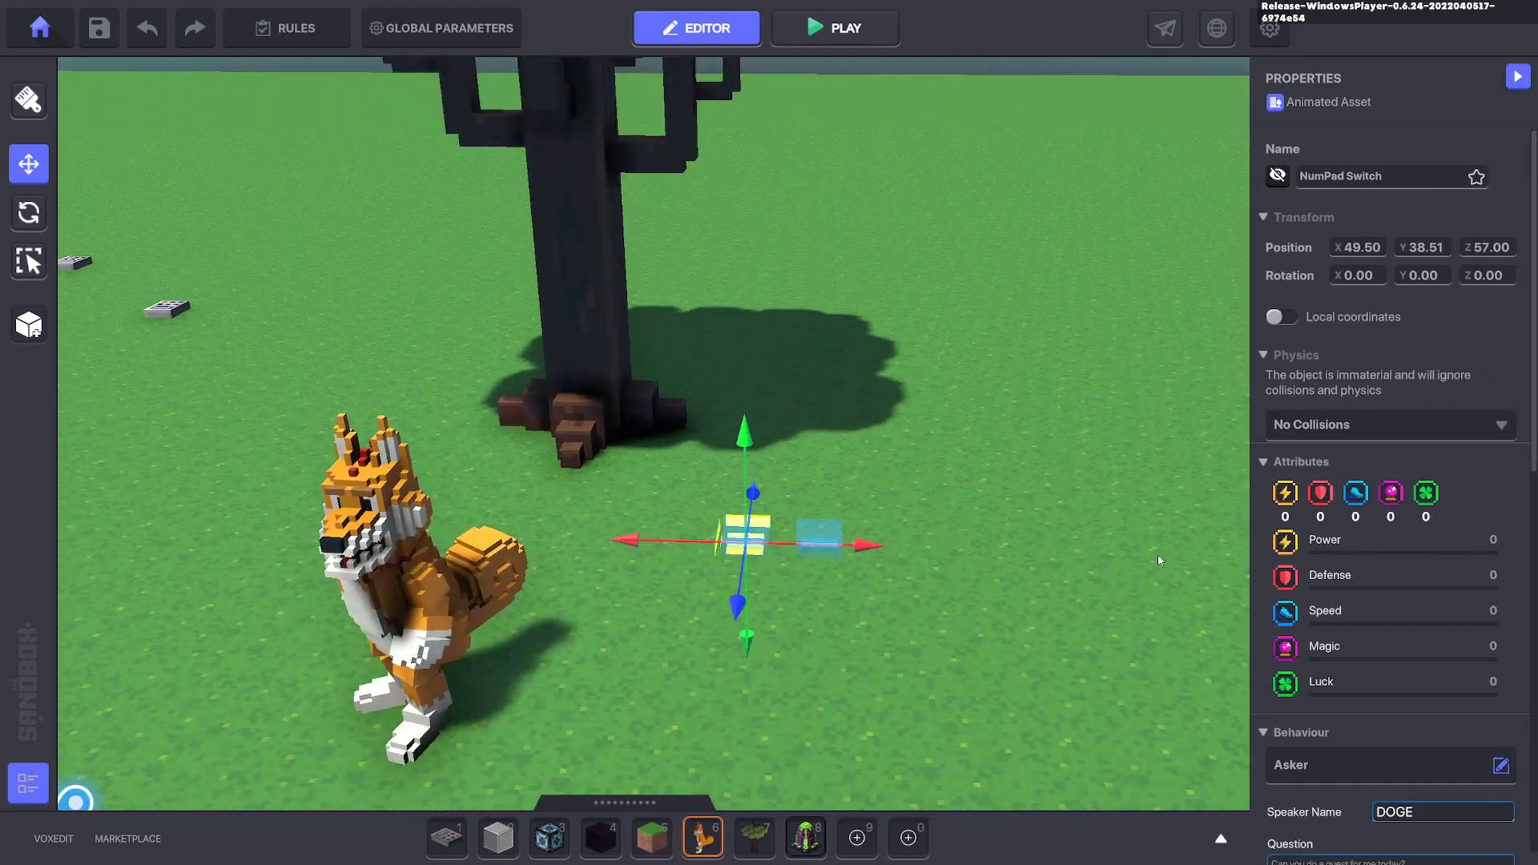
{"action": "scroll", "coordinate": [1464, 583], "scroll_direction": "down", "scroll_amount": 5}
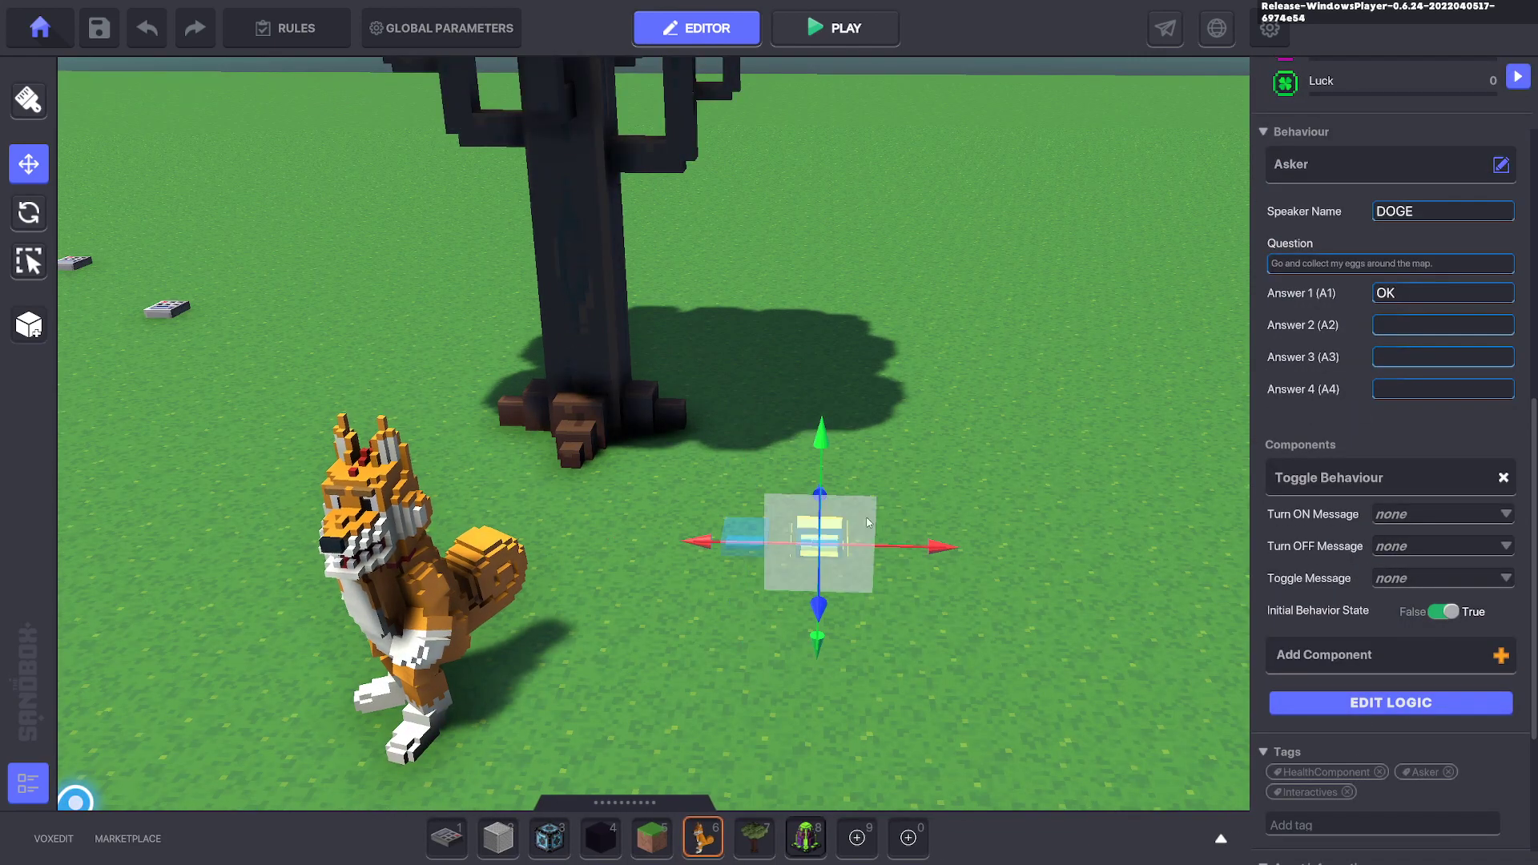
{"action": "left_click", "coordinate": [1363, 705]}
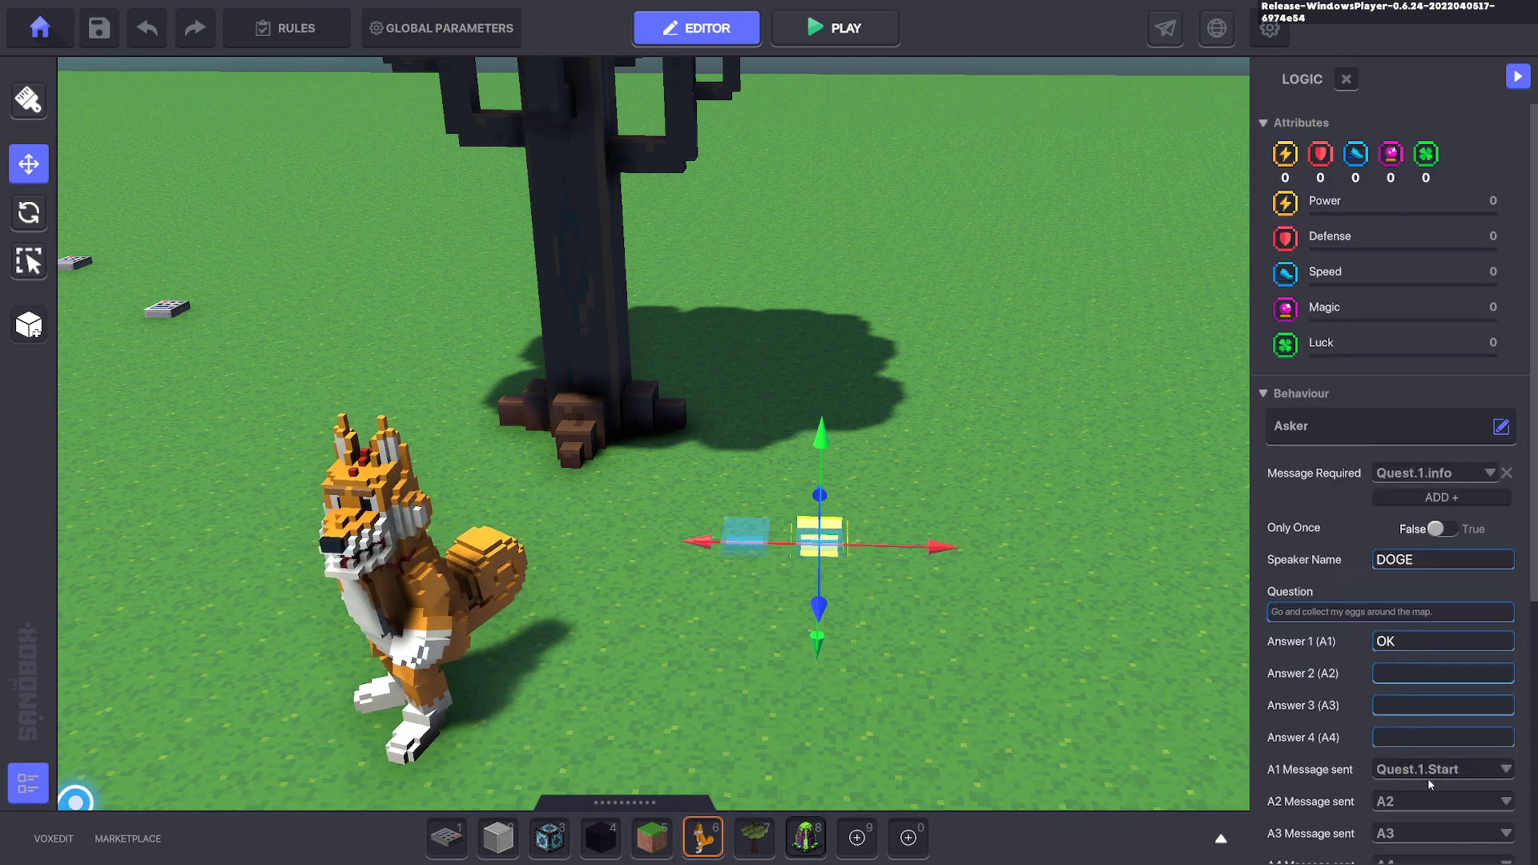
Place a new NumPad Switch in front of the two hidden dialogue switches and set its behaviour to NONE.
{"action": "left_click", "coordinate": [455, 841]}
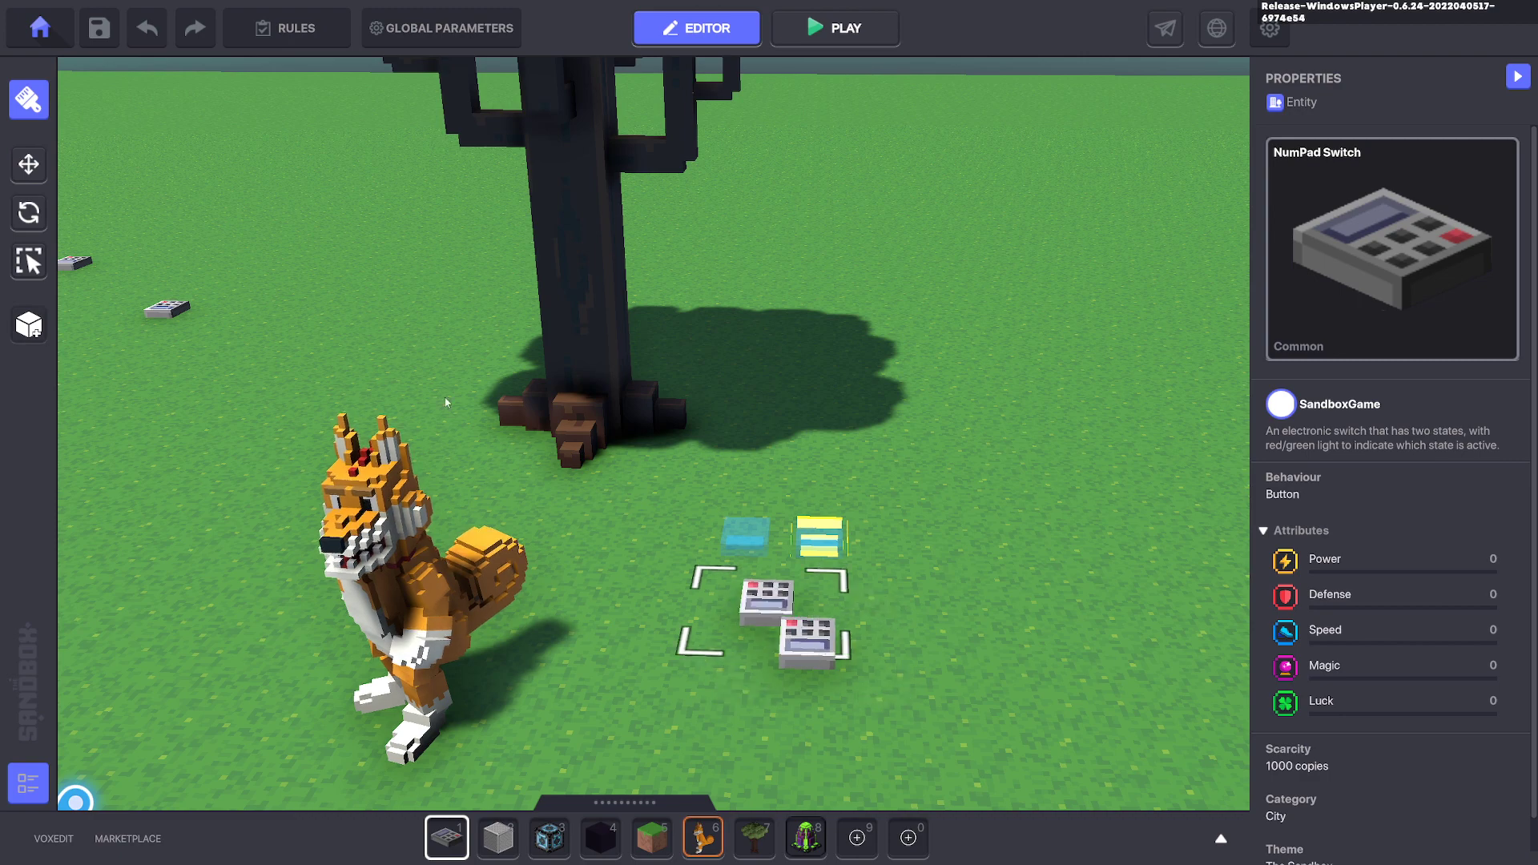
{"action": "left_click", "coordinate": [29, 164]}
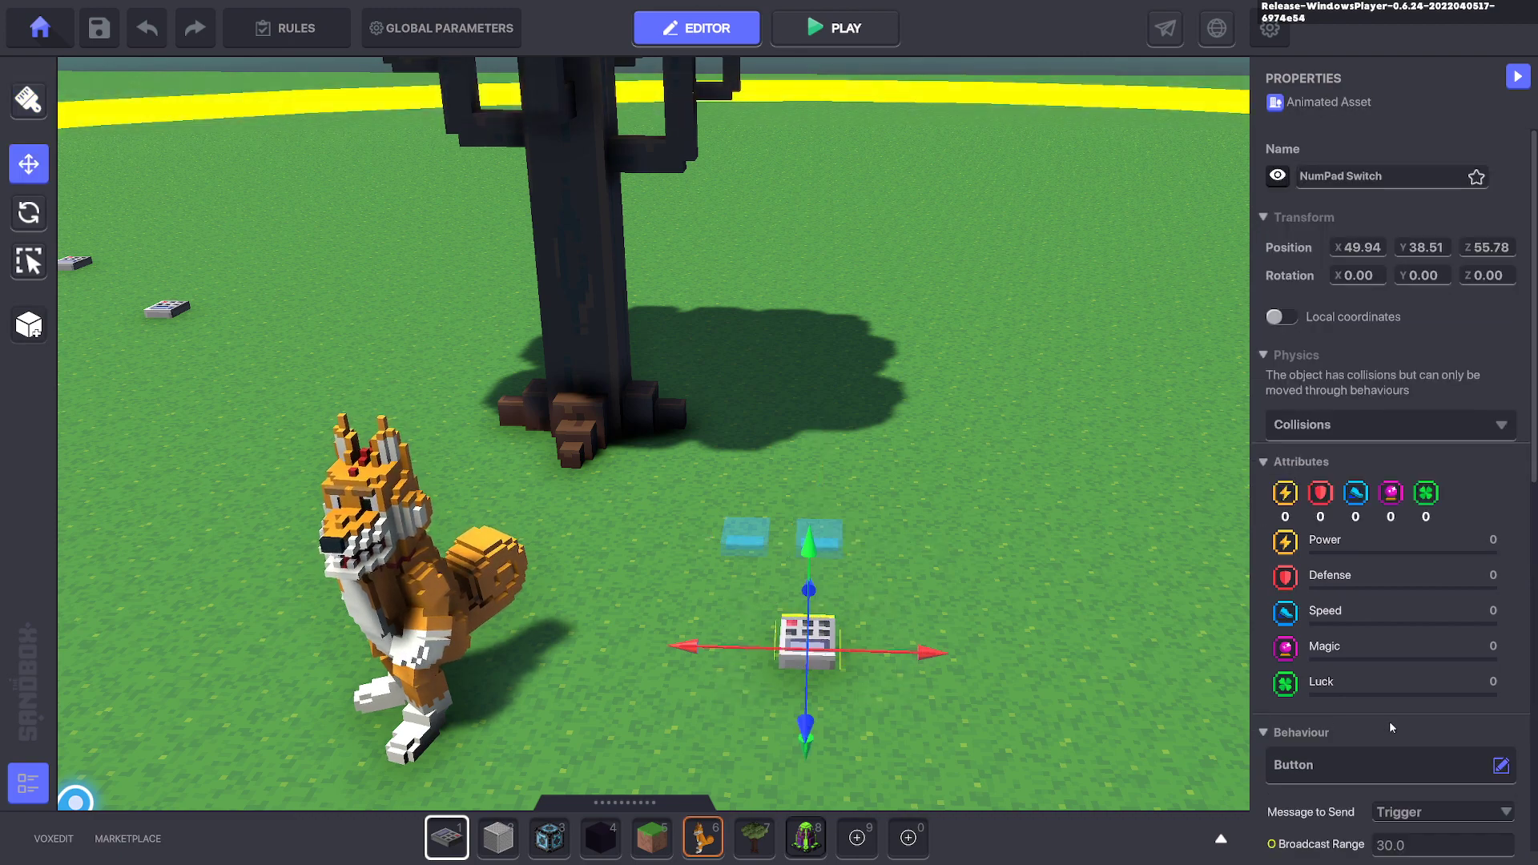
{"action": "scroll", "coordinate": [1389, 721], "scroll_direction": "down", "scroll_amount": 5}
{"action": "left_click", "coordinate": [1353, 283]}
{"action": "left_click", "coordinate": [568, 356]}
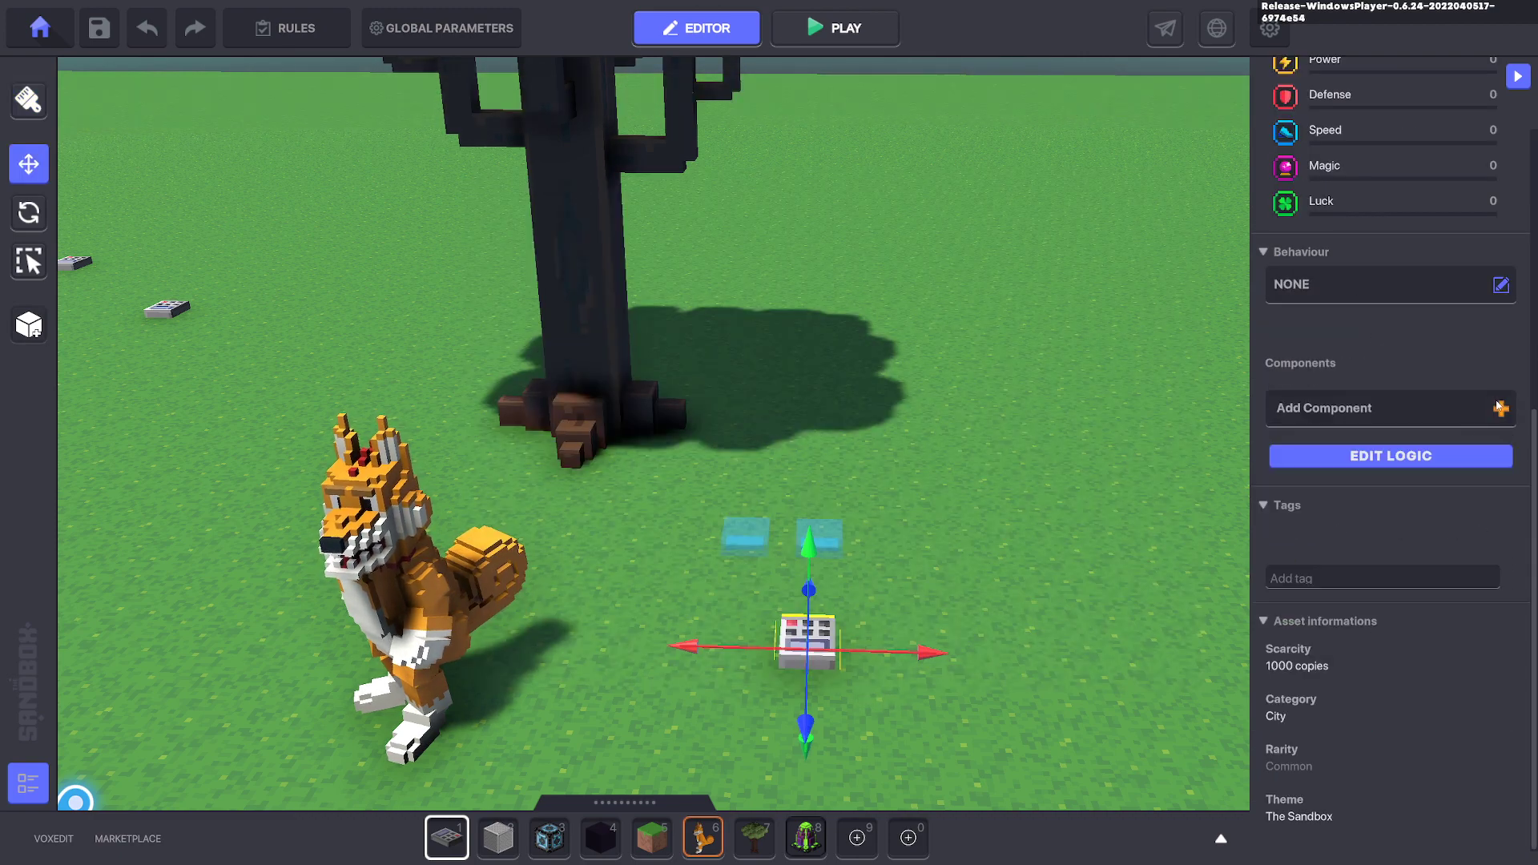
Add a Speaker component to the new switch and set its required message to Quest.1.Start, checking the second Asker's OK answer message for reference.
{"action": "left_click", "coordinate": [1356, 409]}
{"action": "left_click", "coordinate": [571, 615]}
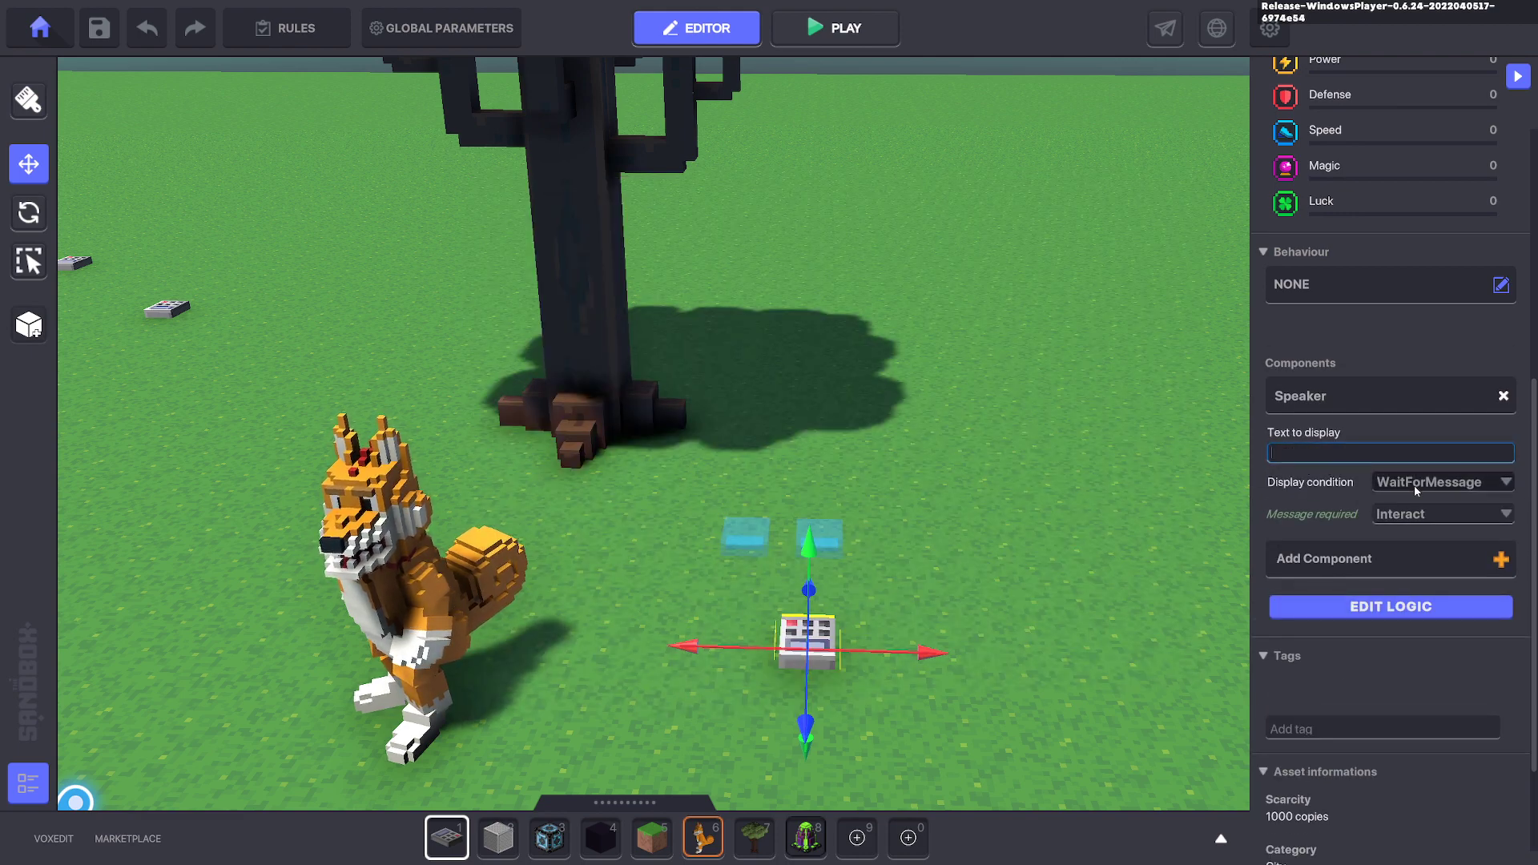
{"action": "left_click", "coordinate": [820, 536]}
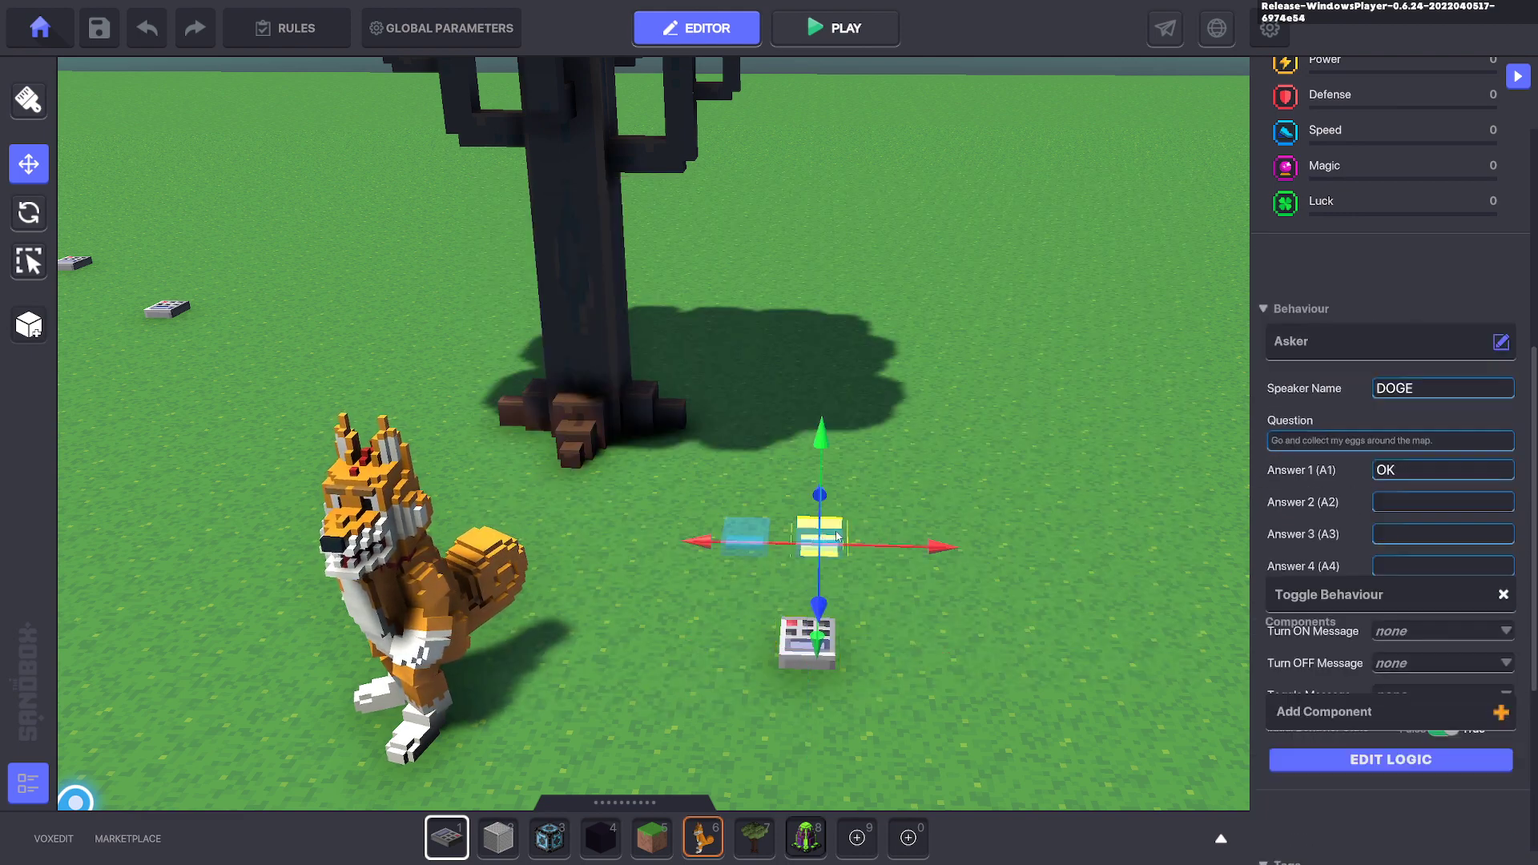
{"action": "left_click", "coordinate": [1364, 824]}
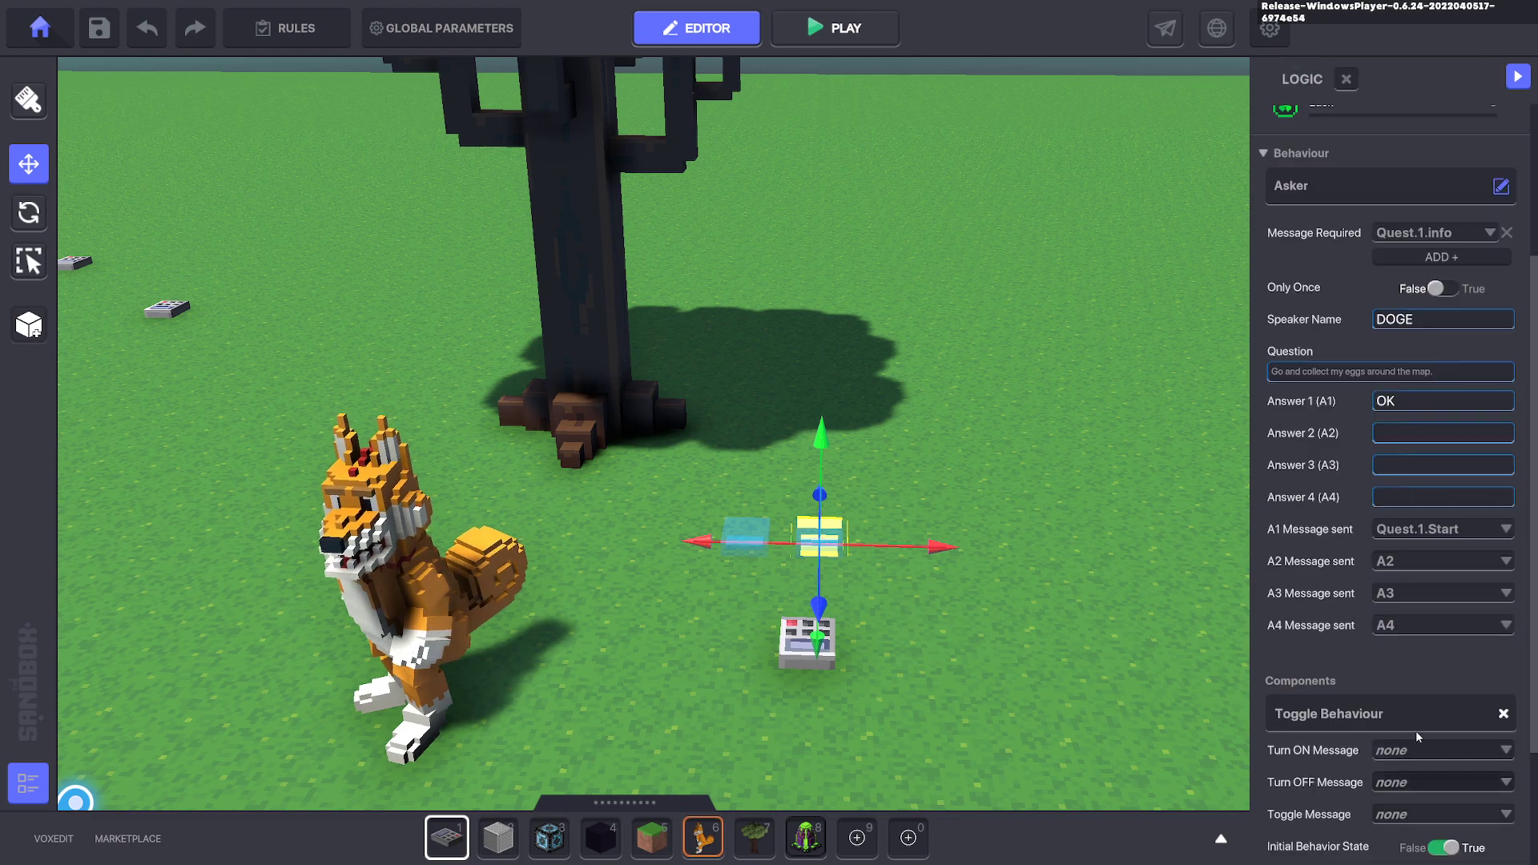
{"action": "left_click", "coordinate": [793, 655]}
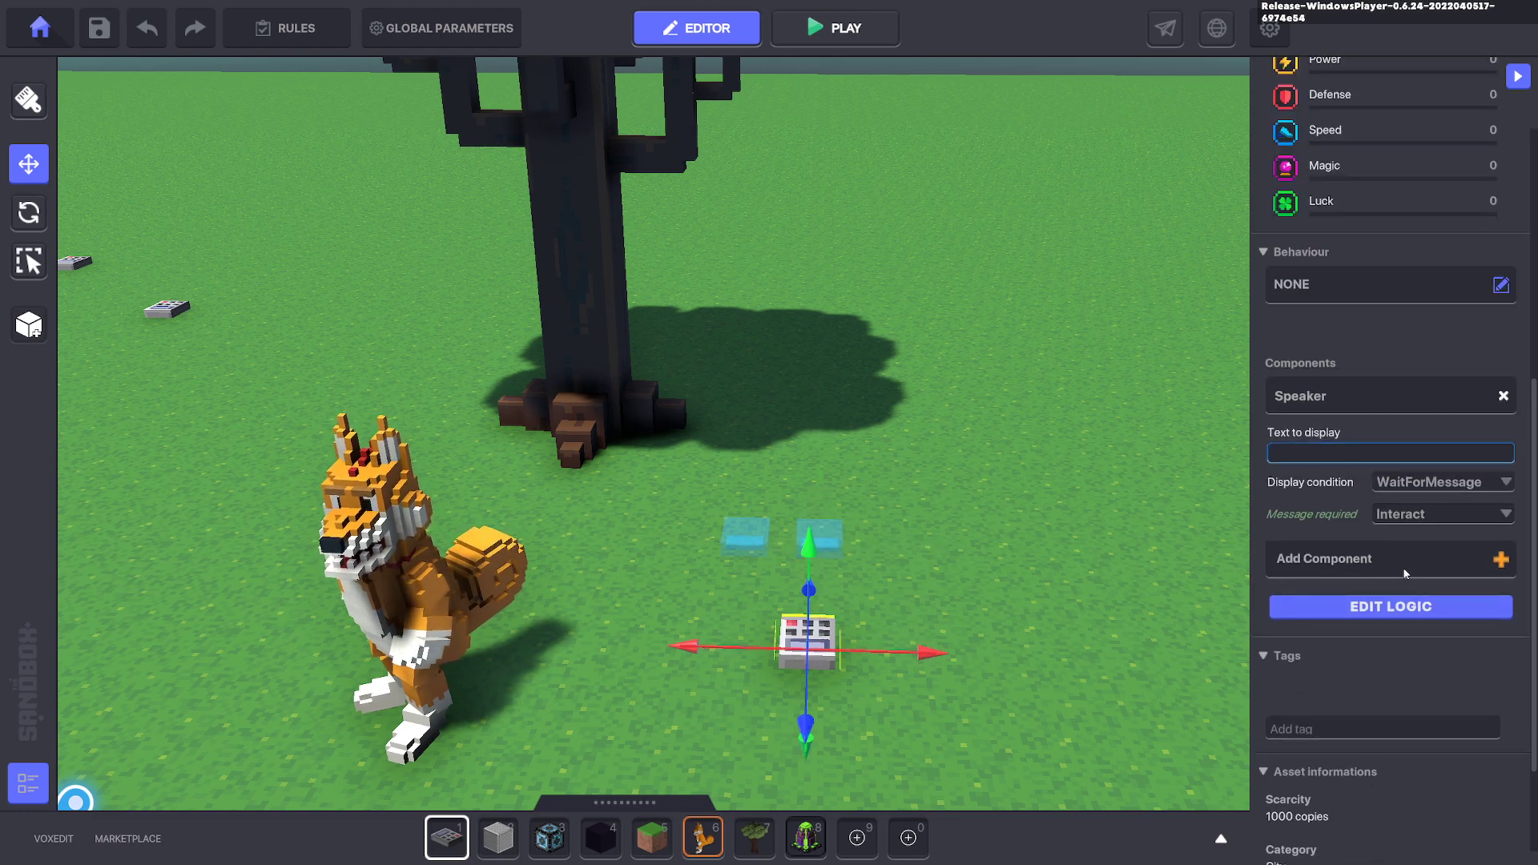
{"action": "left_click", "coordinate": [1414, 514]}
{"action": "type", "text": "Quest"}
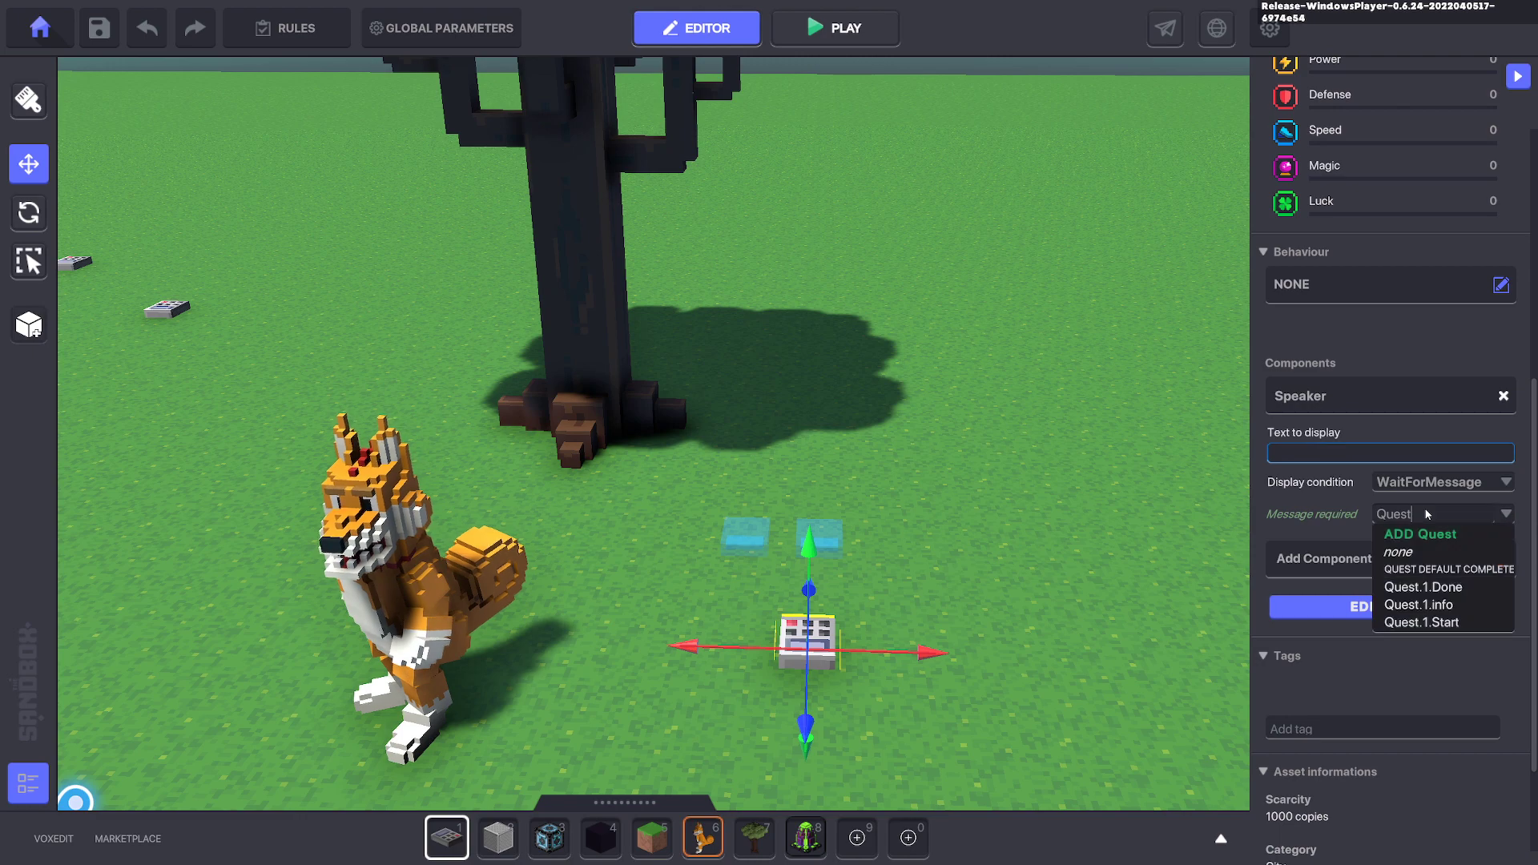
{"action": "left_click", "coordinate": [1422, 622]}
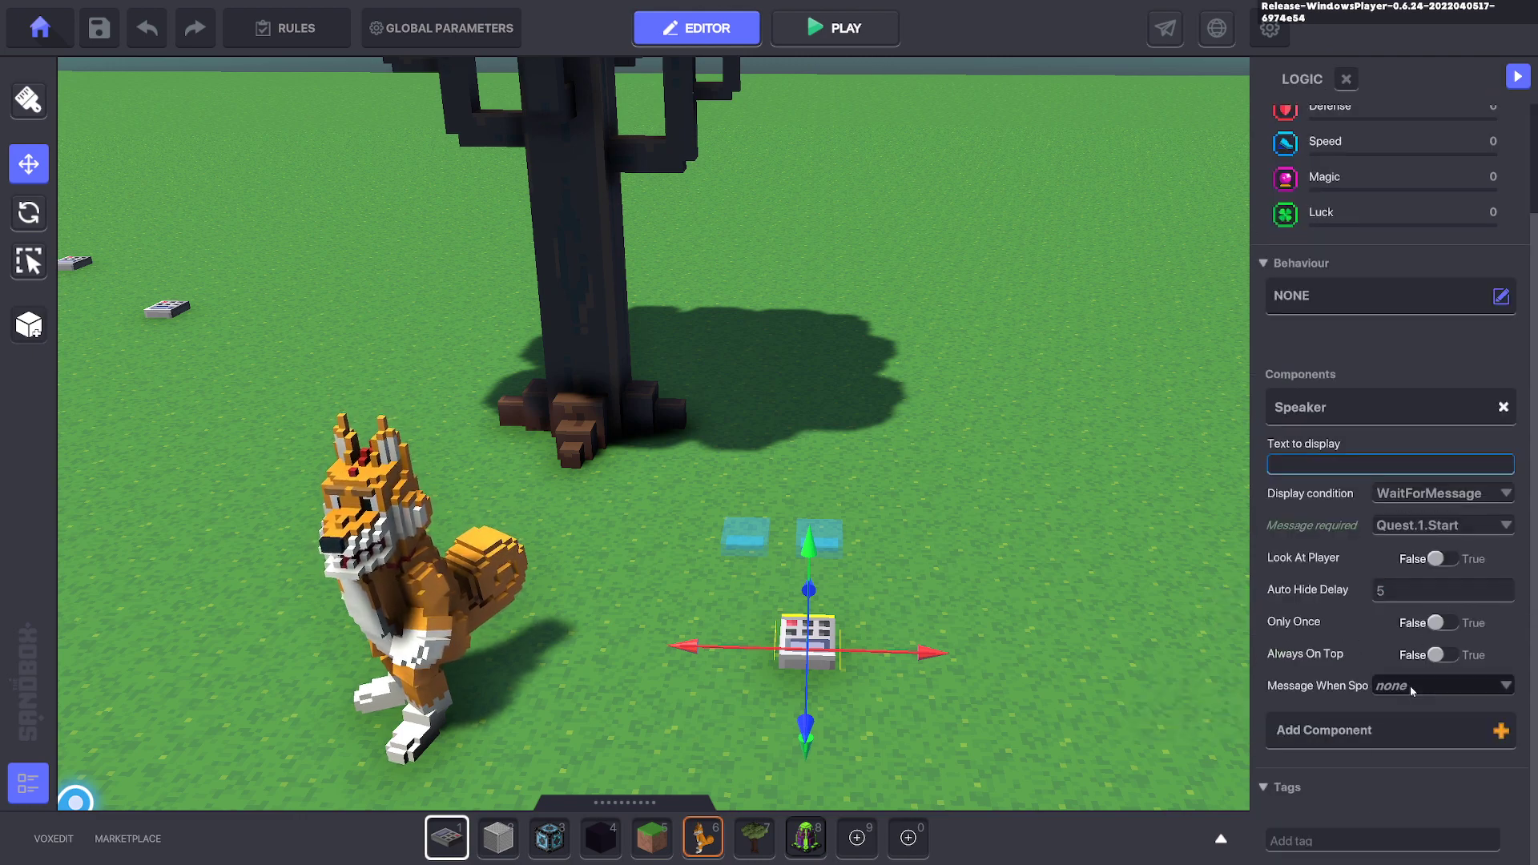
Create the message Turn.Off.Talk.1 as the one the Speaker sends when it has spoken.
{"action": "left_click", "coordinate": [1412, 687]}
{"action": "type", "text": "Turn"}
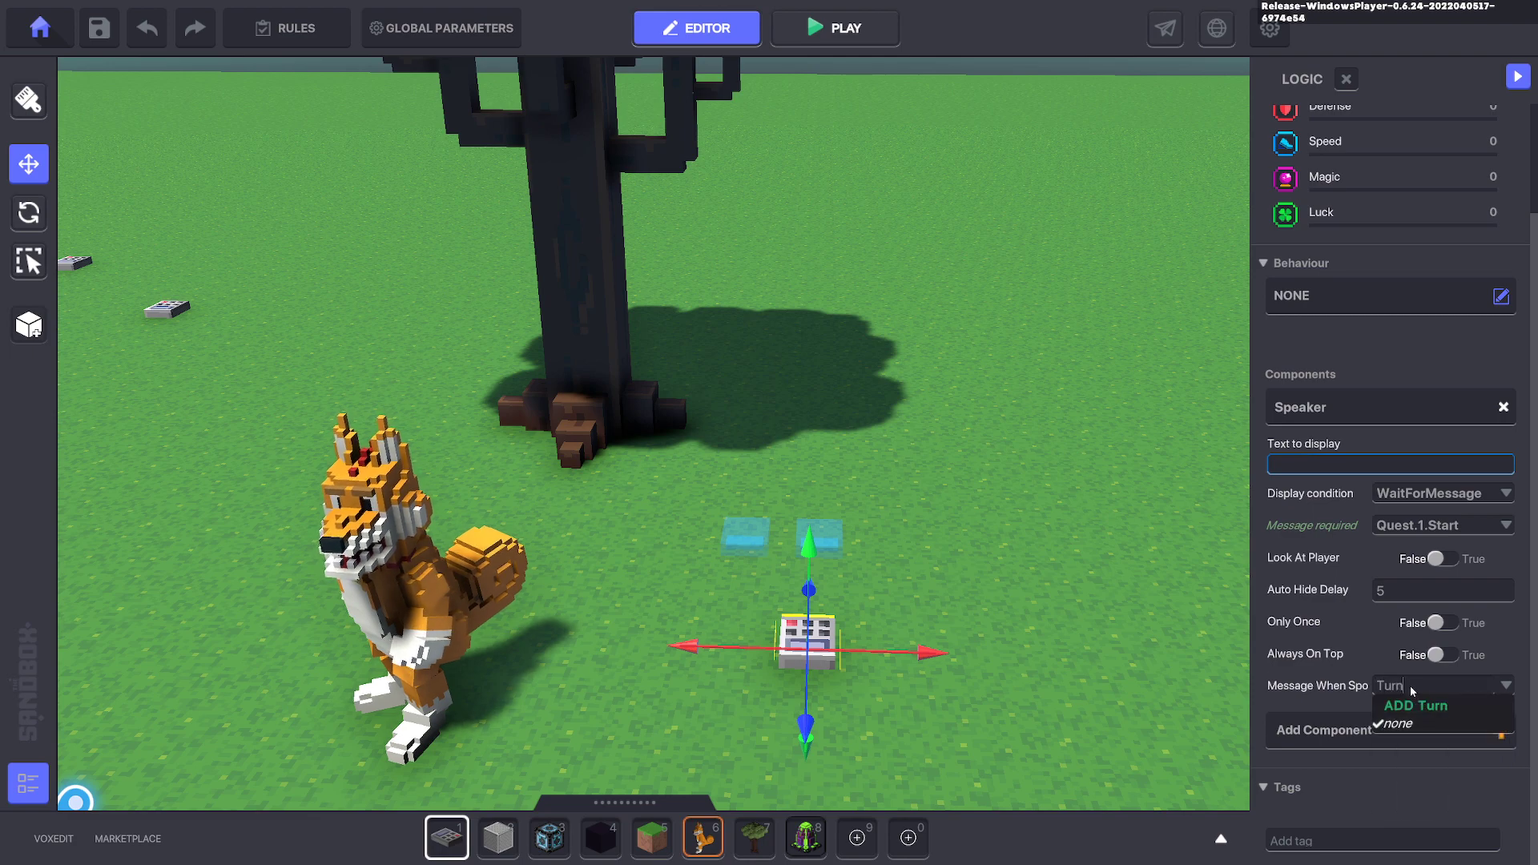
{"action": "type", "text": ".Off.Talk.1"}
{"action": "left_click", "coordinate": [1431, 706]}
Move the Standard Tree A farther back, away from the two hidden dialogue switches.
{"action": "left_click_drag", "start_coordinate": [676, 490], "coordinate": [757, 521]}
{"action": "left_click", "coordinate": [1011, 567]}
{"action": "left_click", "coordinate": [790, 561]}
{"action": "left_click", "coordinate": [583, 368]}
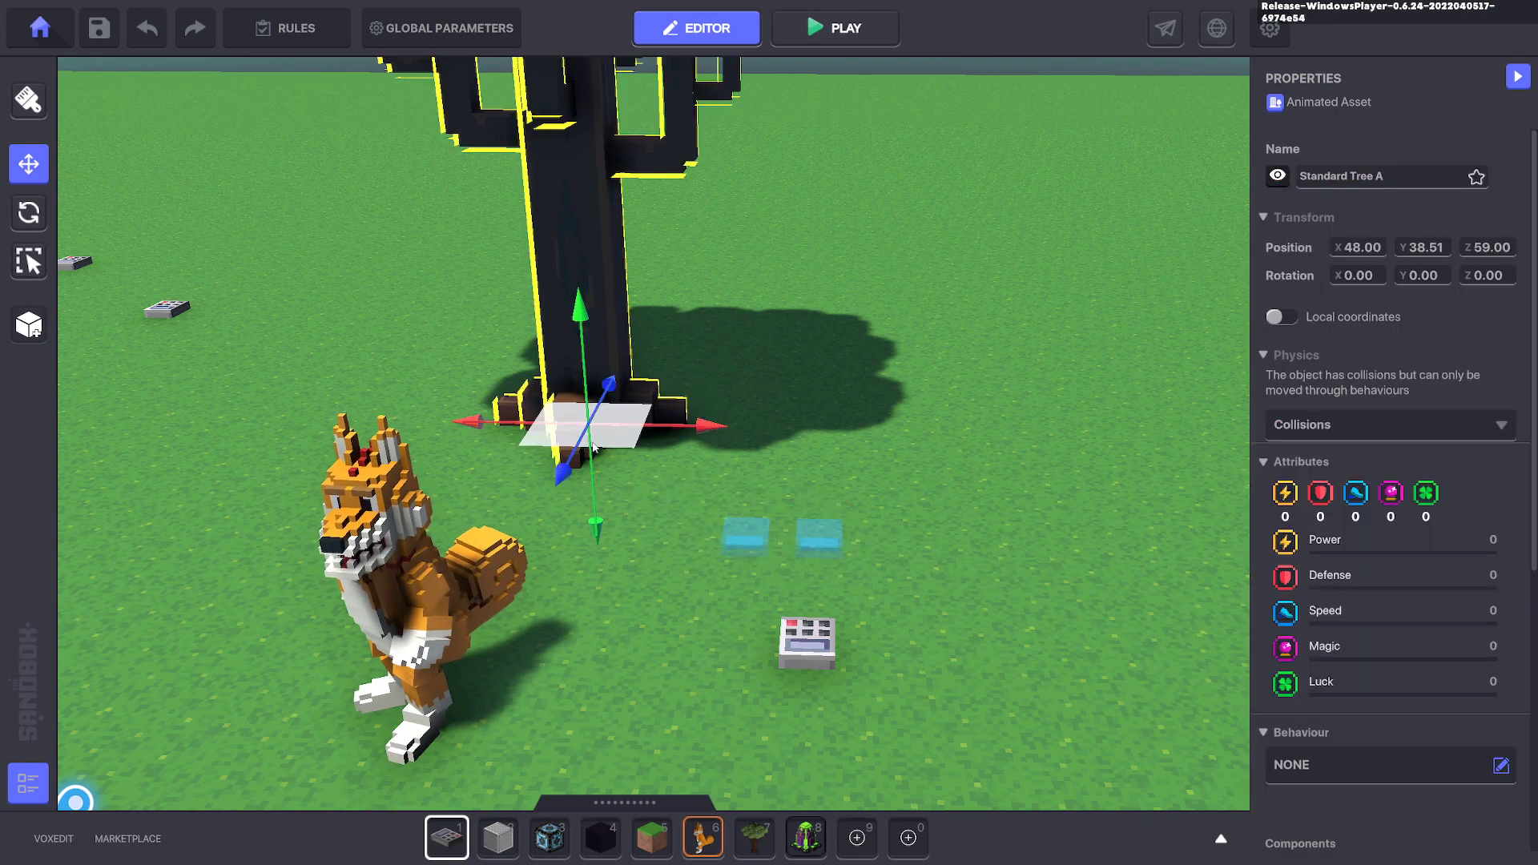
{"action": "left_click_drag", "start_coordinate": [606, 384], "coordinate": [649, 311]}
Set the turn-off message of both hidden dialogue switches' Toggle Behaviour to Turn.Off.Talk.1.
{"action": "left_click", "coordinate": [763, 498]}
{"action": "left_click_drag", "start_coordinate": [889, 557], "coordinate": [889, 557]}
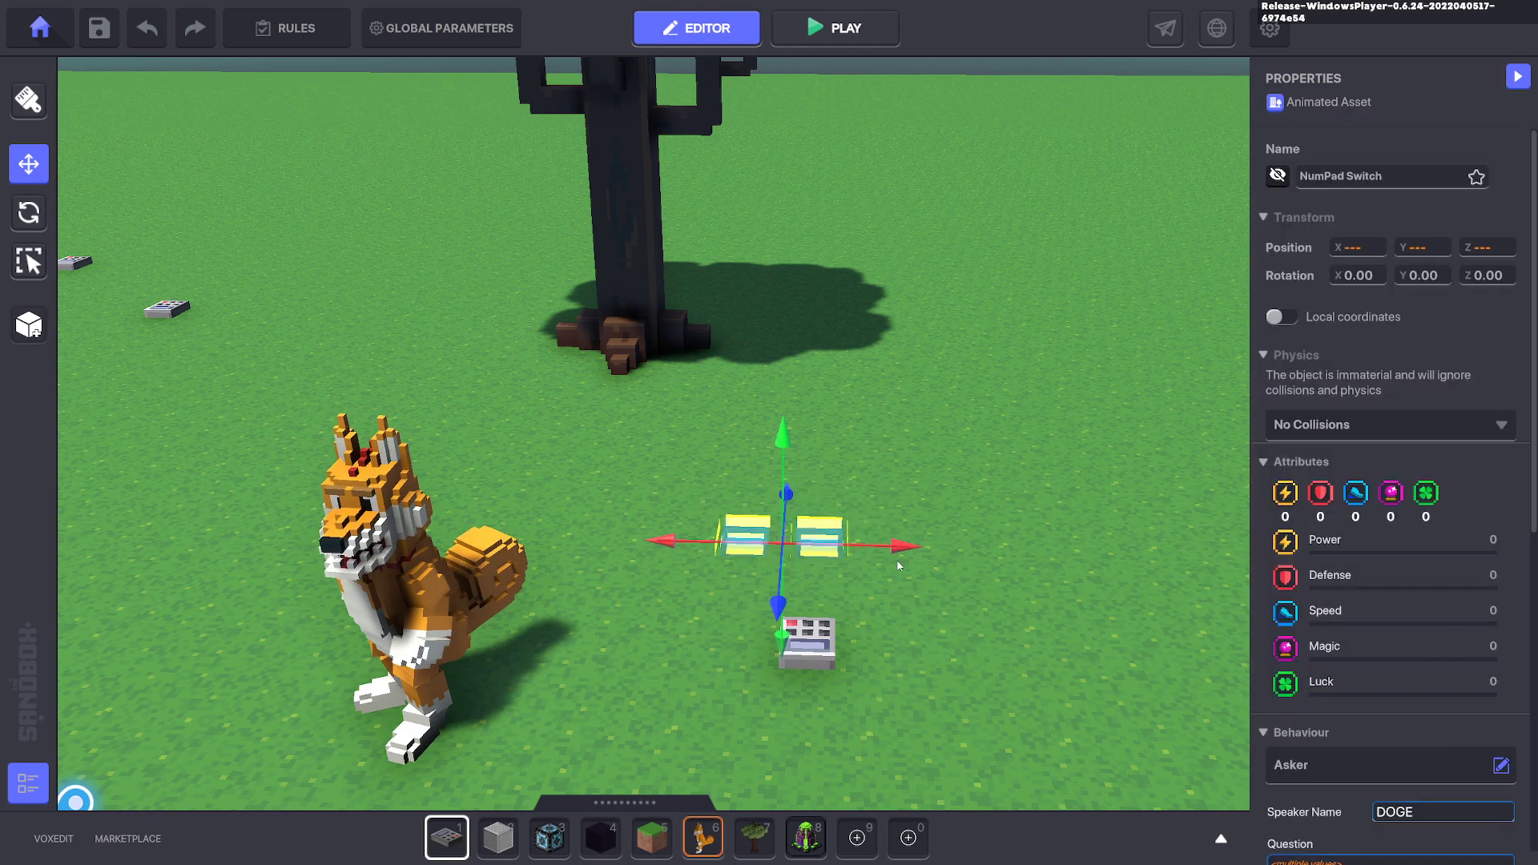
{"action": "scroll", "coordinate": [1392, 560], "scroll_direction": "down", "scroll_amount": 5}
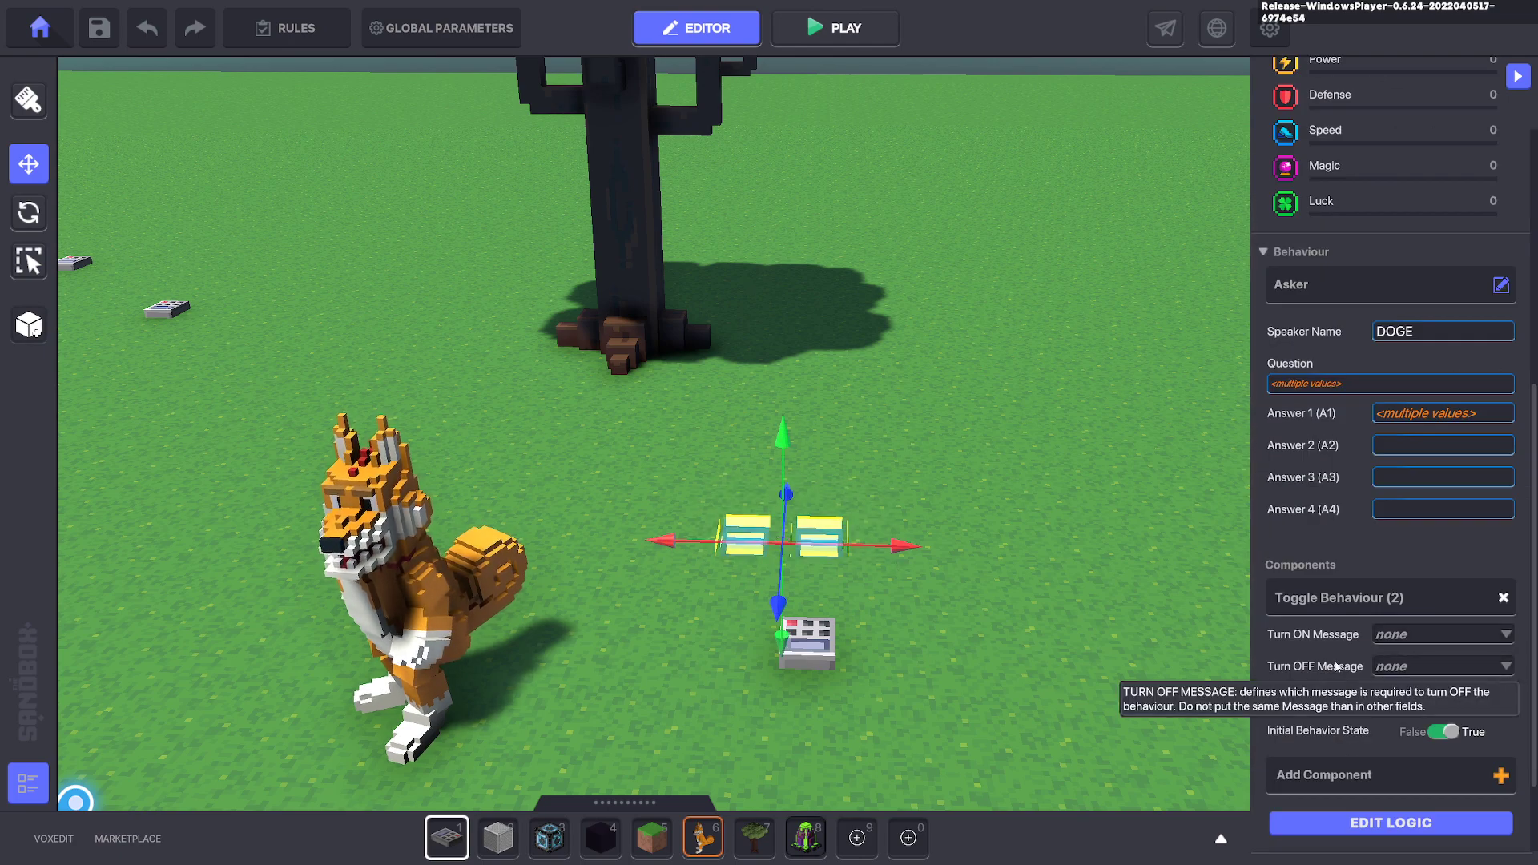
{"action": "left_click", "coordinate": [1430, 665]}
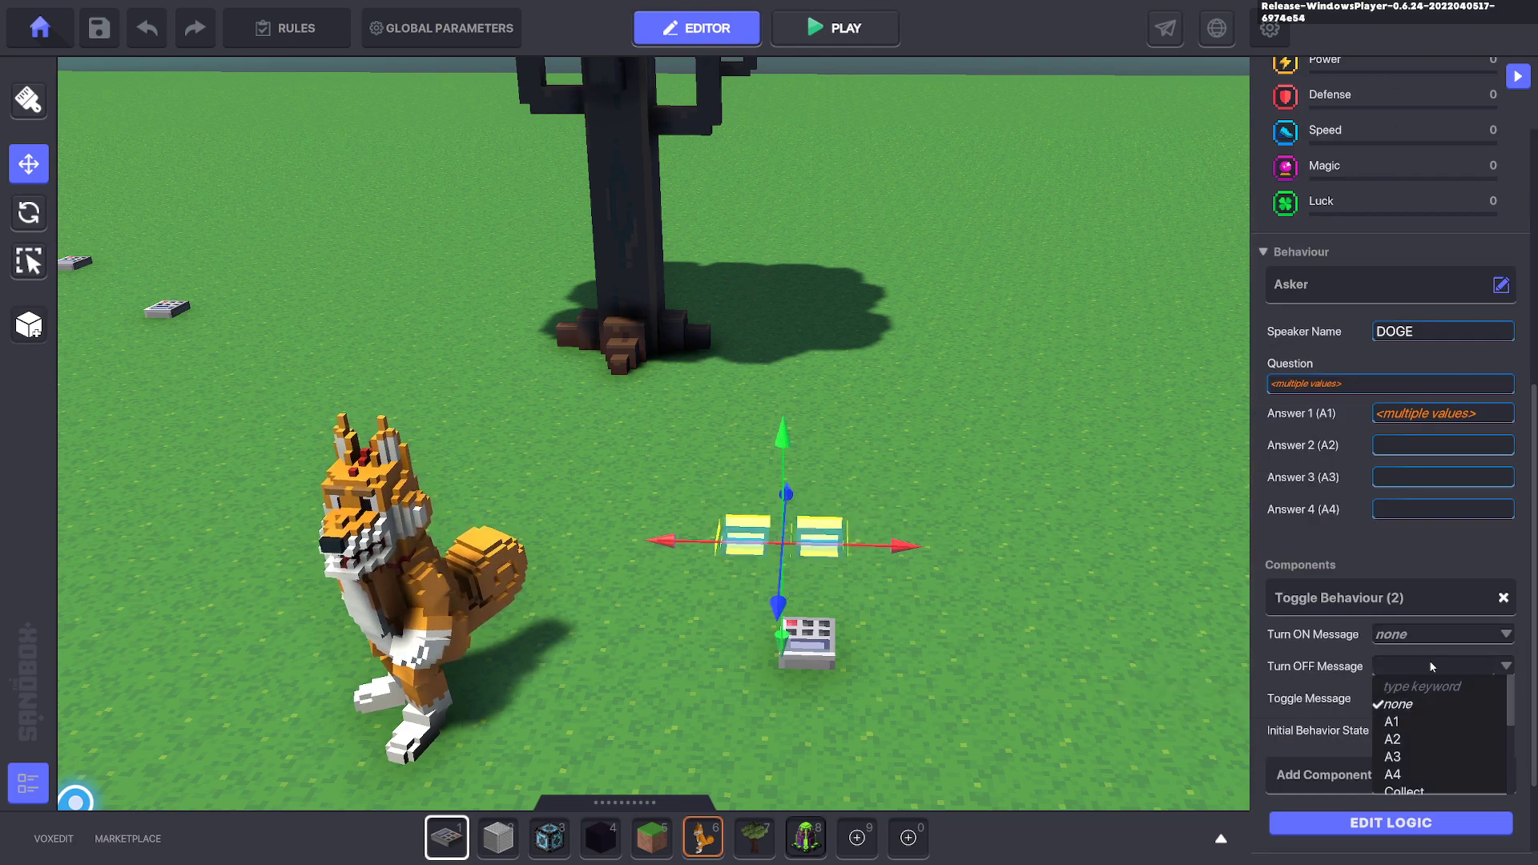
{"action": "type", "text": "Turn"}
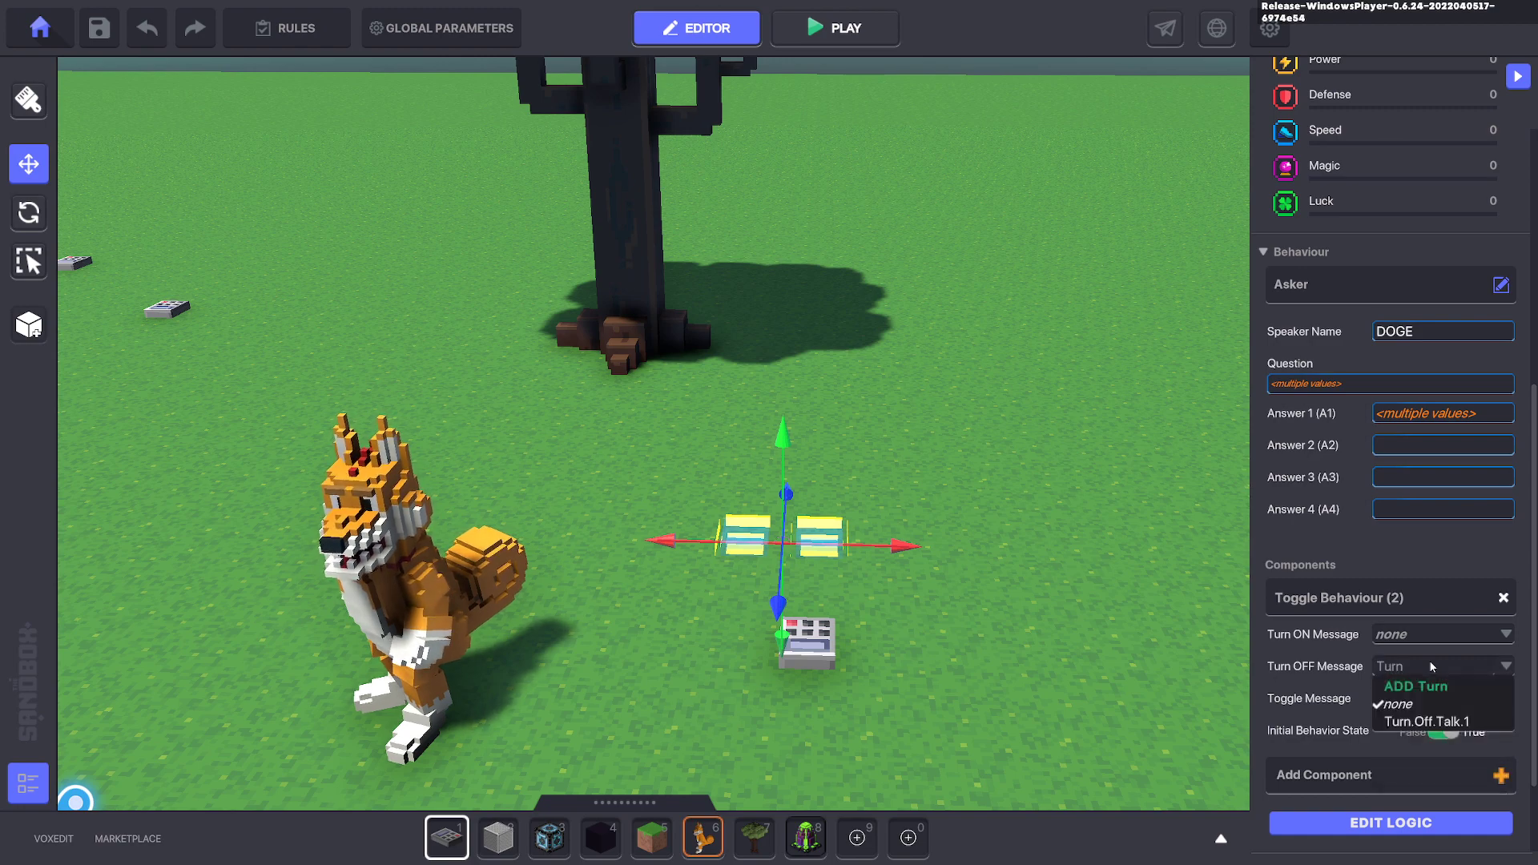
{"action": "left_click", "coordinate": [1427, 722]}
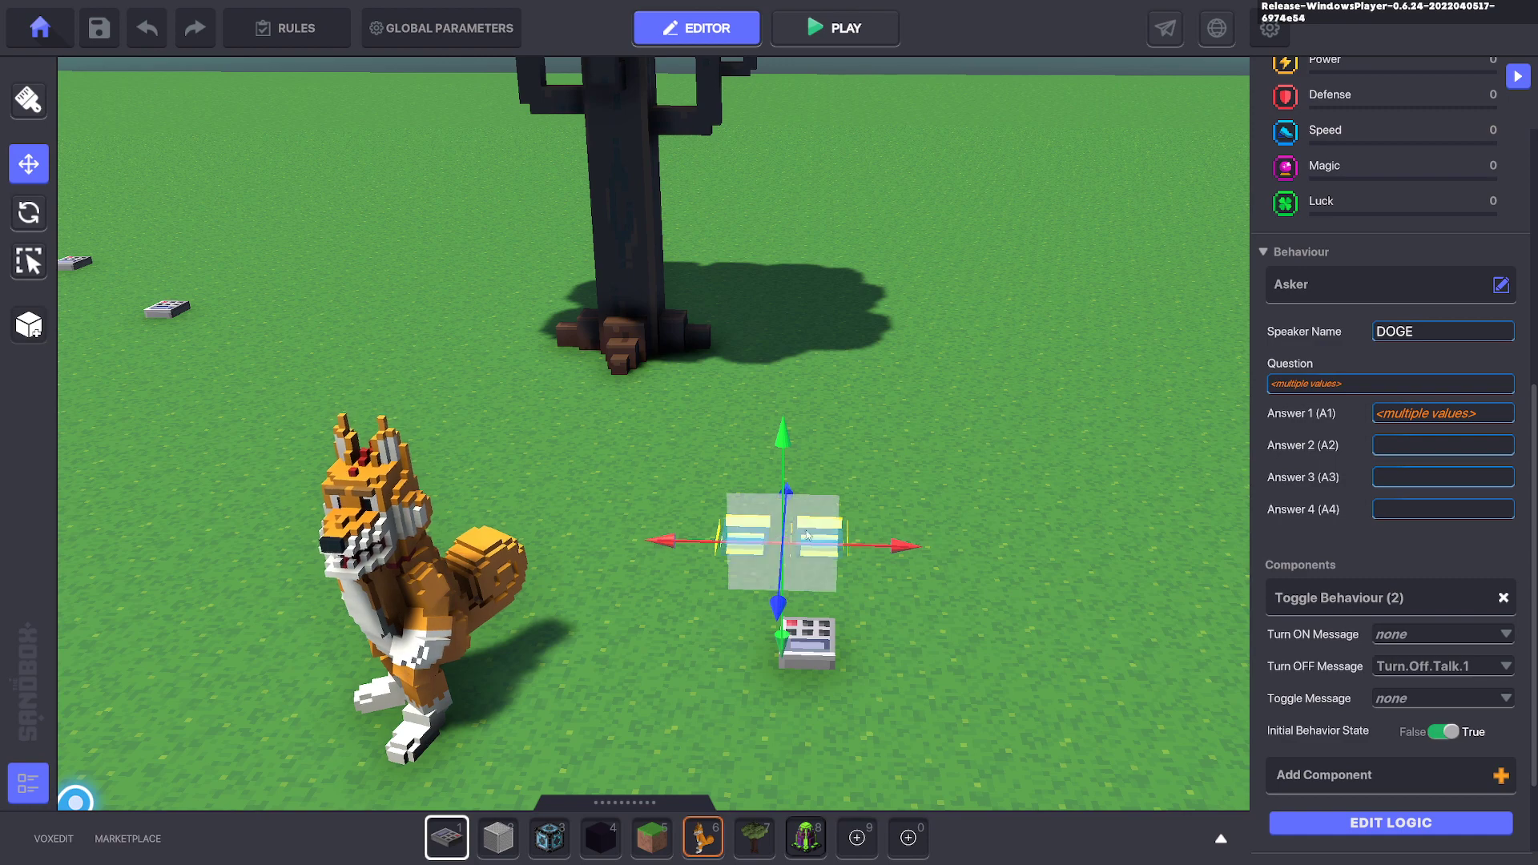
{"action": "left_click", "coordinate": [940, 599]}
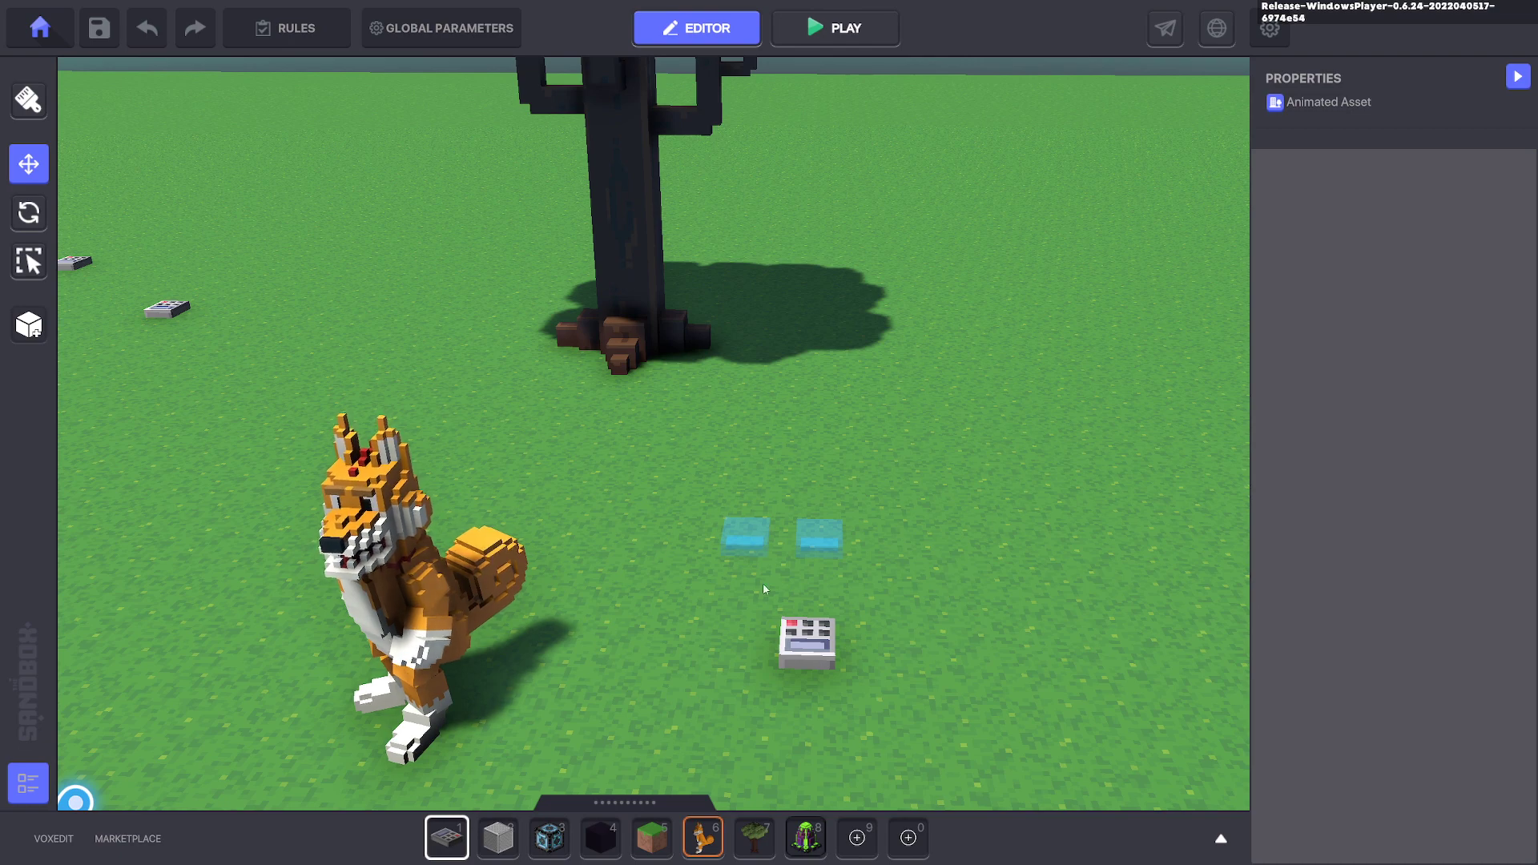
Duplicate the first hidden dialogue switch and place the copy as the third one in the row, at X 50.50, Z 57.00.
{"action": "left_click", "coordinate": [752, 525]}
{"action": "scroll", "coordinate": [1398, 633], "scroll_direction": "down", "scroll_amount": 5}
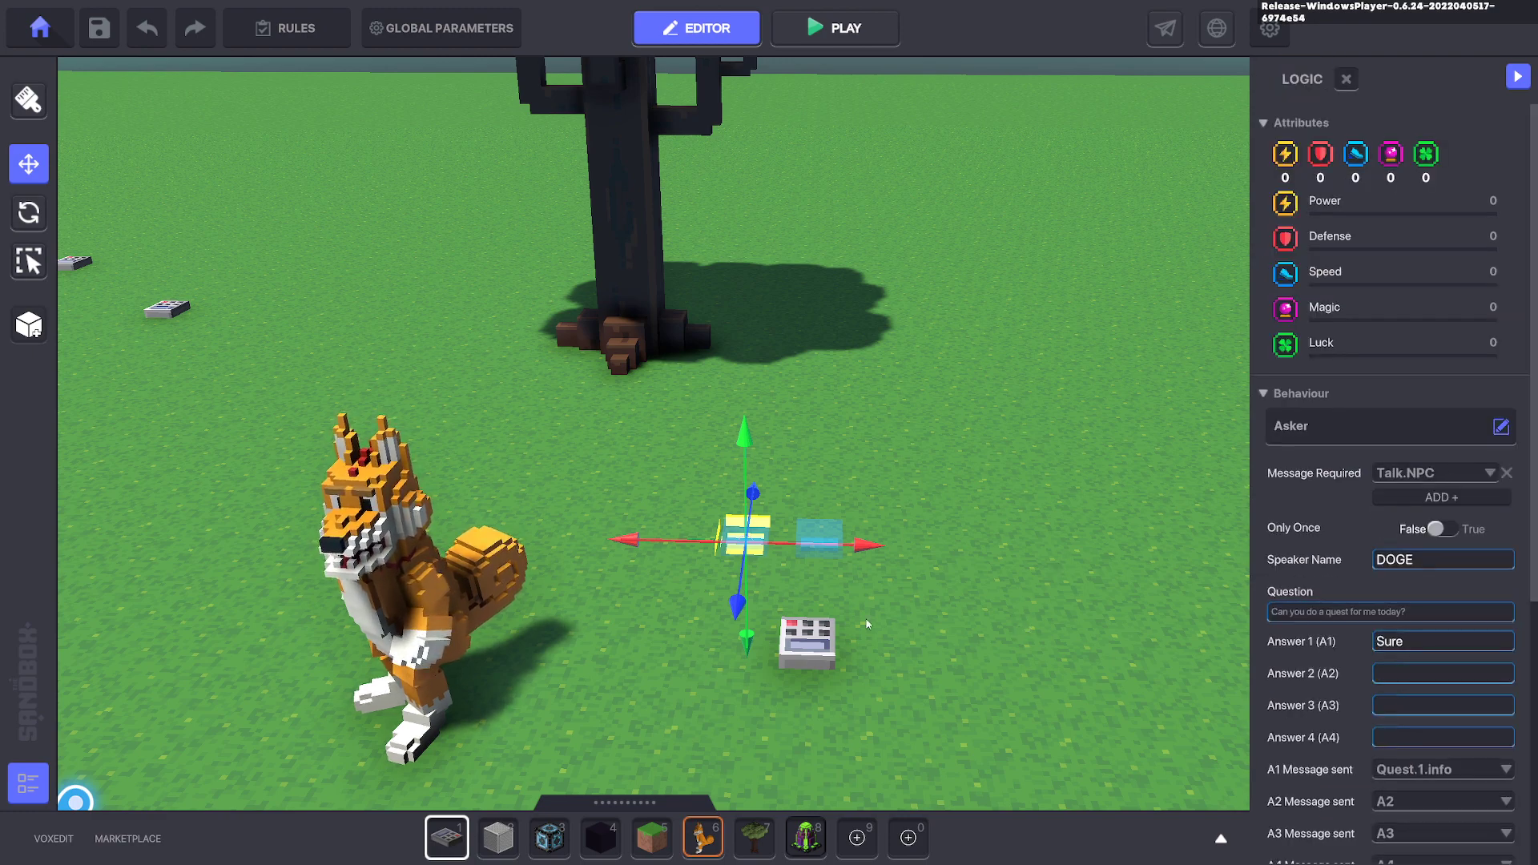
{"action": "key", "text": "ctrl+d"}
{"action": "left_click_drag", "start_coordinate": [846, 624], "coordinate": [997, 604]}
{"action": "left_click_drag", "start_coordinate": [911, 679], "coordinate": [900, 588]}
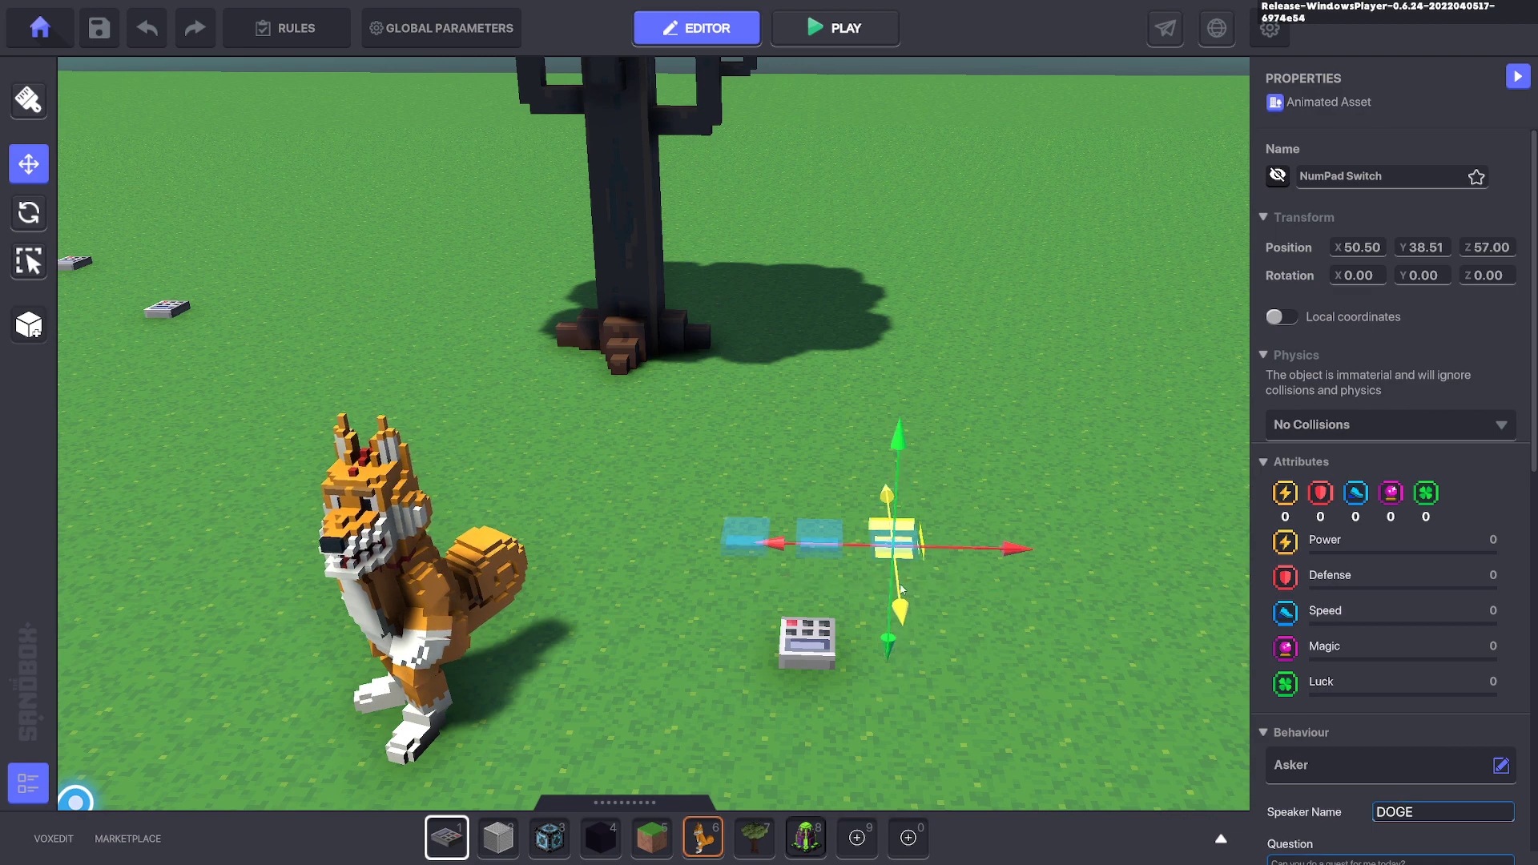
In the third switch's Toggle Behaviour, set the initial state to False, the turn-off message to none and the turn-on message to Turn.Off.Talk.1.
{"action": "scroll", "coordinate": [1385, 561], "scroll_direction": "down", "scroll_amount": 6}
{"action": "left_click", "coordinate": [1366, 822]}
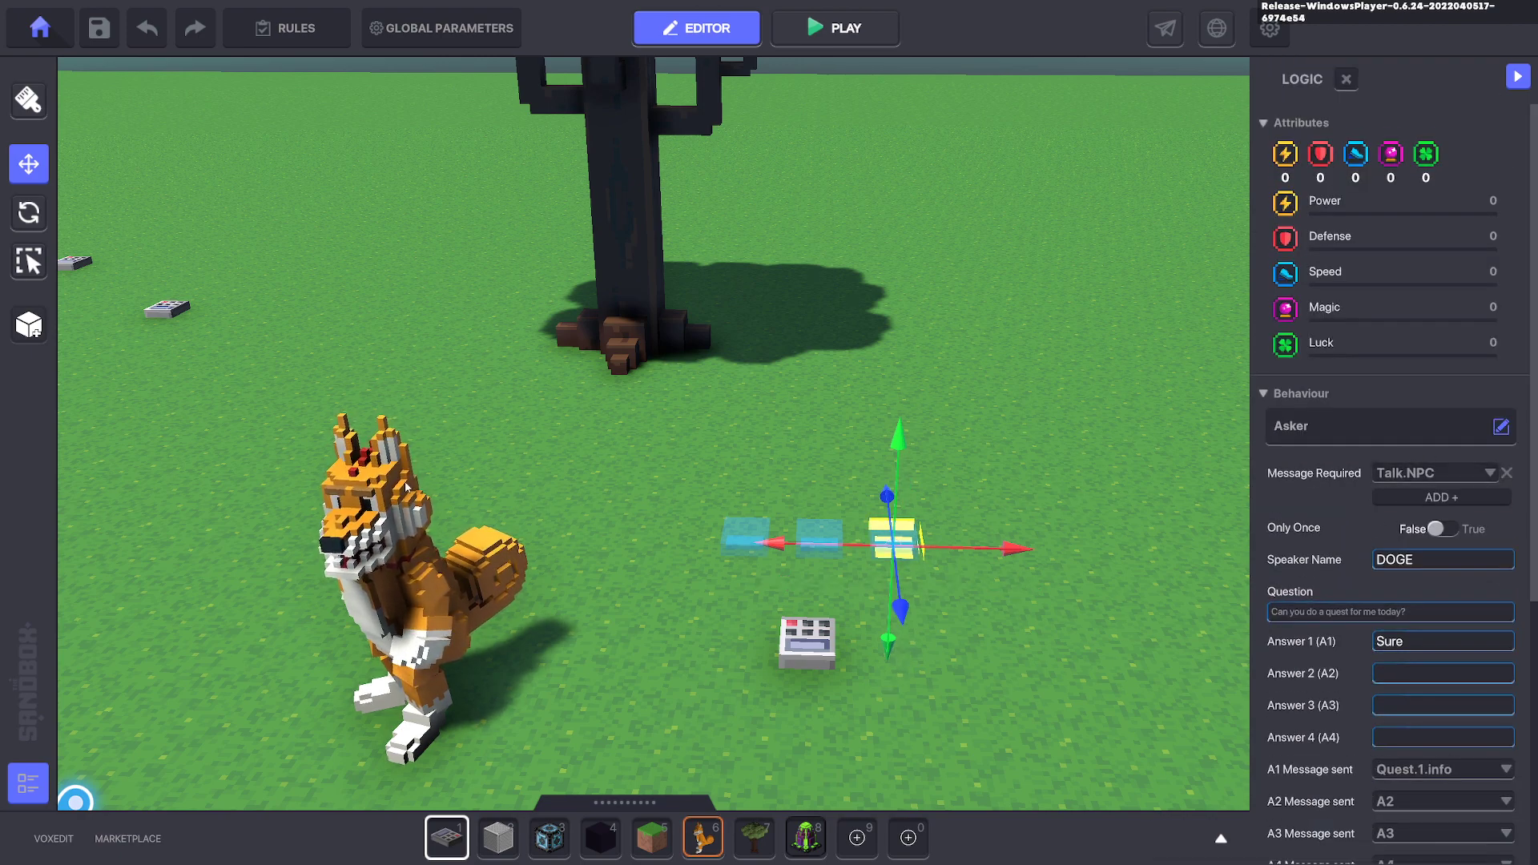
{"action": "scroll", "coordinate": [1409, 567], "scroll_direction": "down", "scroll_amount": 3}
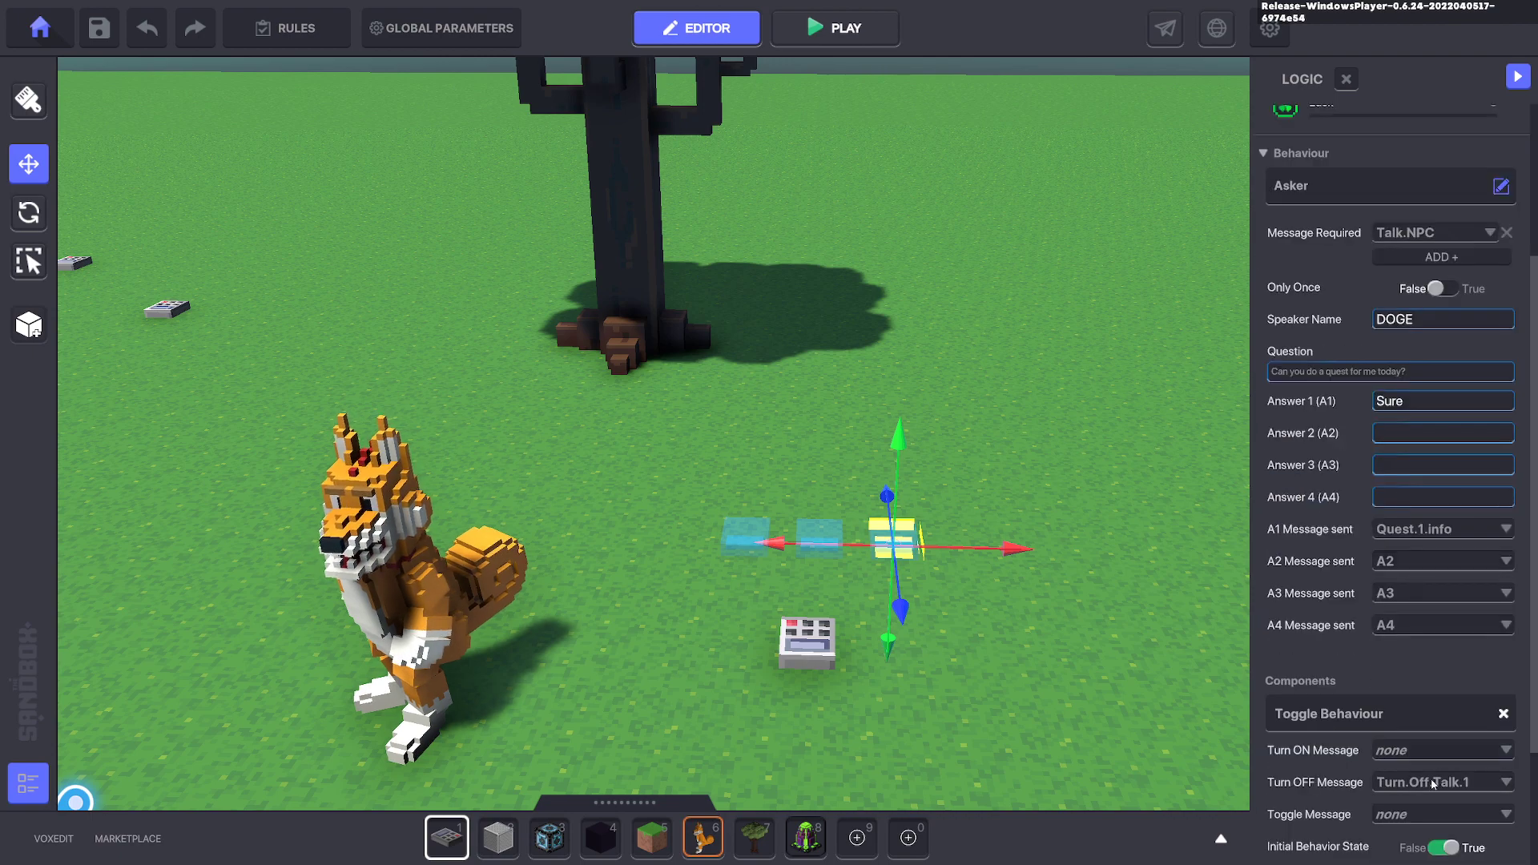
{"action": "scroll", "coordinate": [1377, 809], "scroll_direction": "down", "scroll_amount": 2}
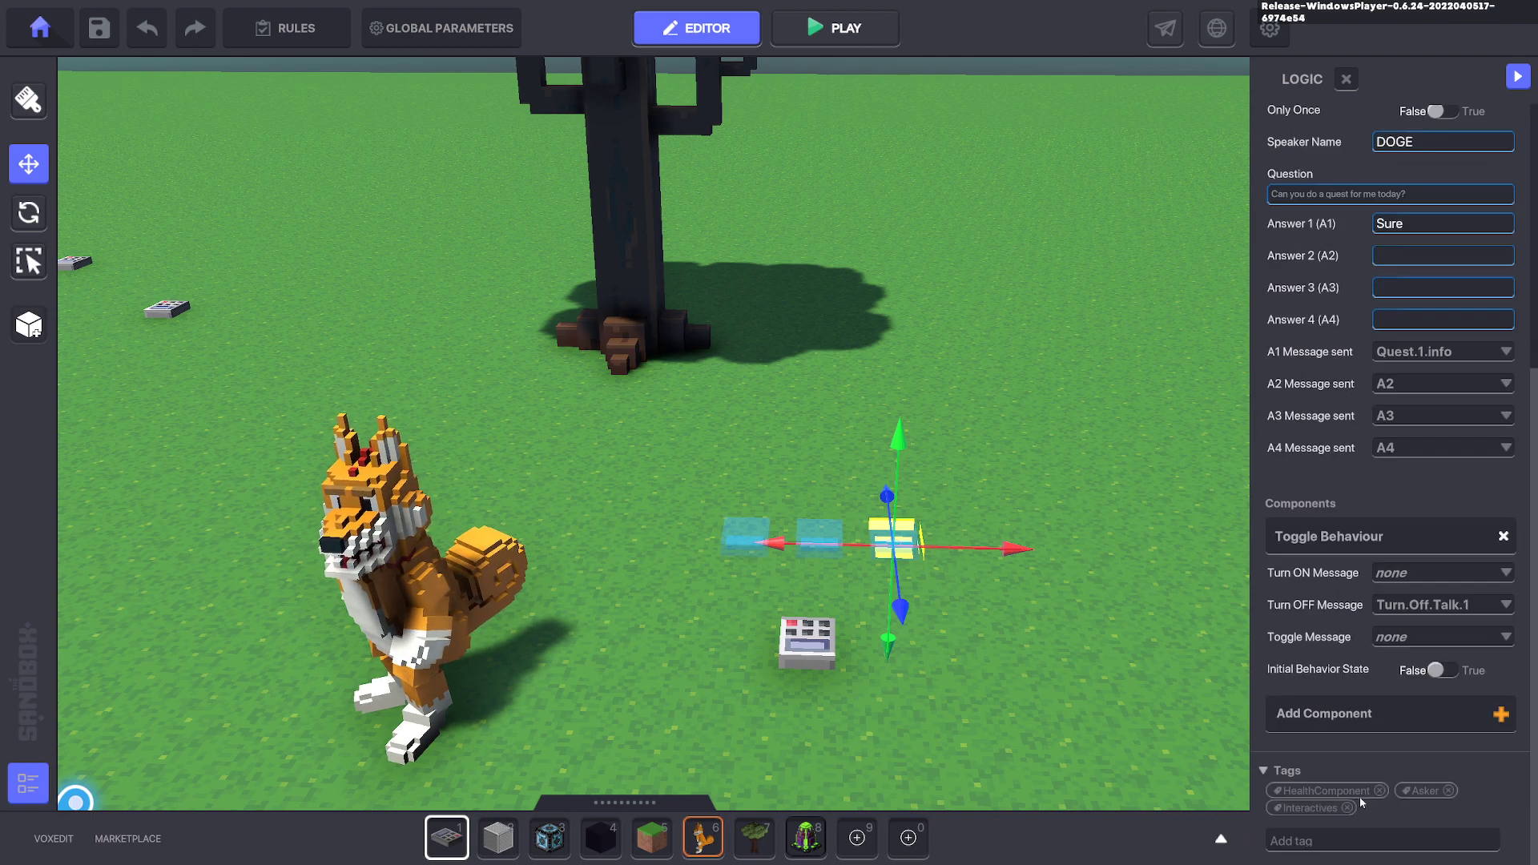
{"action": "left_click", "coordinate": [1397, 609]}
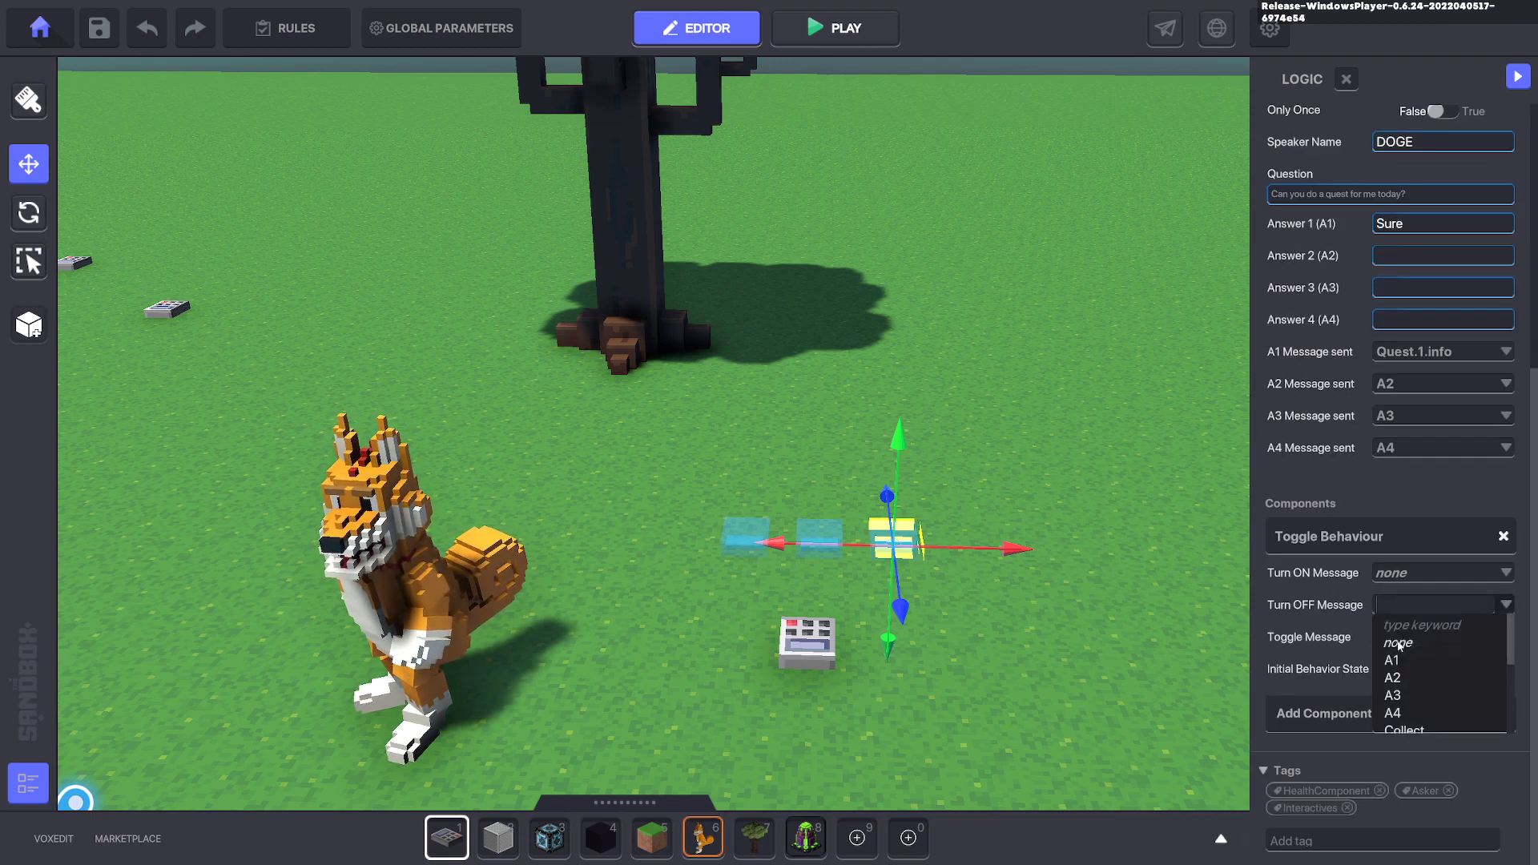
{"action": "left_click", "coordinate": [1398, 638]}
{"action": "left_click", "coordinate": [1401, 572]}
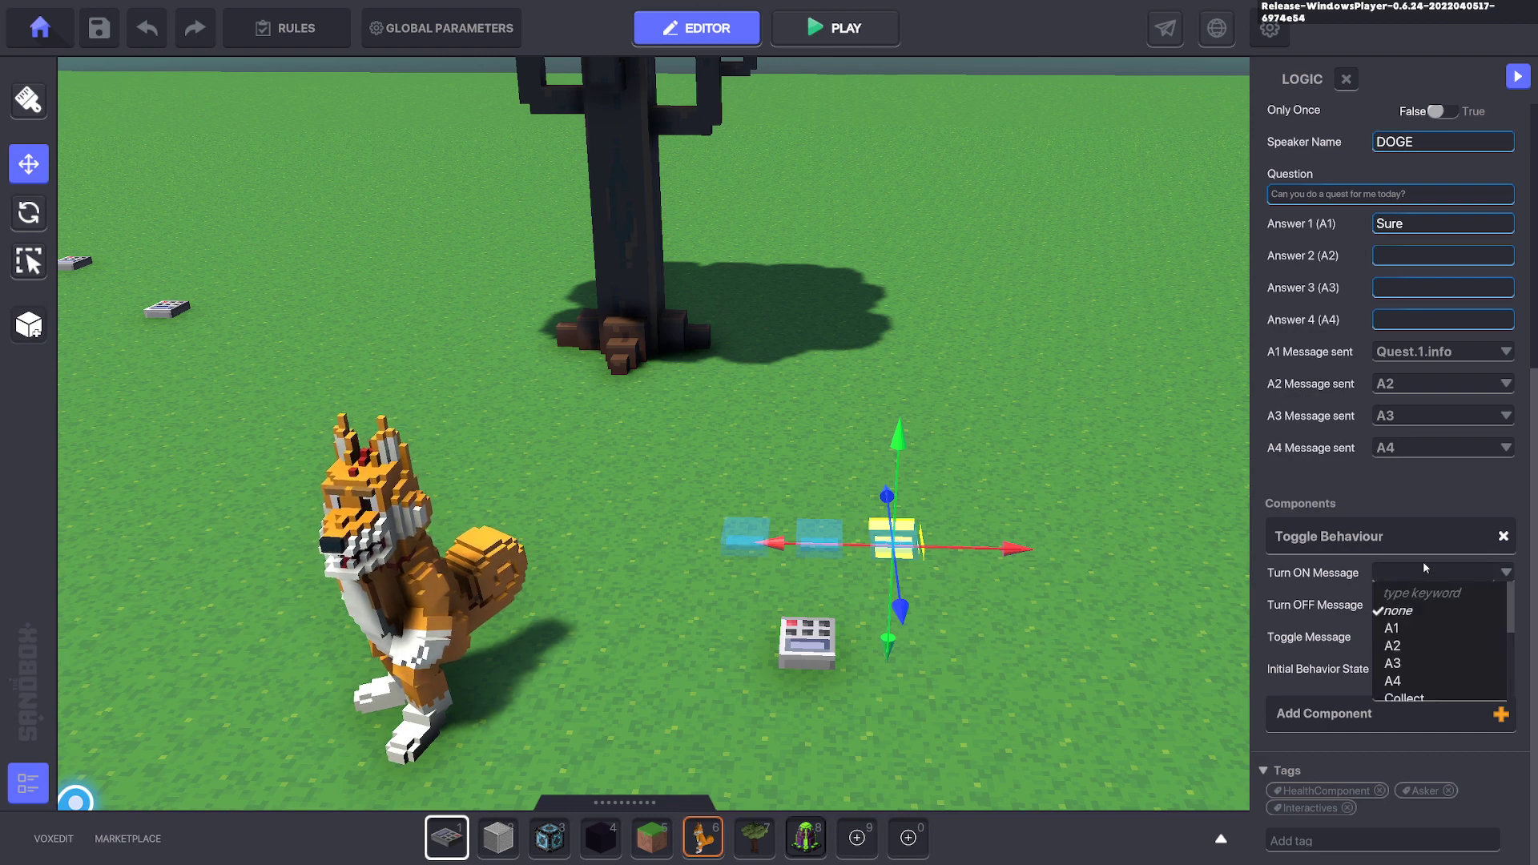
{"action": "type", "text": "Turn"}
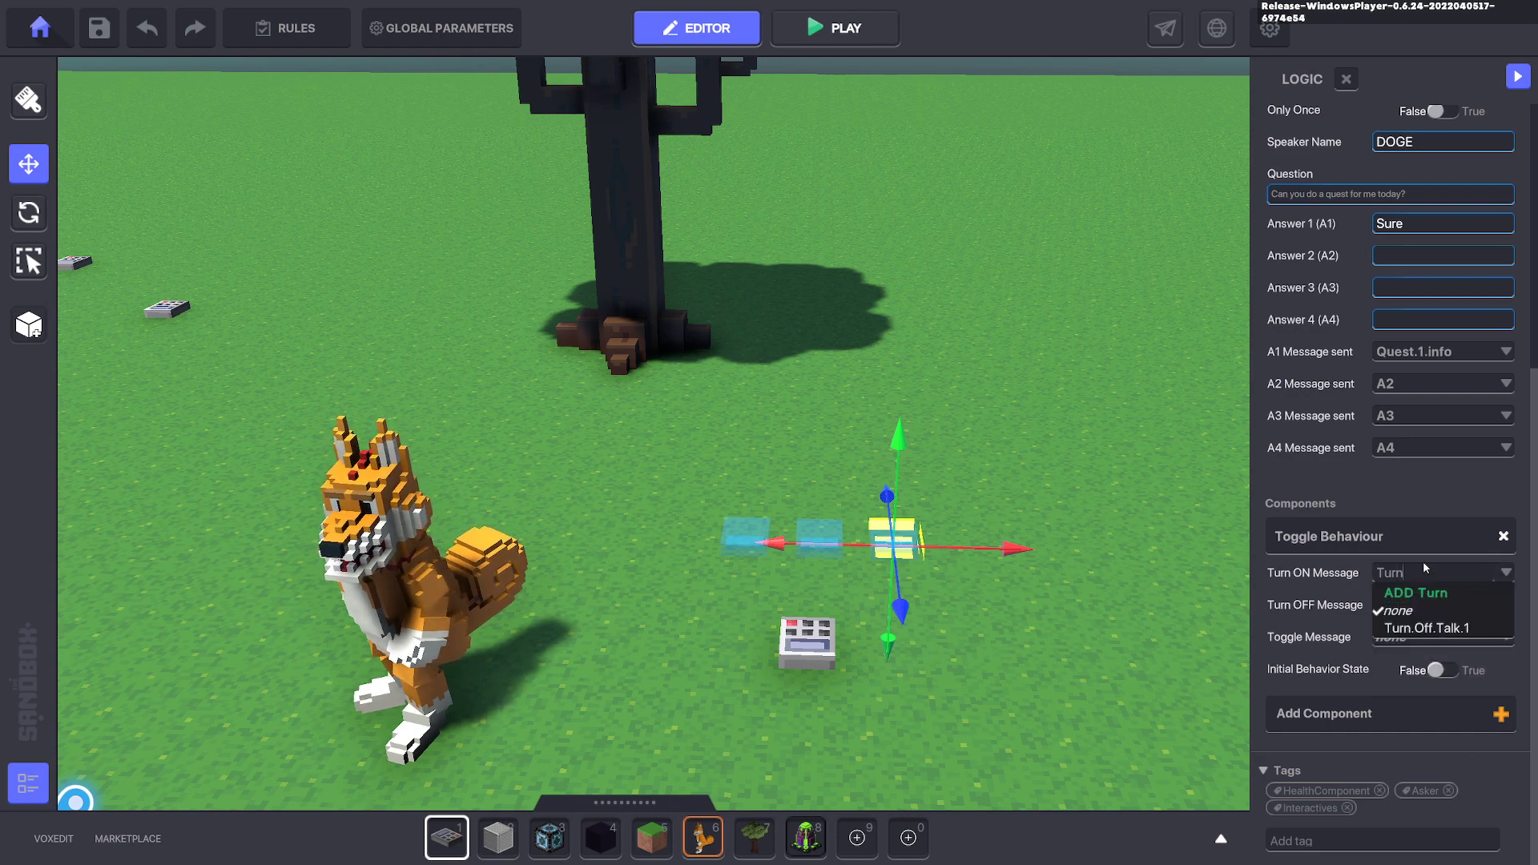
{"action": "left_click", "coordinate": [1426, 628]}
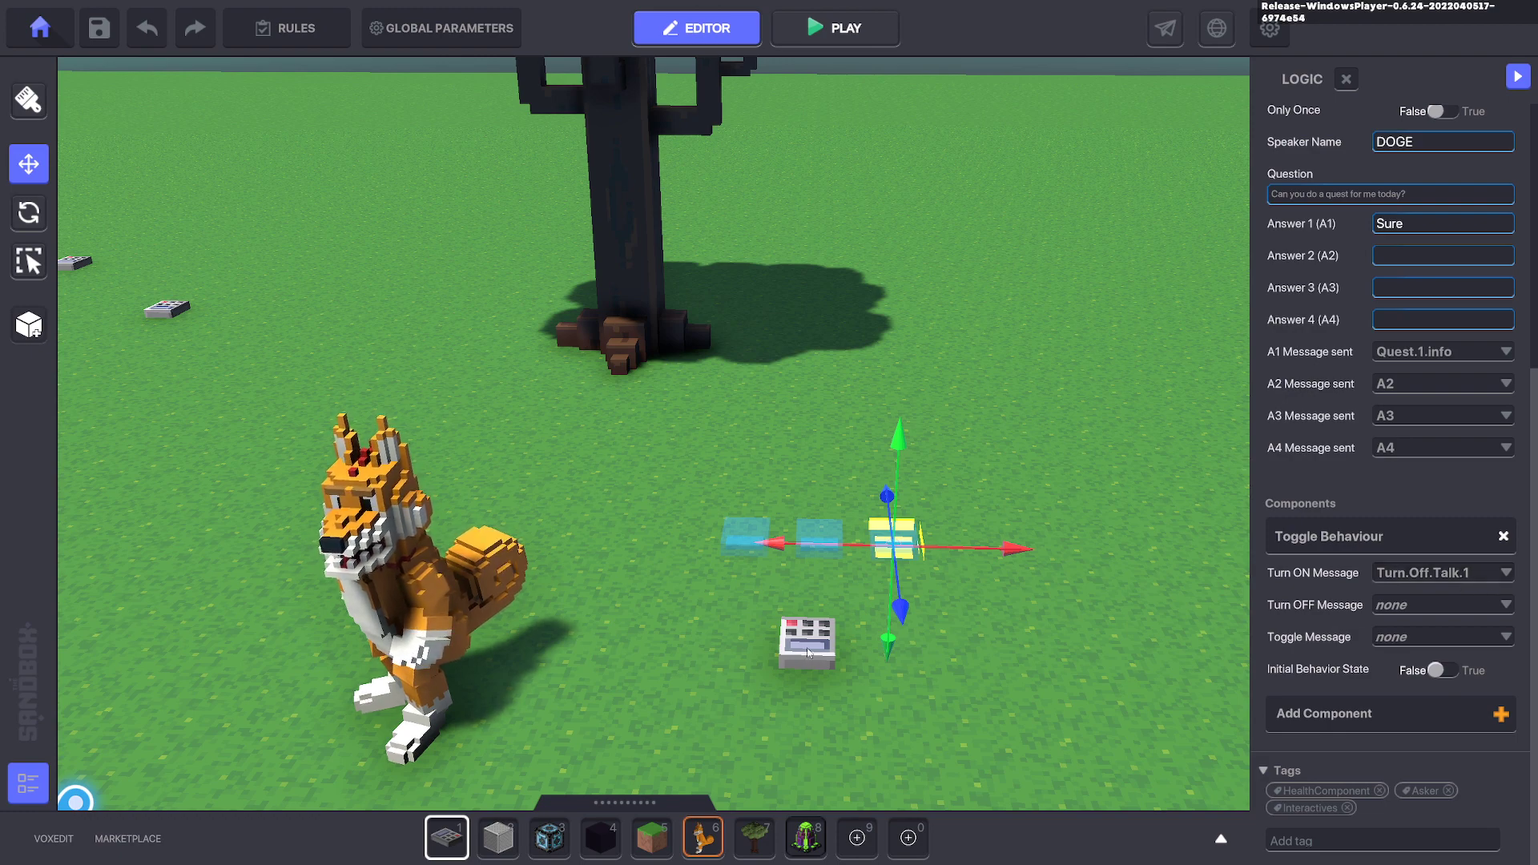
Create the message OK as the one the third switch's Asker sends for answer 1.
{"action": "scroll", "coordinate": [1381, 559], "scroll_direction": "up", "scroll_amount": 3}
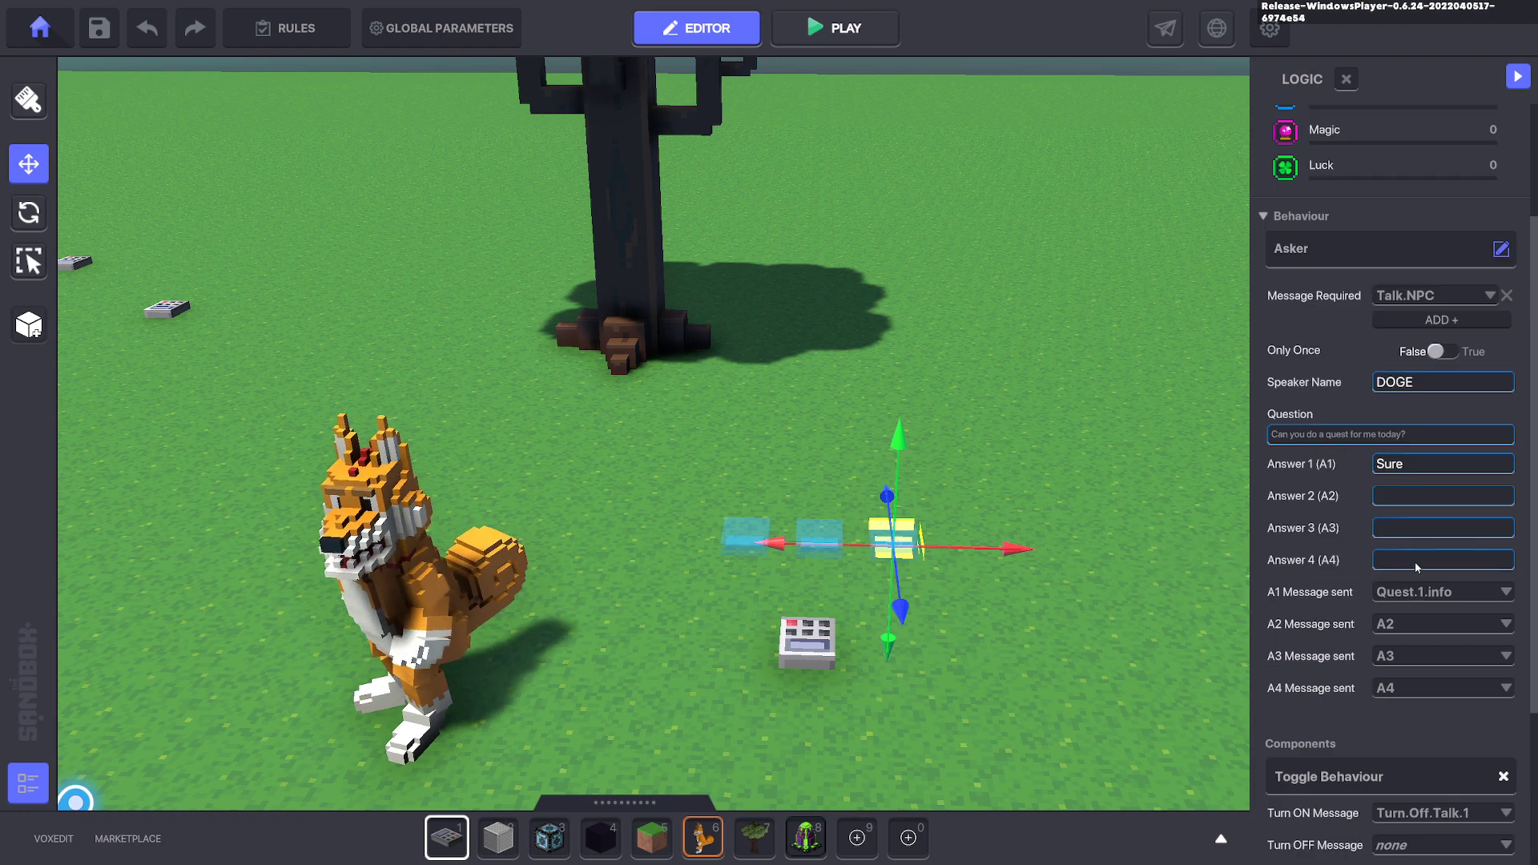
{"action": "left_click", "coordinate": [1414, 592]}
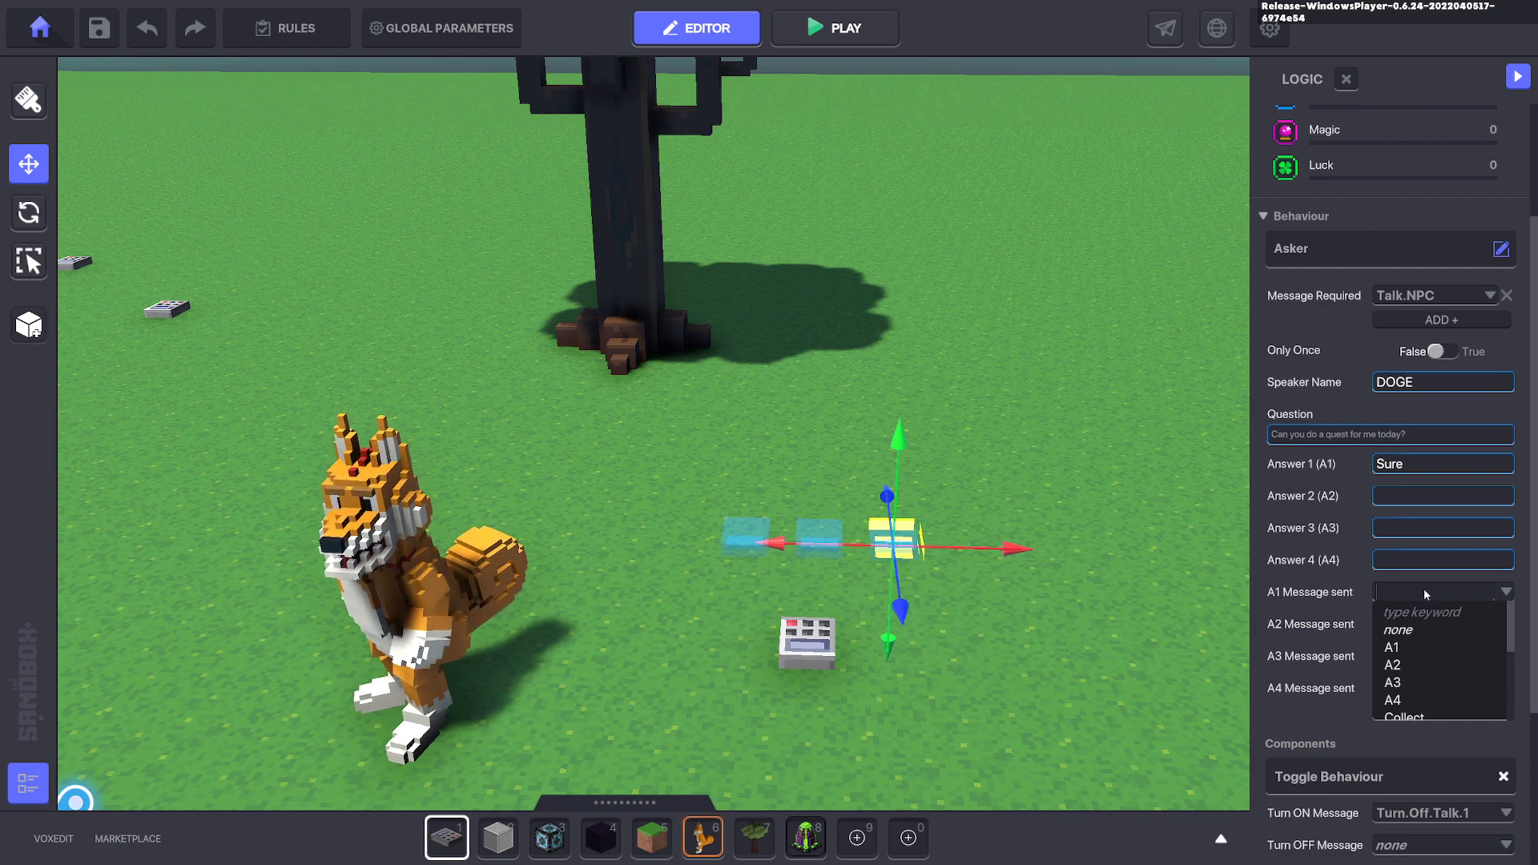
{"action": "type", "text": "Y"}
{"action": "key", "text": "BackSpace"}
{"action": "type", "text": "OK"}
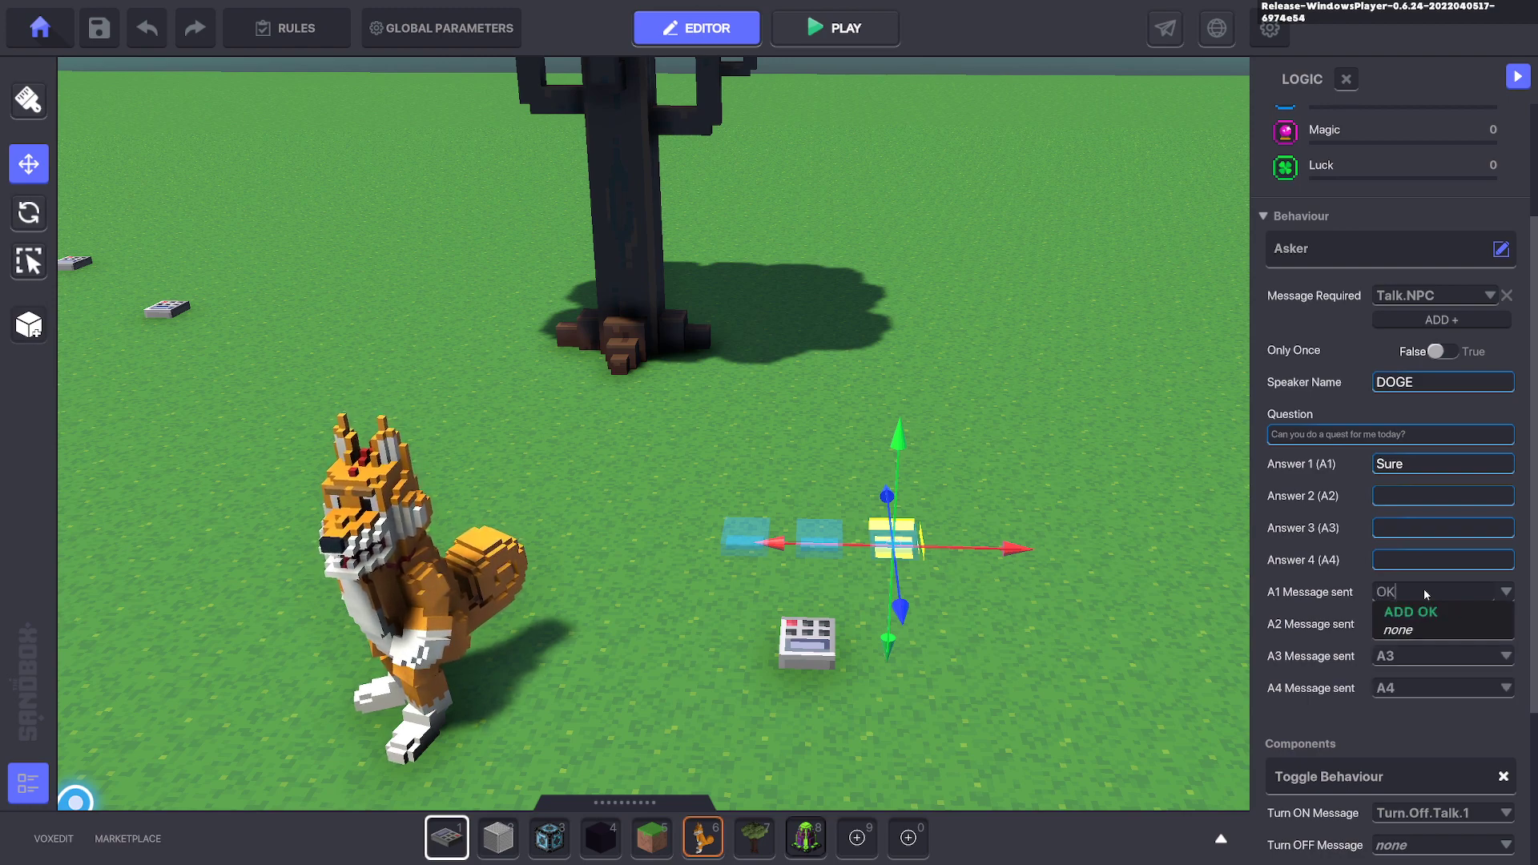
{"action": "left_click", "coordinate": [1407, 616]}
{"action": "left_click", "coordinate": [1408, 620]}
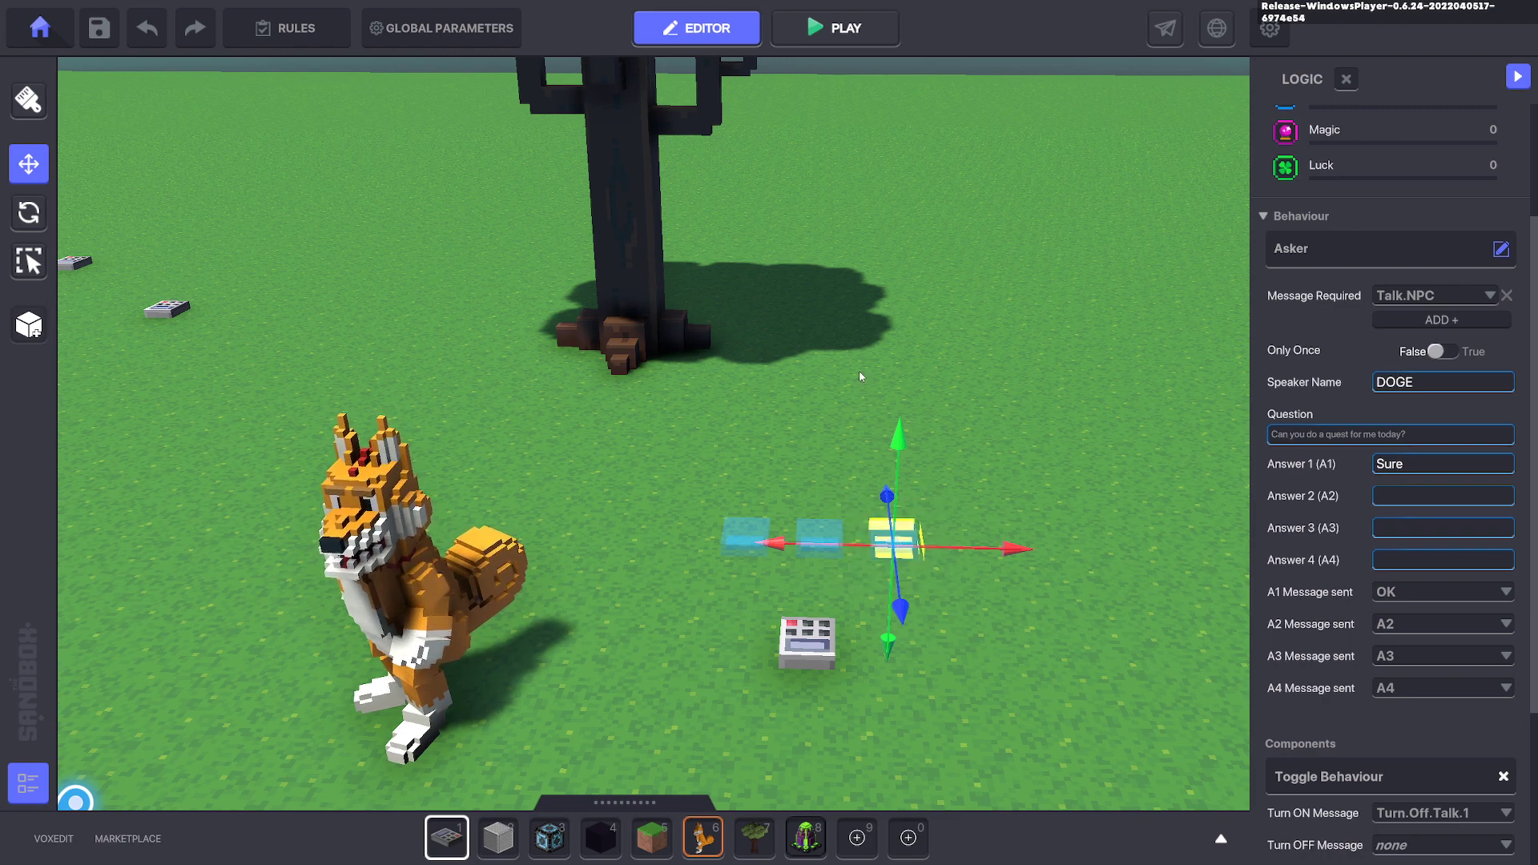
Change the third switch's question to "Have you found my eggs yet? I really need them." and answer 1 to "Still looking".
{"action": "left_click", "coordinate": [1451, 437]}
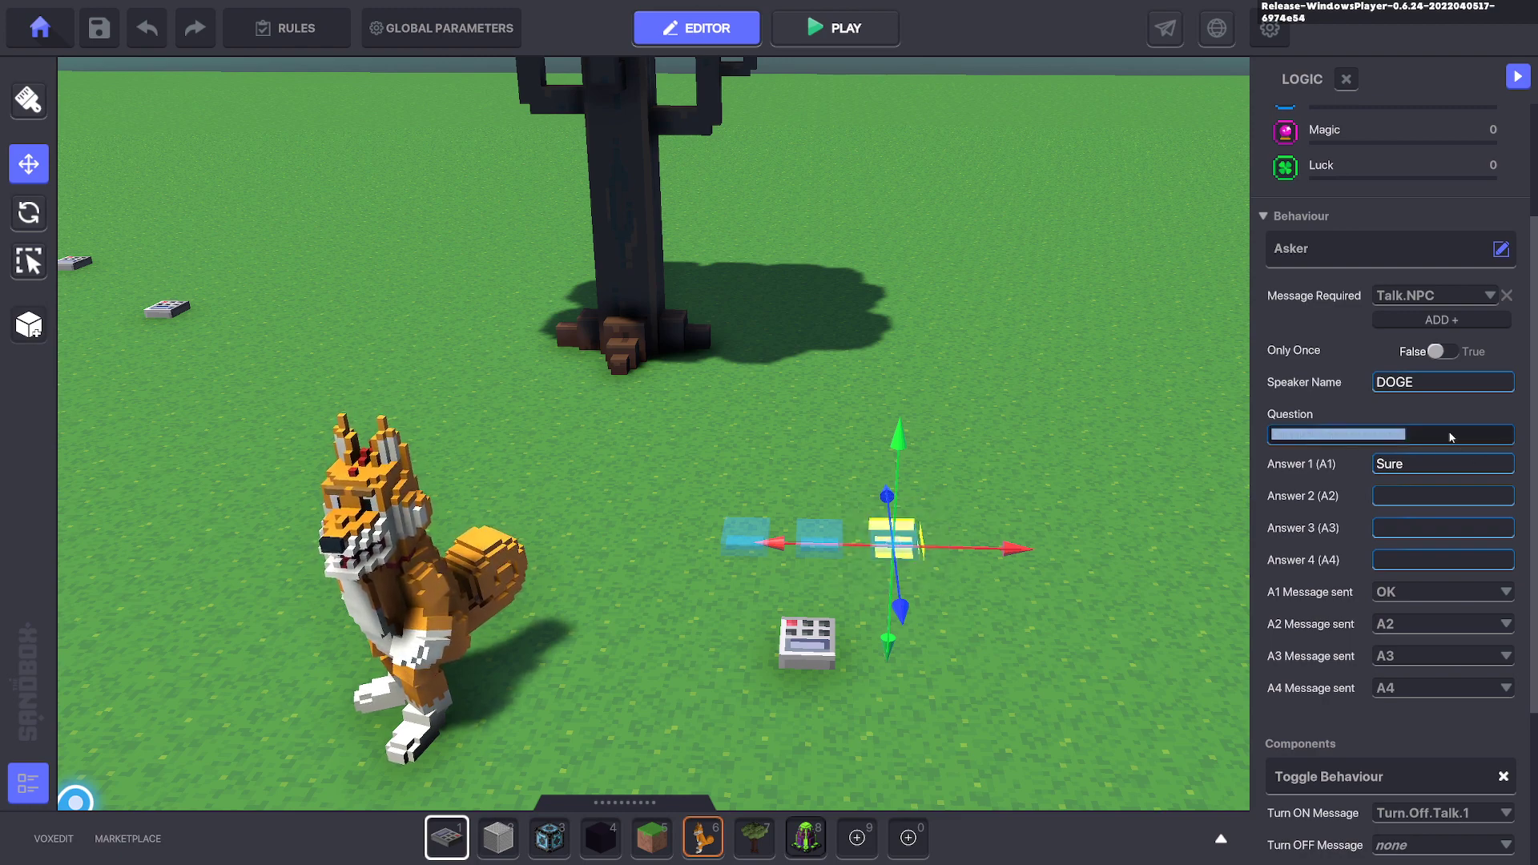
{"action": "type", "text": "H"}
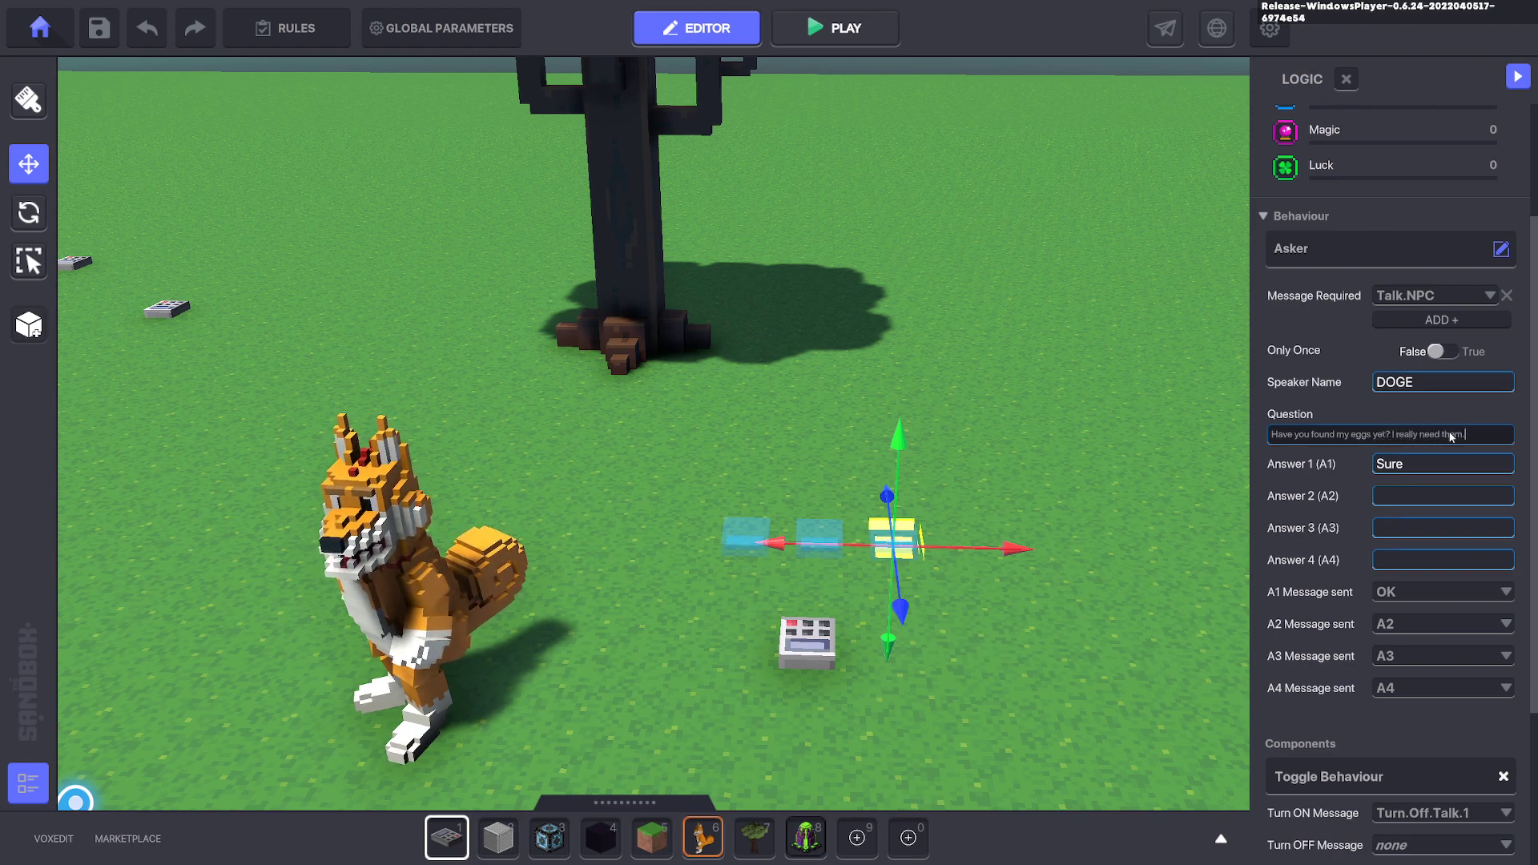
{"action": "left_click", "coordinate": [1408, 463]}
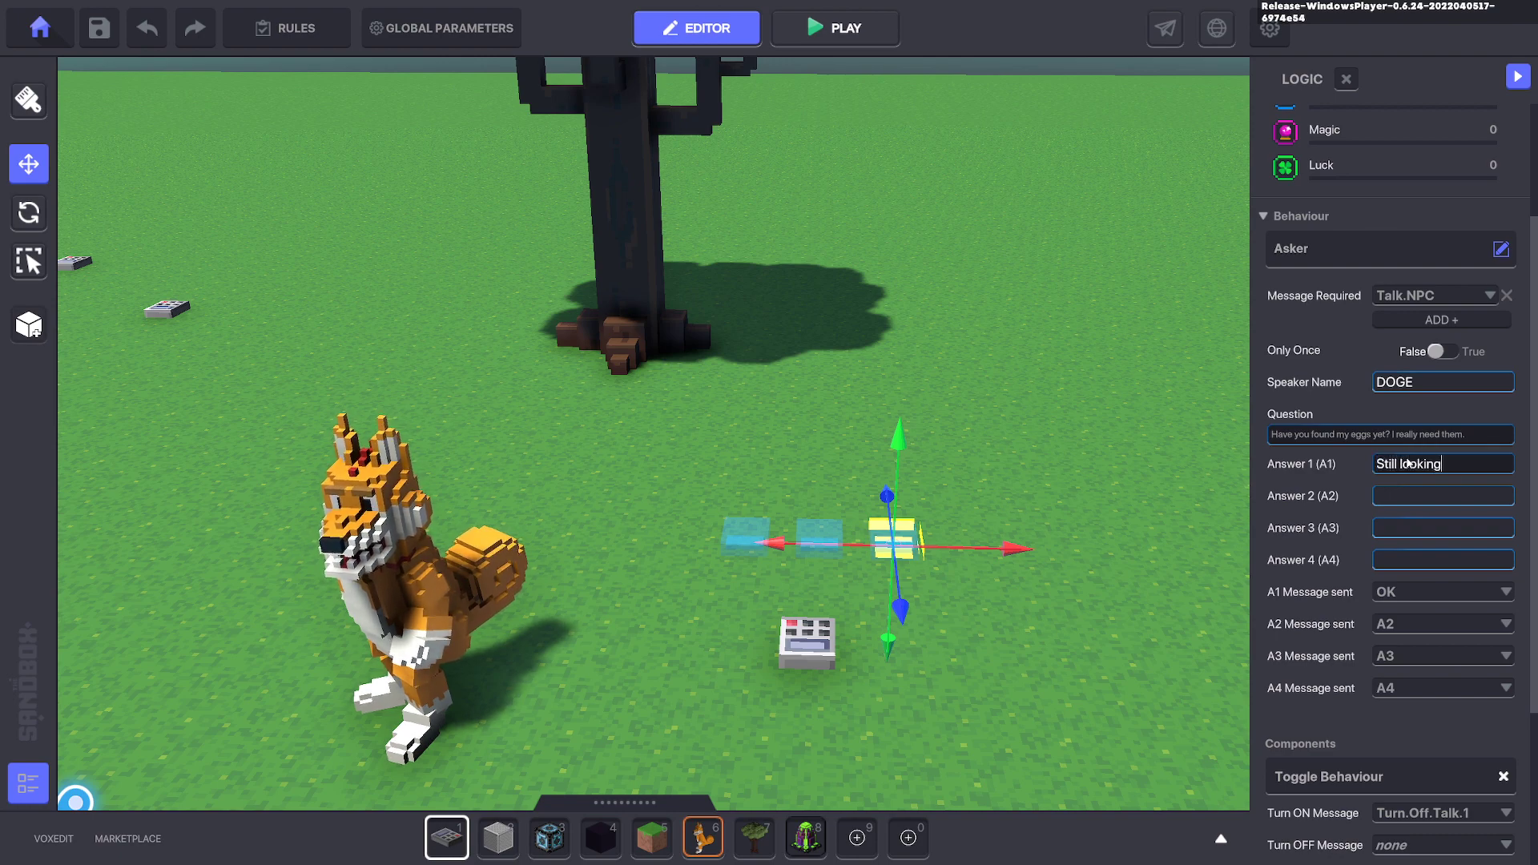
{"action": "key", "text": "Return"}
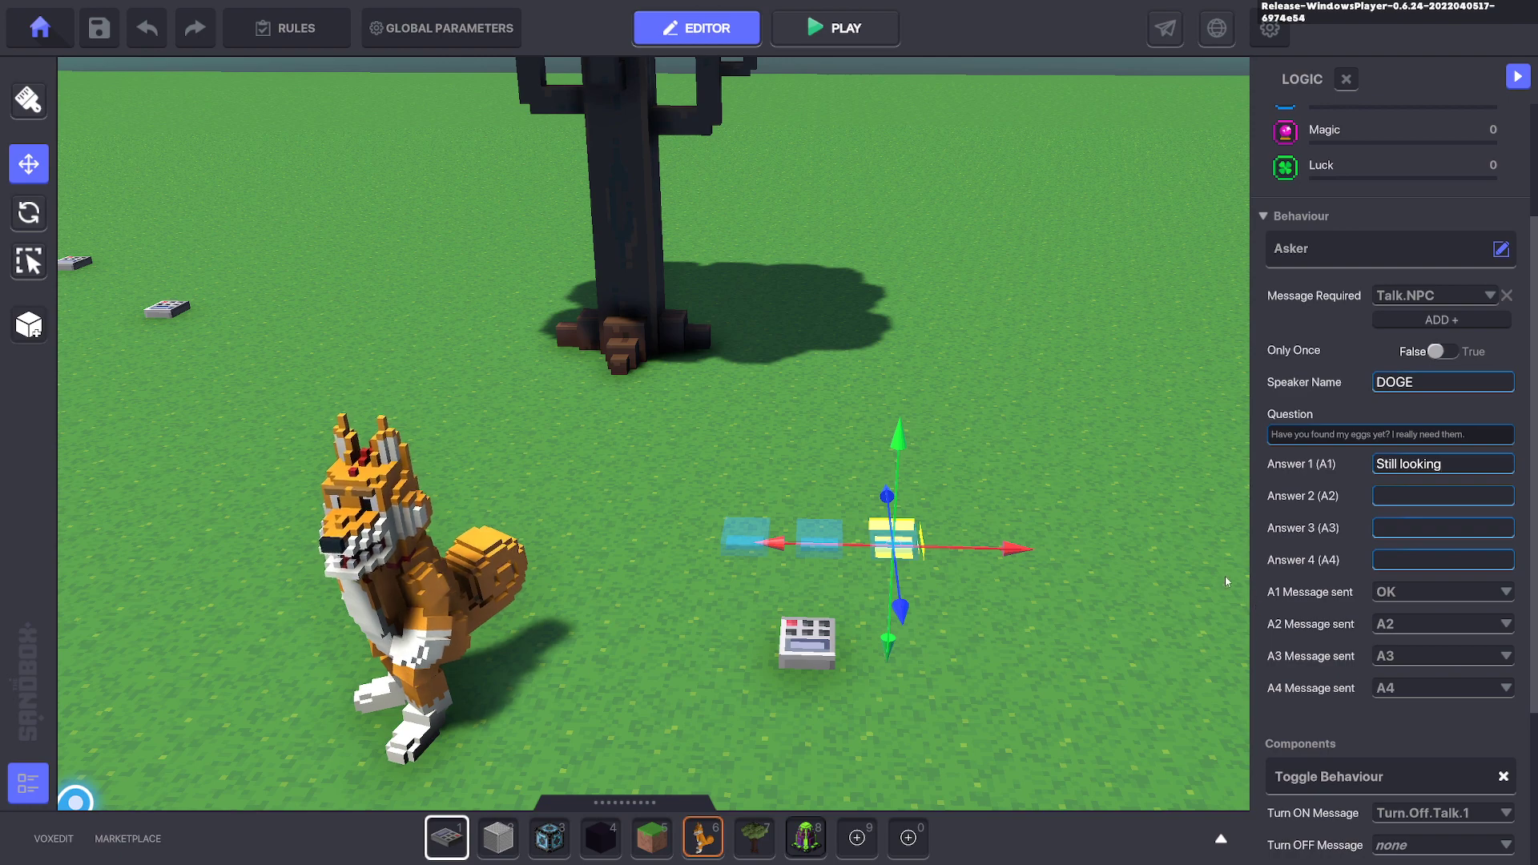
Duplicate the third dialogue switch and line the copy up as the fourth one in the row.
{"action": "scroll", "coordinate": [1149, 523], "scroll_direction": "down", "scroll_amount": 3}
{"action": "right_click_drag", "start_coordinate": [1149, 524], "coordinate": [1121, 545]}
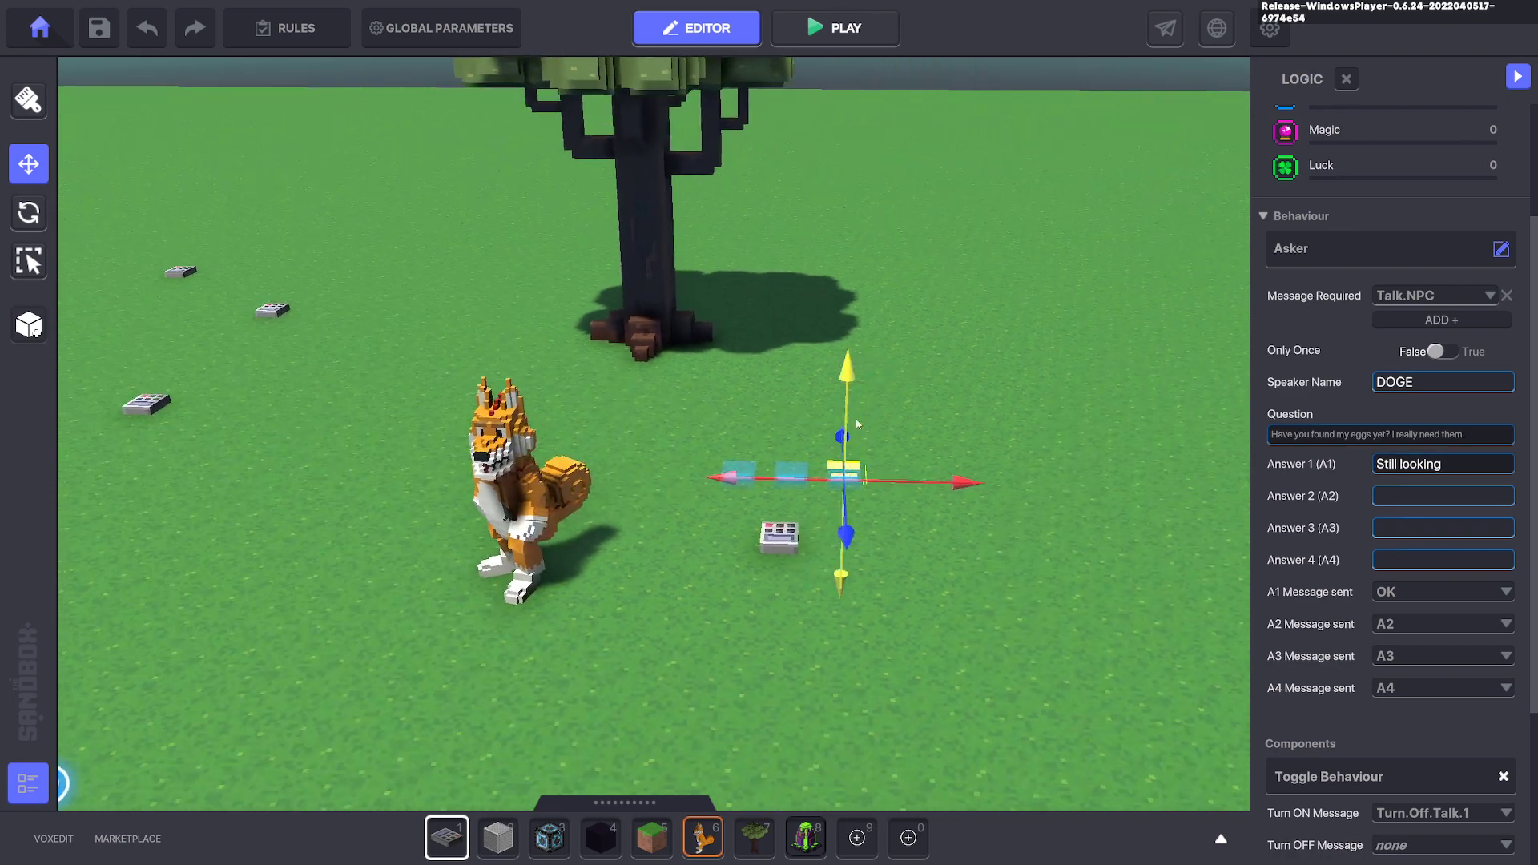
{"action": "scroll", "coordinate": [1305, 601], "scroll_direction": "down", "scroll_amount": 3}
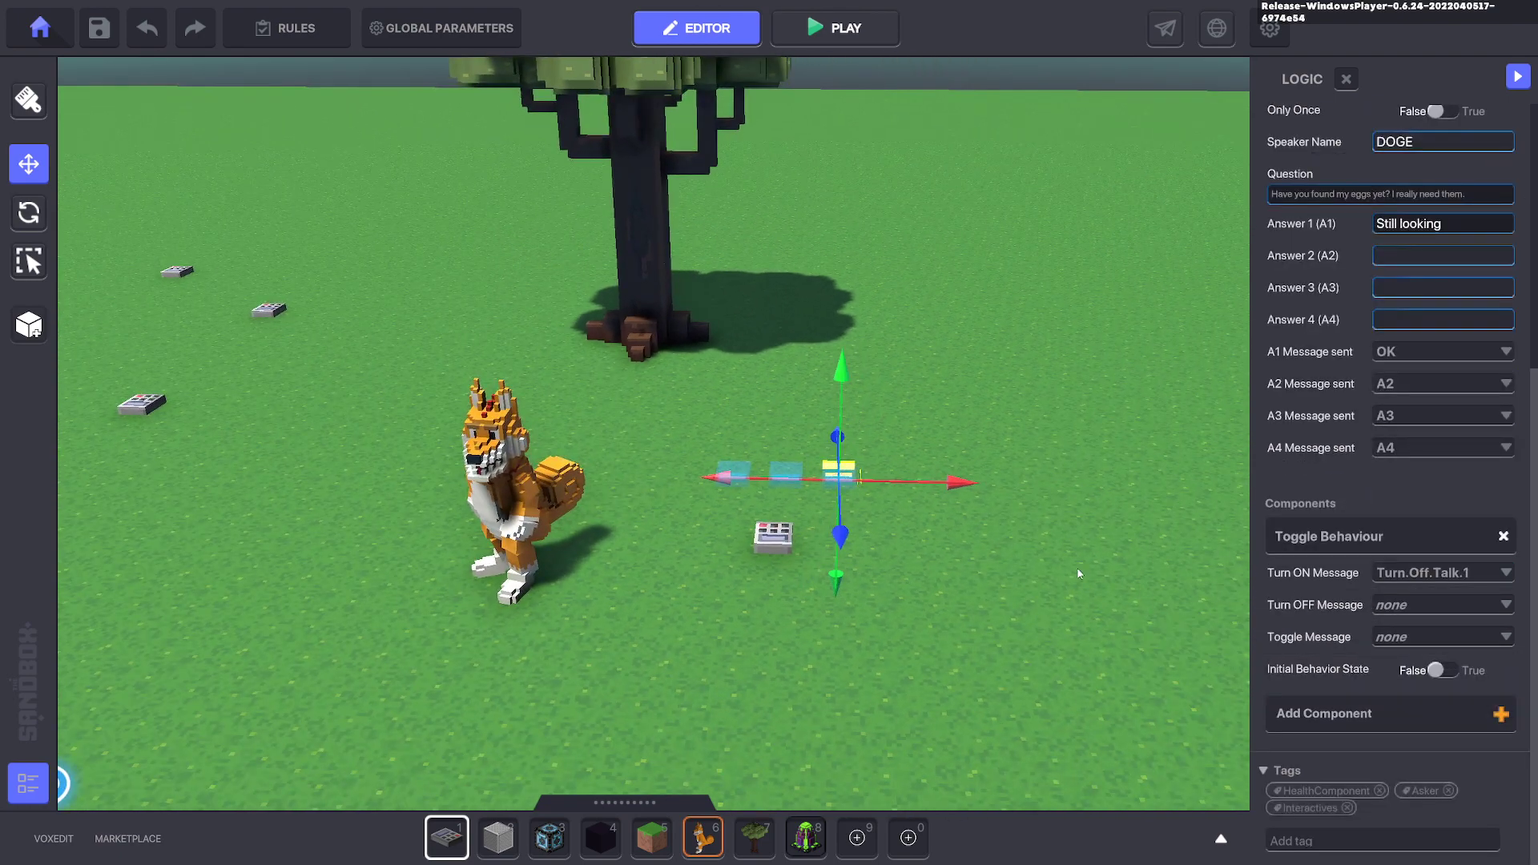
{"action": "key", "text": "e"}
{"action": "scroll", "coordinate": [1064, 569], "scroll_direction": "down", "scroll_amount": 2}
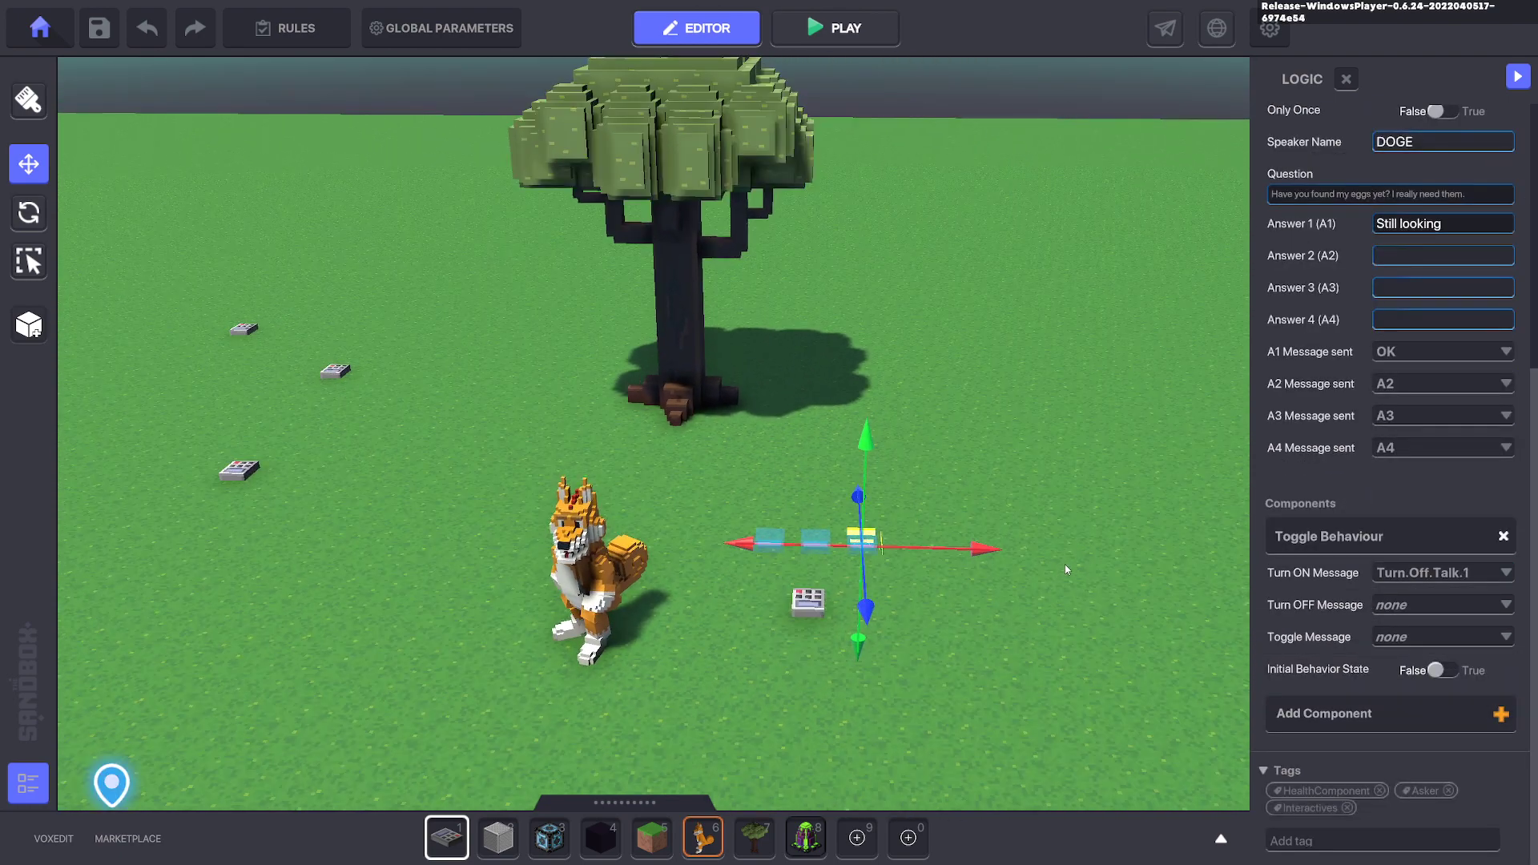
{"action": "key", "text": "ctrl+d"}
{"action": "left_click_drag", "start_coordinate": [938, 598], "coordinate": [992, 599]}
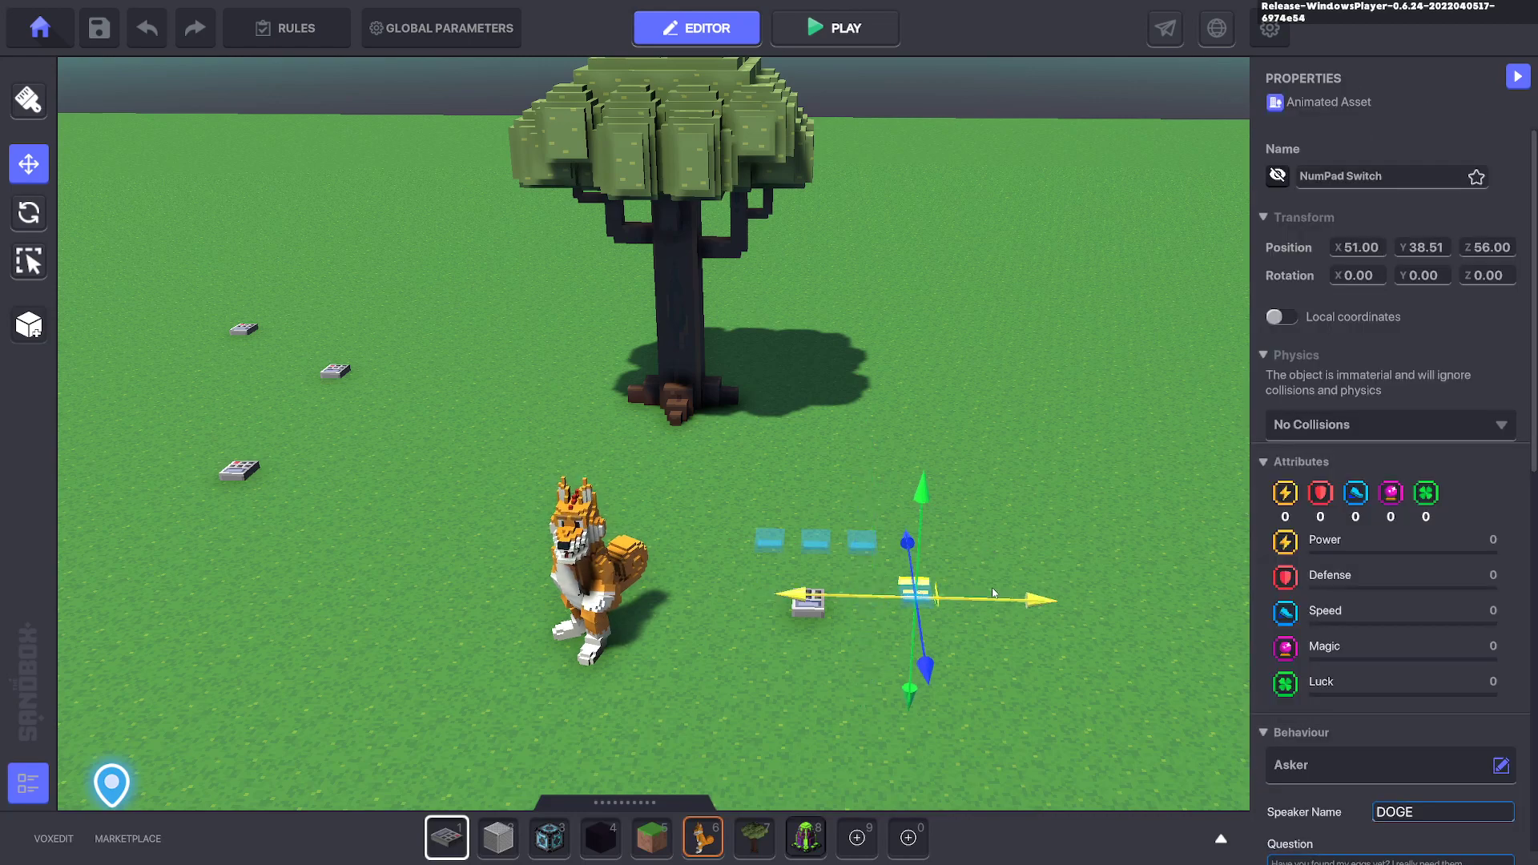
{"action": "left_click_drag", "start_coordinate": [925, 659], "coordinate": [921, 610]}
Set the fourth switch's turn-on message to Quest.1.Done, checking the quest's completion message in the rules for reference.
{"action": "scroll", "coordinate": [1387, 585], "scroll_direction": "down", "scroll_amount": 7}
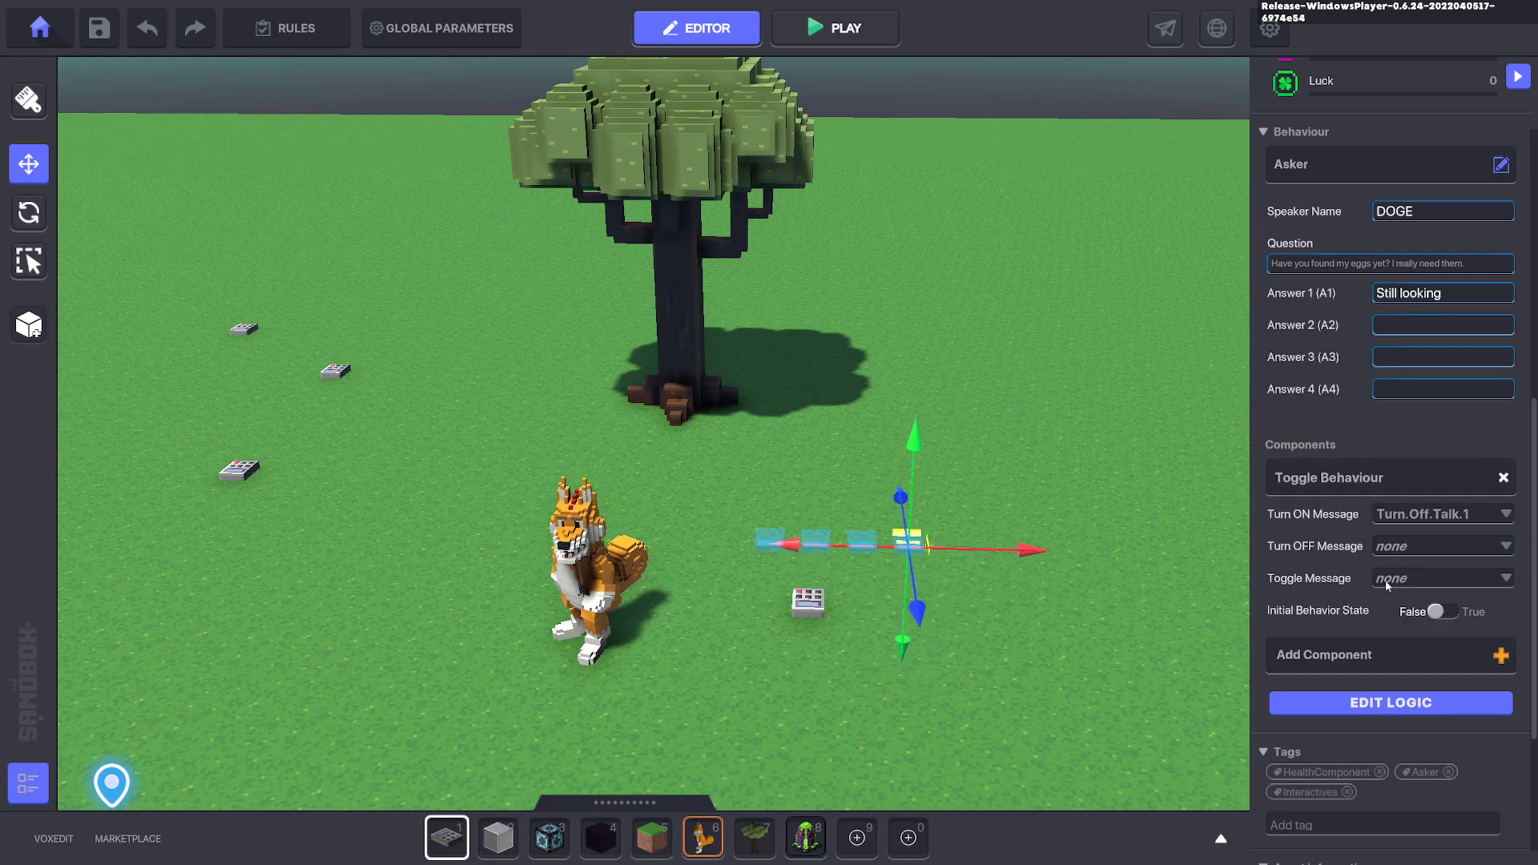
{"action": "left_click", "coordinate": [1363, 705]}
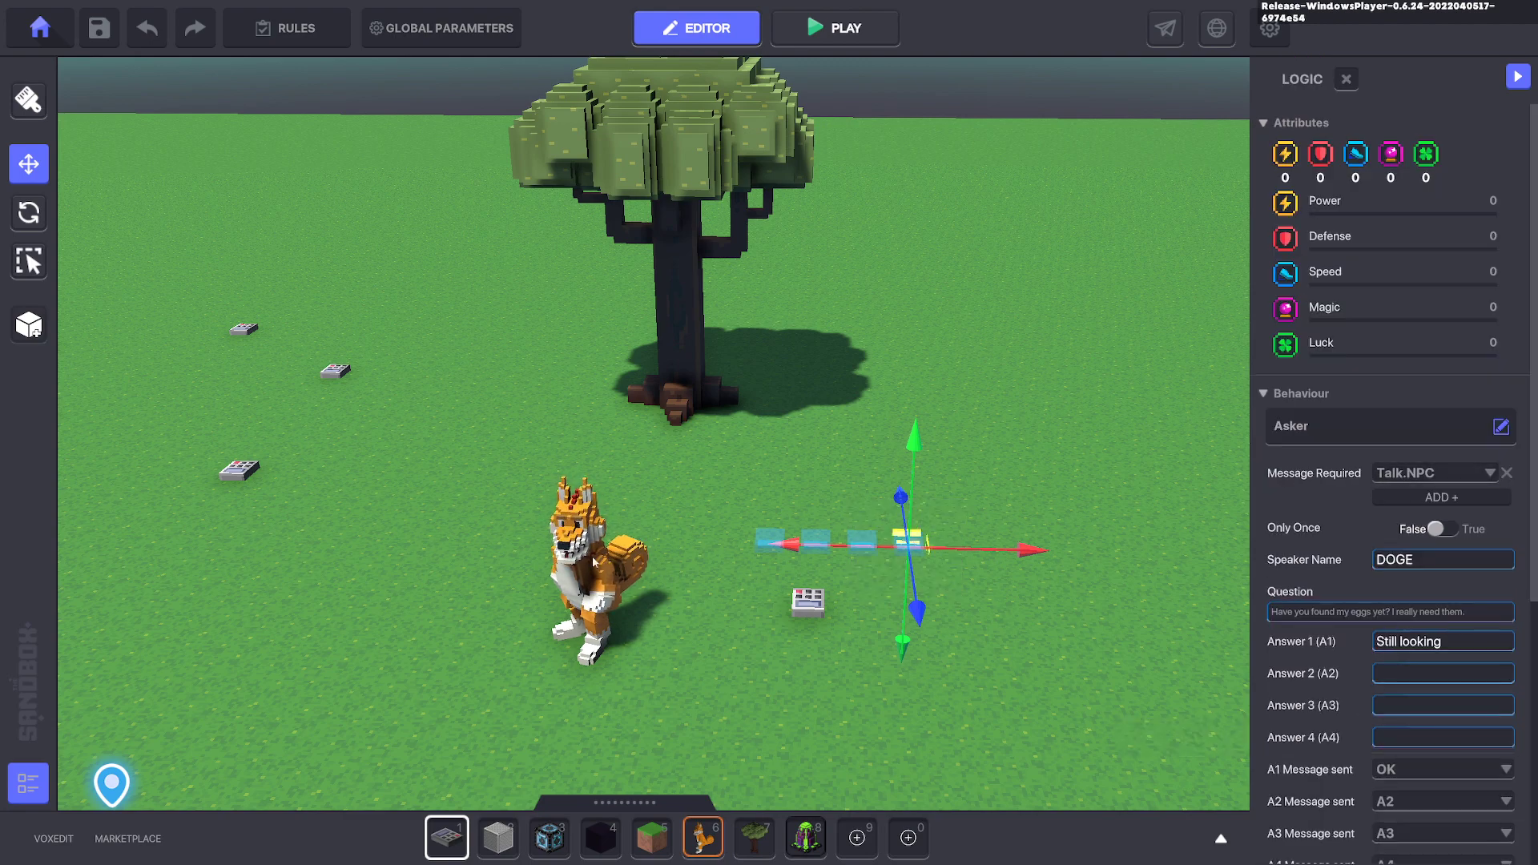
{"action": "scroll", "coordinate": [1454, 584], "scroll_direction": "down", "scroll_amount": 3}
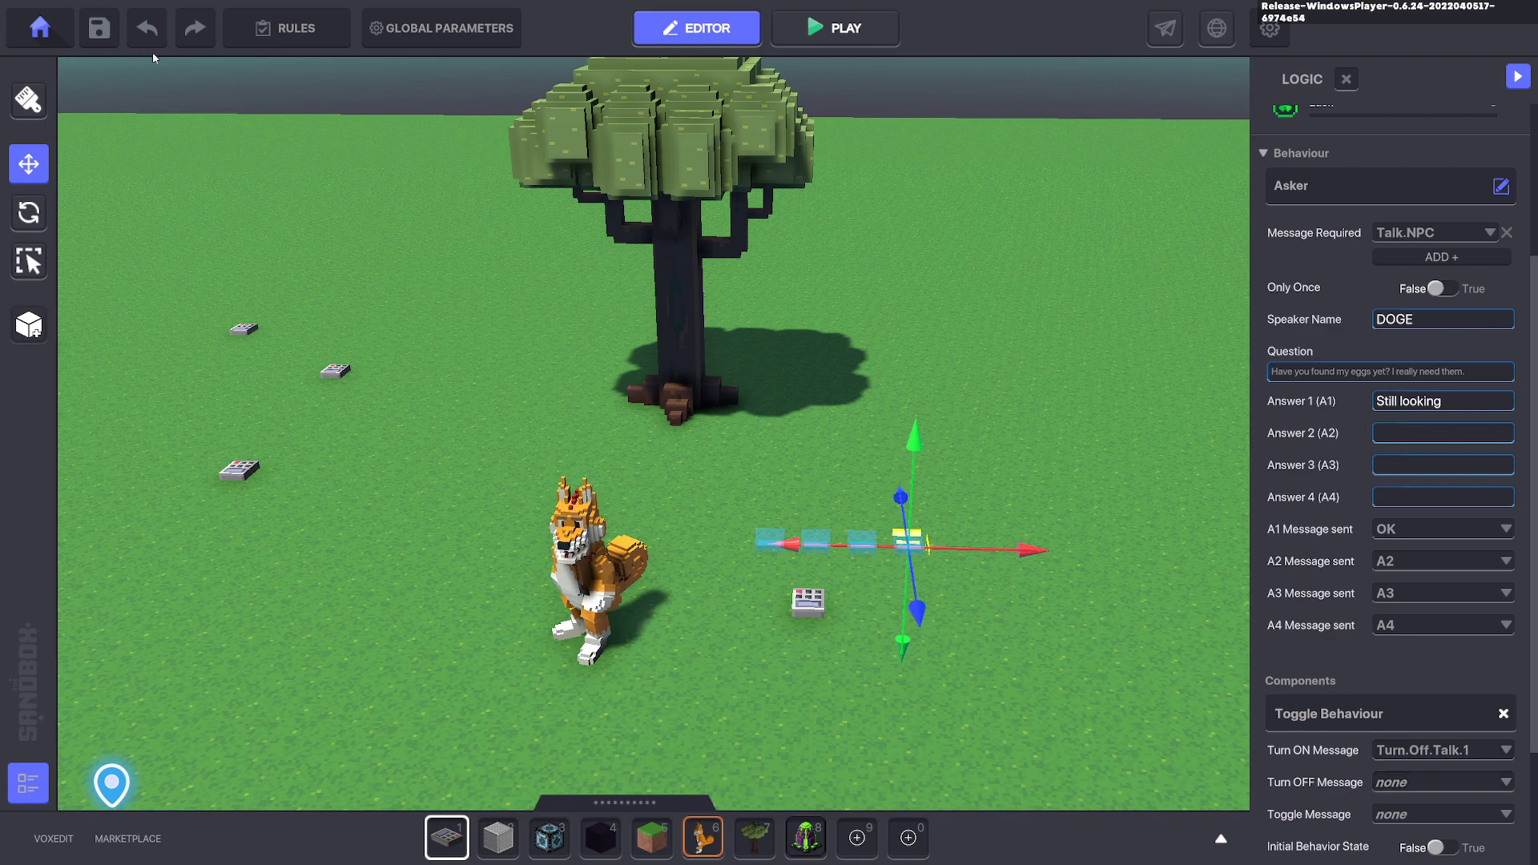
{"action": "left_click", "coordinate": [282, 28]}
{"action": "left_click", "coordinate": [544, 250]}
{"action": "scroll", "coordinate": [674, 488], "scroll_direction": "down", "scroll_amount": 8}
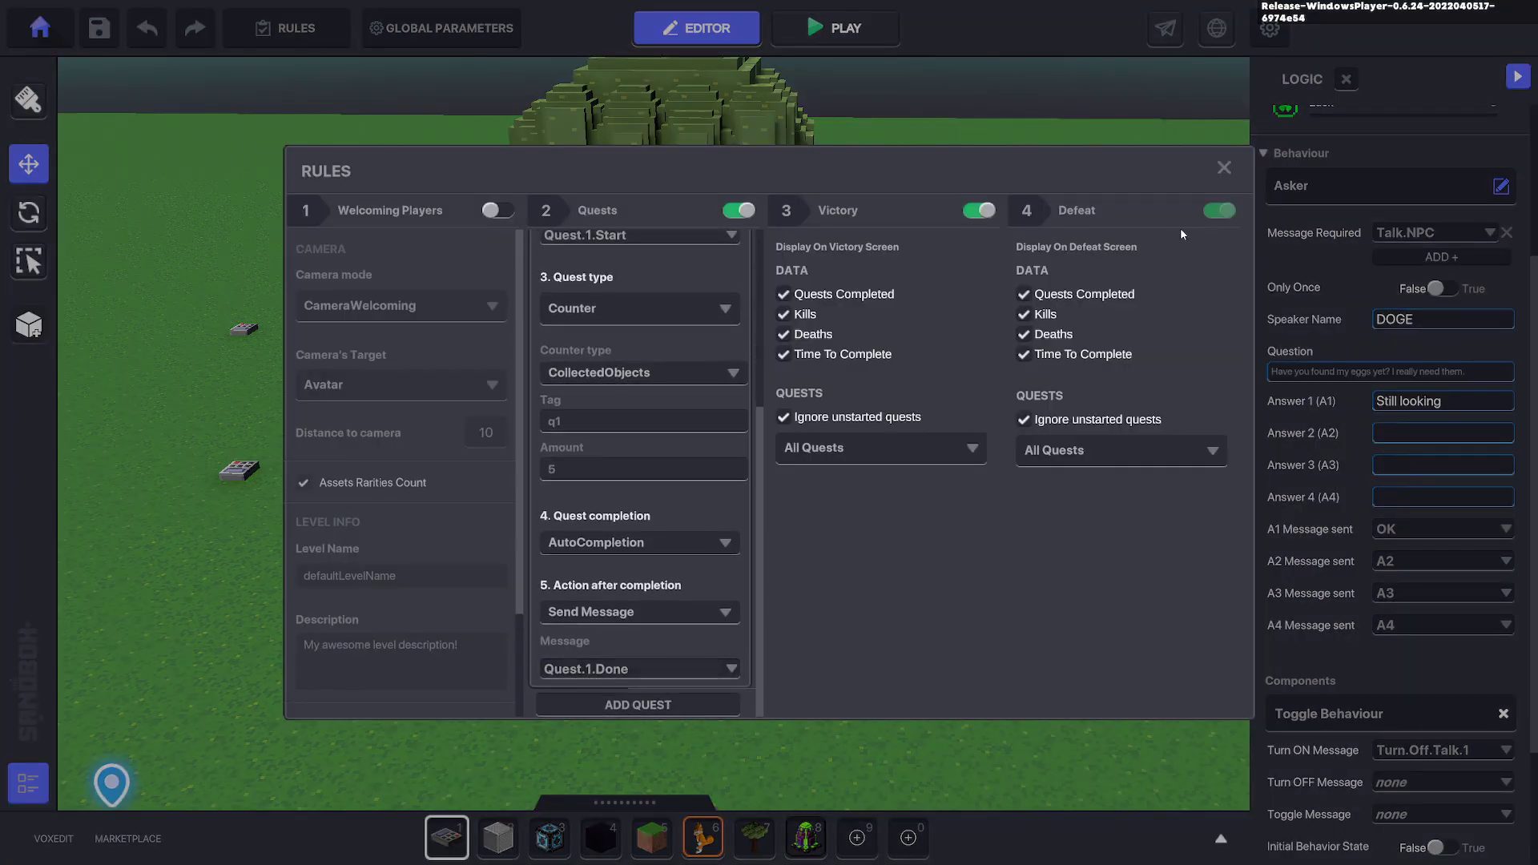
{"action": "left_click", "coordinate": [1223, 168]}
{"action": "left_click", "coordinate": [1400, 750]}
{"action": "type", "text": "Quest"}
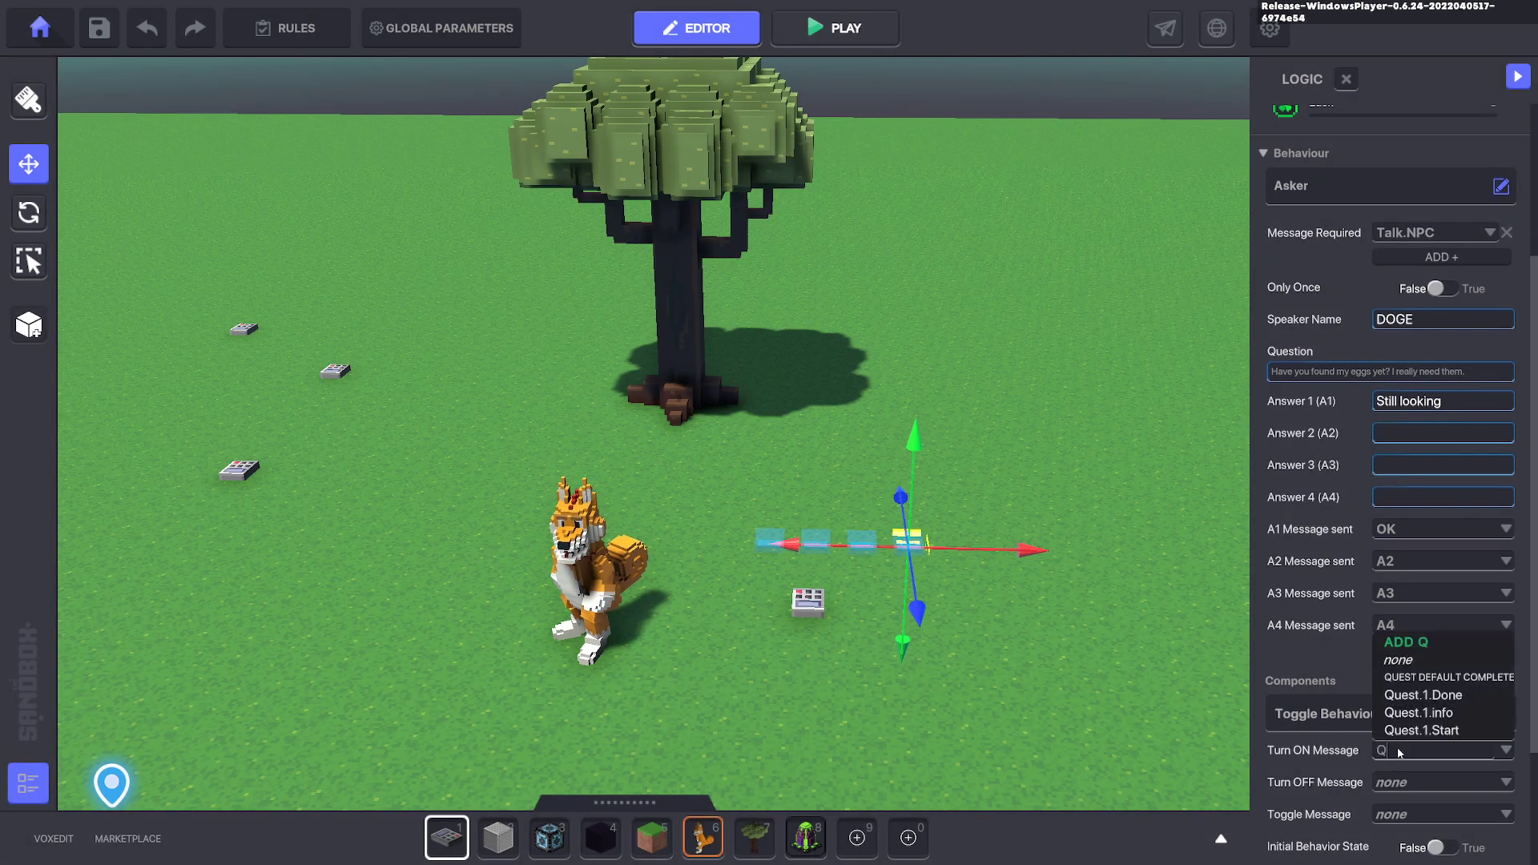
{"action": "left_click", "coordinate": [1426, 695]}
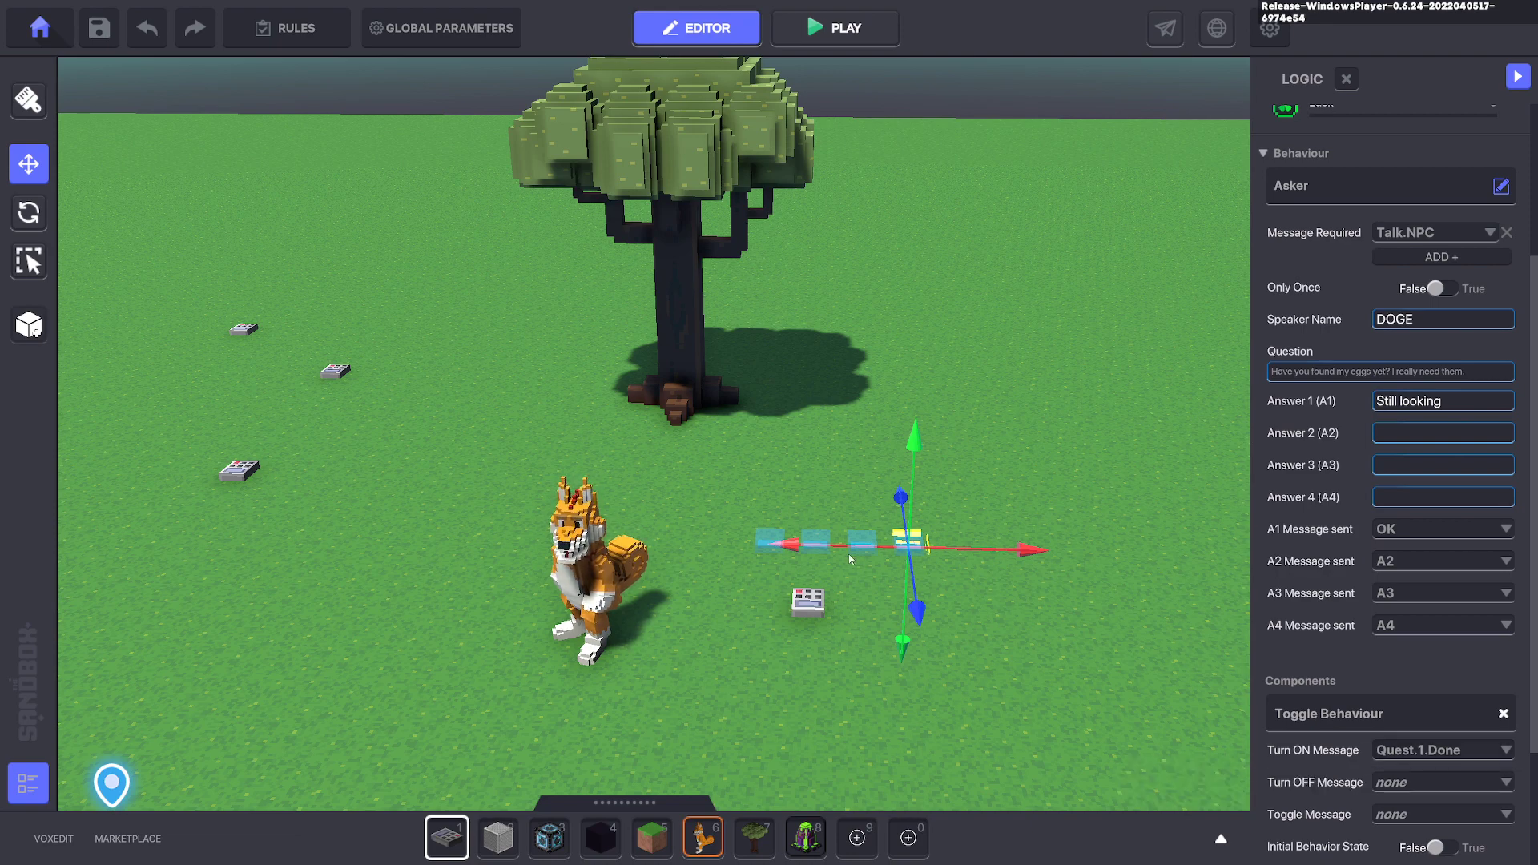
Set the third dialogue switch's turn-off message to Quest.1.Done.
{"action": "scroll", "coordinate": [857, 553], "scroll_direction": "up", "scroll_amount": 3}
{"action": "scroll", "coordinate": [864, 553], "scroll_direction": "up", "scroll_amount": 2}
{"action": "left_click", "coordinate": [911, 568]}
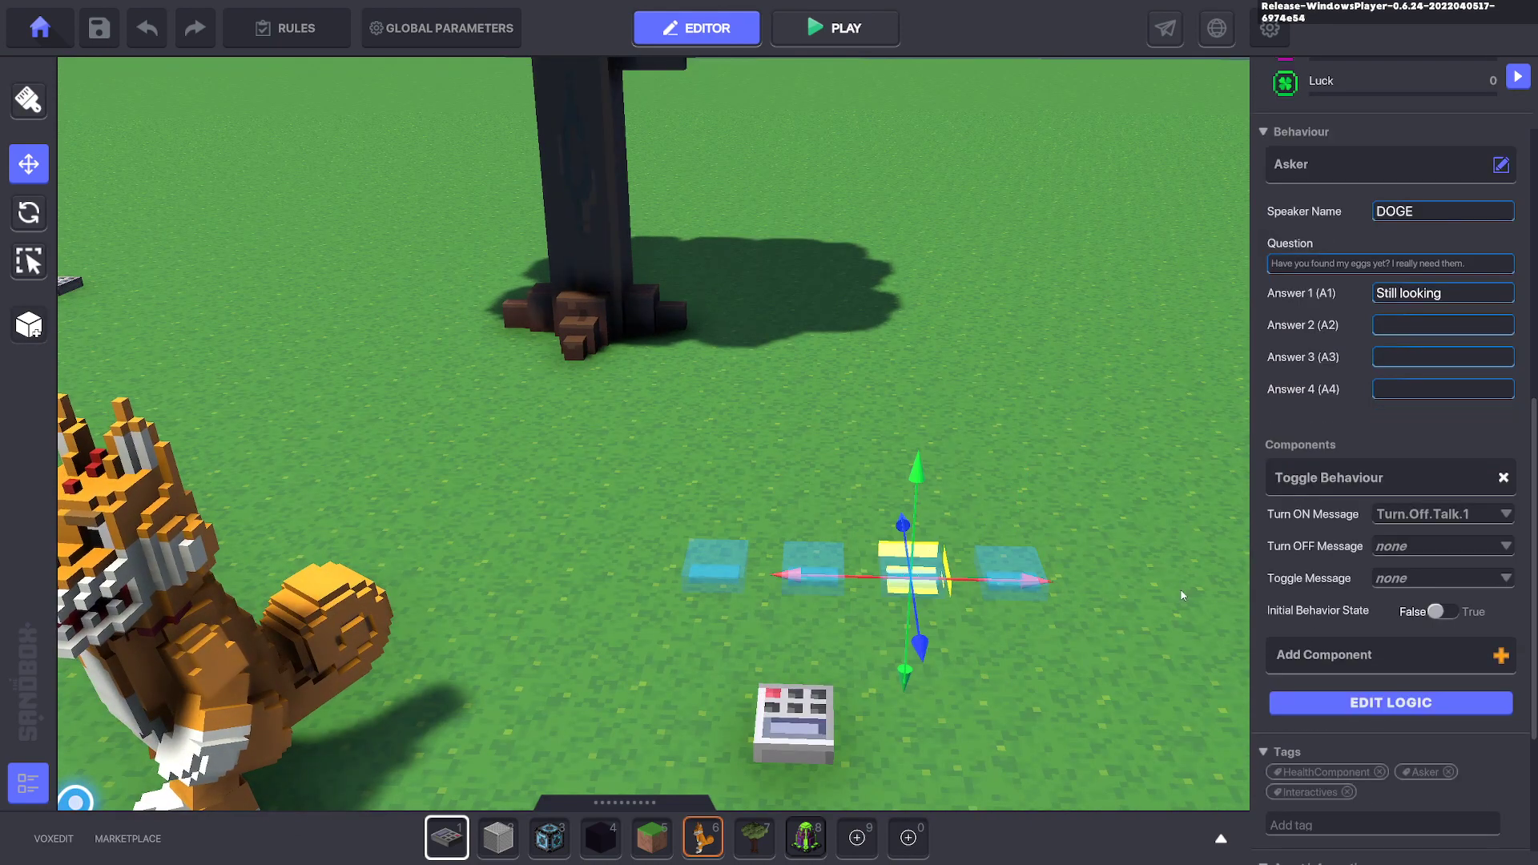
{"action": "left_click", "coordinate": [1407, 547]}
{"action": "type", "text": "Quest.1"}
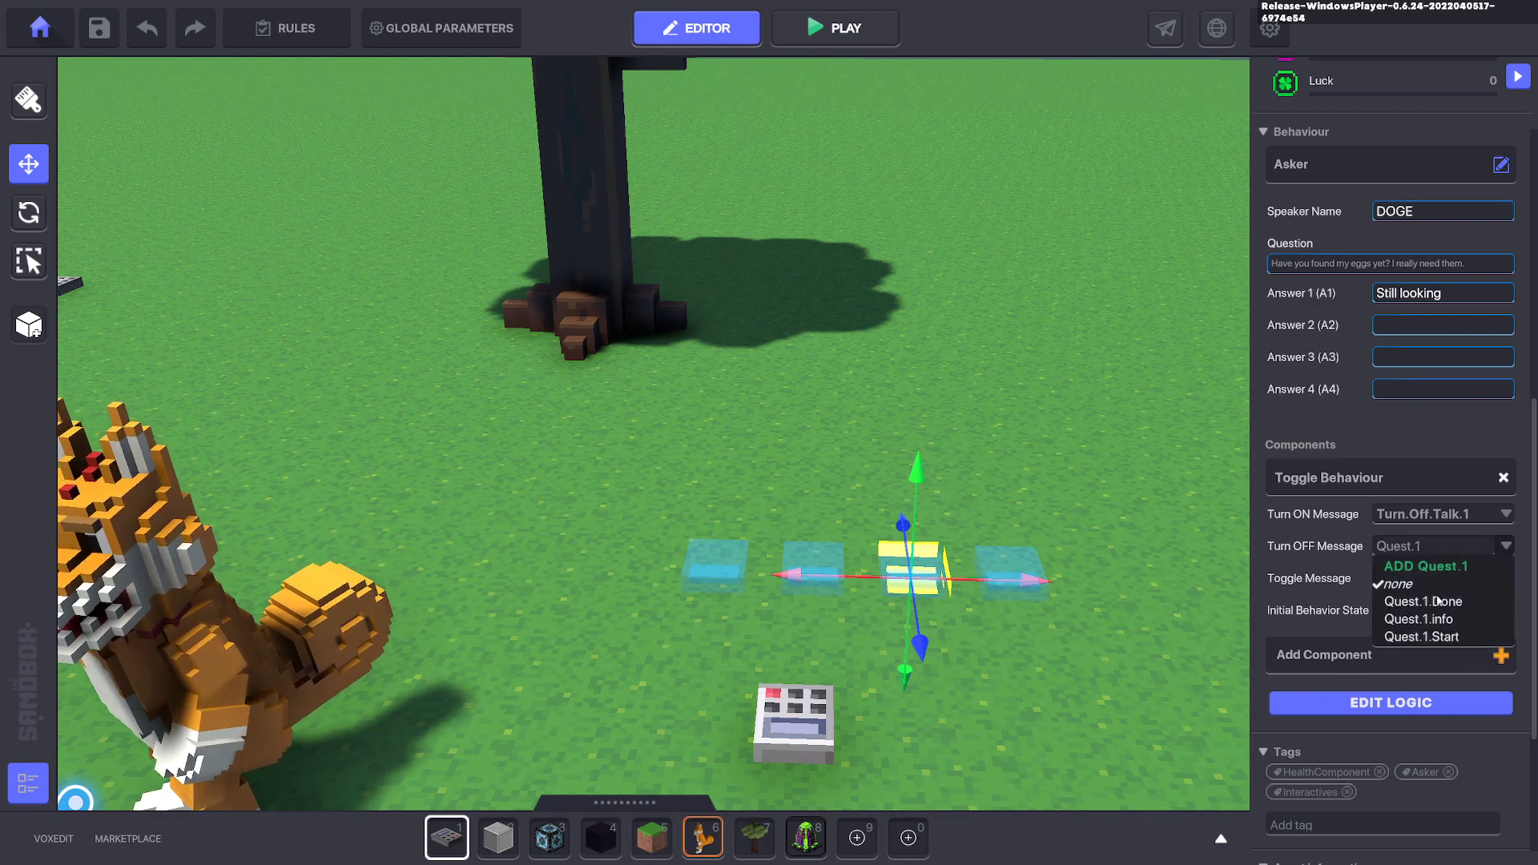
{"action": "left_click", "coordinate": [1437, 601]}
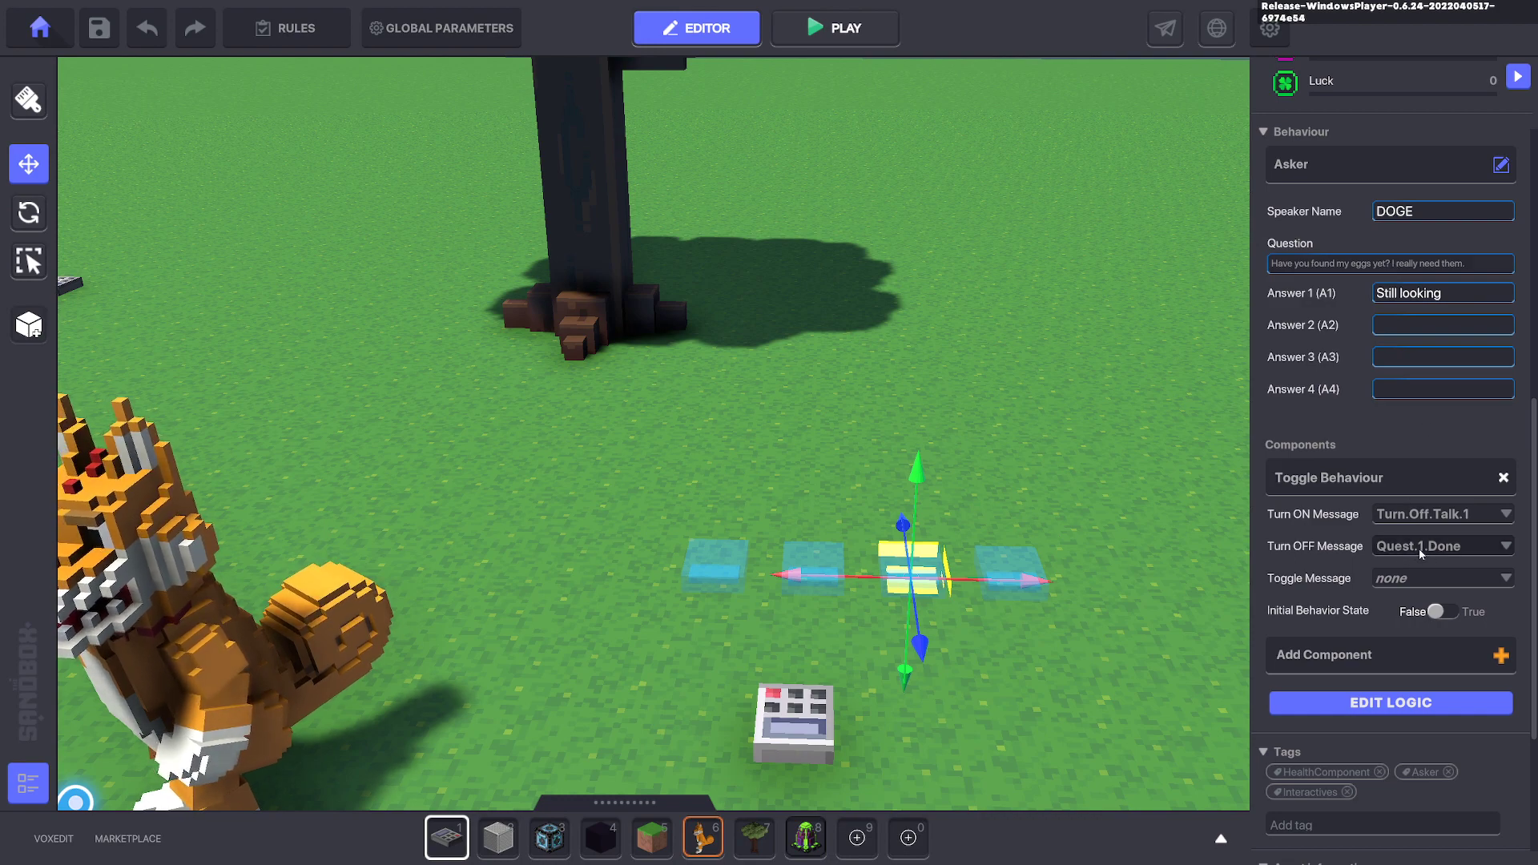
Change the fourth switch's question to "Thank you for finding my eggs! I am really happy now!" and answer 1 to "Awesome!", reviewing its logic.
{"action": "left_click", "coordinate": [1014, 559]}
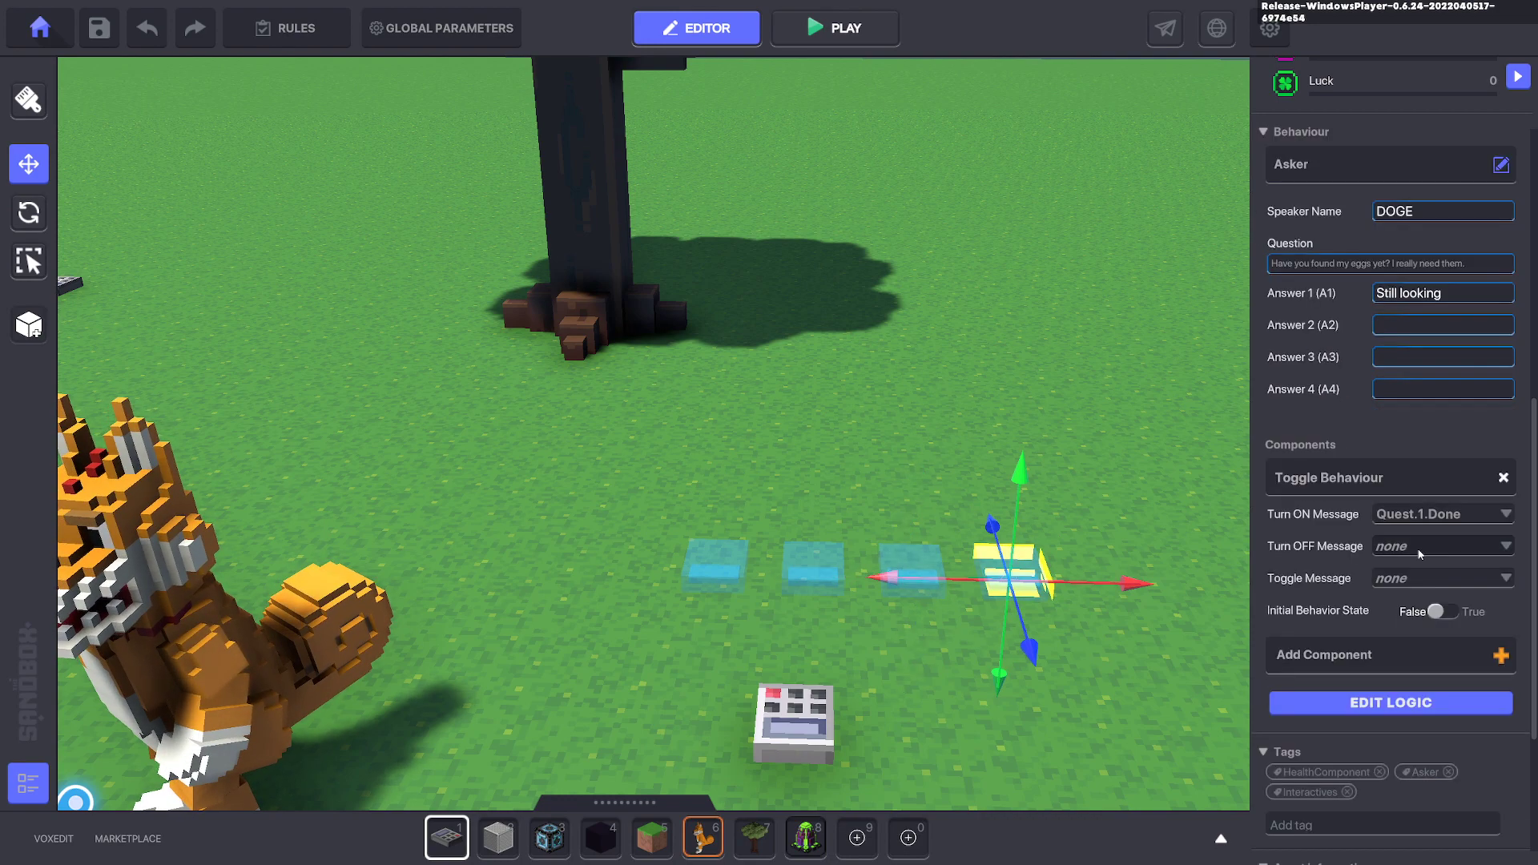
{"action": "left_click", "coordinate": [1395, 265]}
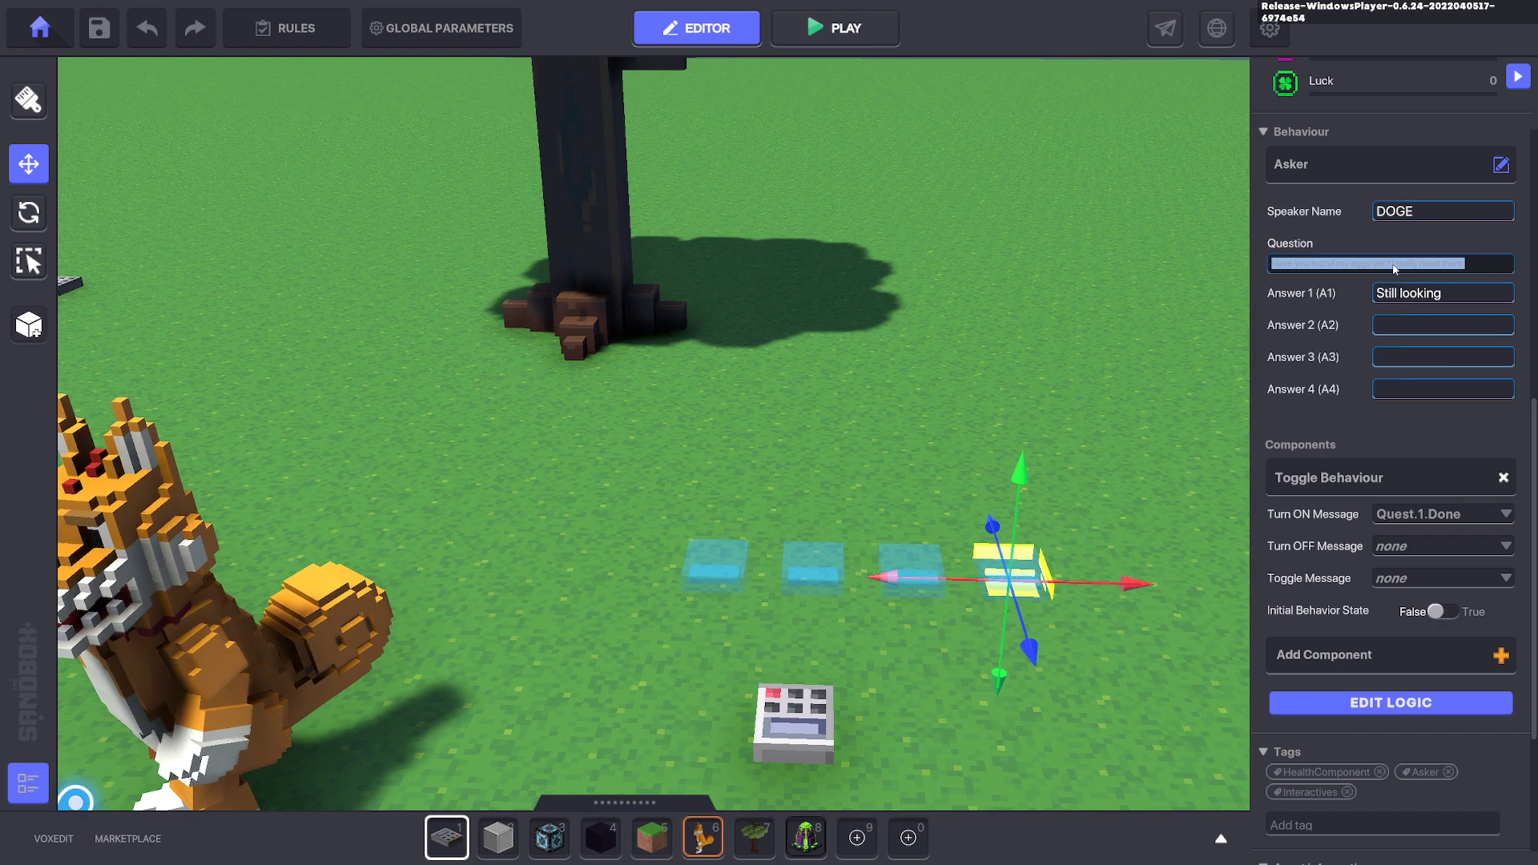
{"action": "type", "text": "Thank you for finding my eggs! I"}
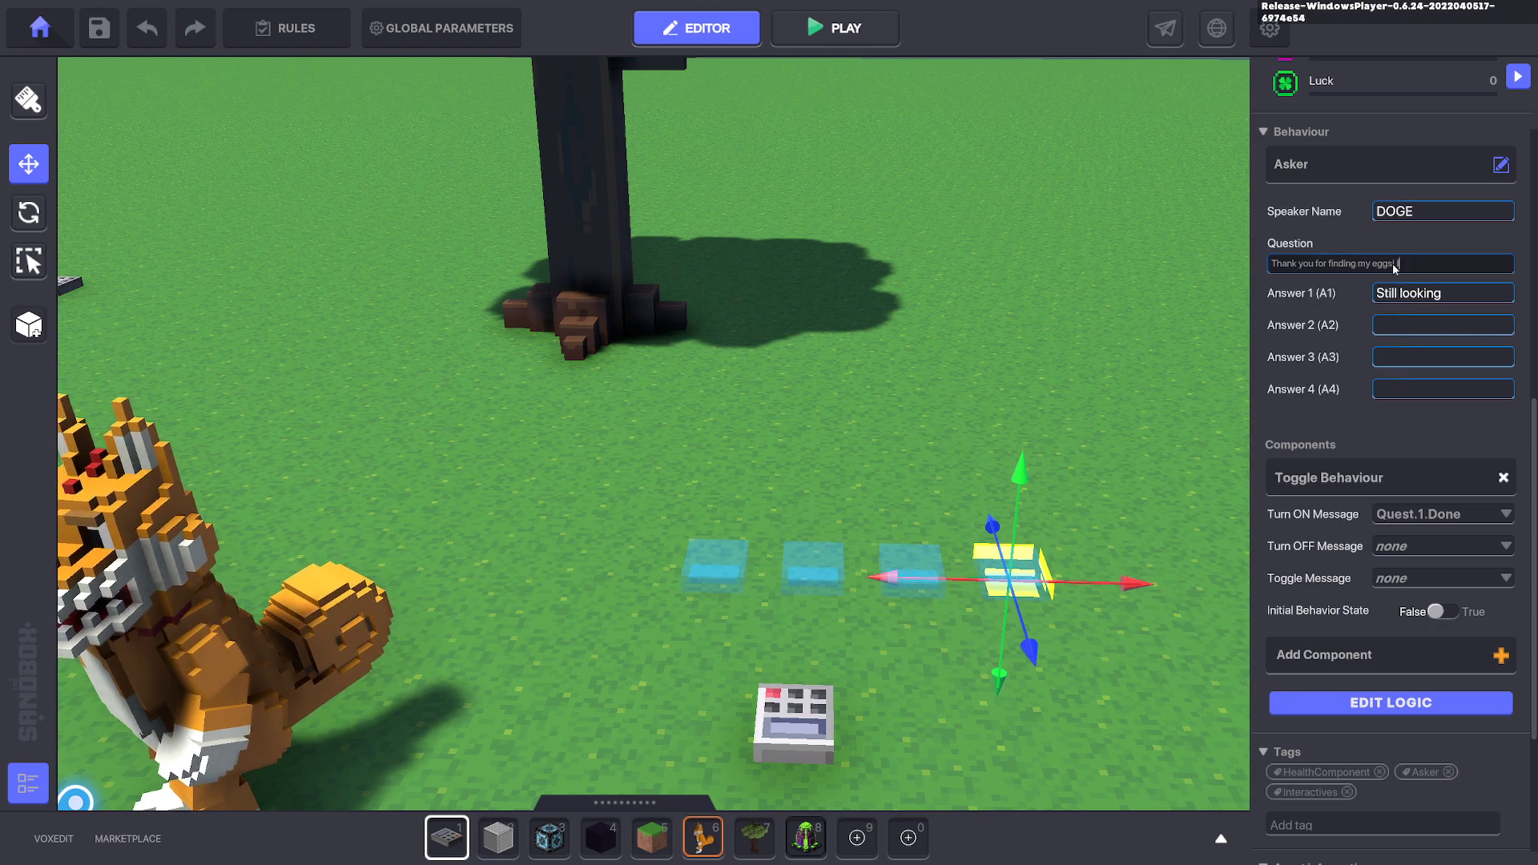
{"action": "type", "text": "am really happy now!"}
{"action": "left_click", "coordinate": [1453, 289]}
{"action": "type", "text": "A"}
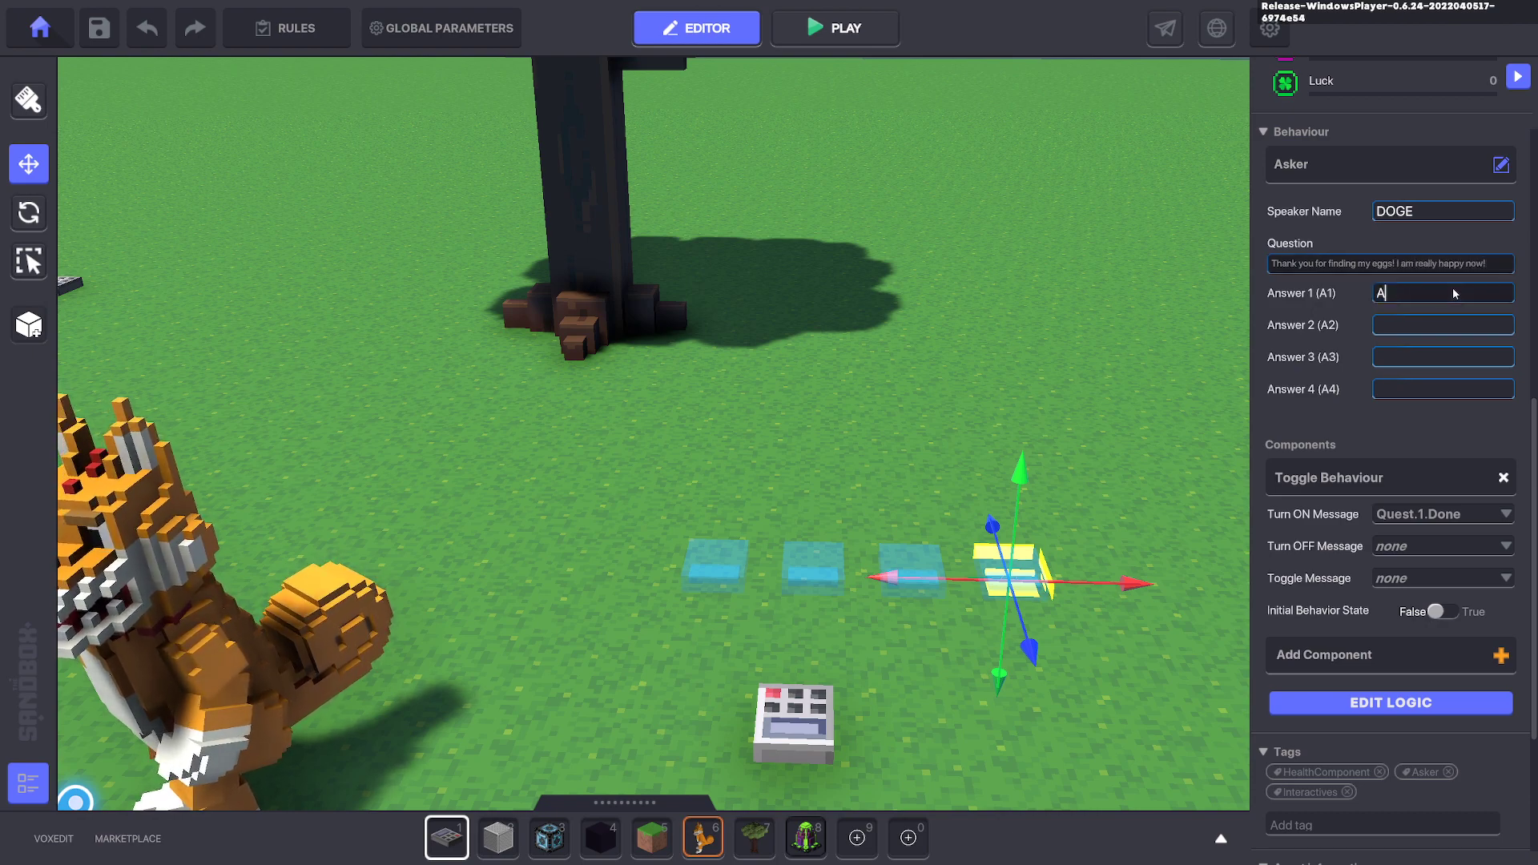
{"action": "type", "text": "wesome!"}
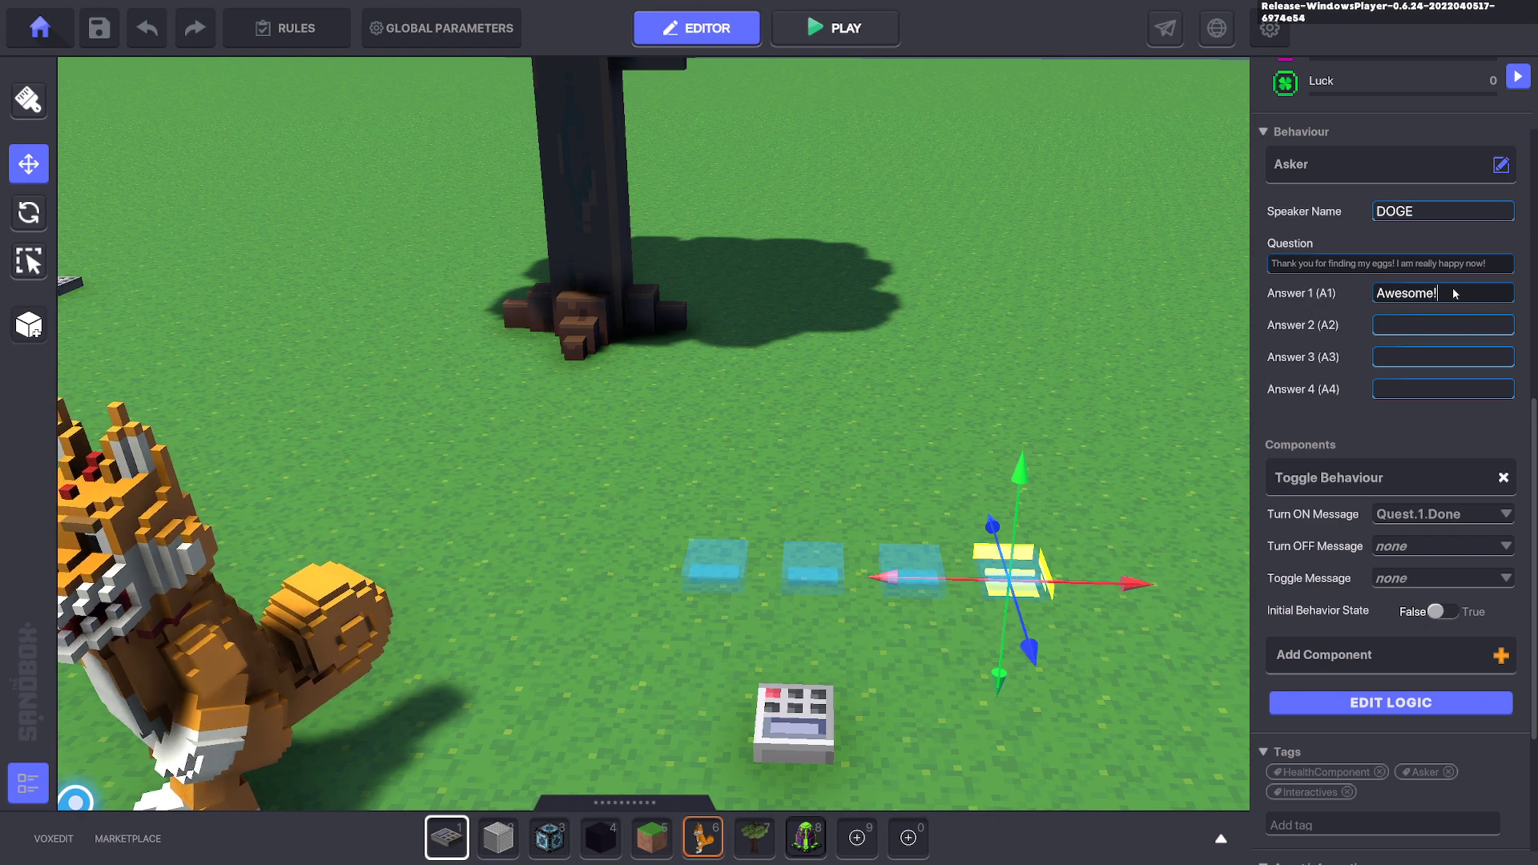
{"action": "left_click", "coordinate": [1430, 698]}
{"action": "scroll", "coordinate": [1426, 688], "scroll_direction": "down", "scroll_amount": 5}
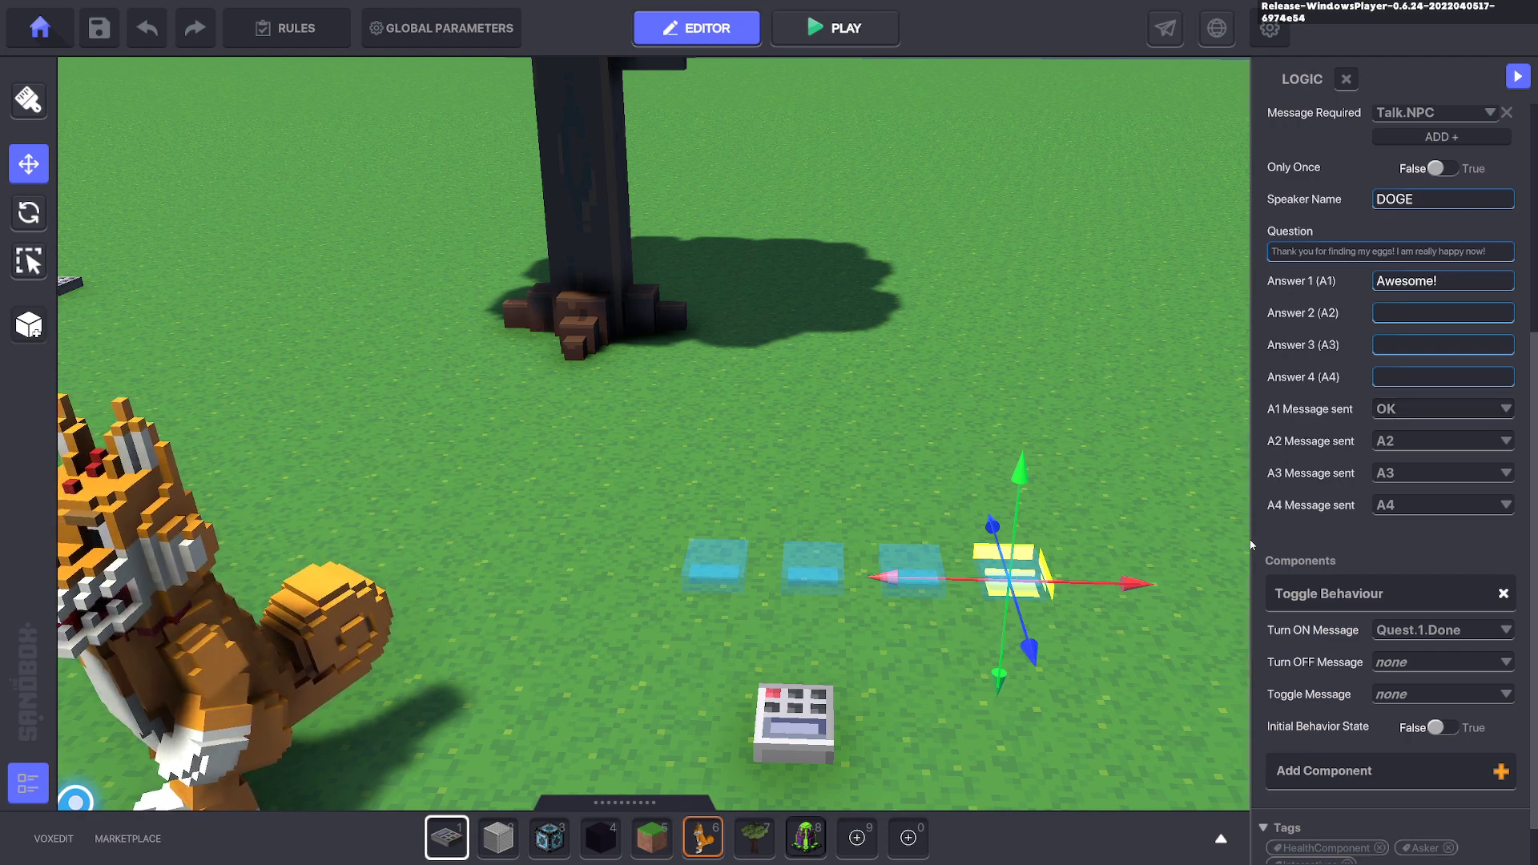
Set the physics of the separate NumPad Switch in front of the dialogue row to No Collisions.
{"action": "left_click", "coordinate": [1044, 364]}
{"action": "scroll", "coordinate": [936, 439], "scroll_direction": "down", "scroll_amount": 5}
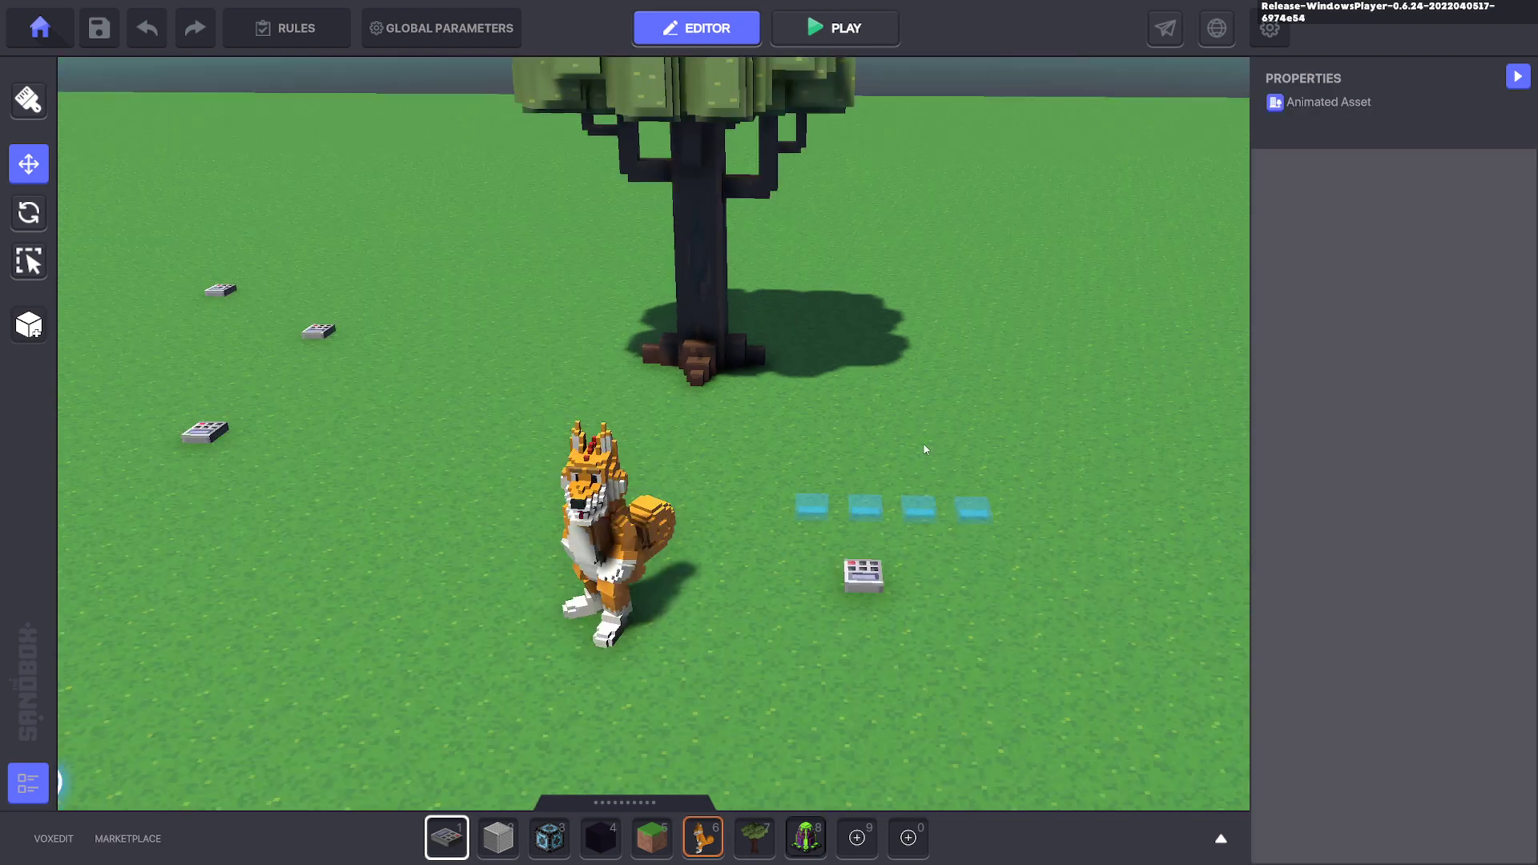
{"action": "left_click", "coordinate": [877, 566]}
{"action": "left_click", "coordinate": [1343, 421]}
{"action": "left_click", "coordinate": [1313, 474]}
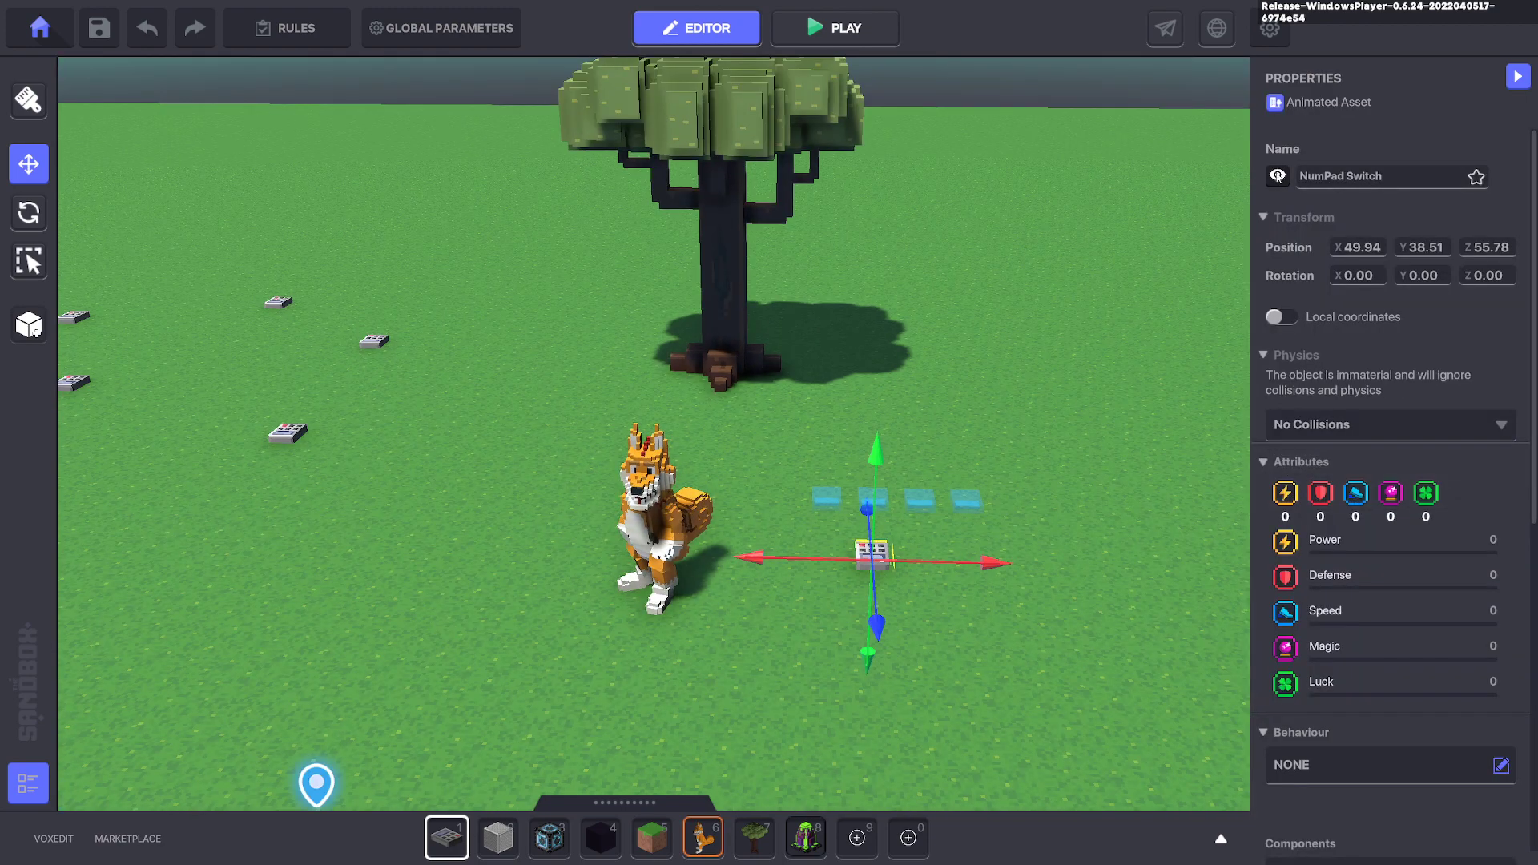
Play-test the experience by talking to the Doge NPC, answering "Sure" and accepting the quest.
{"action": "middle_click_drag", "start_coordinate": [872, 323], "coordinate": [737, 386]}
{"action": "left_click", "coordinate": [728, 397]}
{"action": "key", "text": "ctrl+p"}
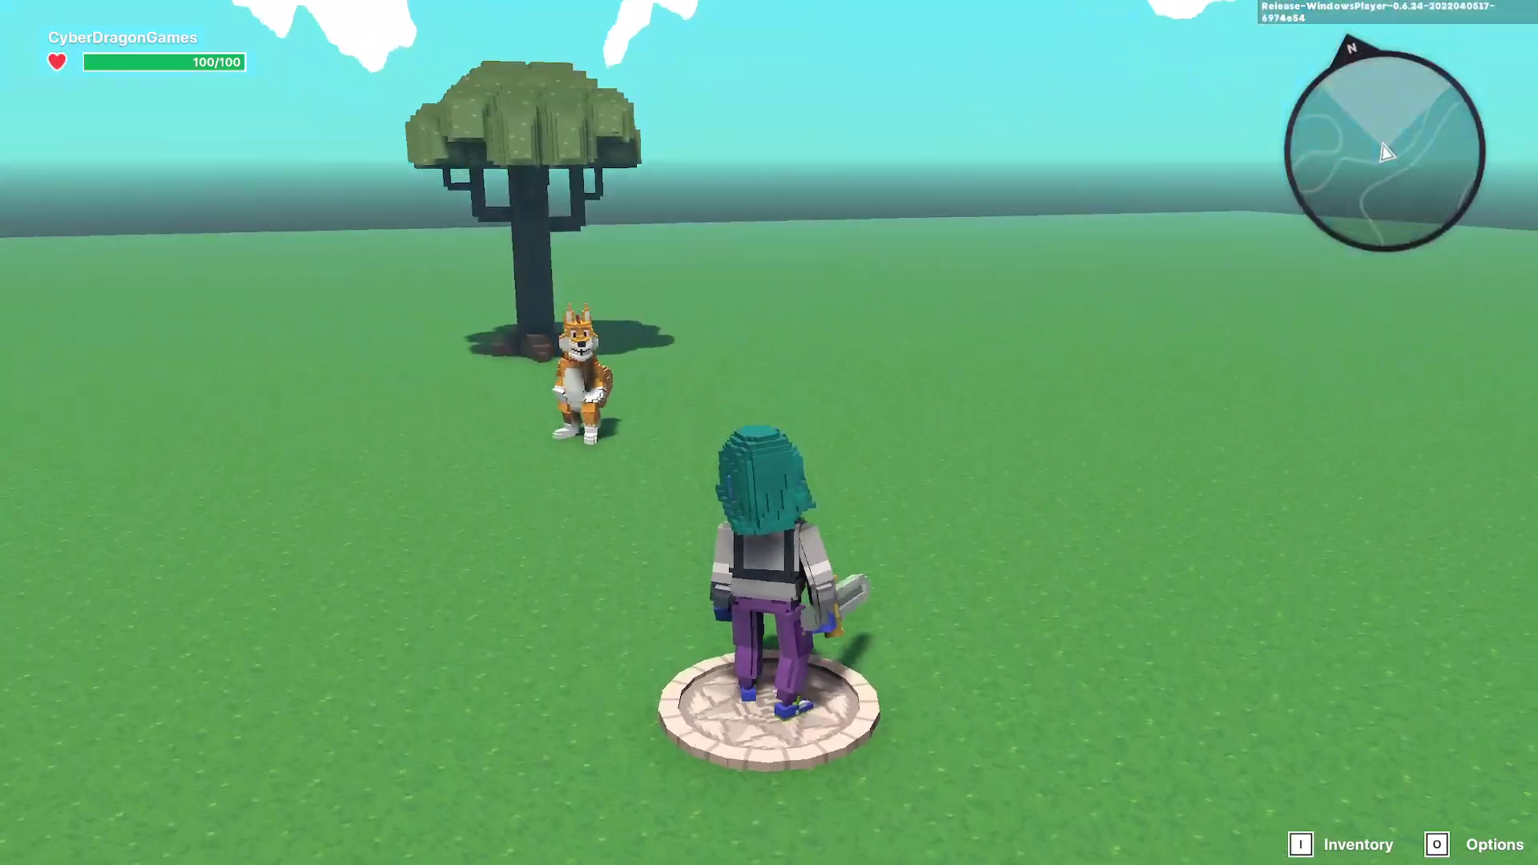
{"action": "key", "text": "w"}
{"action": "key", "text": "e"}
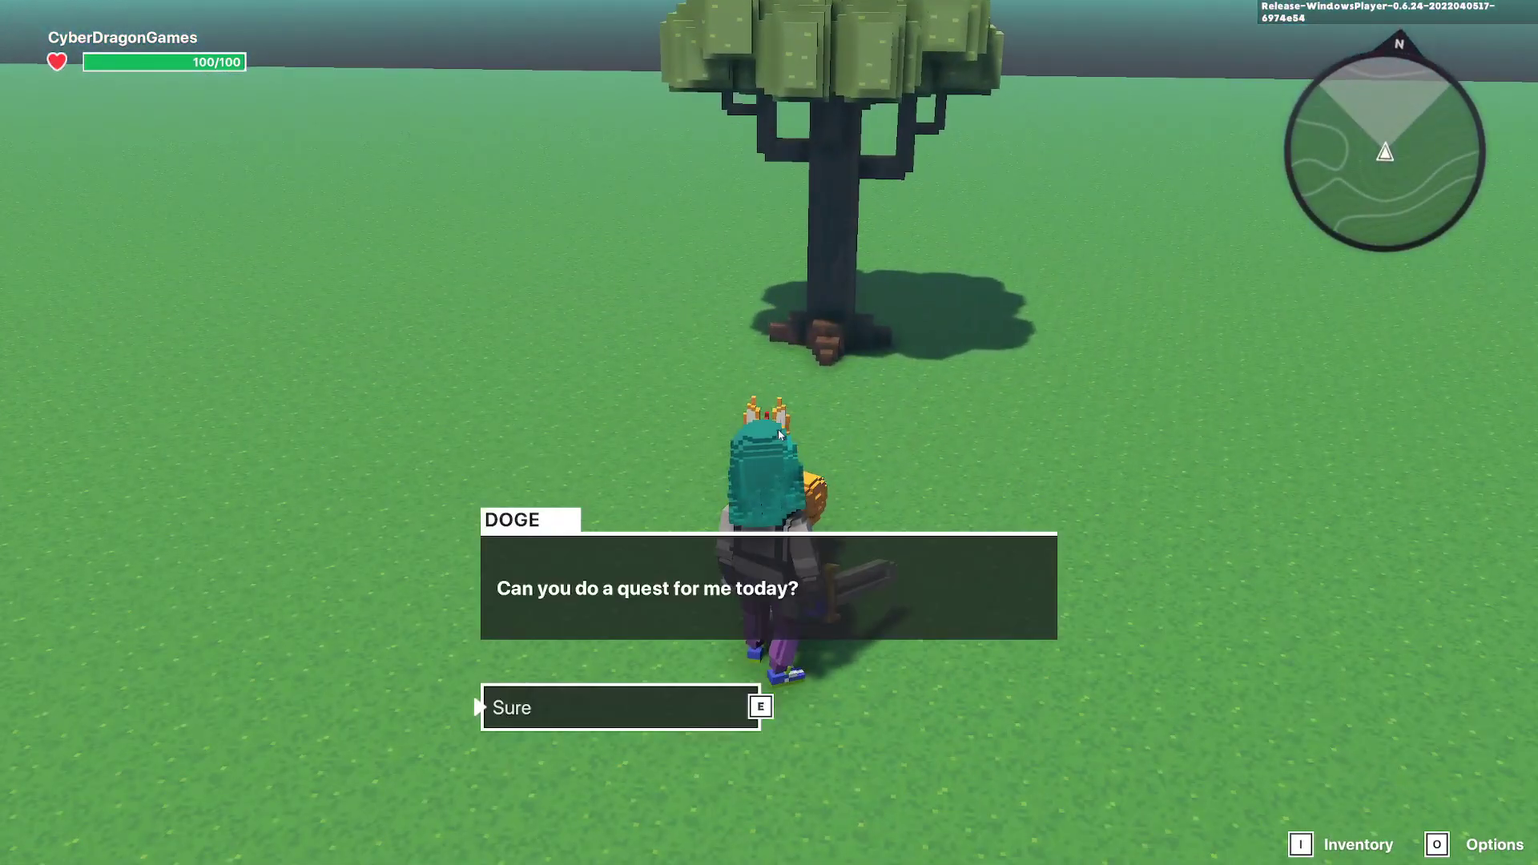
{"action": "key", "text": "e"}
{"action": "key", "text": "e"}
Collect three of the five Alien Eggs to test the quest's progress.
{"action": "key", "text": "a"}
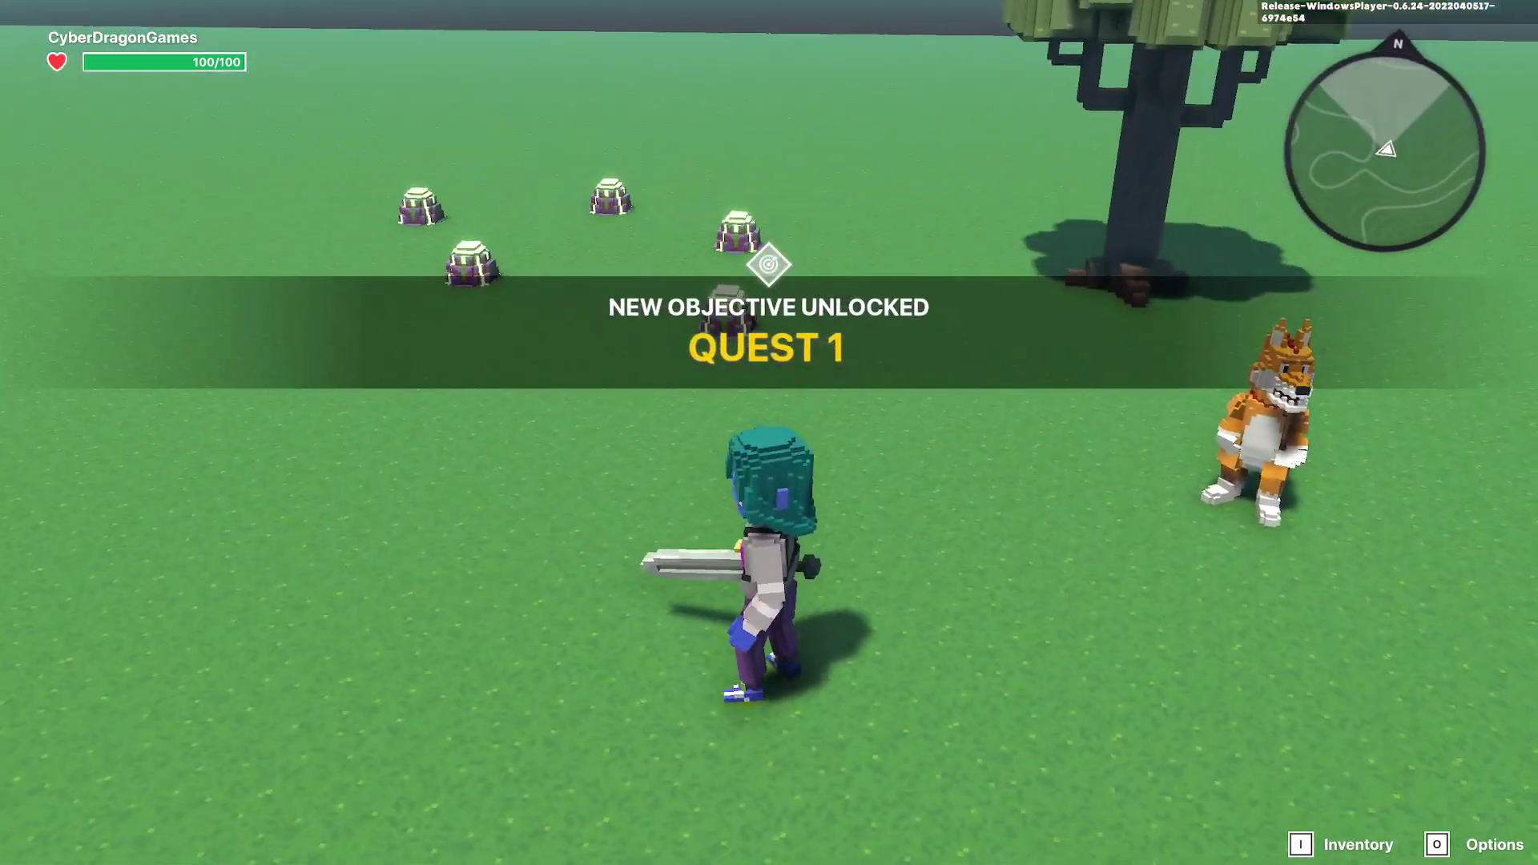
{"action": "key", "text": "w"}
{"action": "key", "text": "w"}
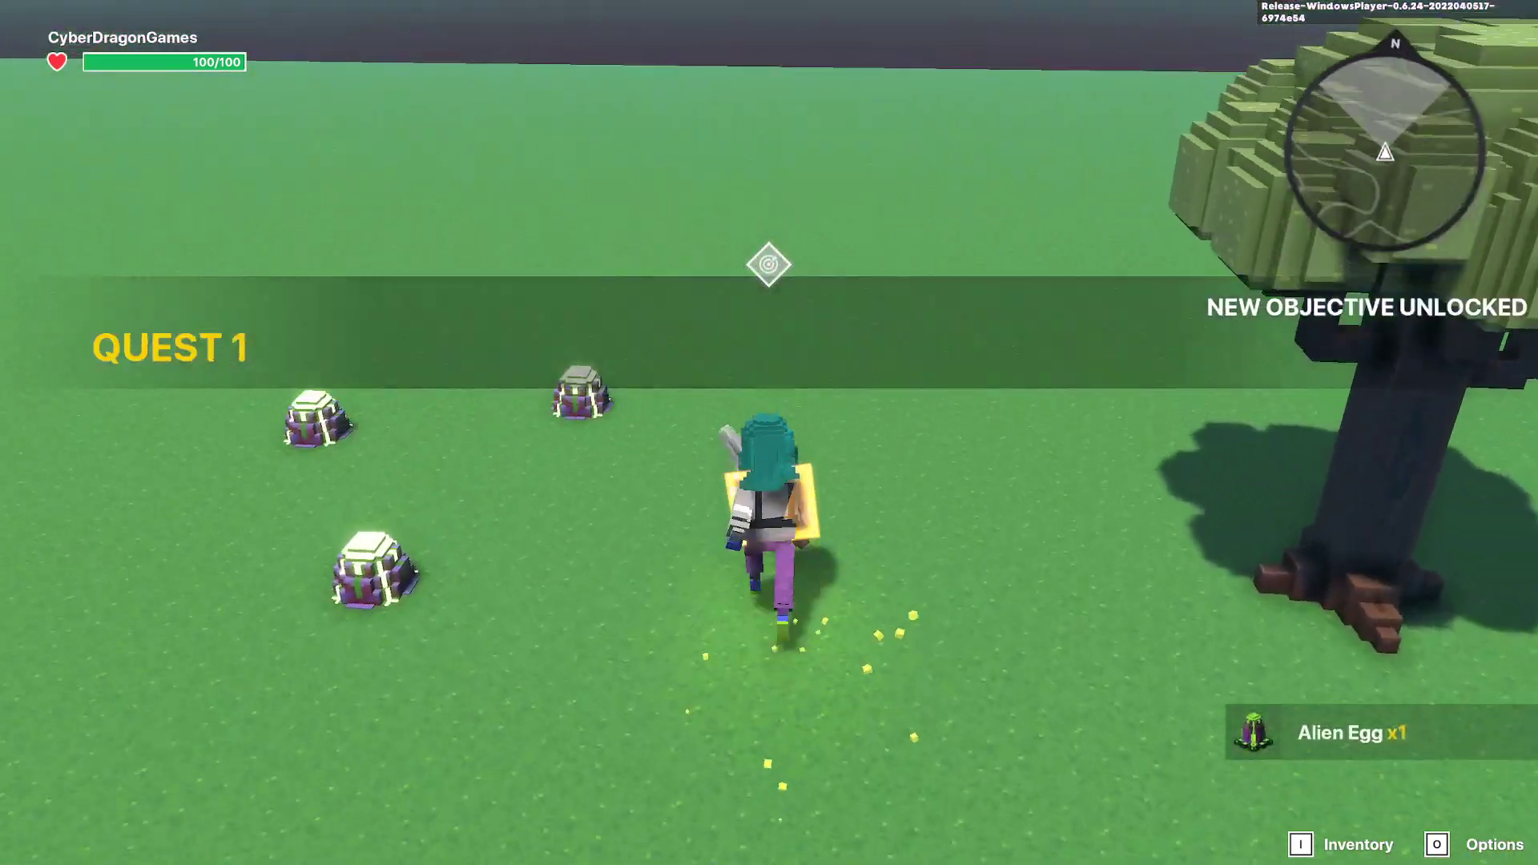
{"action": "key", "text": "a"}
{"action": "key", "text": "s"}
{"action": "key", "text": "d"}
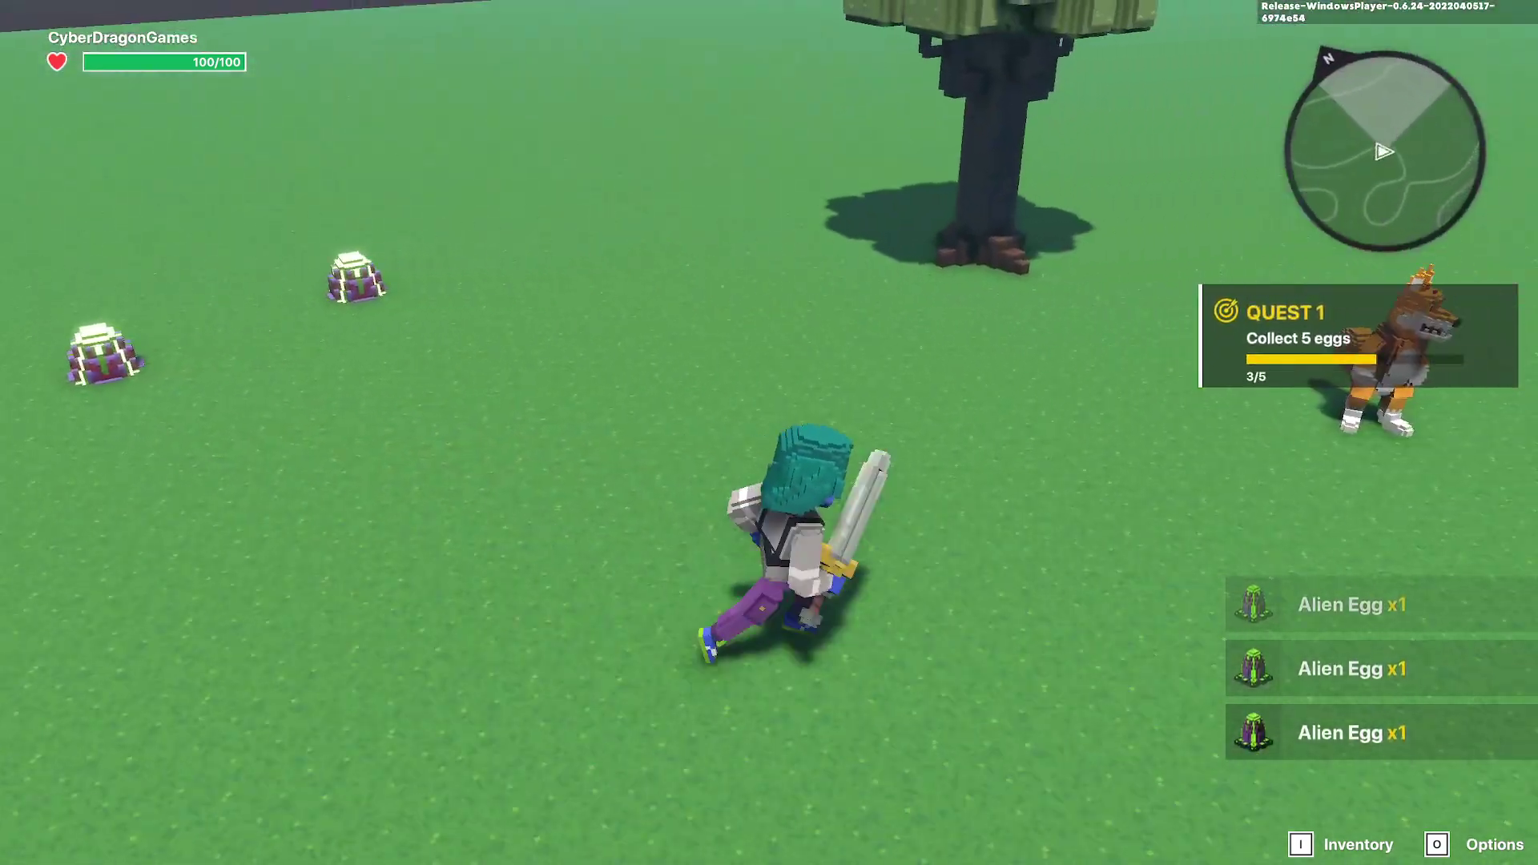
Talk to Doge mid-quest from different sides, answering "Still looking", to test the during-quest dialogue.
{"action": "key", "text": "d"}
{"action": "key", "text": "w"}
{"action": "key", "text": "e"}
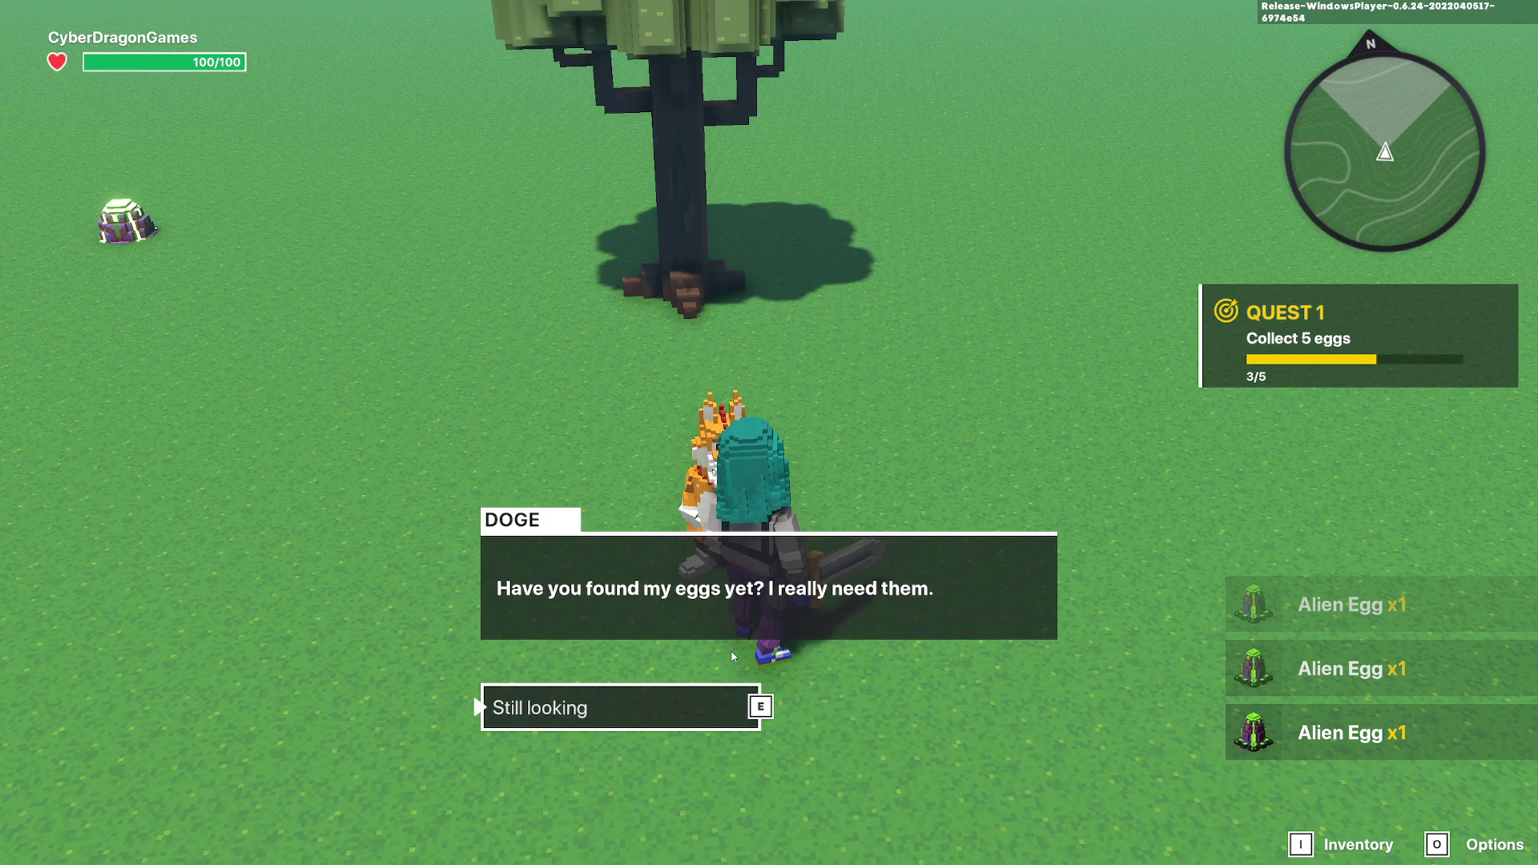
{"action": "key", "text": "e"}
{"action": "key", "text": "d"}
{"action": "key", "text": "w"}
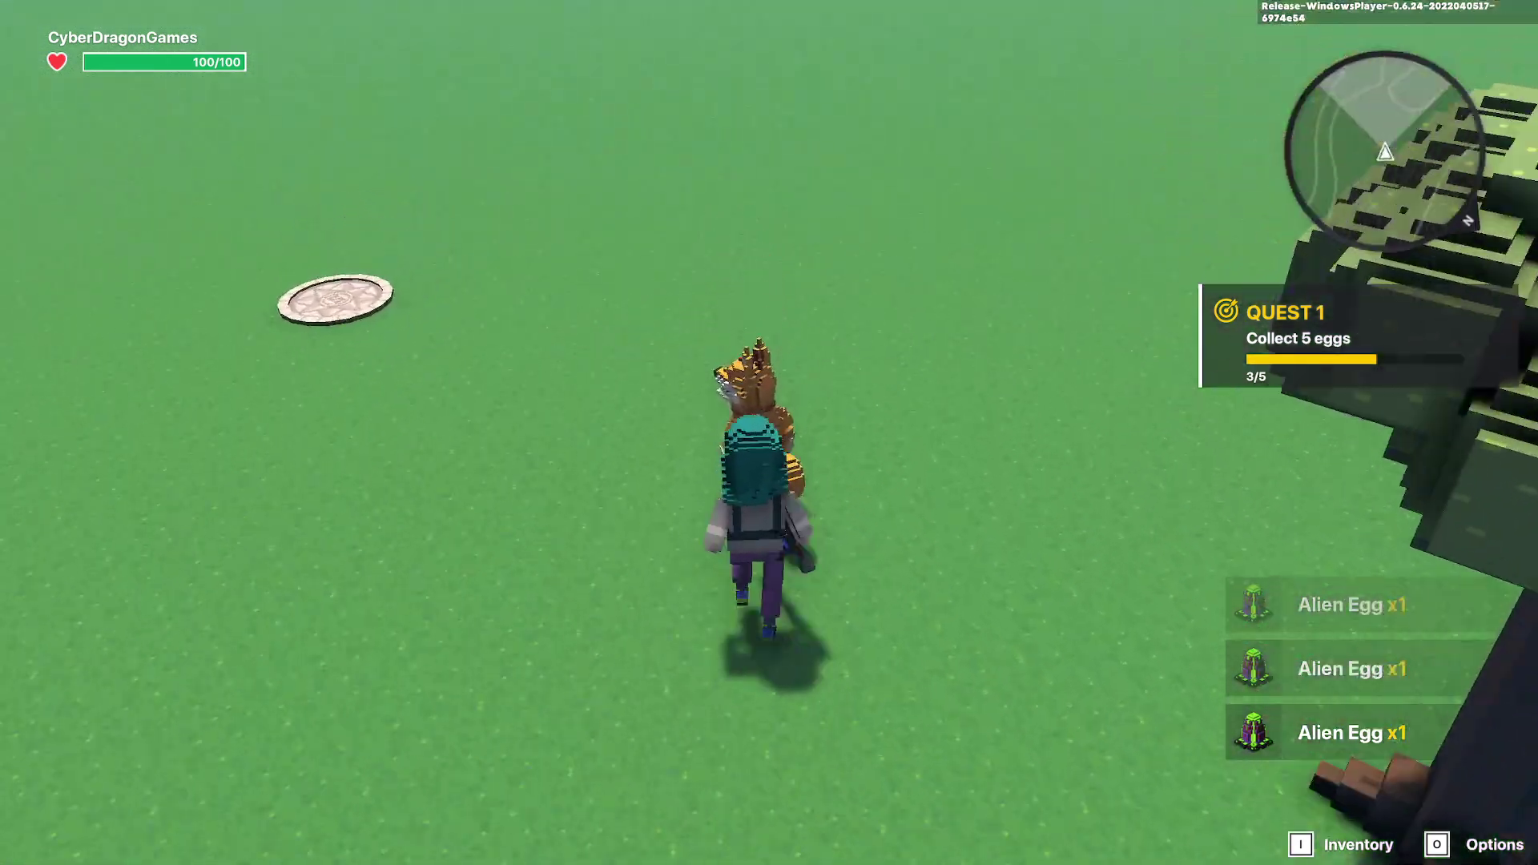
{"action": "key", "text": "e"}
{"action": "key", "text": "e"}
Collect the remaining two Alien Eggs to complete the "Collect 5 eggs" quest.
{"action": "key", "text": "w"}
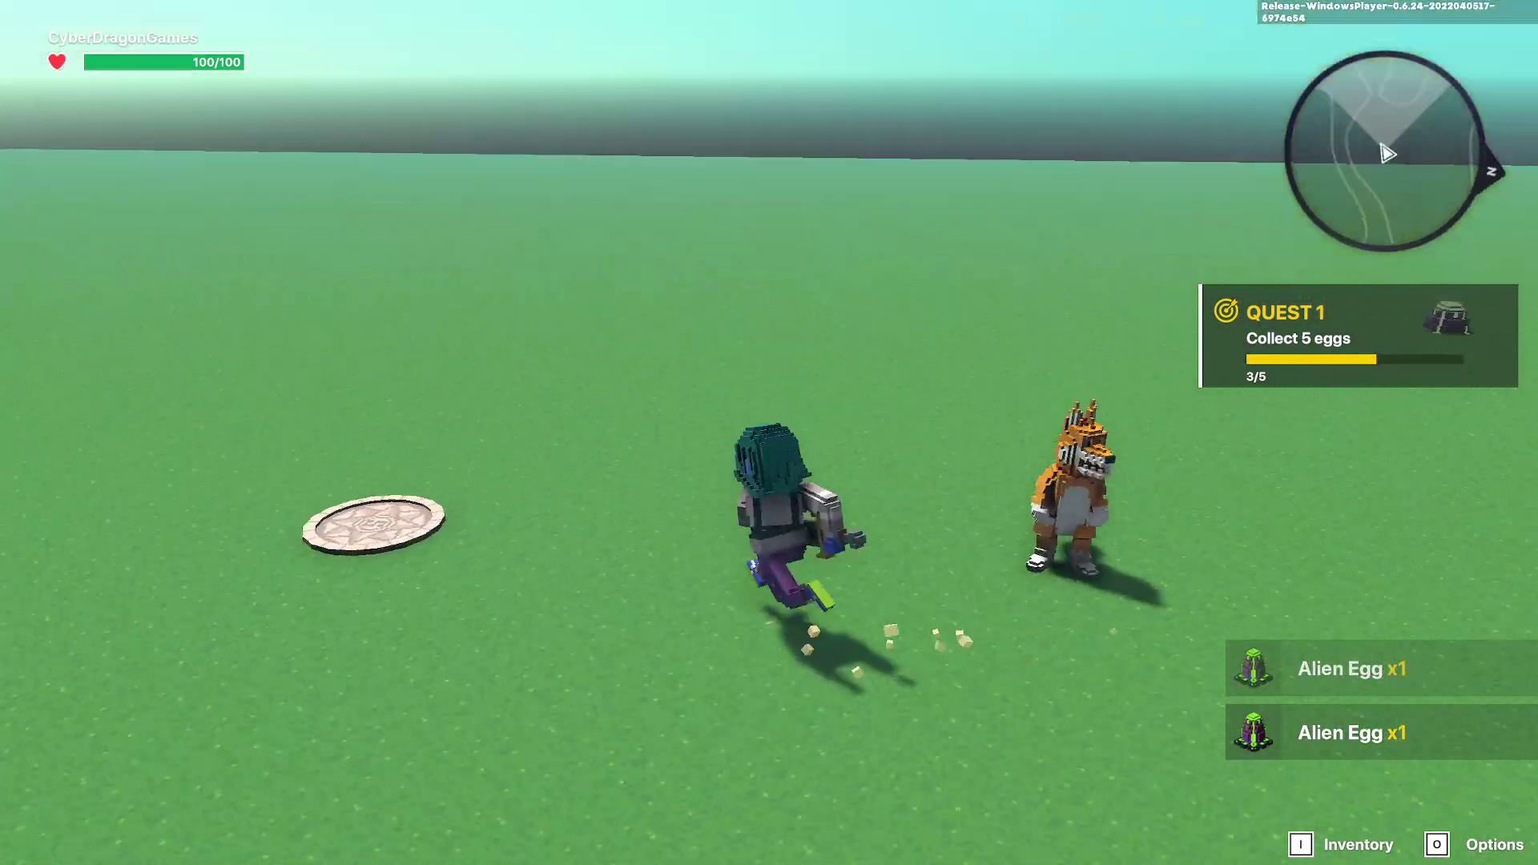
{"action": "key", "text": "w"}
{"action": "key", "text": "a"}
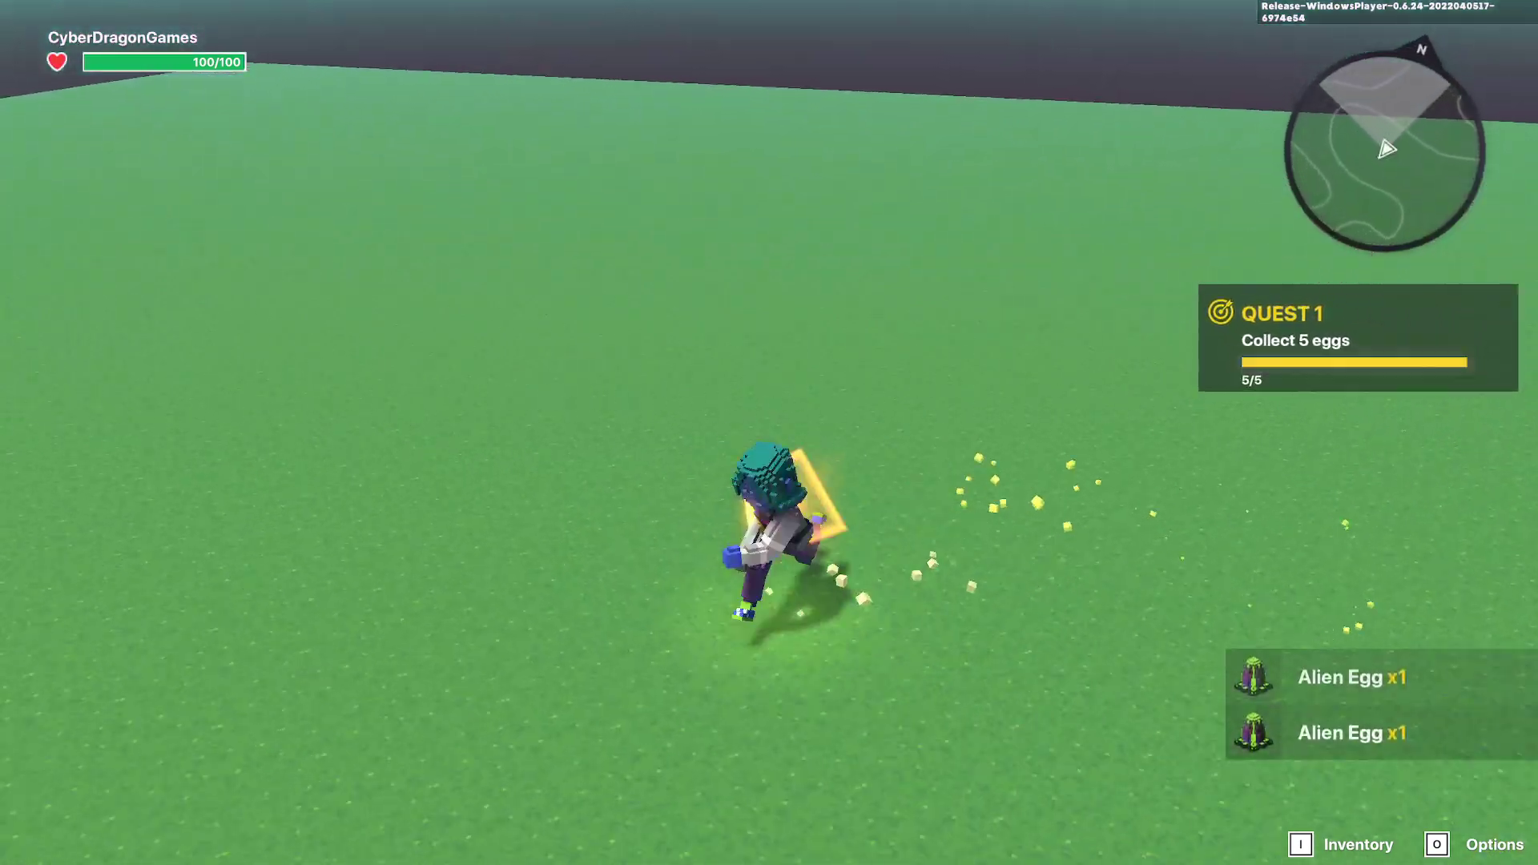
Return to Doge and talk to him repeatedly from different sides, answering "Awesome!", to test the after-quest dialogue.
{"action": "key", "text": "d"}
{"action": "key", "text": "w"}
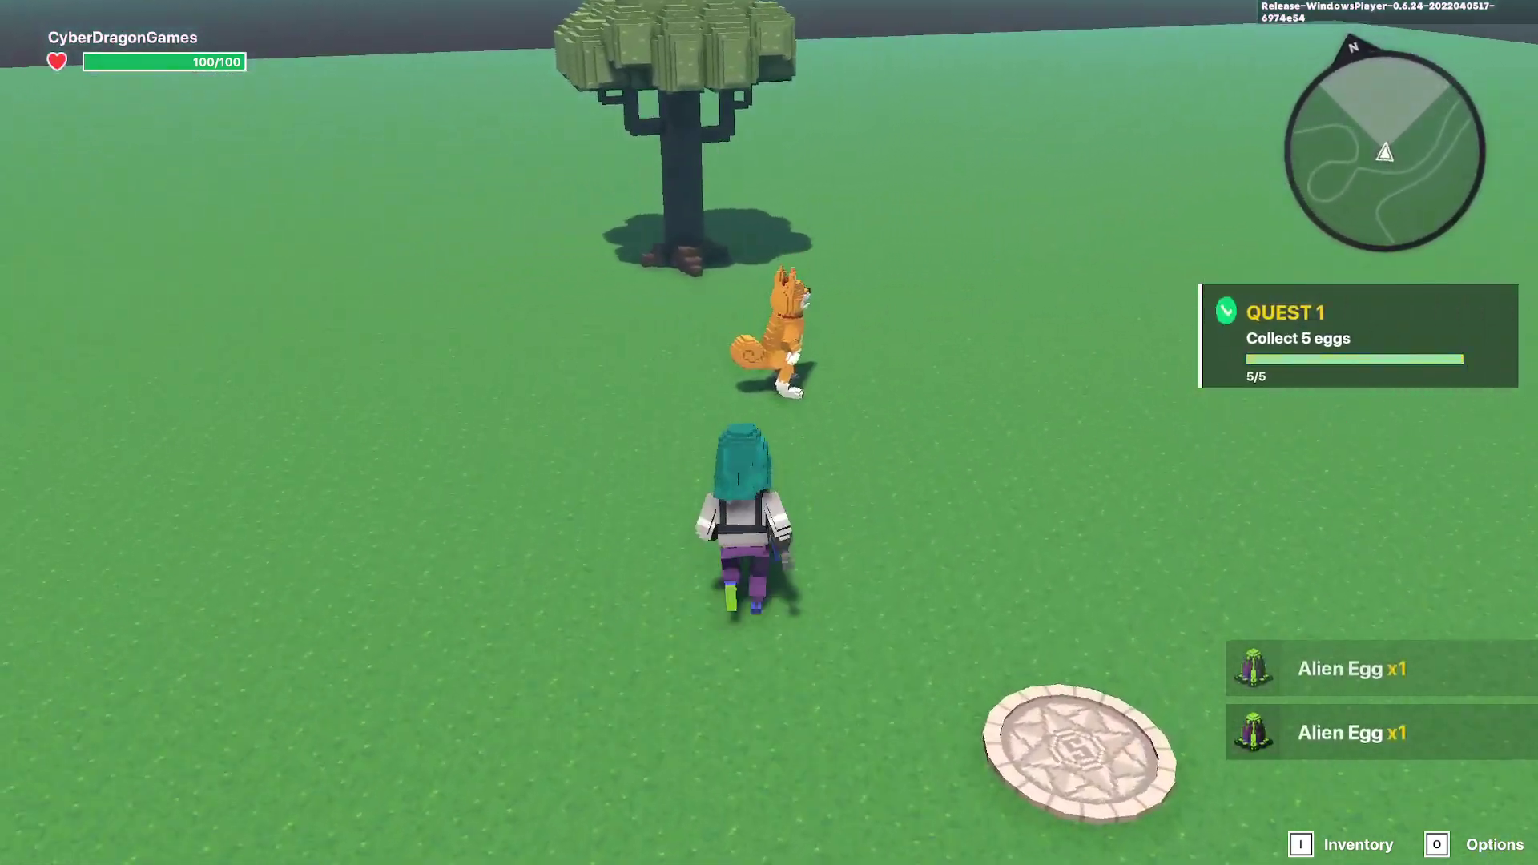
{"action": "key", "text": "w"}
{"action": "key", "text": "e"}
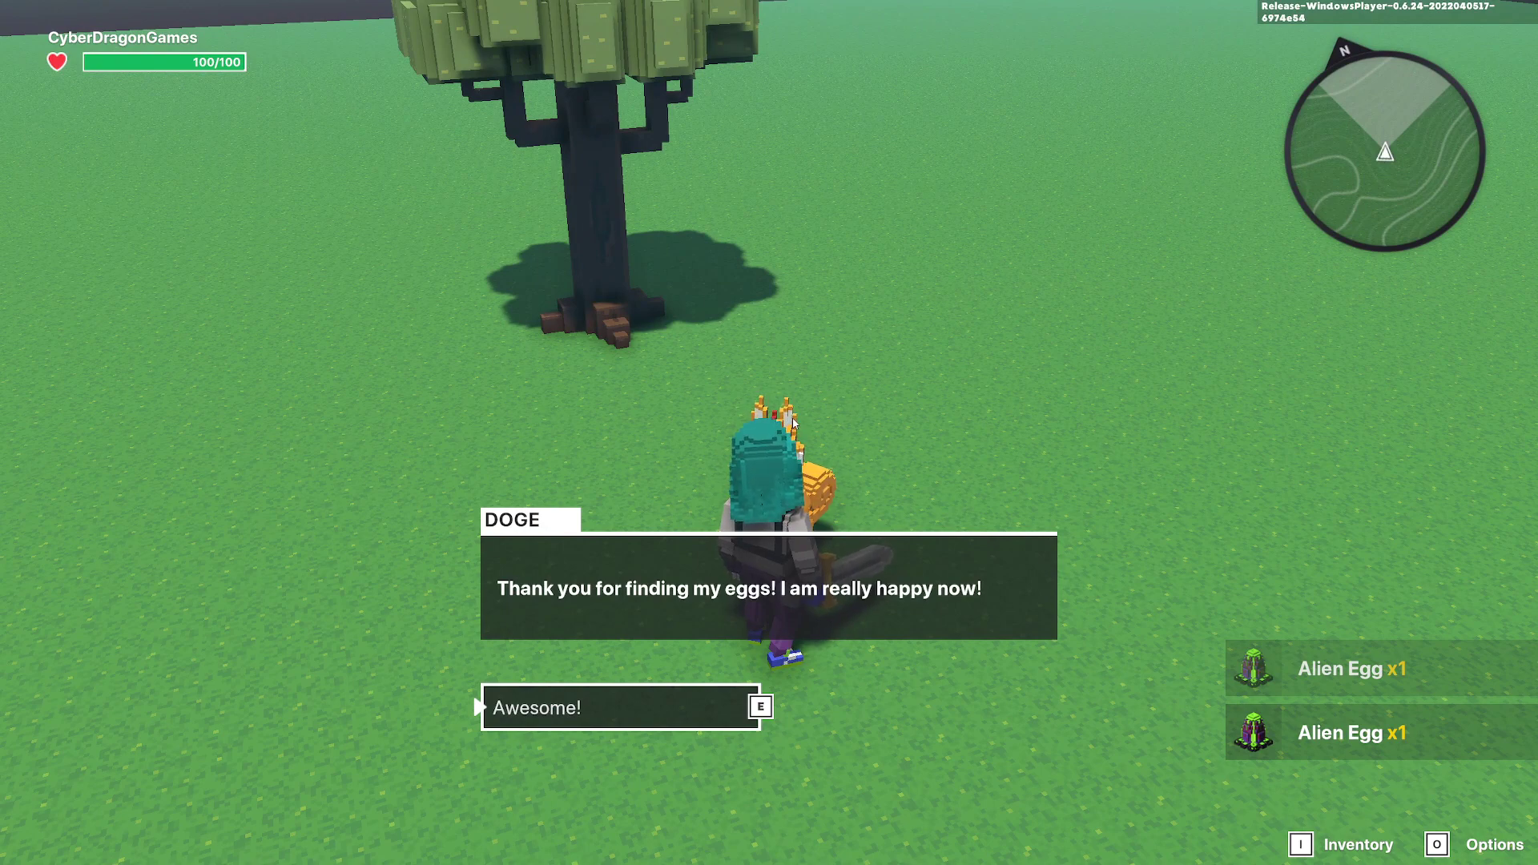
{"action": "key", "text": "e"}
{"action": "key", "text": "w"}
{"action": "key", "text": "e"}
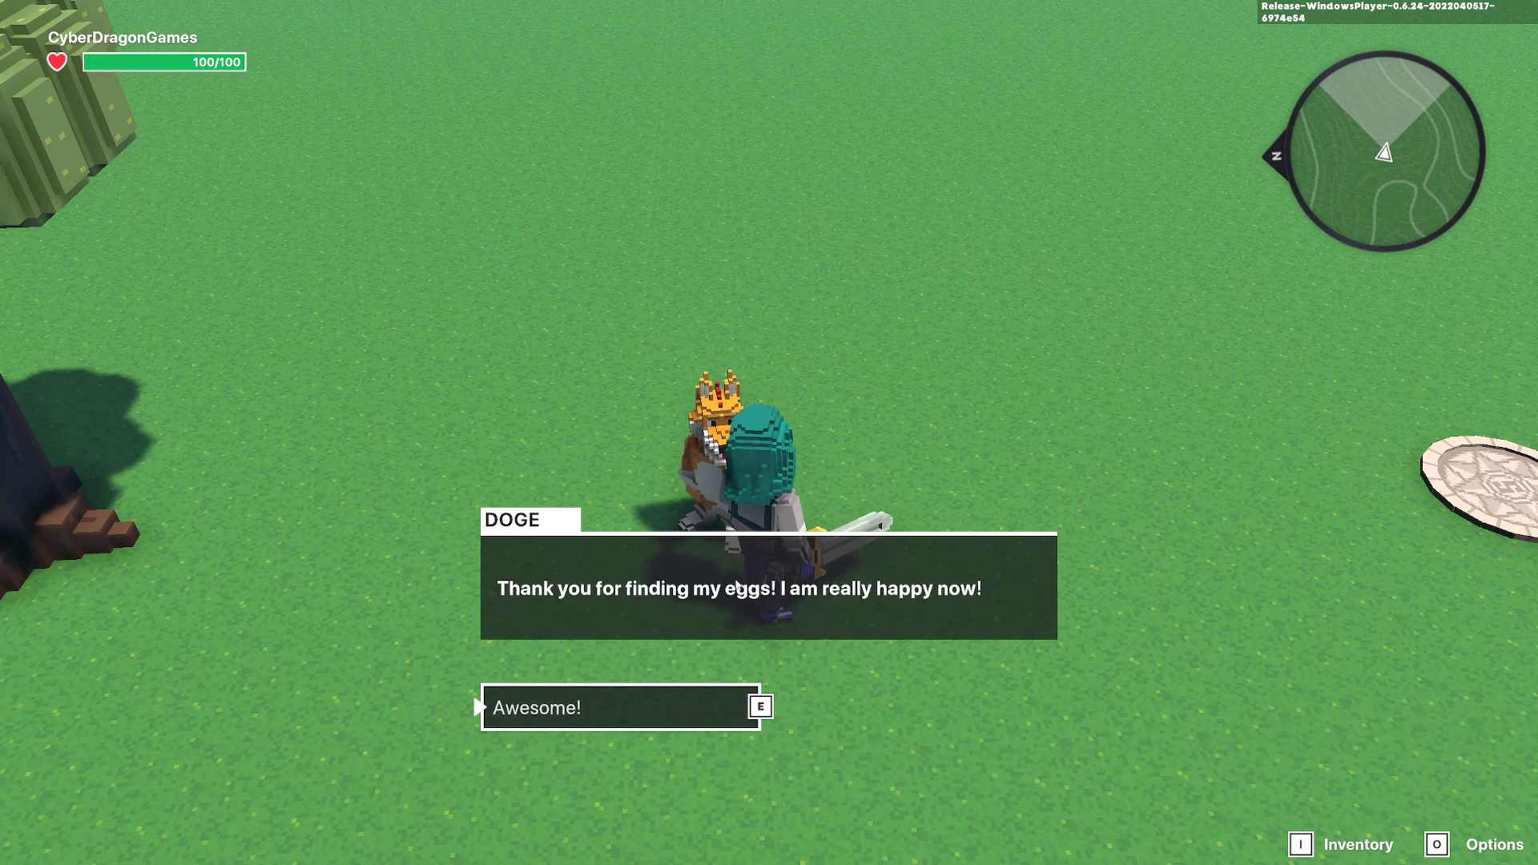
{"action": "key", "text": "e"}
{"action": "key", "text": "w"}
{"action": "key", "text": "e"}
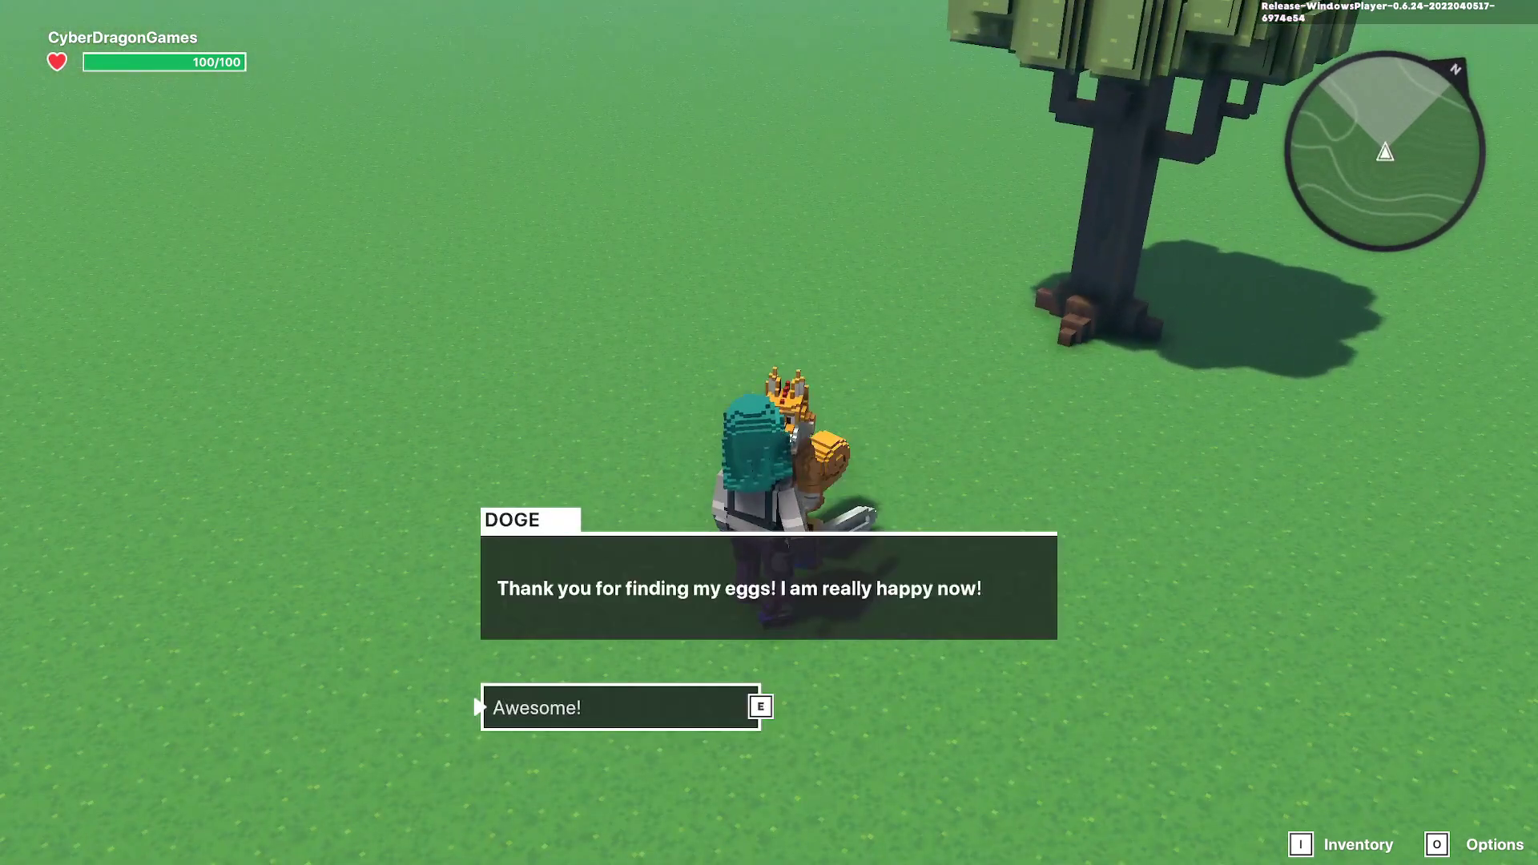
{"action": "key", "text": "e"}
{"action": "key", "text": "s"}
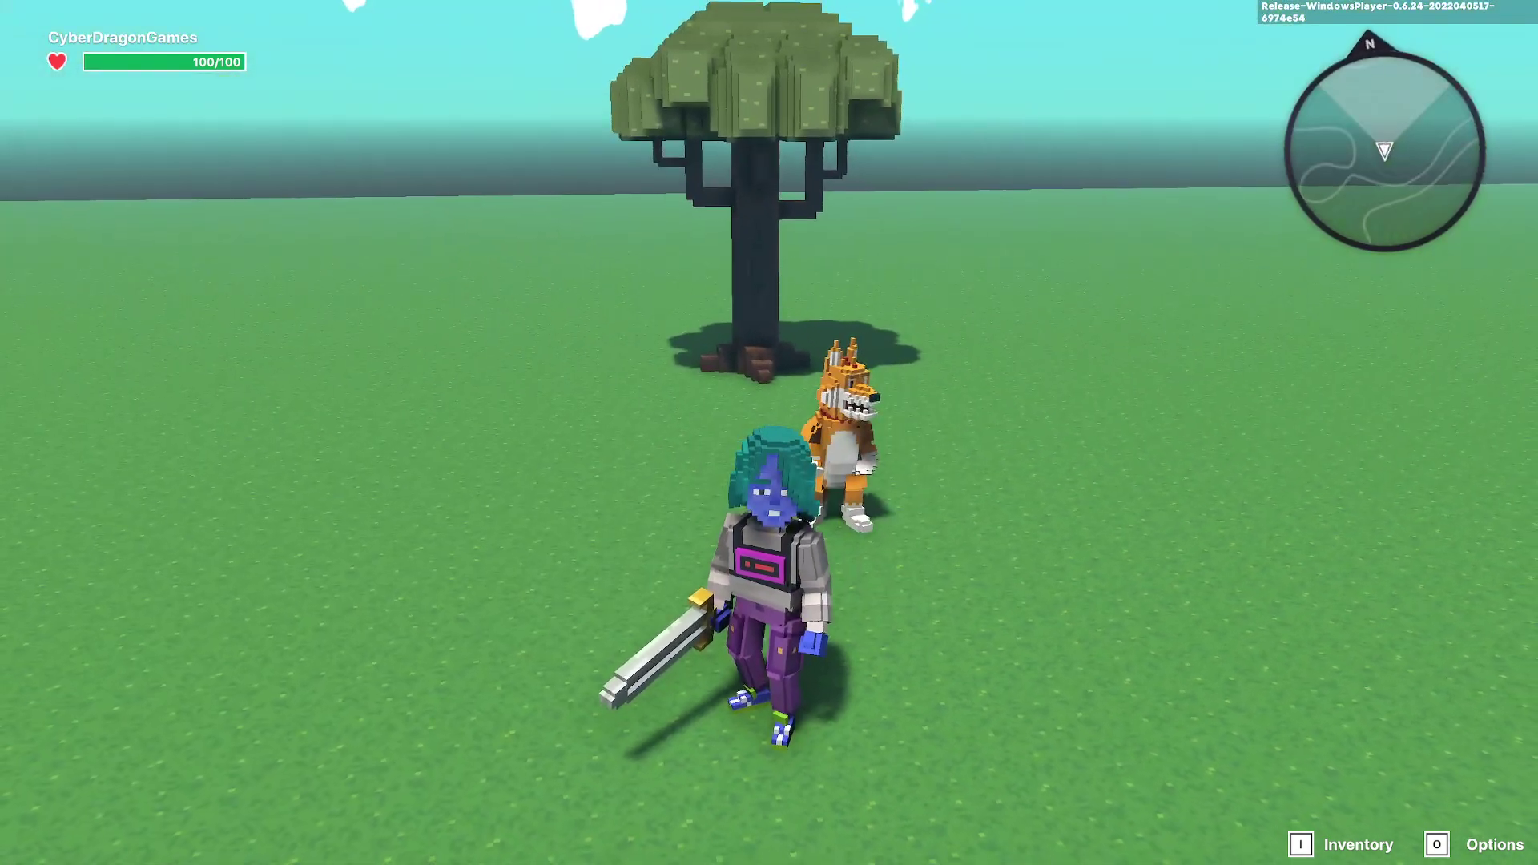